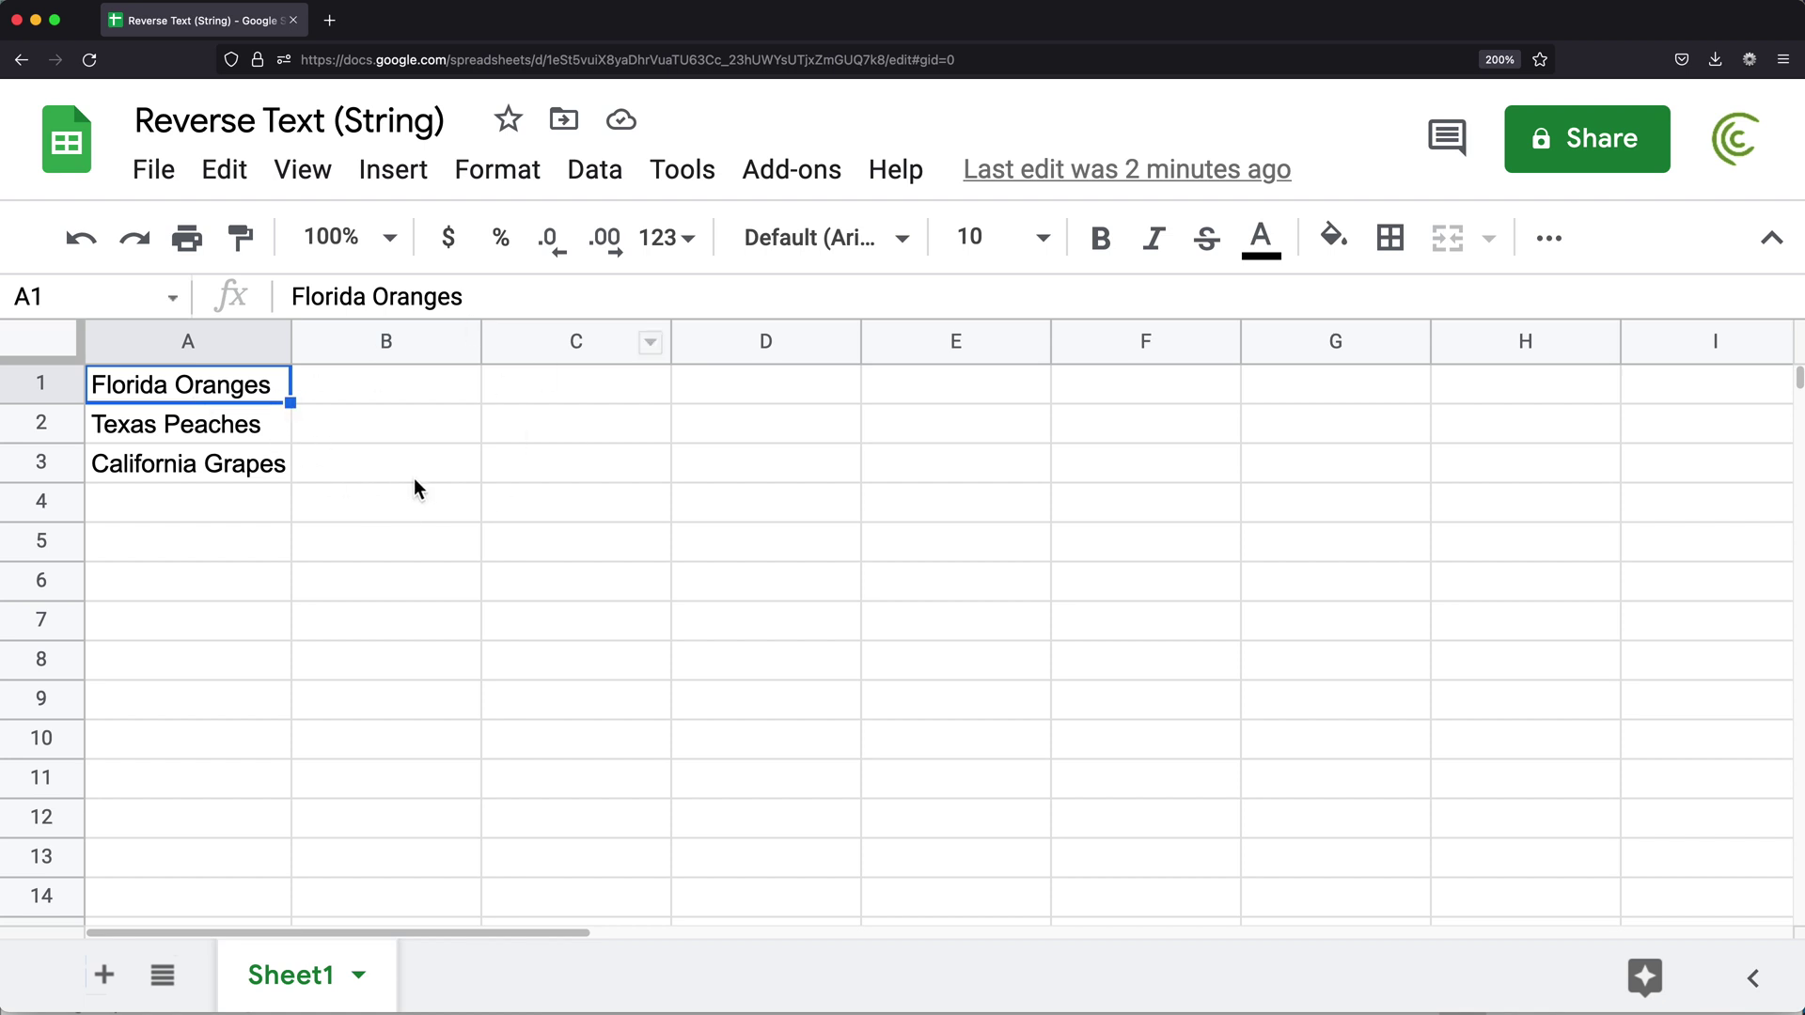
Drag column A's border wider so the fruit names fit inside it.
{"action": "left_click_drag", "start_coordinate": [292, 342], "coordinate": [323, 350]}
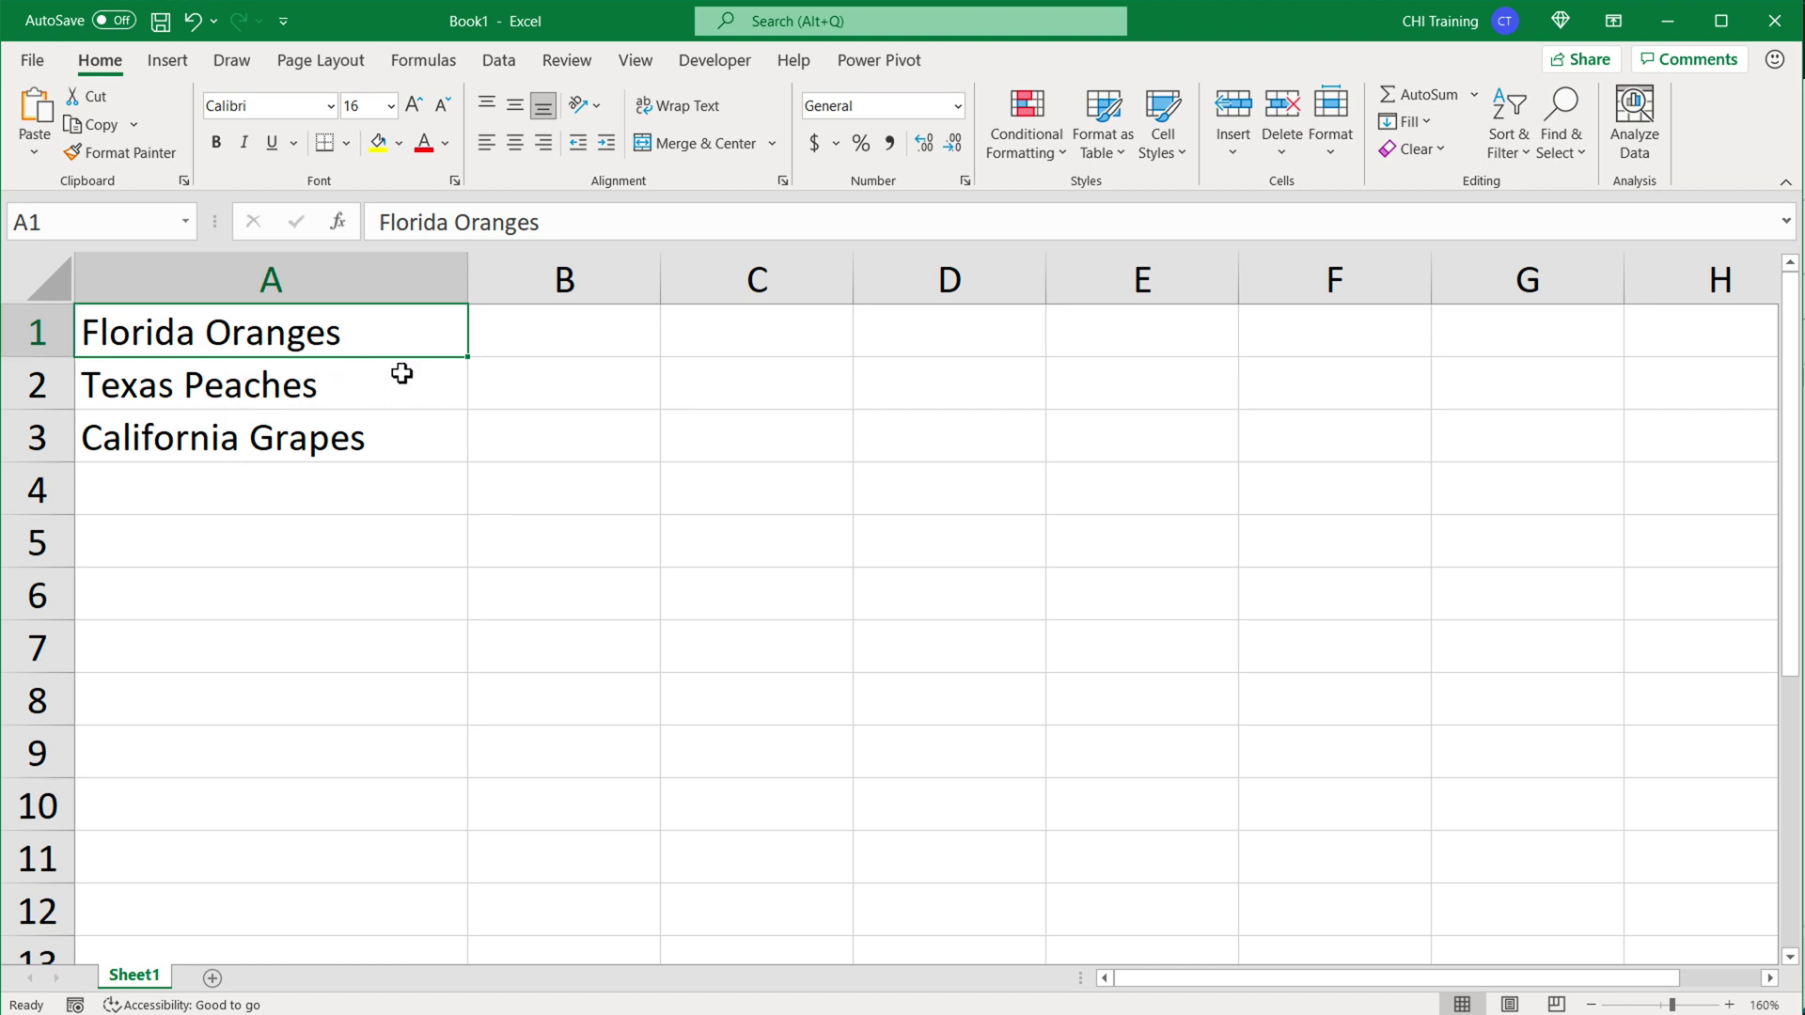
Enter =MID(A1,1,1) in B1 to extract the first character of A1.
{"action": "left_click", "coordinate": [595, 331]}
{"action": "type", "text": "="}
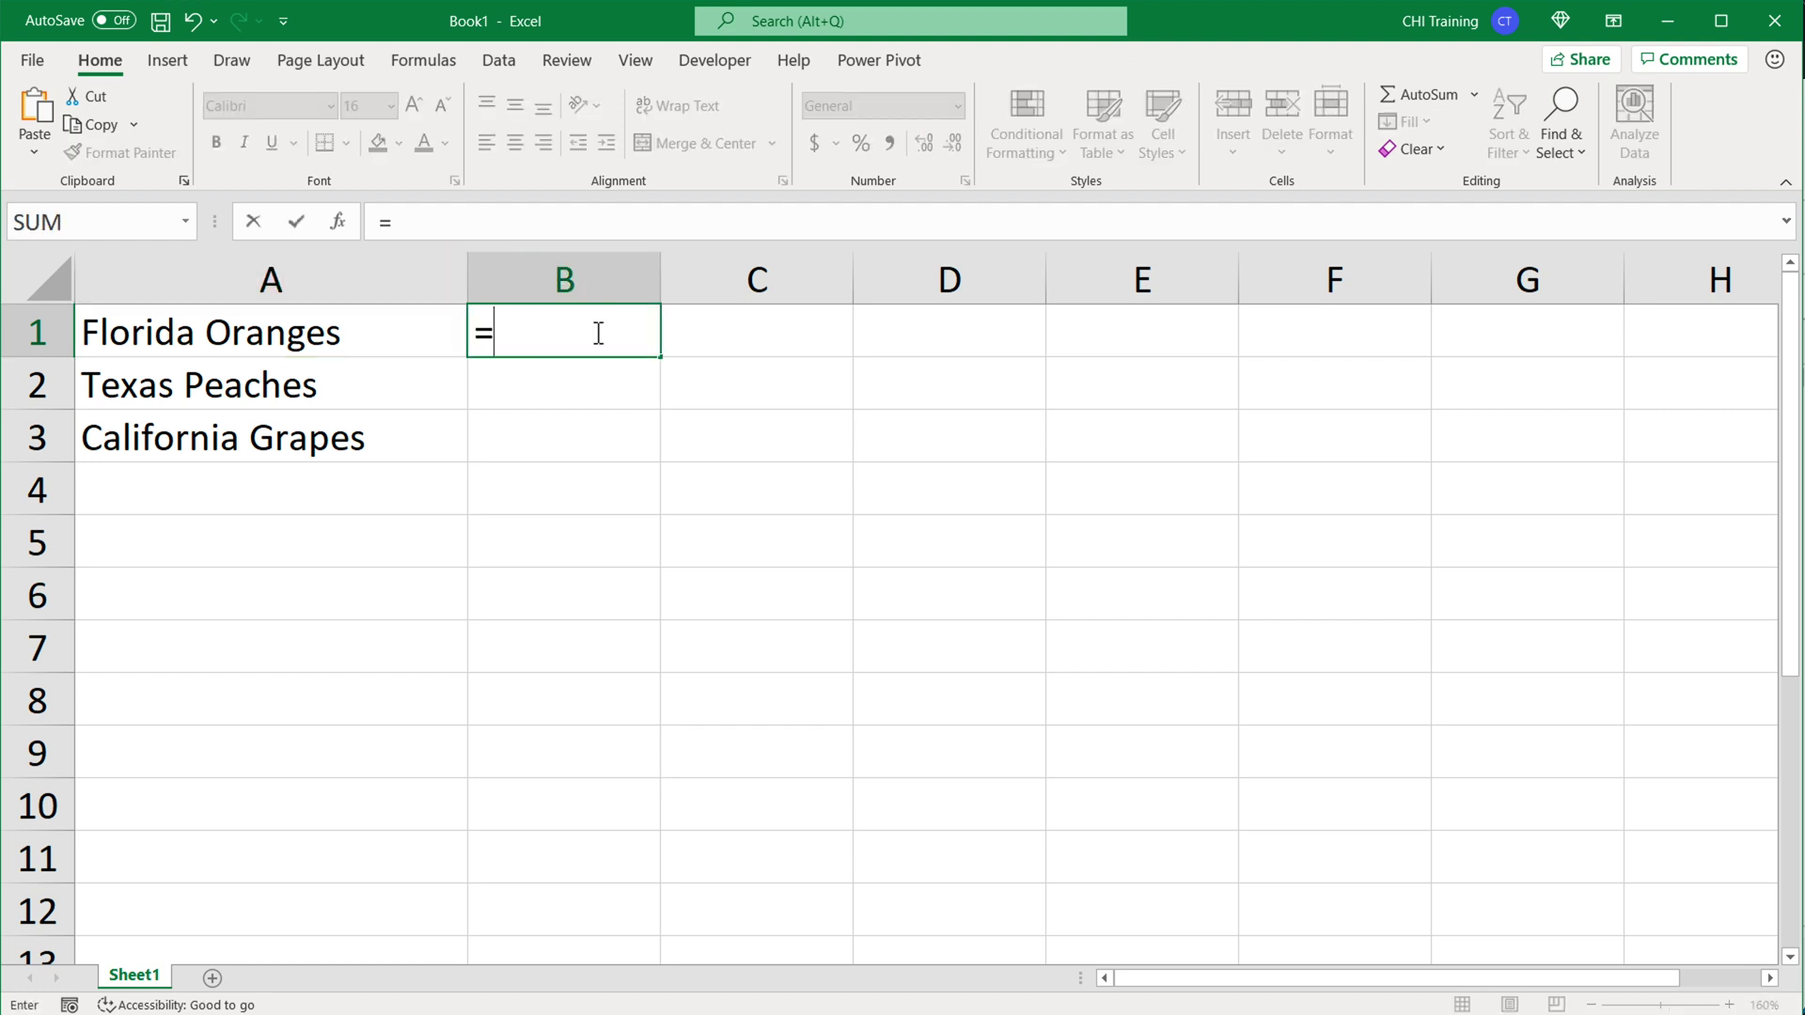
{"action": "type", "text": "MID("}
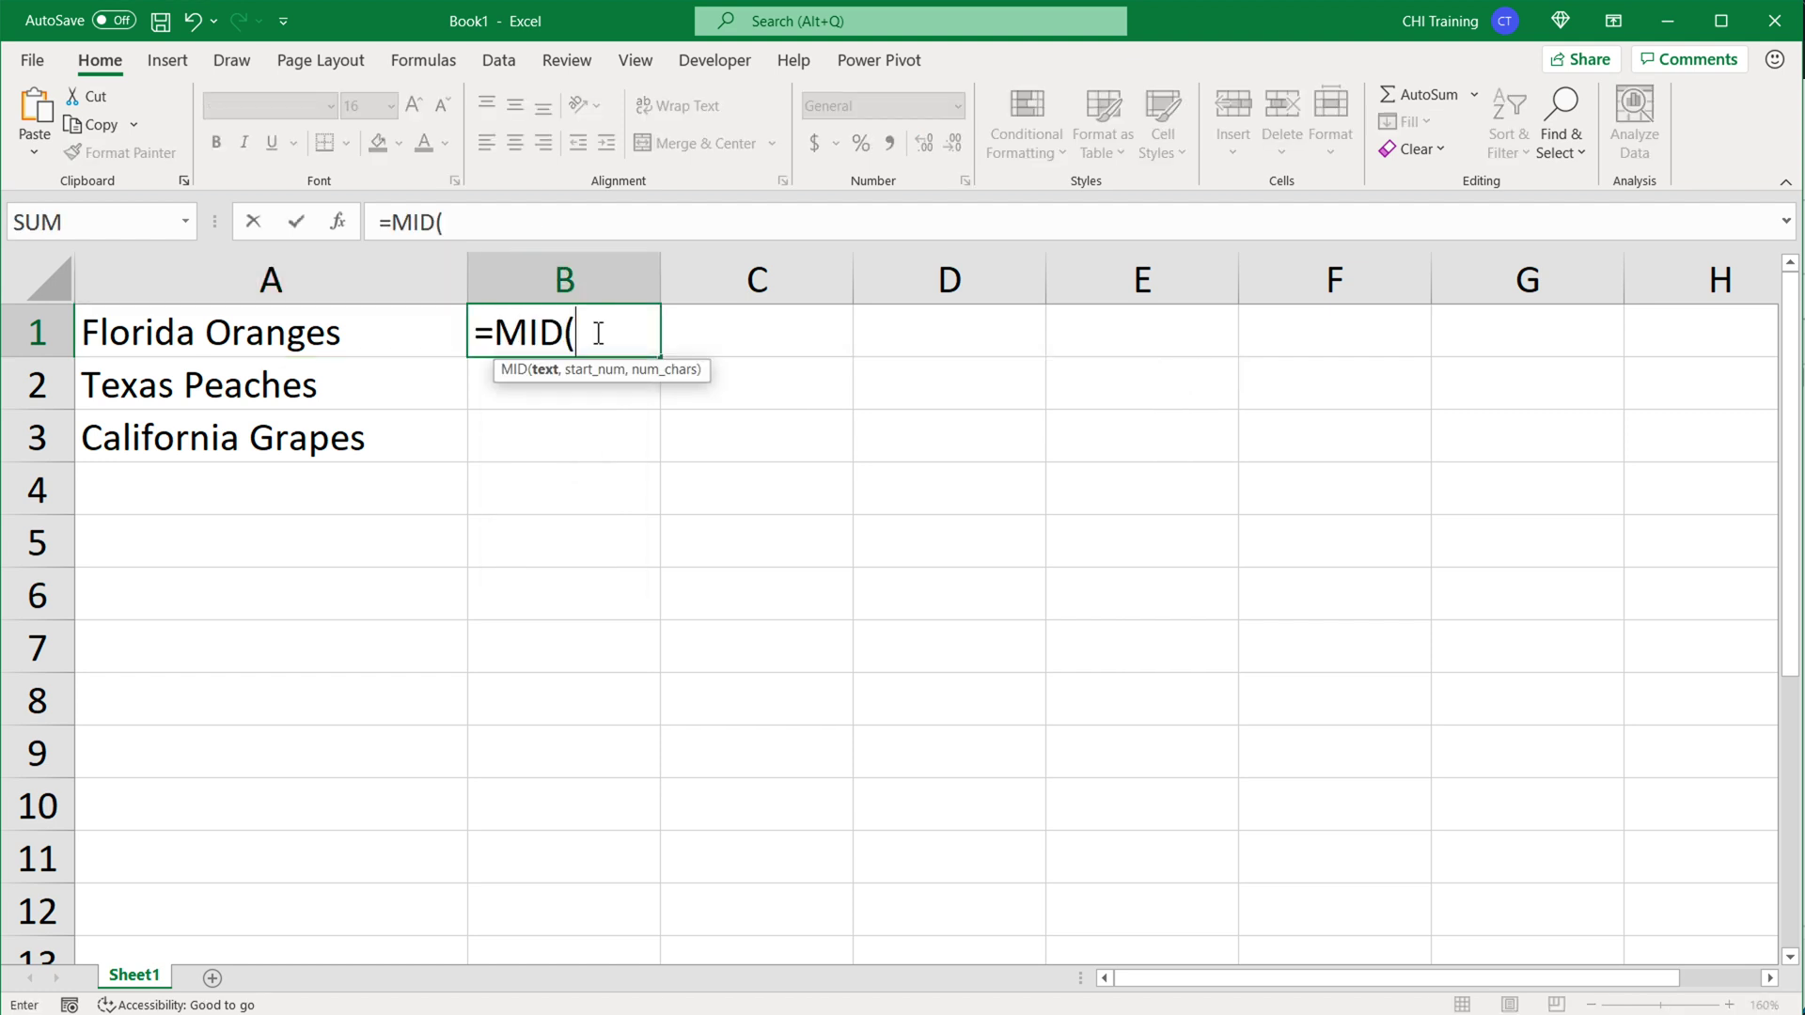
{"action": "left_click", "coordinate": [263, 334]}
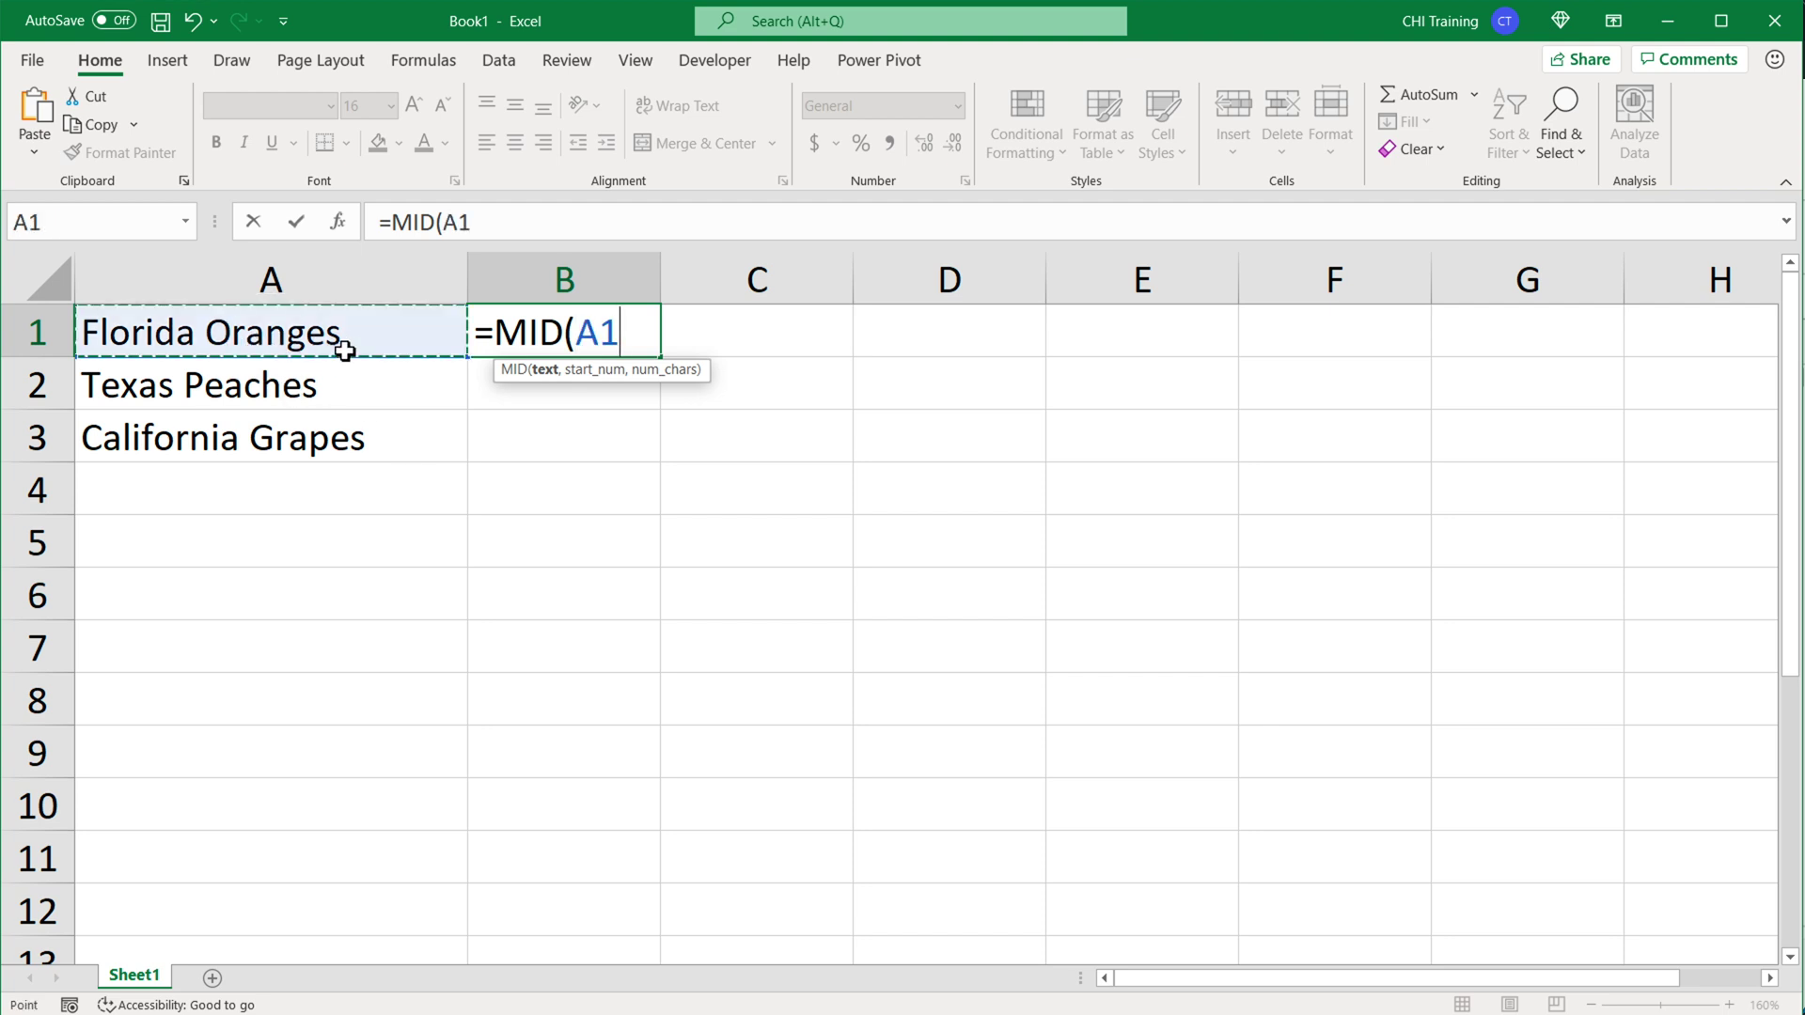
{"action": "type", "text": ","}
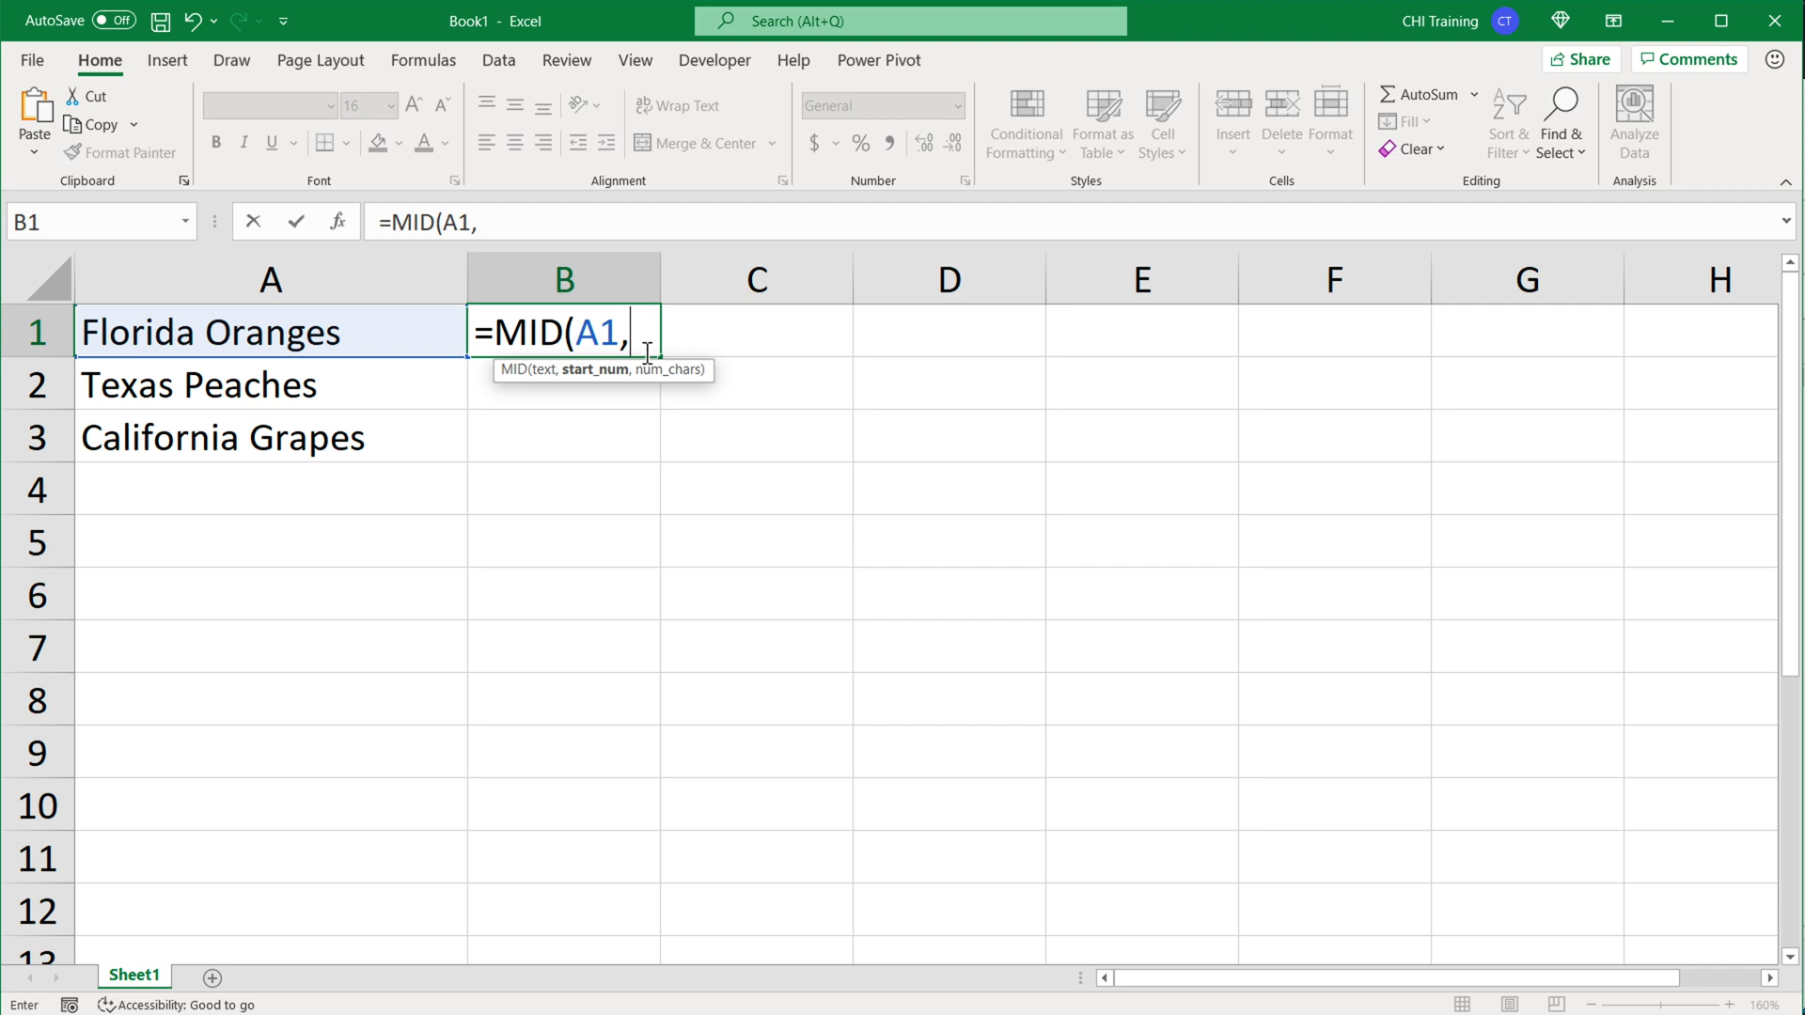
{"action": "type", "text": "1,"}
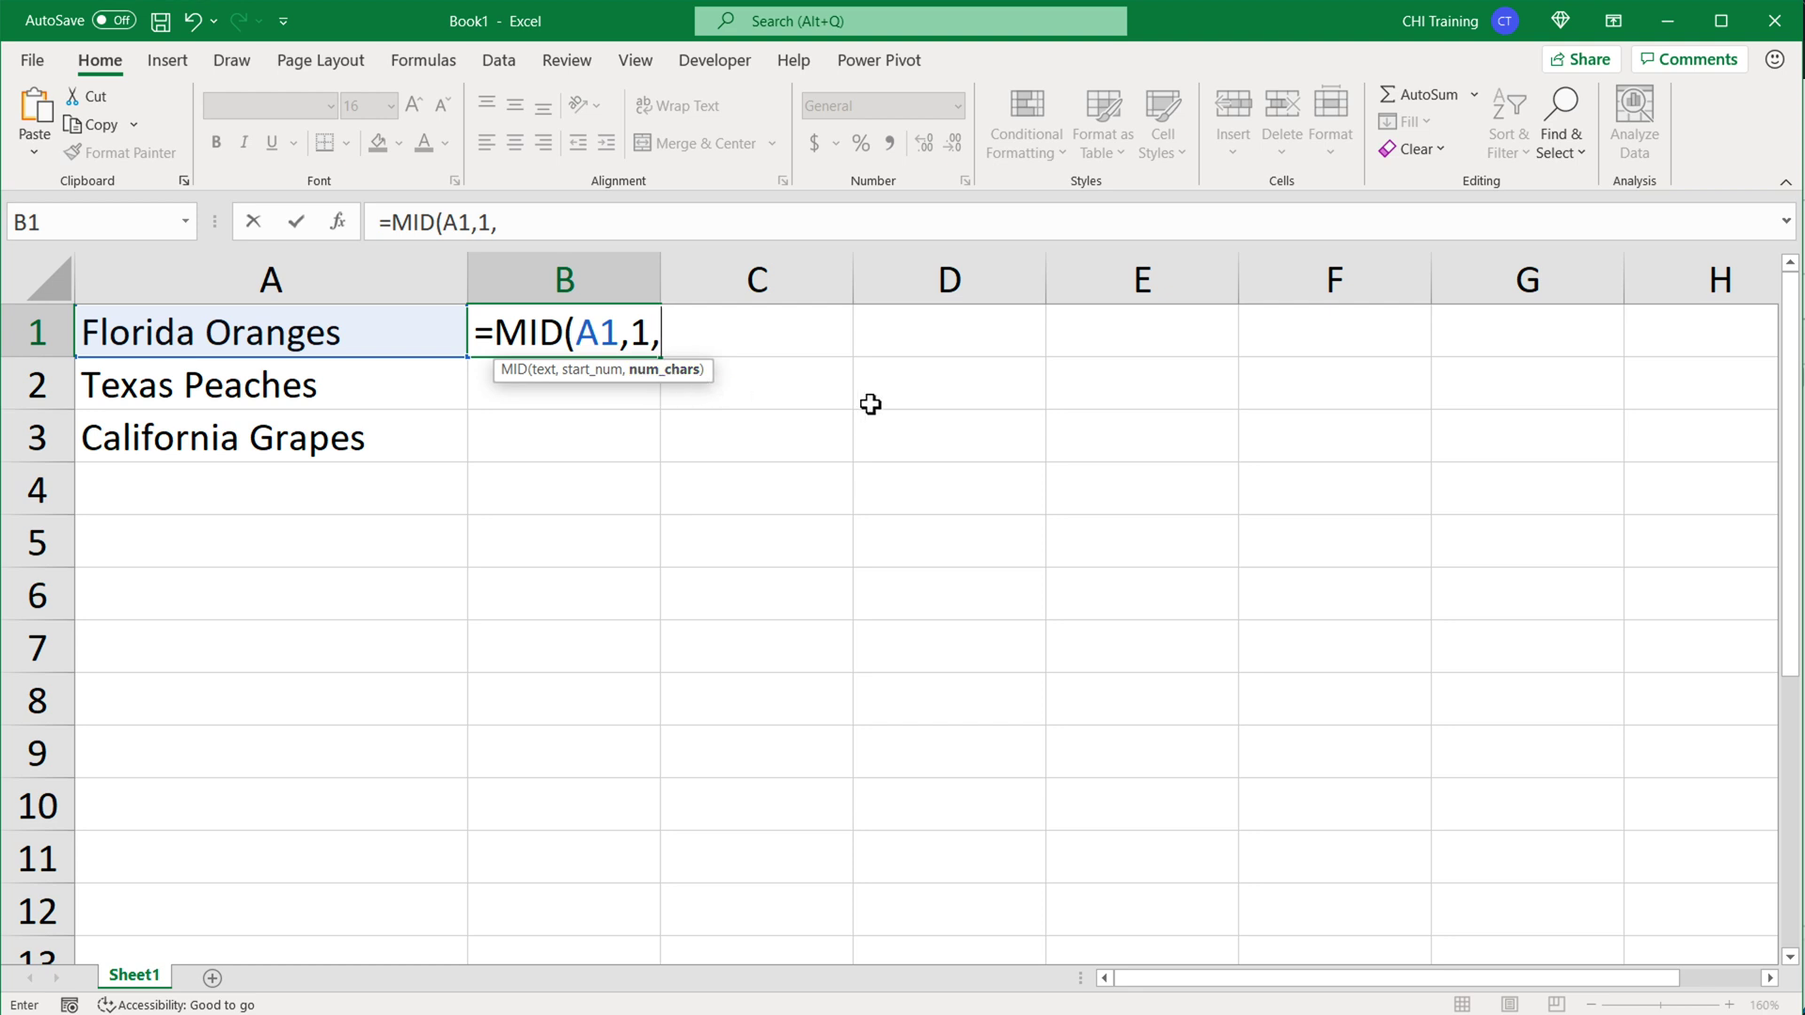
{"action": "type", "text": "1)"}
{"action": "key", "text": "Return"}
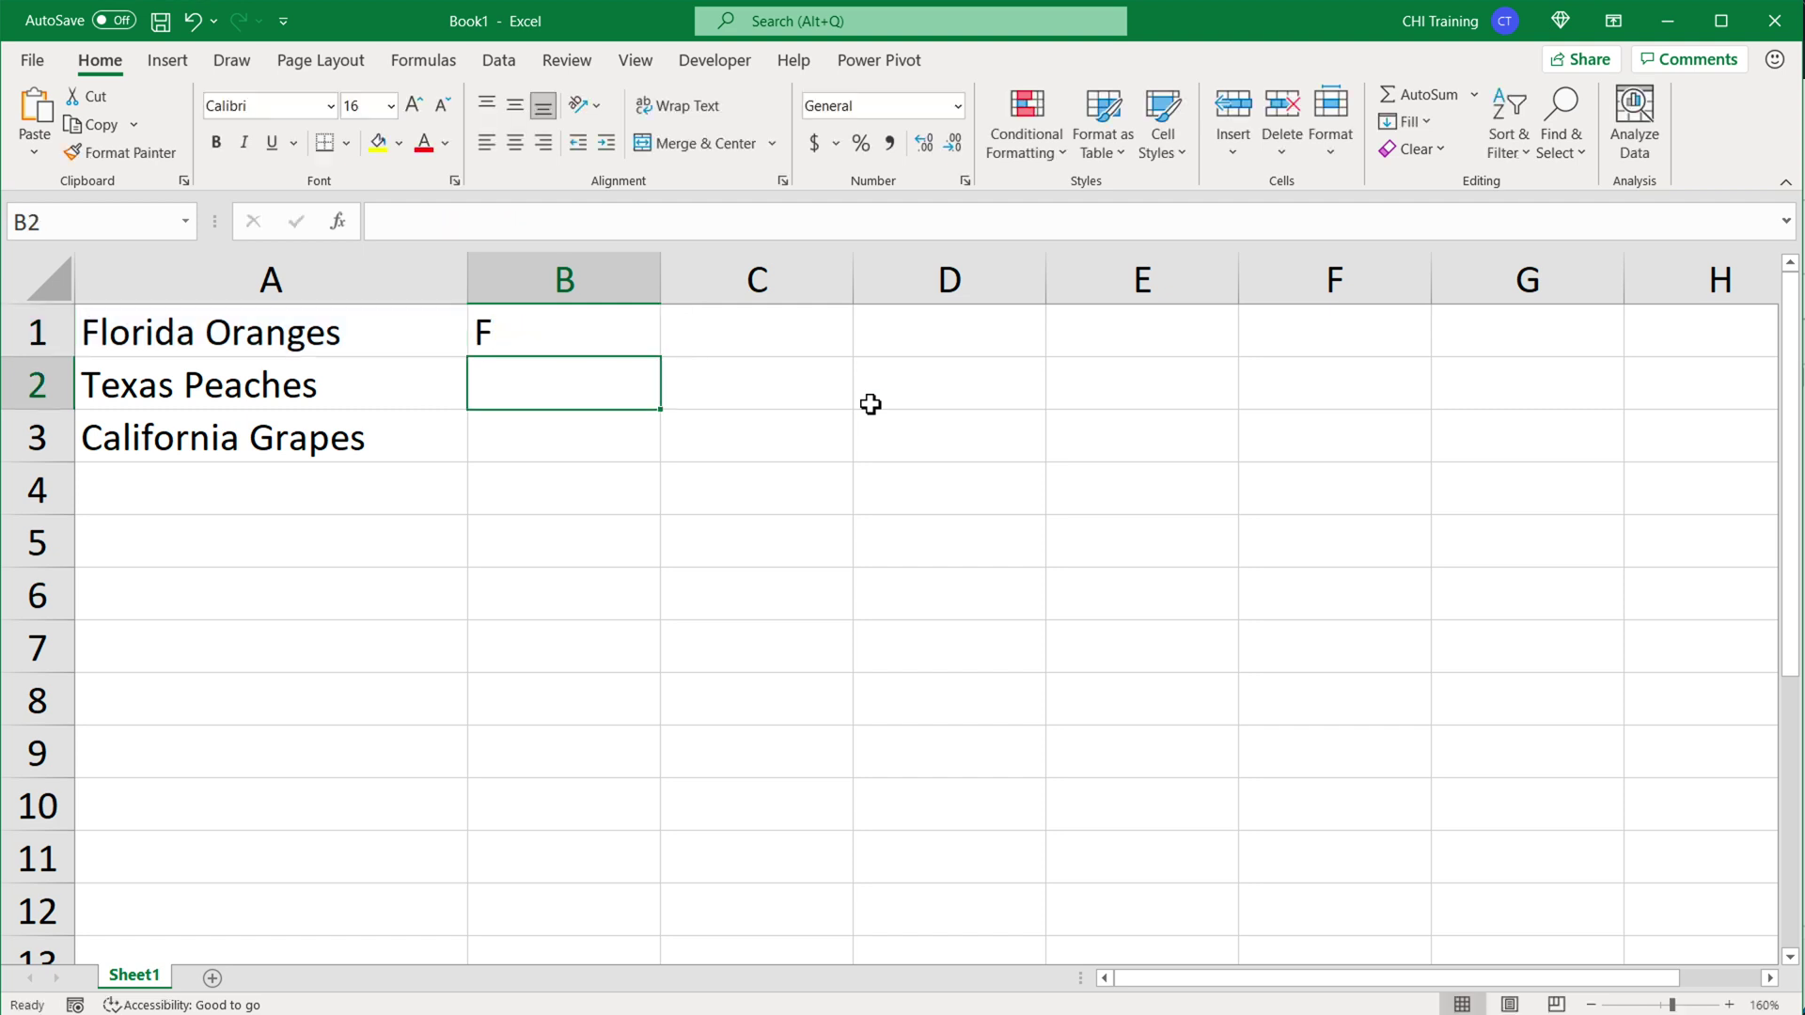
Change B1's start position from 1 to 2 so it returns l.
{"action": "double_click", "coordinate": [596, 344]}
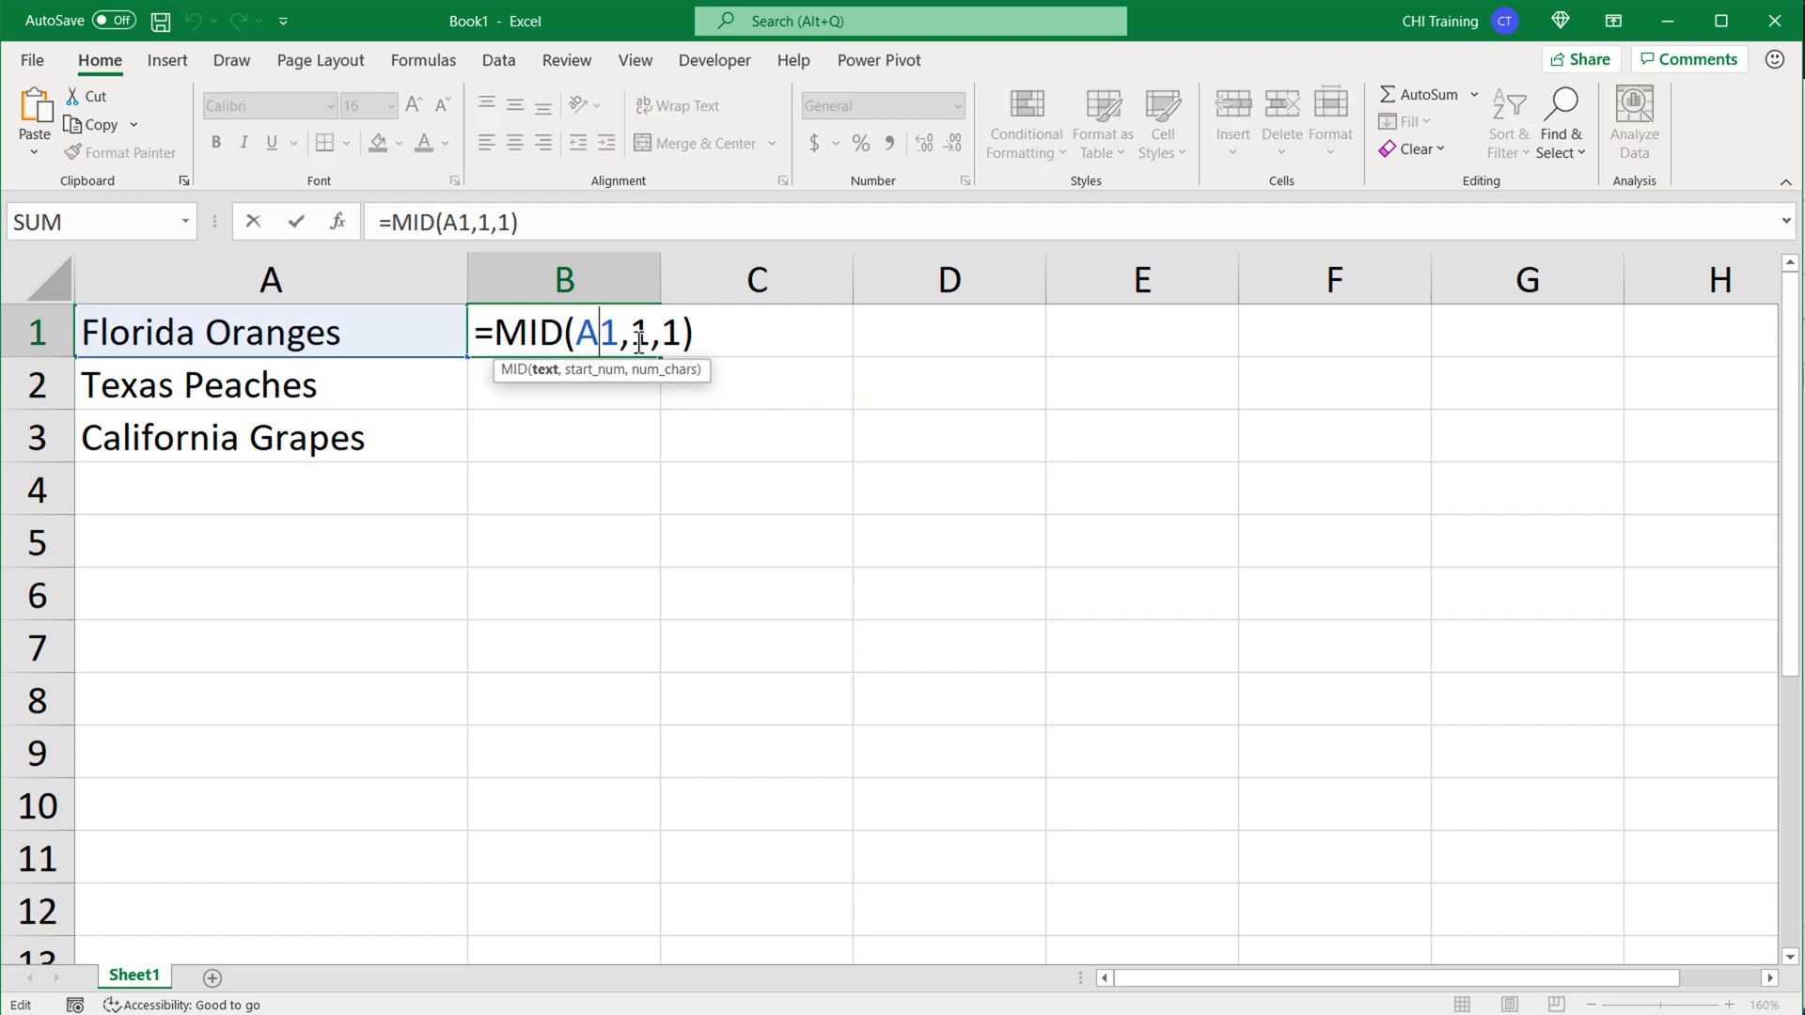
{"action": "double_click", "coordinate": [639, 336]}
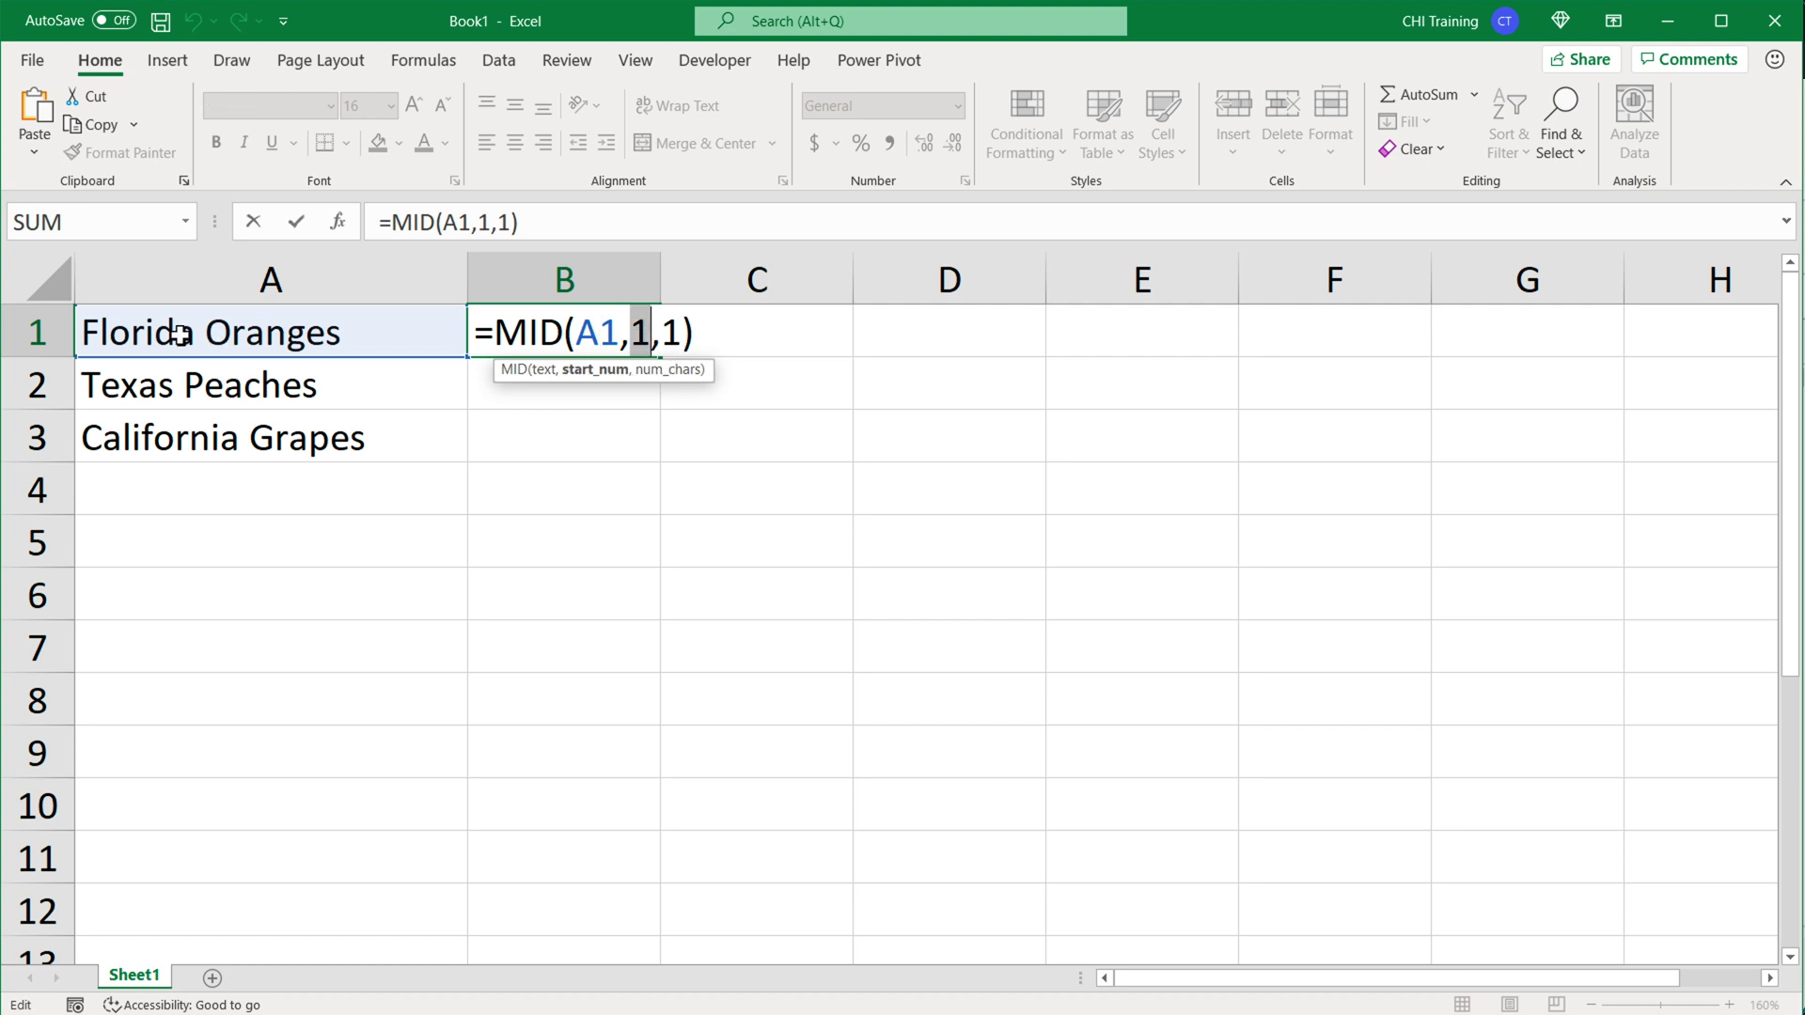
{"action": "left_click", "coordinate": [672, 336]}
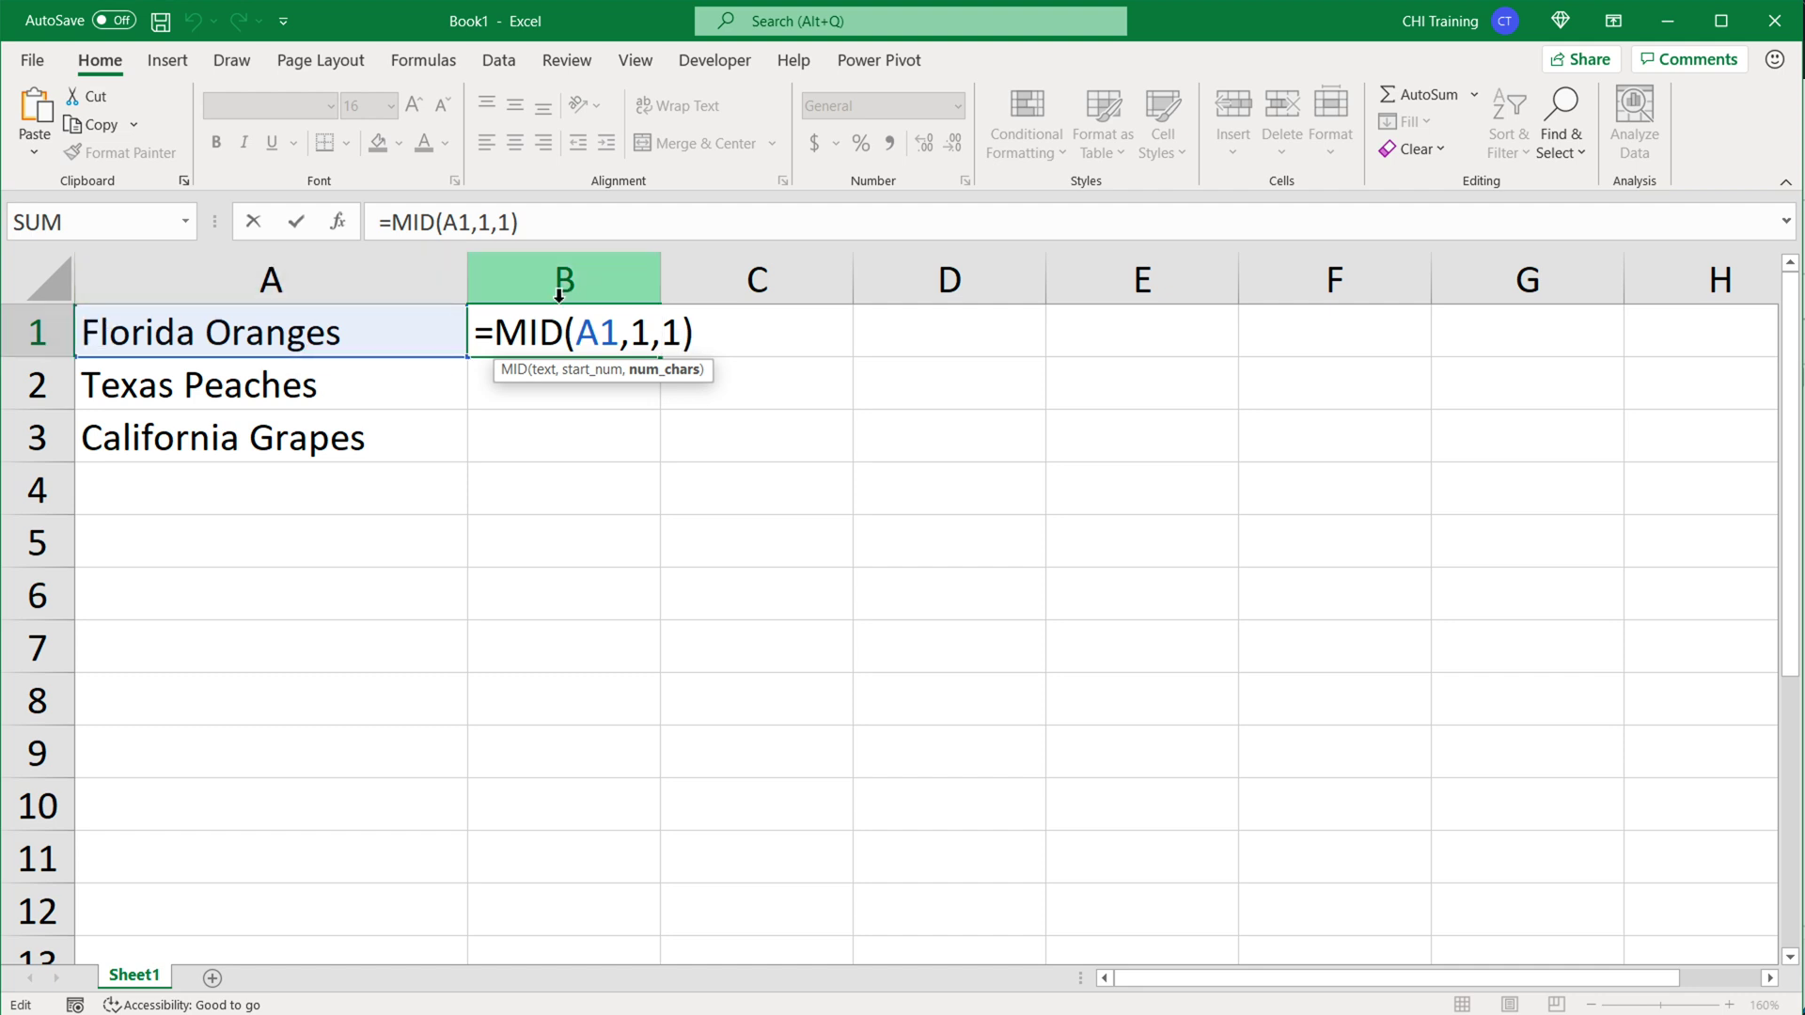
{"action": "left_click", "coordinate": [653, 336]}
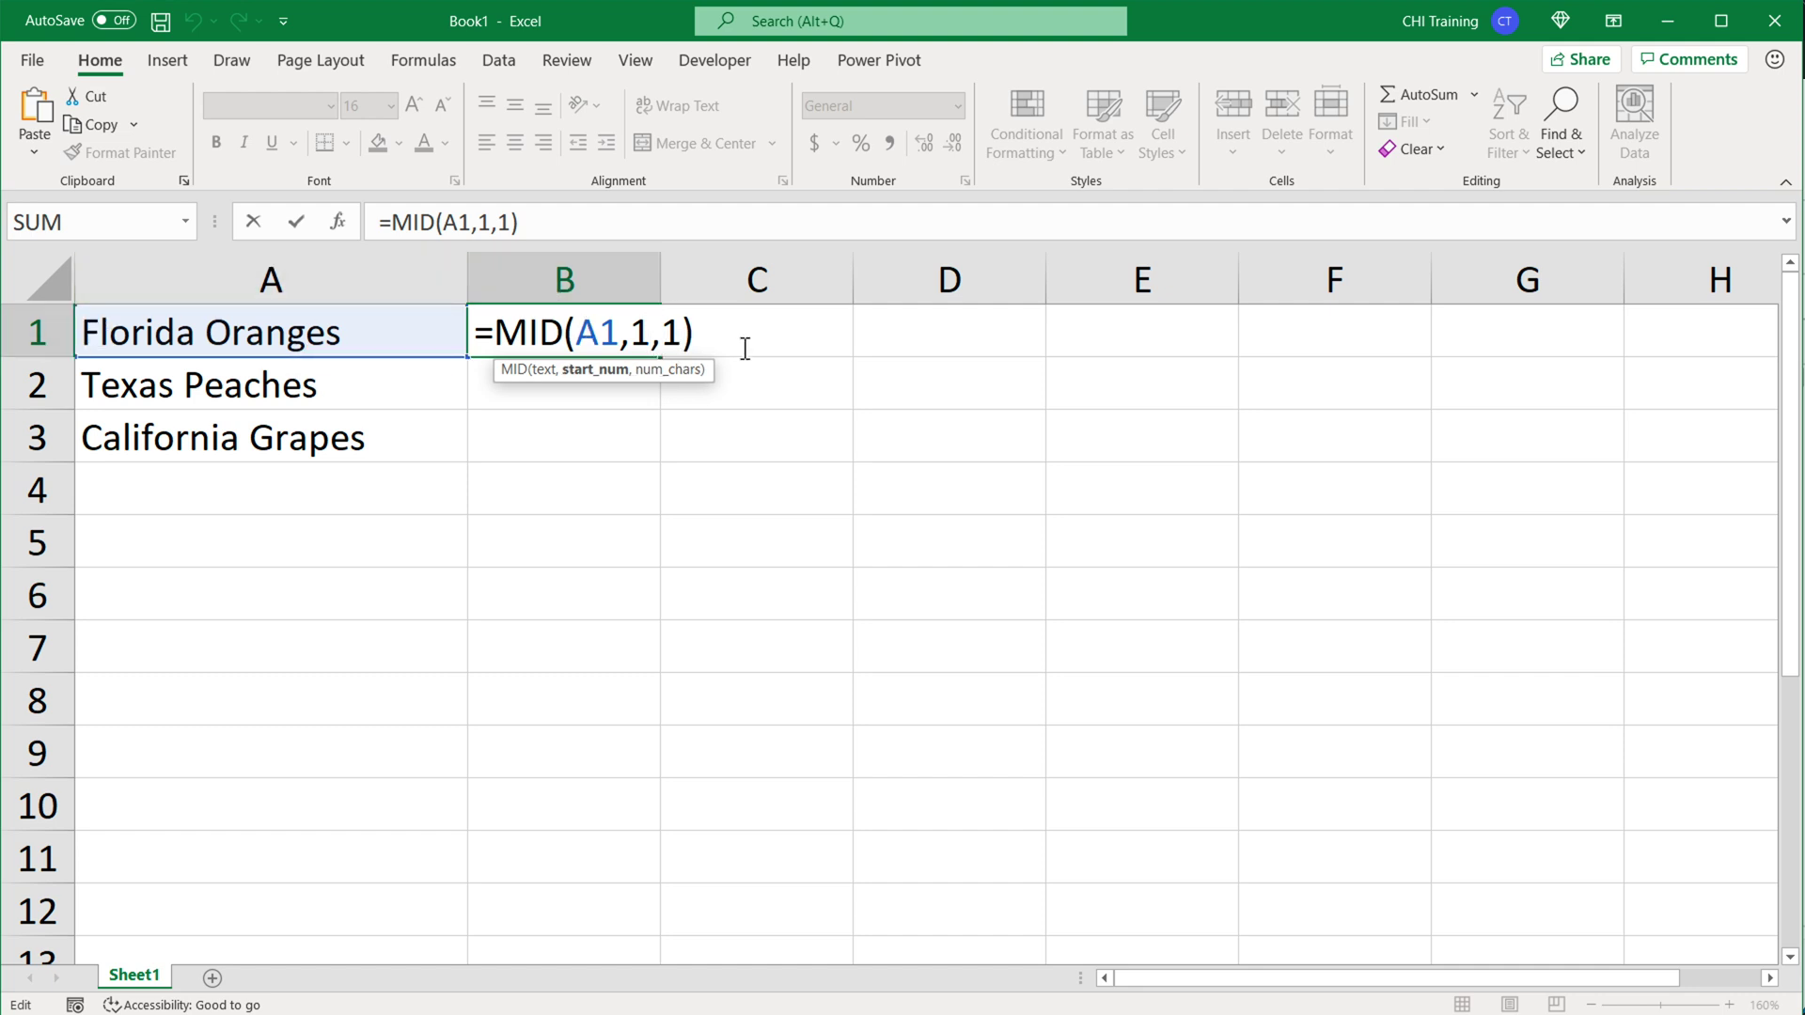
{"action": "key", "text": "BackSpace"}
{"action": "type", "text": "2"}
{"action": "key", "text": "Return"}
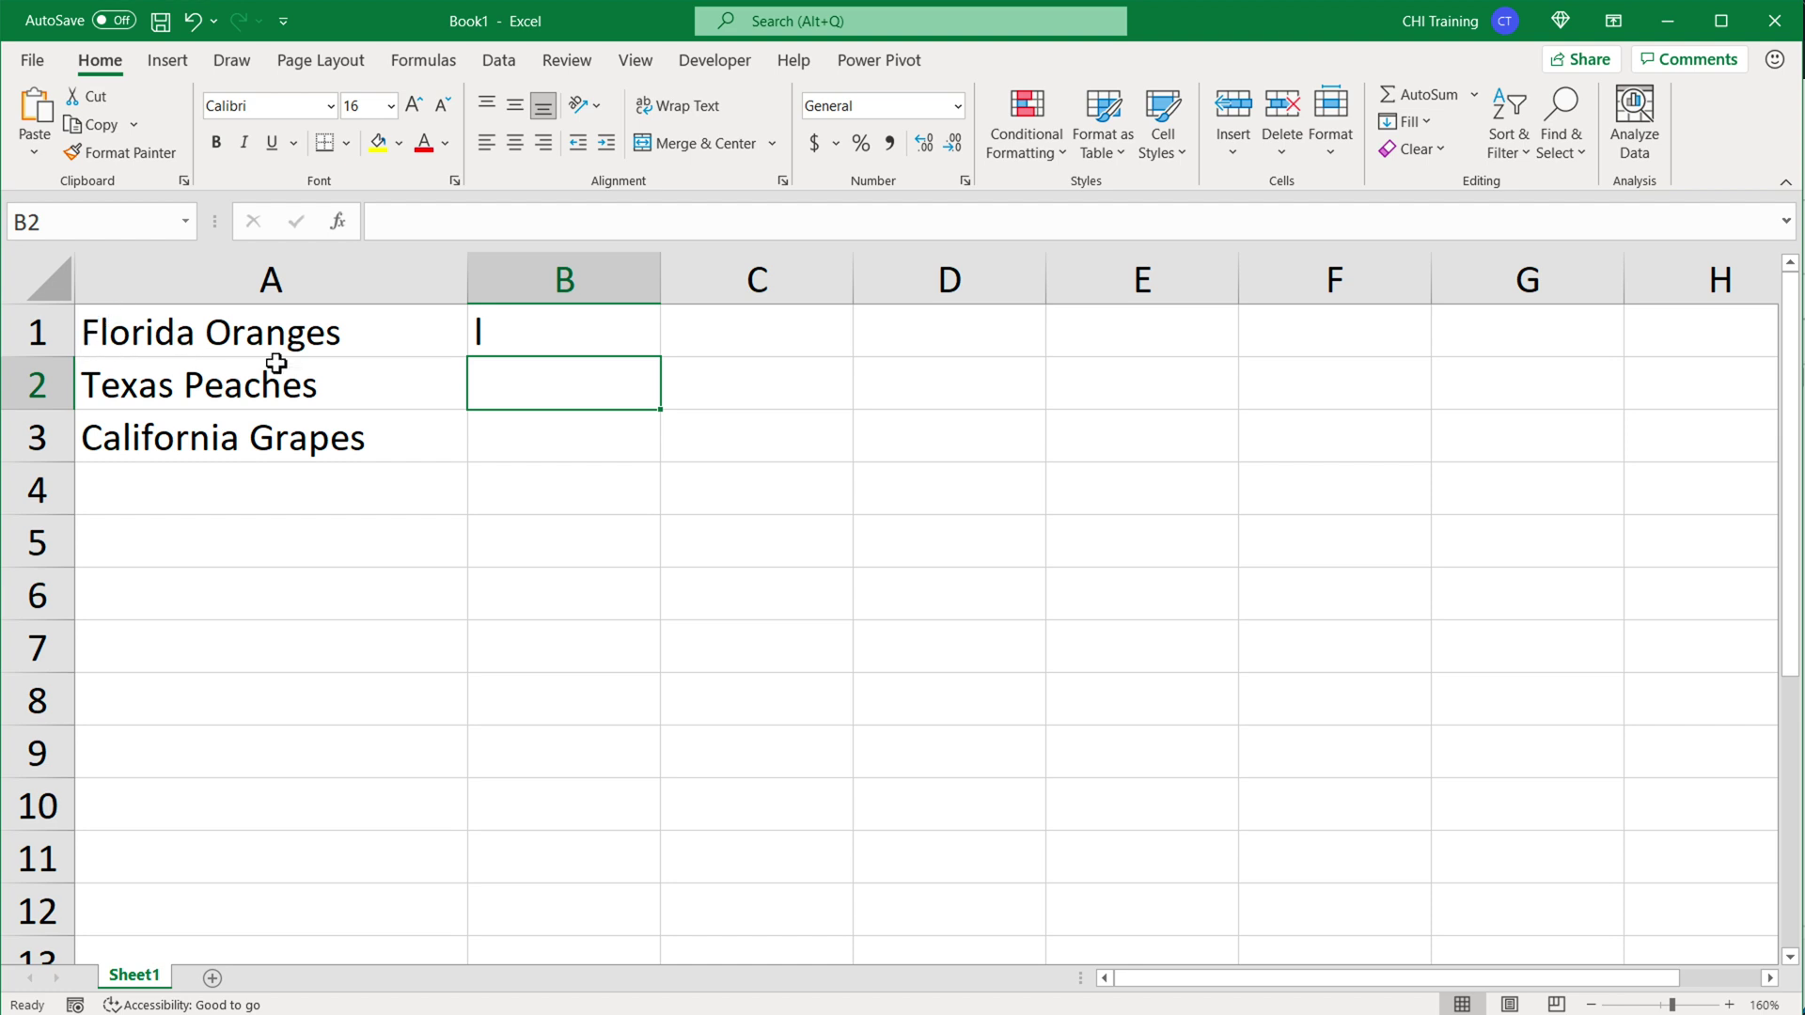
Fill D1:D4 with the helper numbers 1, 2, 3 and 4.
{"action": "left_click", "coordinate": [587, 342]}
{"action": "double_click", "coordinate": [587, 342]}
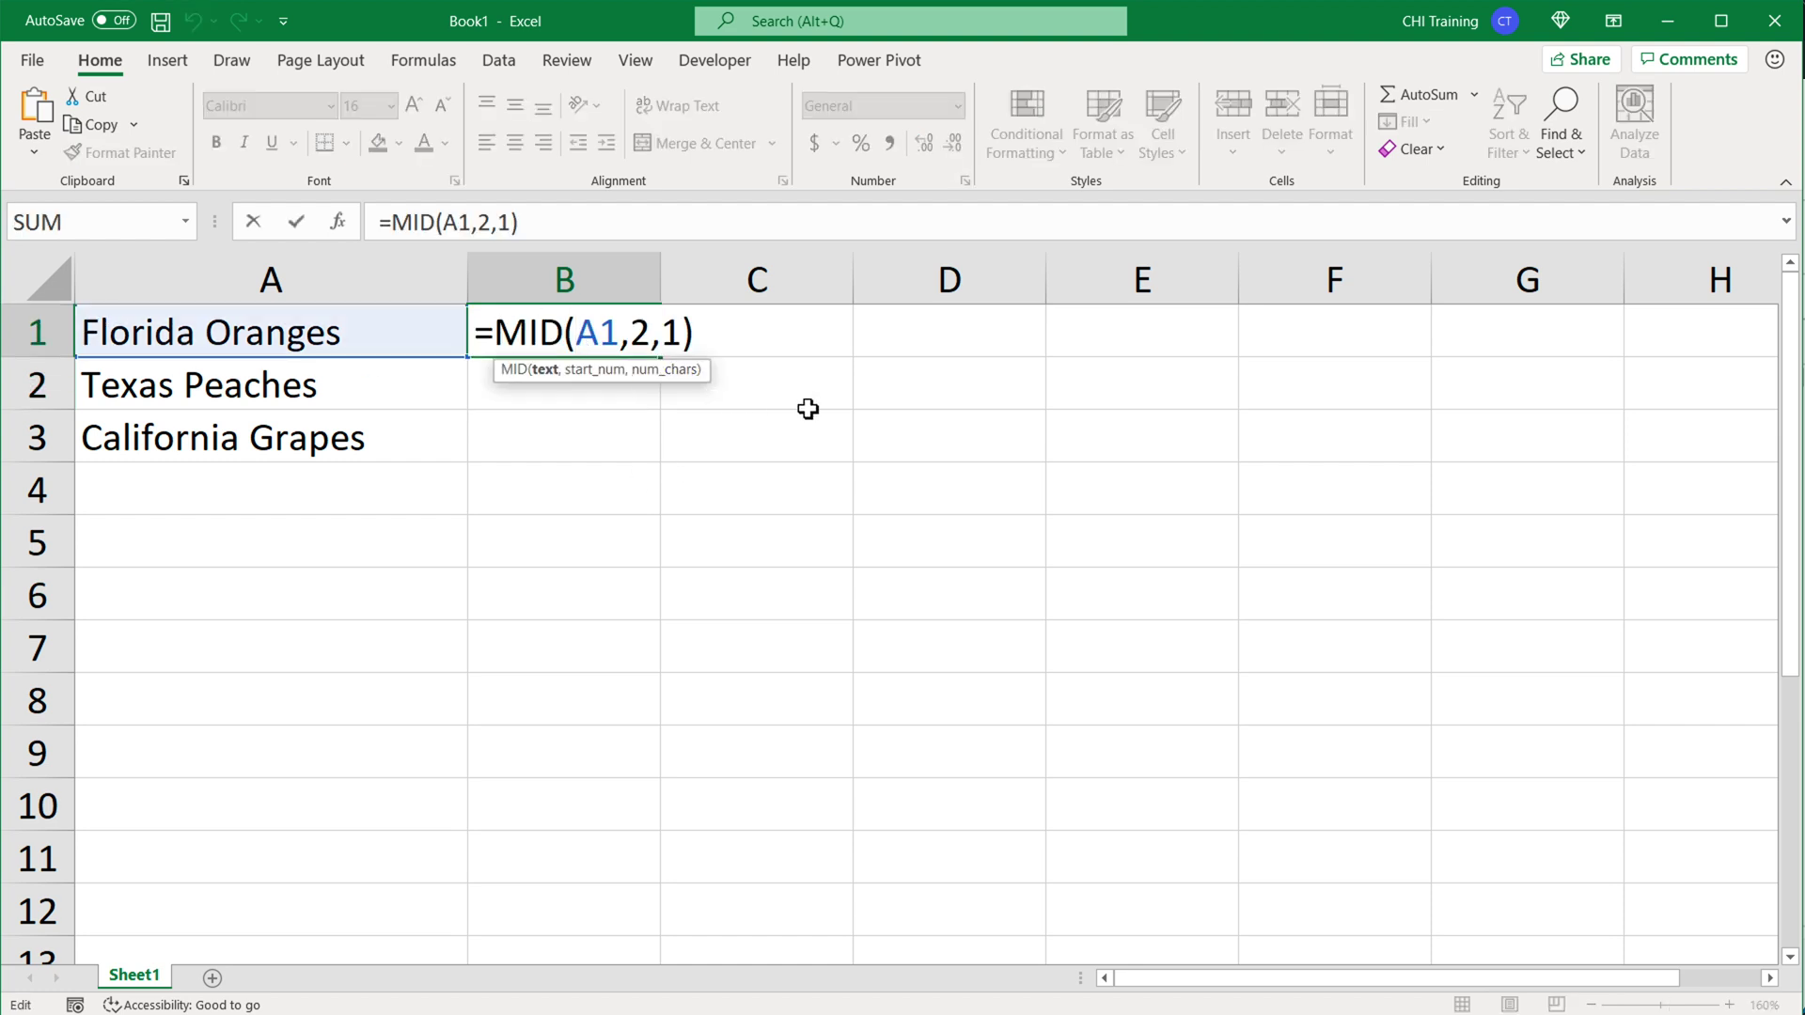
{"action": "key", "text": "Escape"}
{"action": "left_click", "coordinate": [982, 333]}
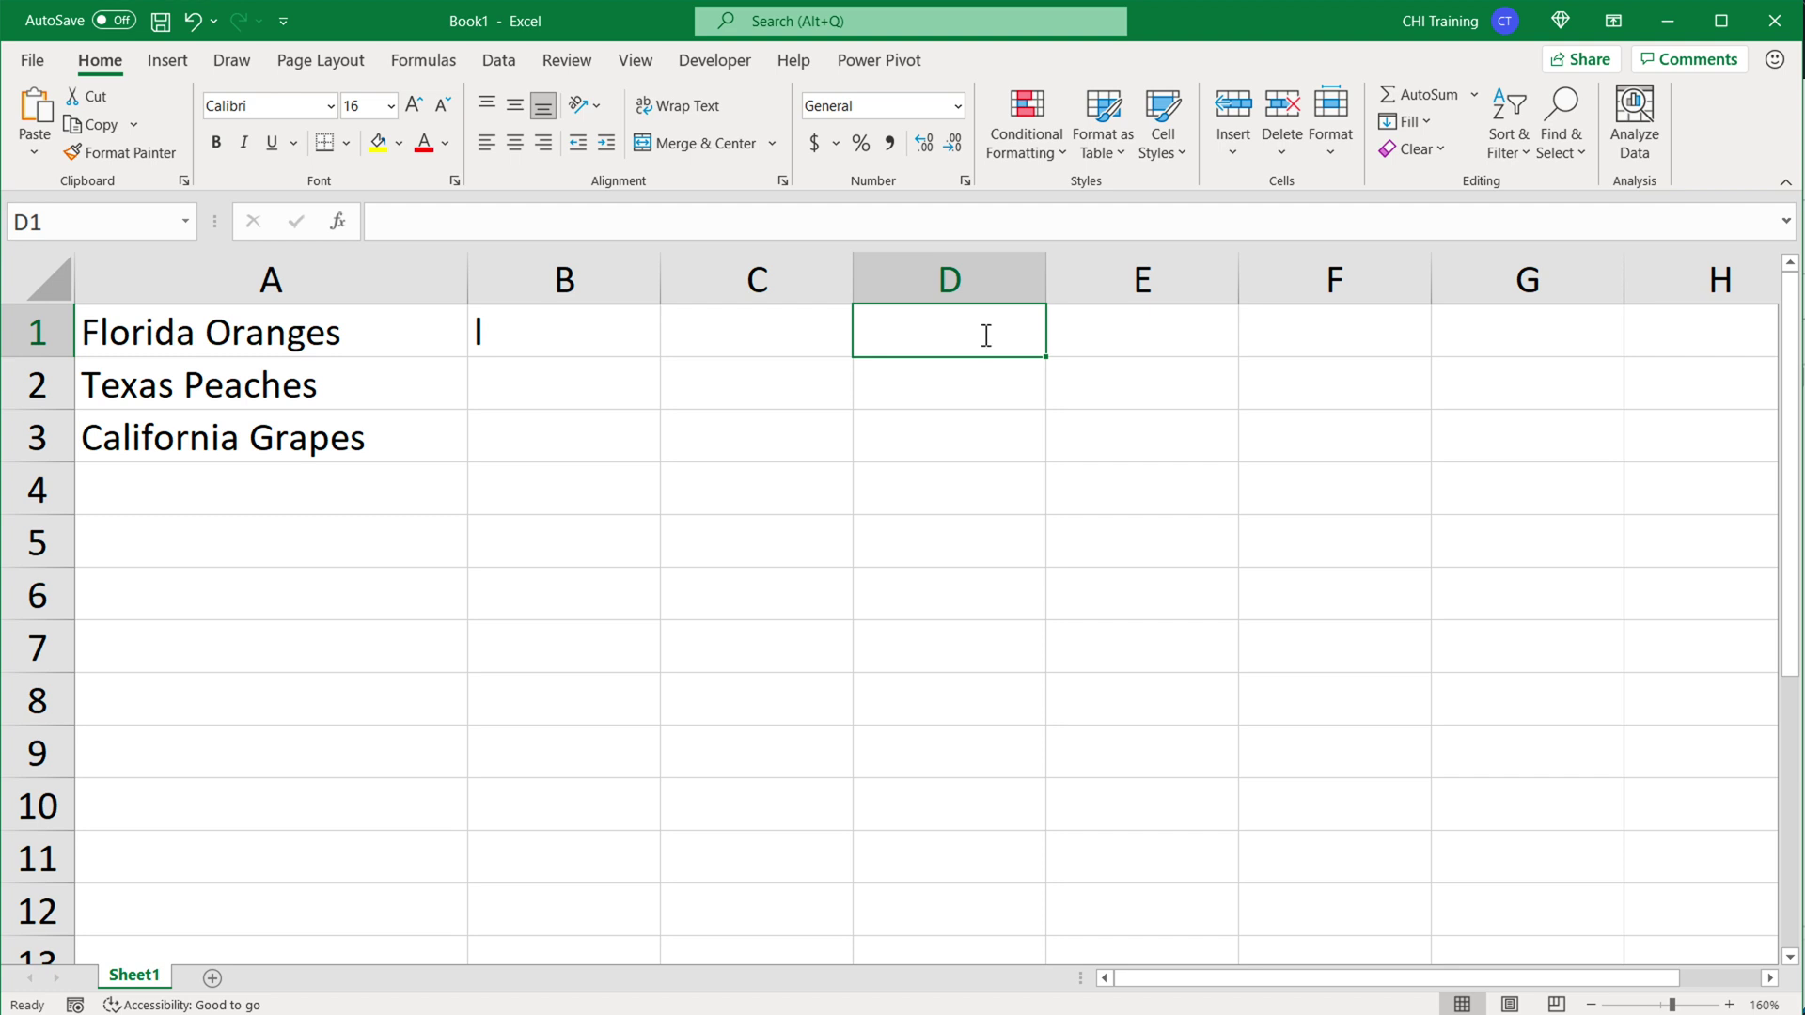
{"action": "type", "text": "1"}
{"action": "key", "text": "Return"}
{"action": "type", "text": "2"}
{"action": "key", "text": "Return"}
{"action": "type", "text": "3"}
{"action": "key", "text": "Return"}
{"action": "type", "text": "4"}
{"action": "key", "text": "Return"}
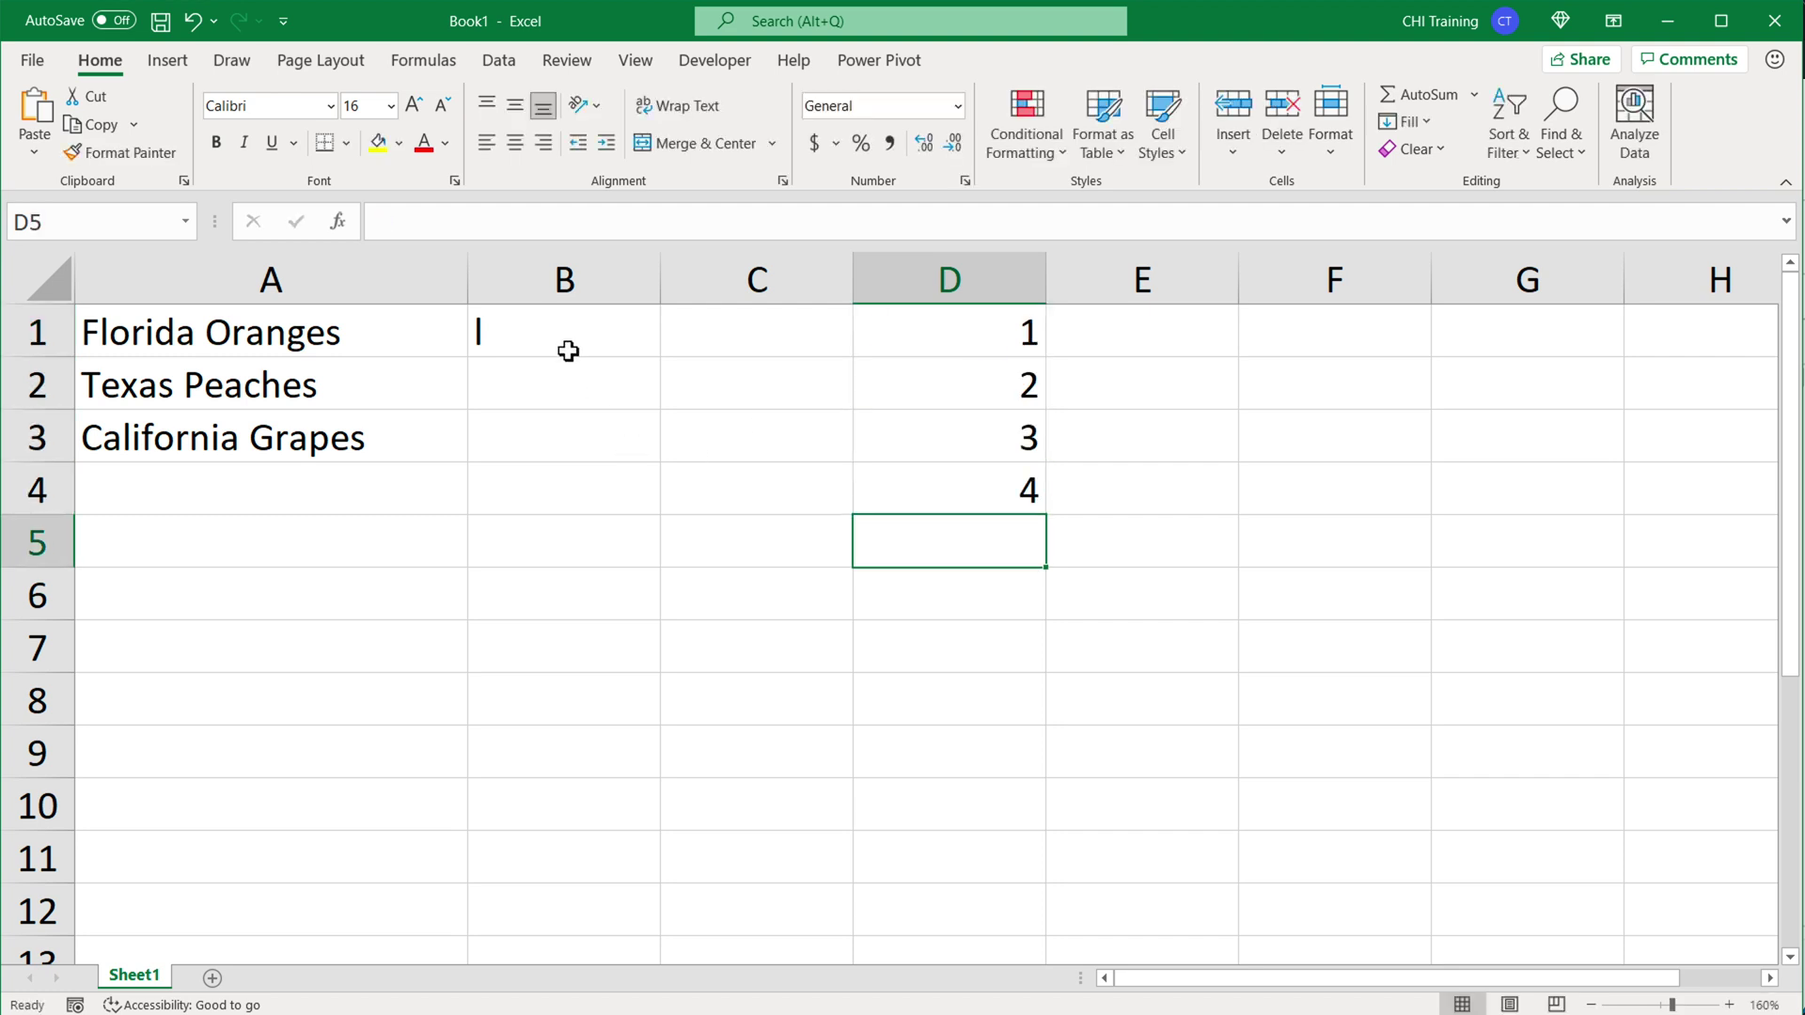
Replace B1's start position 2 with D1:D4 so F, l, o, r spill down.
{"action": "double_click", "coordinate": [567, 350]}
{"action": "left_click", "coordinate": [649, 338]}
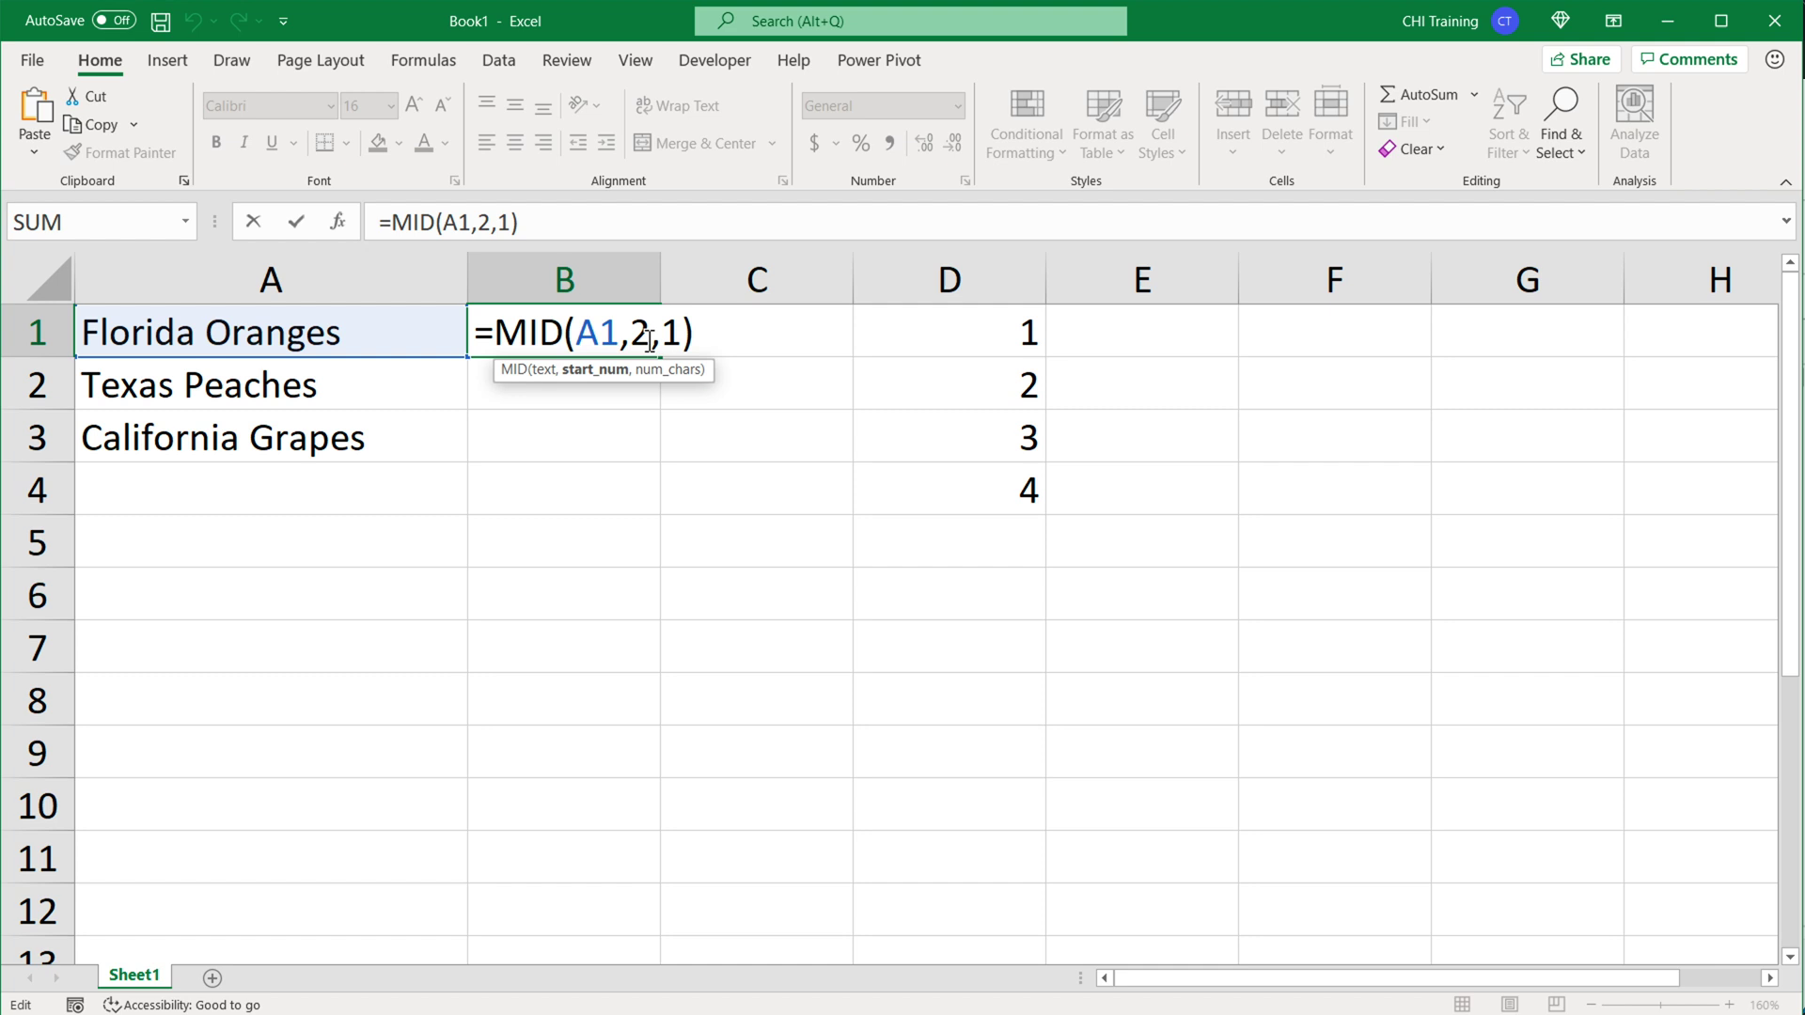
{"action": "key", "text": "BackSpace"}
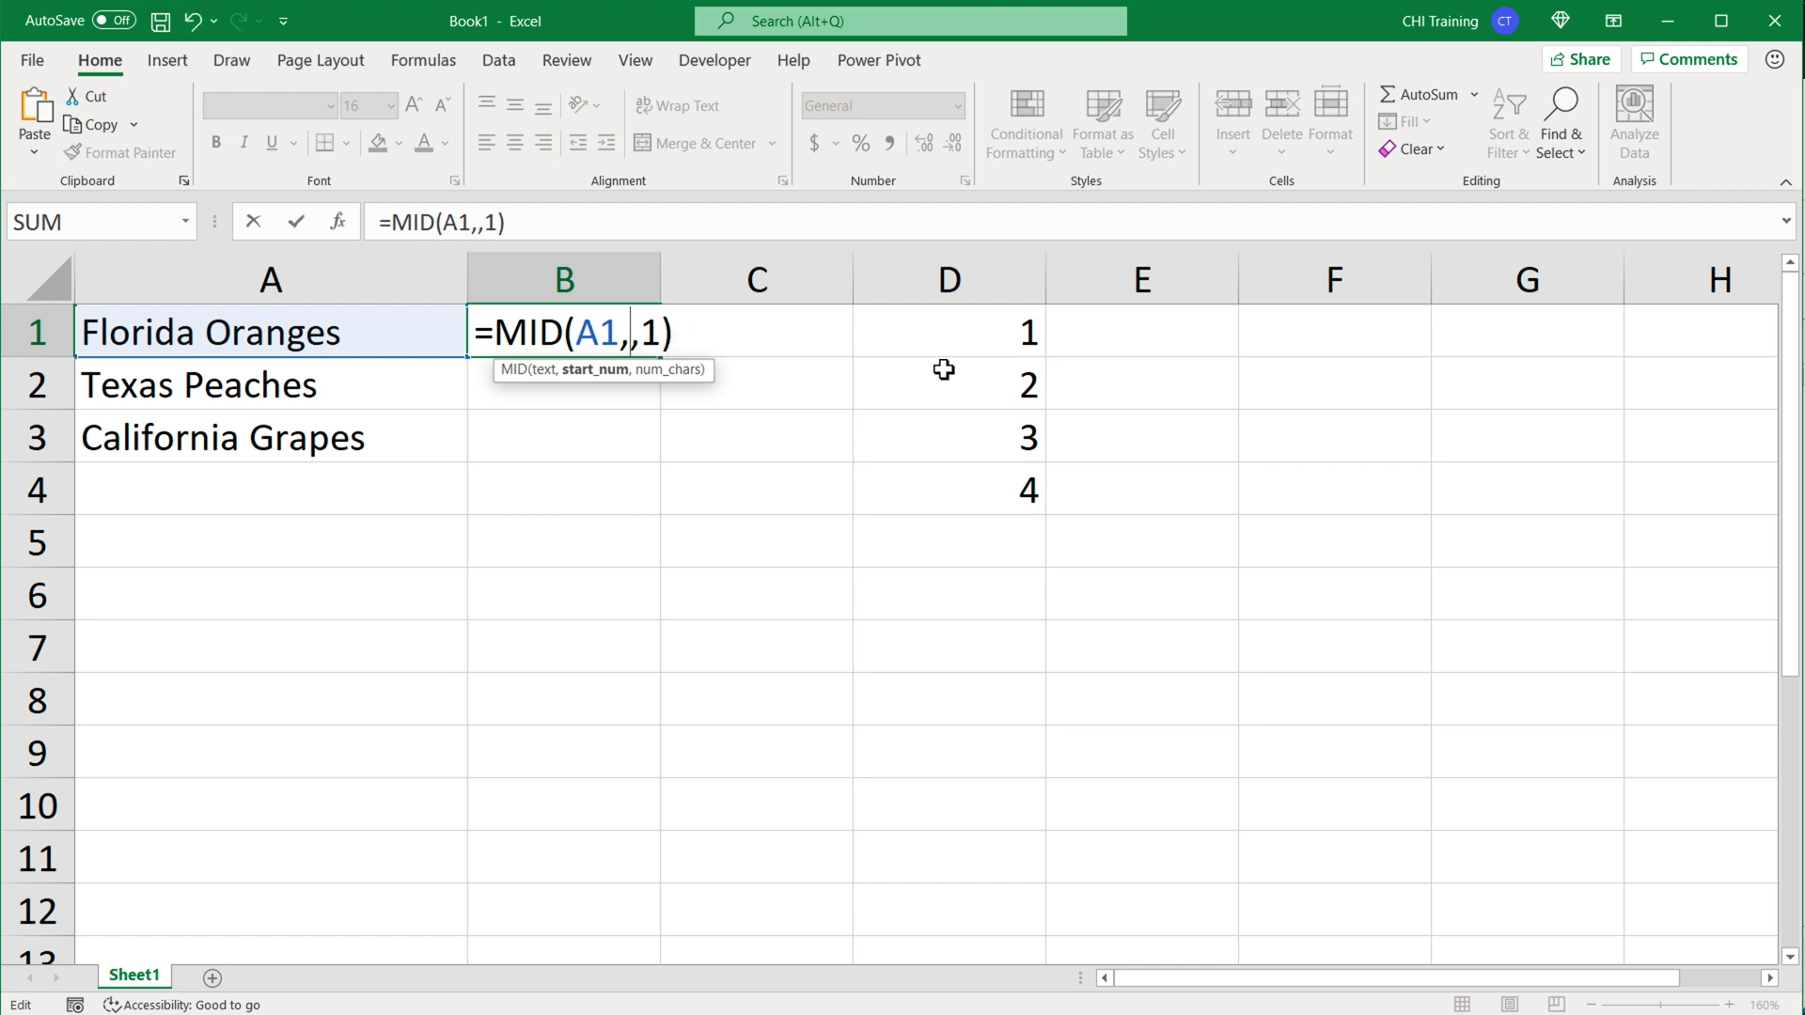
{"action": "left_click_drag", "start_coordinate": [975, 351], "coordinate": [973, 475]}
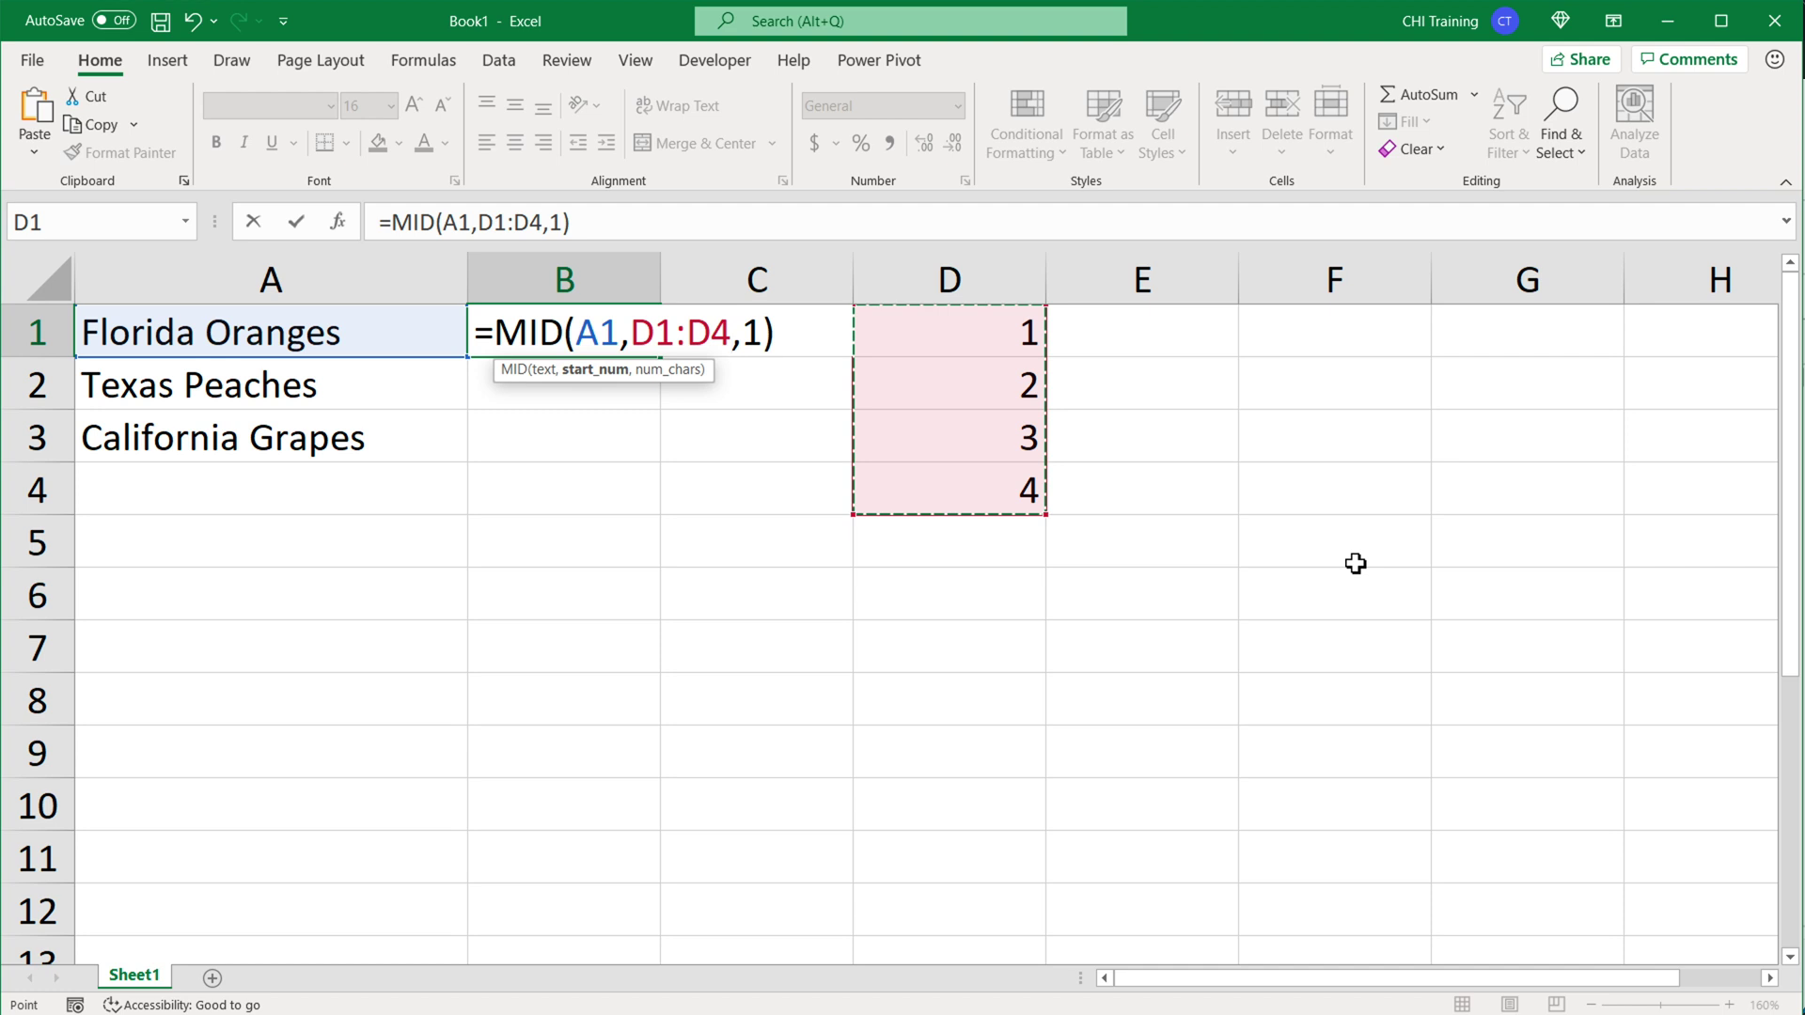
{"action": "key", "text": "Return"}
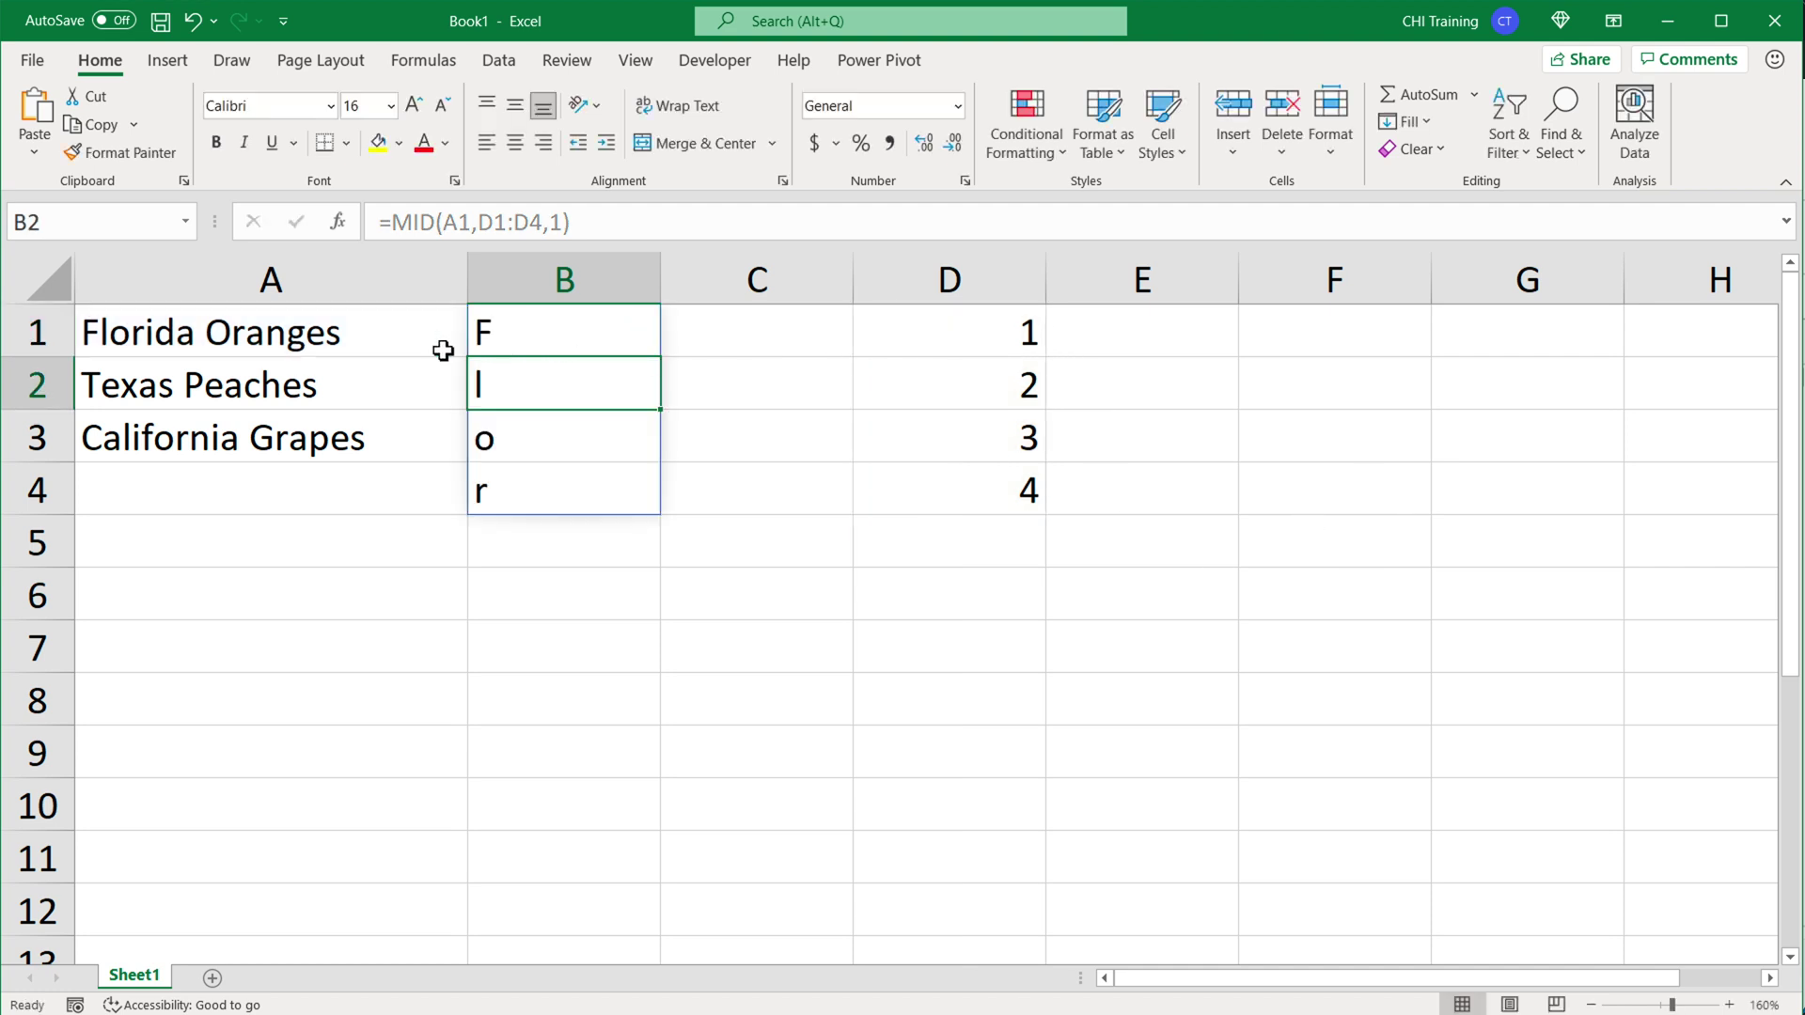
Delete the helper numbers 1–4 from D1:D4.
{"action": "left_click", "coordinate": [989, 344]}
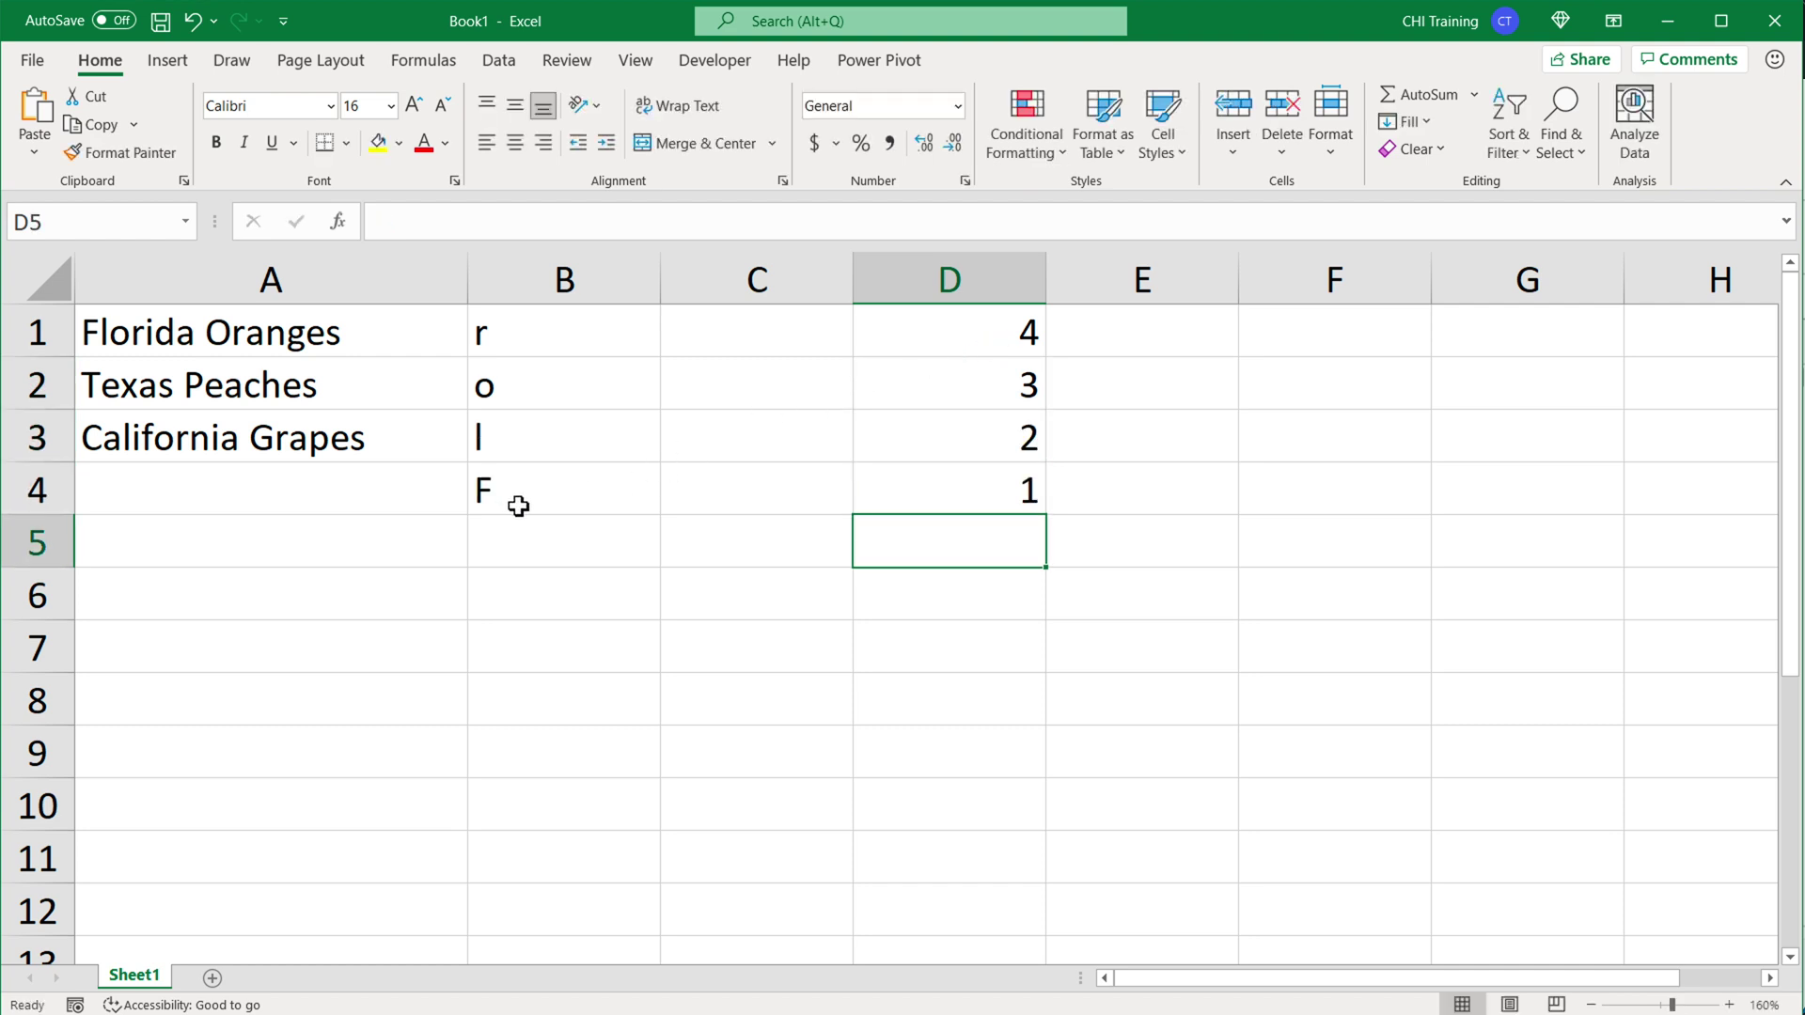
{"action": "left_click_drag", "start_coordinate": [510, 505], "coordinate": [532, 331]}
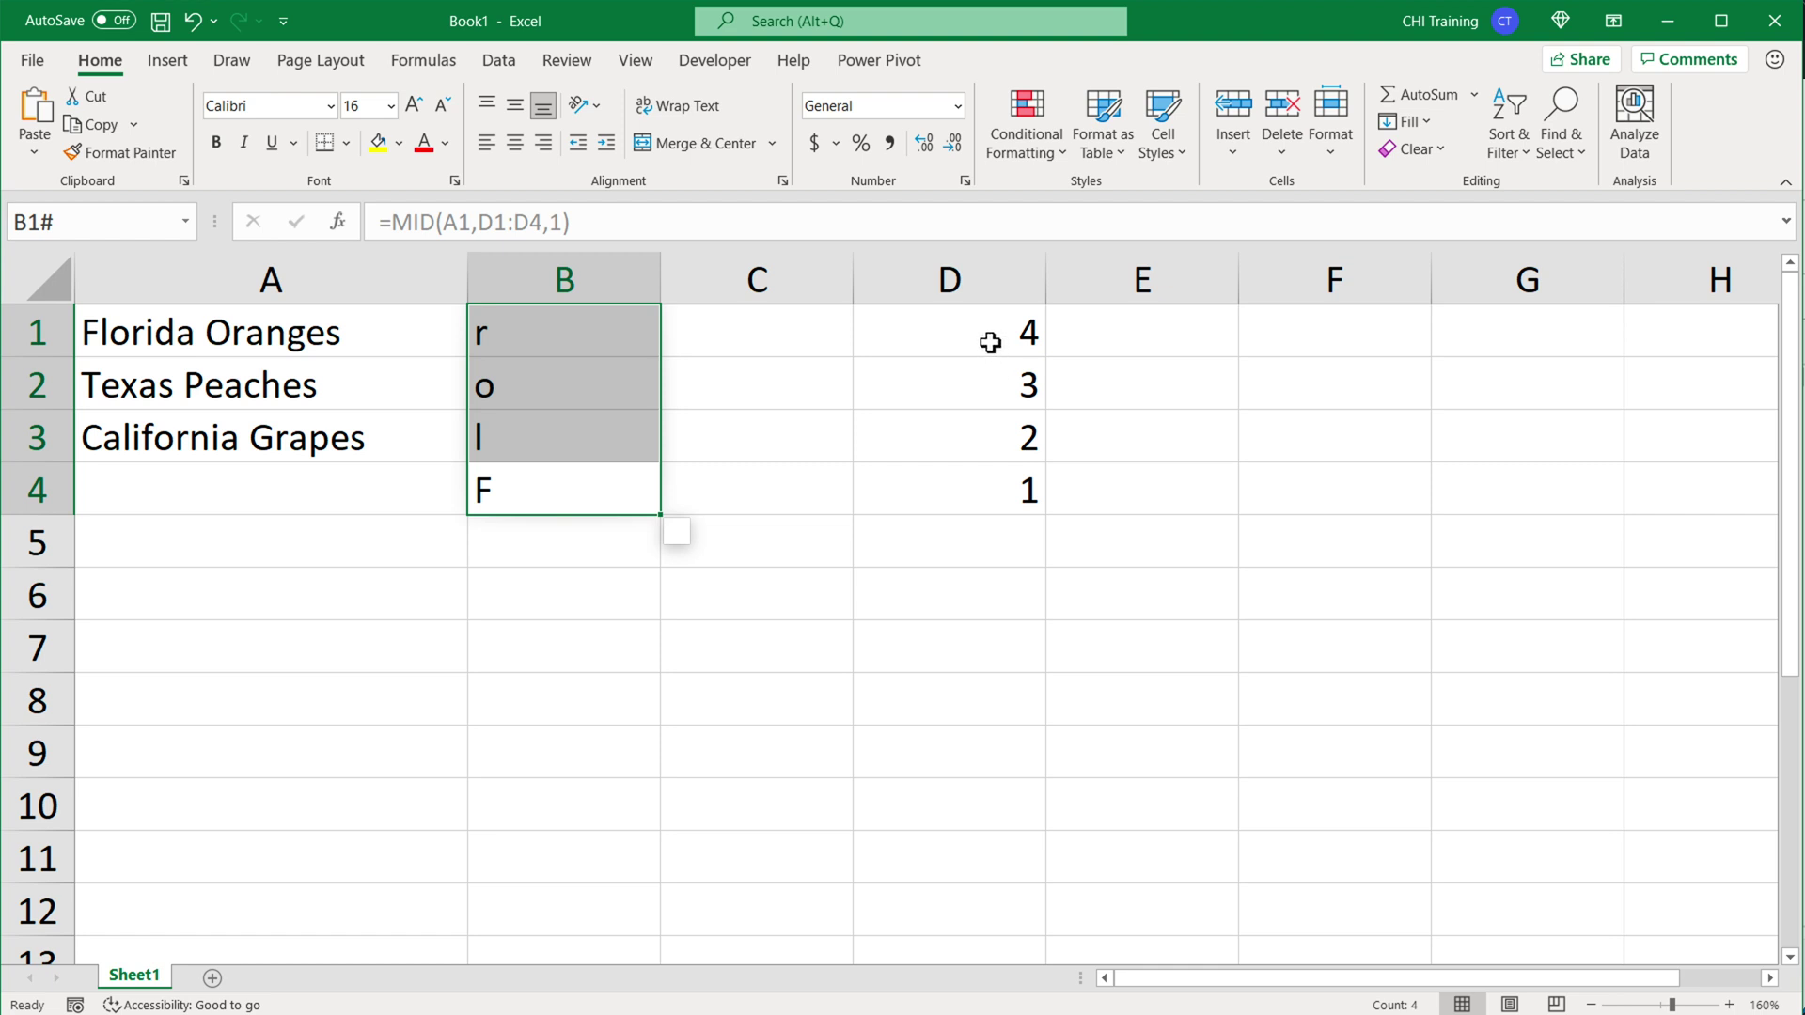
{"action": "left_click", "coordinate": [991, 348]}
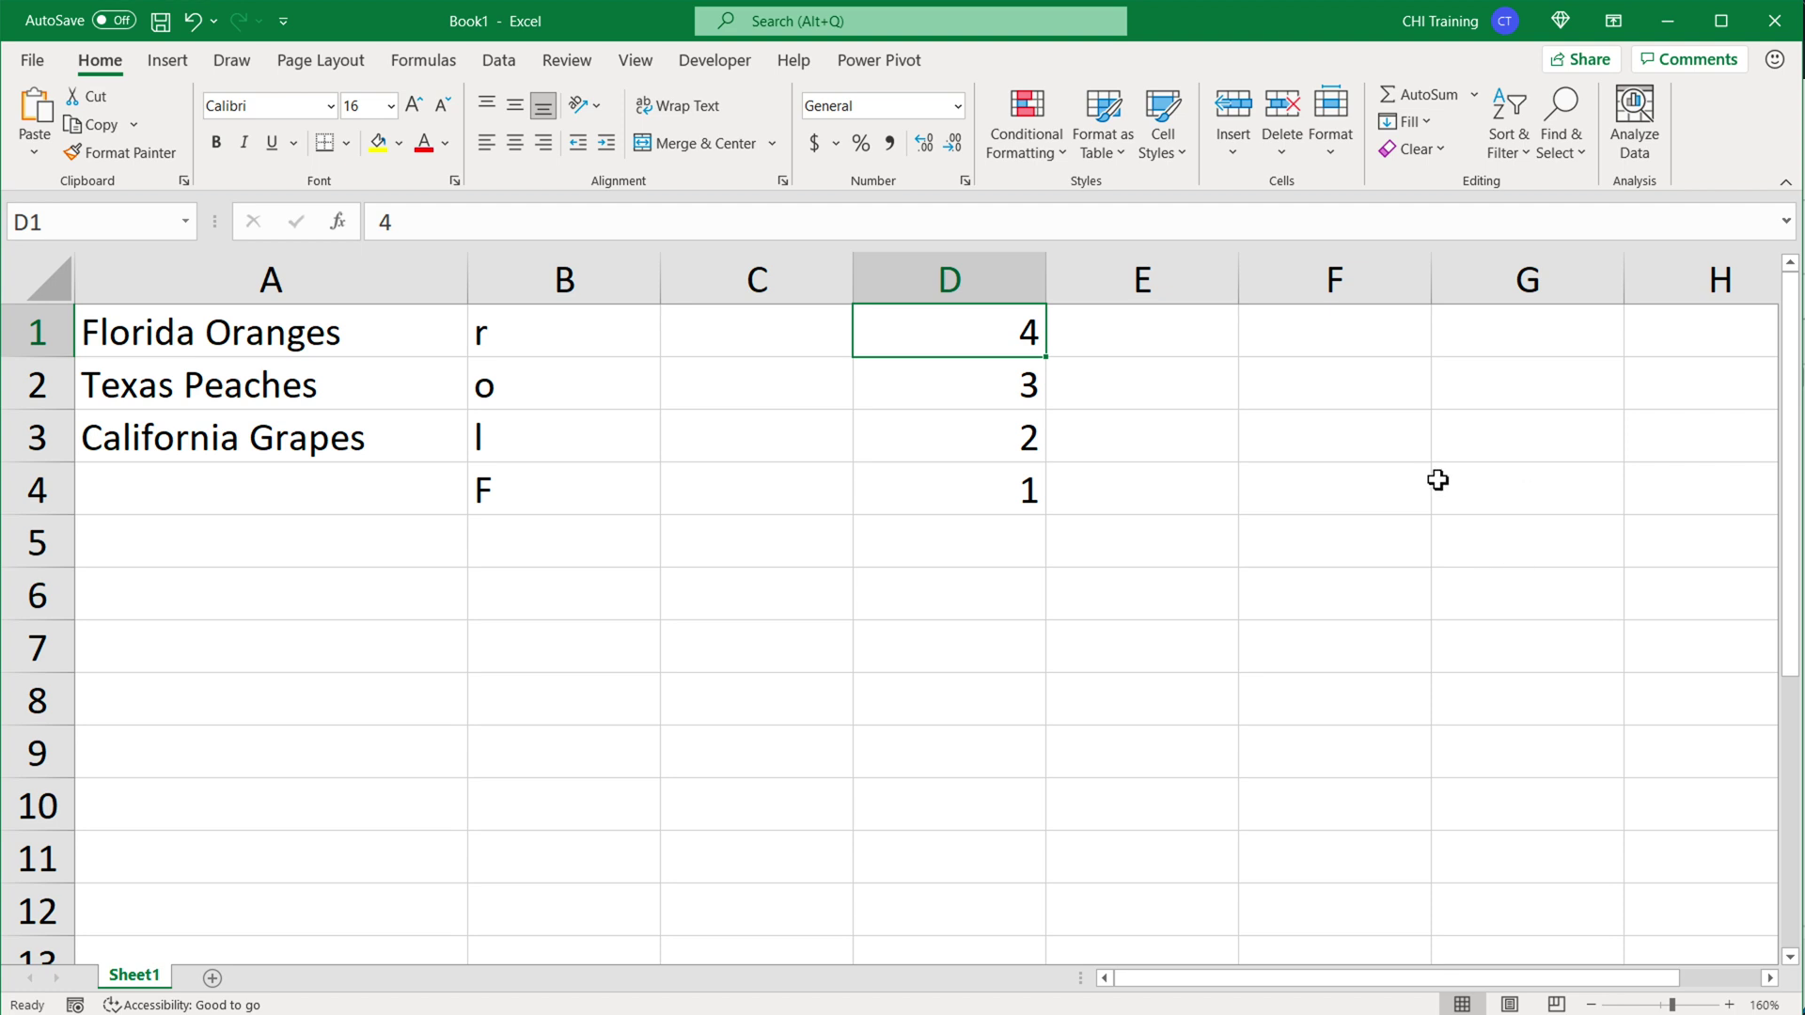
{"action": "left_click_drag", "start_coordinate": [1031, 555], "coordinate": [992, 319]}
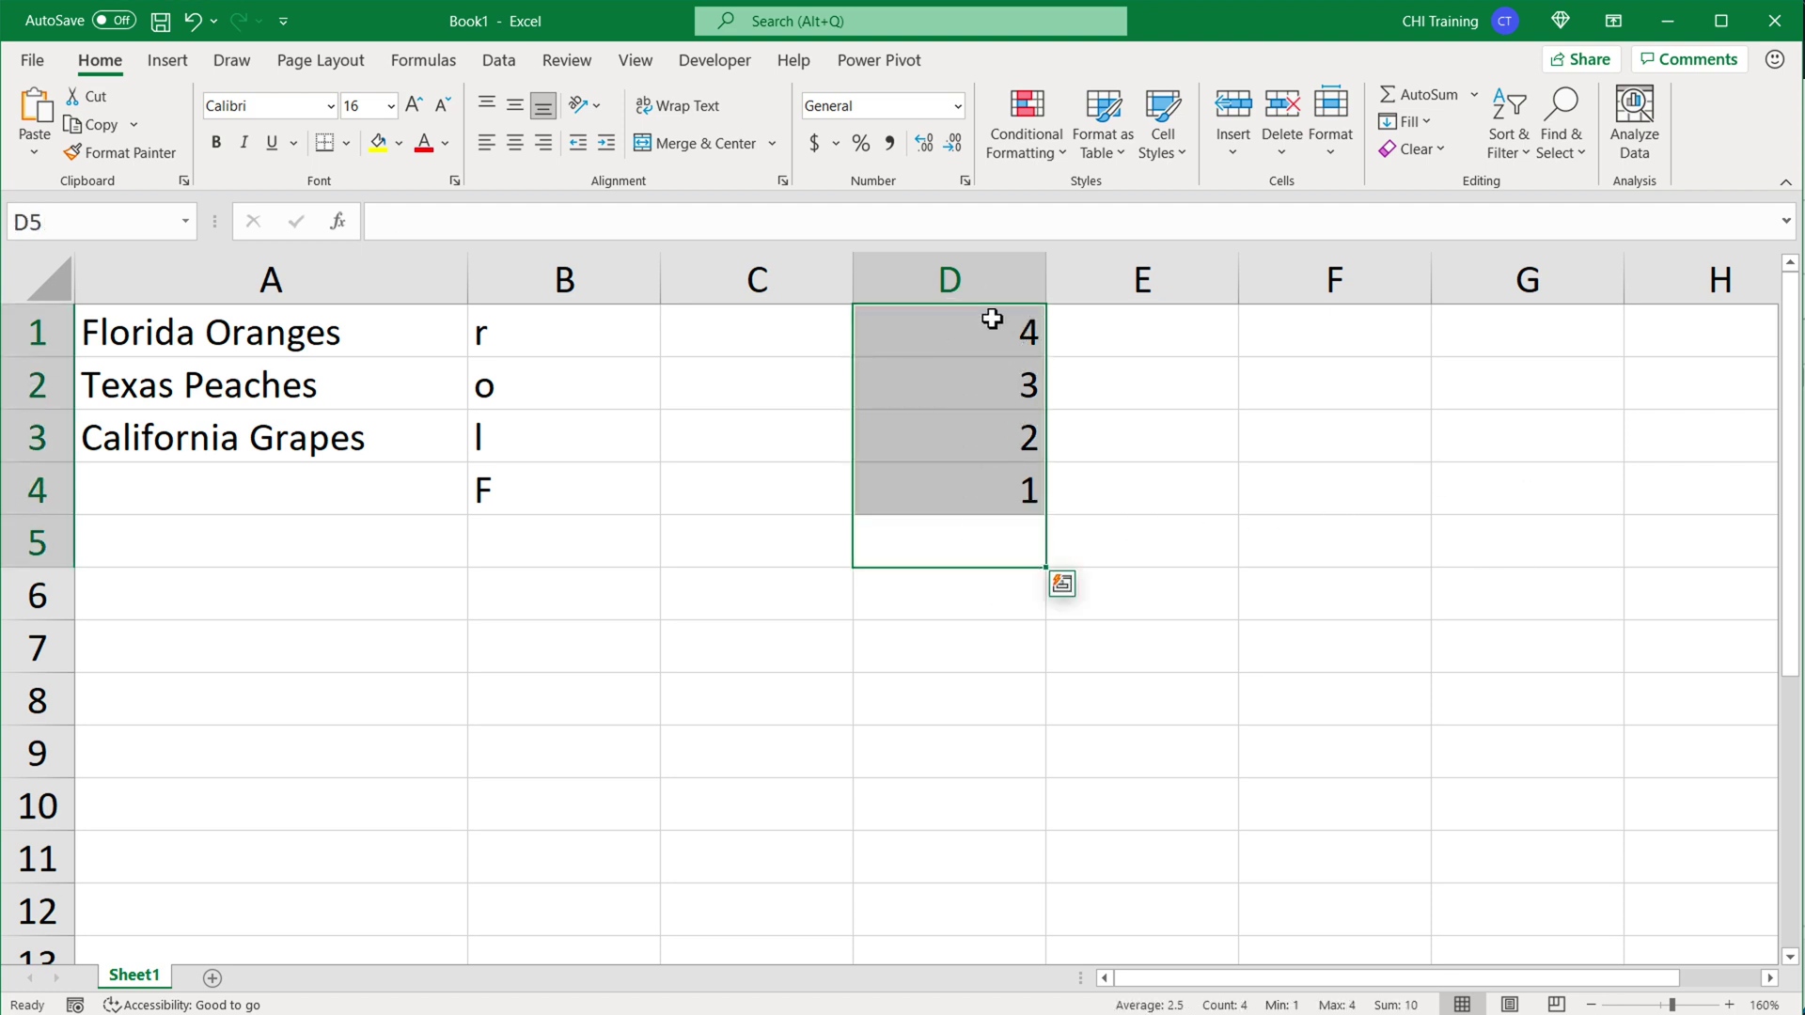
{"action": "left_click", "coordinate": [992, 319]}
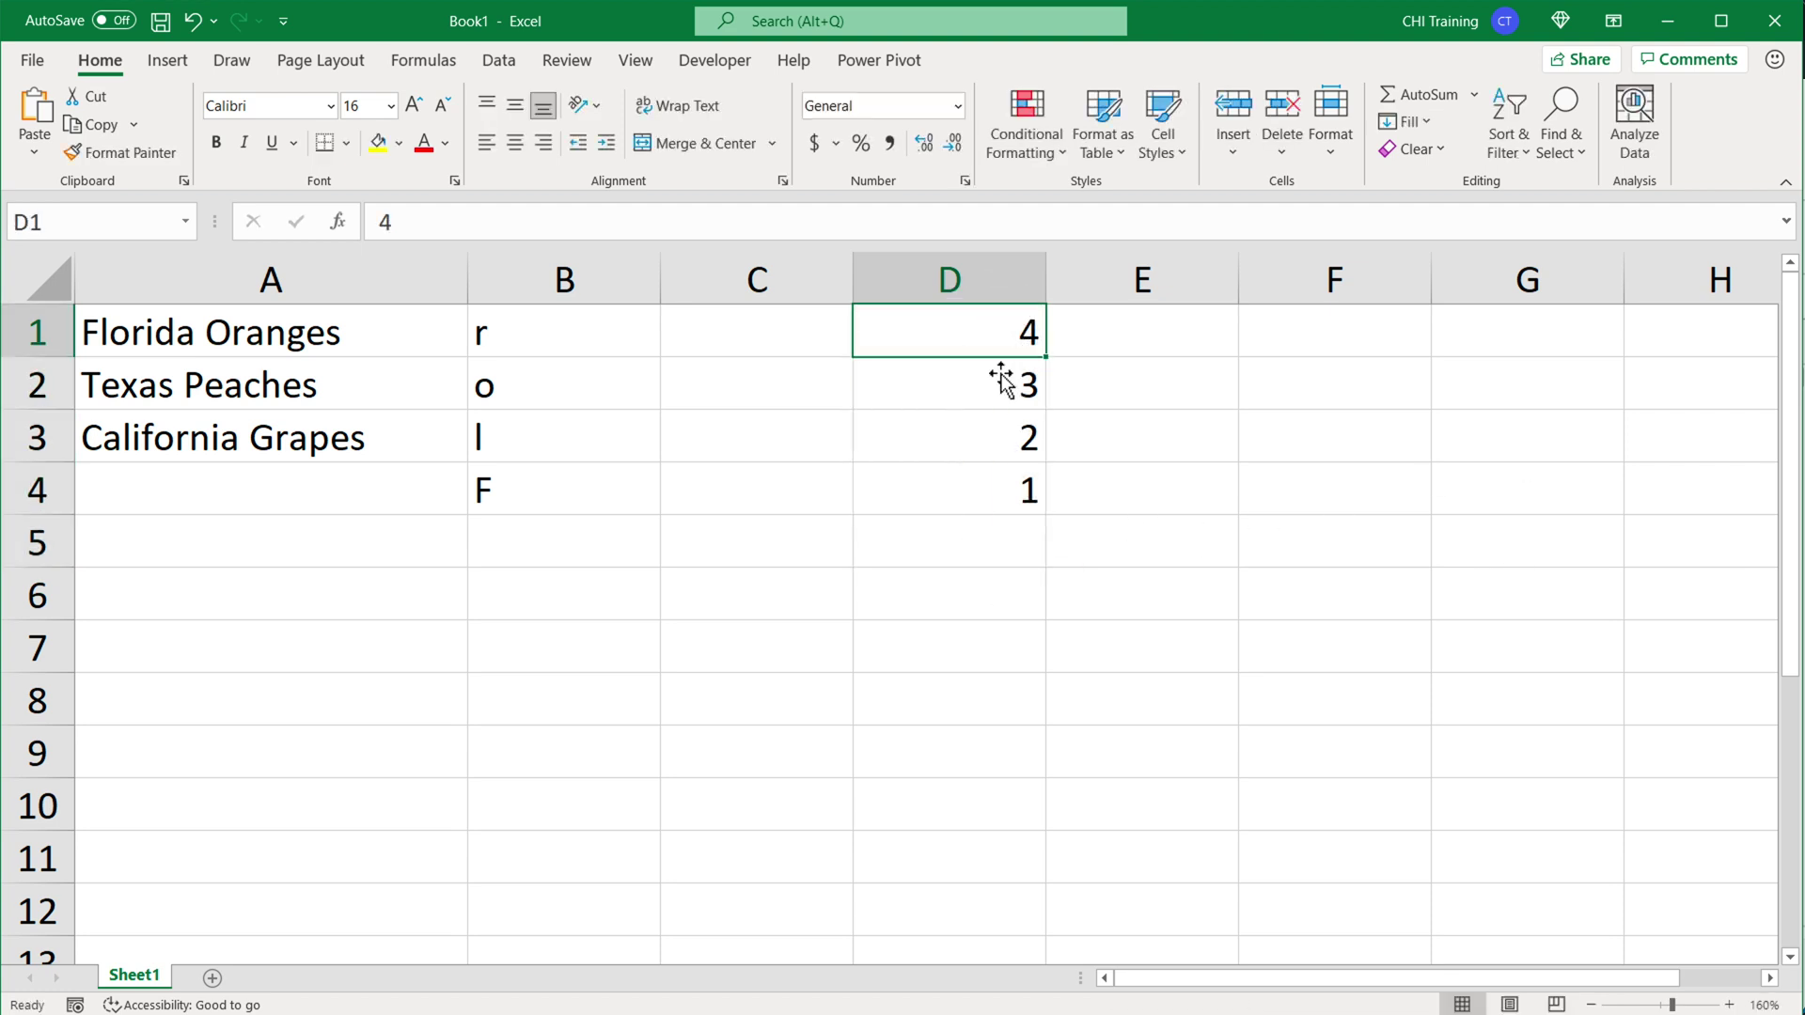
{"action": "left_click_drag", "start_coordinate": [1020, 583], "coordinate": [1003, 302]}
{"action": "key", "text": "Delete"}
Replace D1:D4 in B1's MID formula with 1 so it shows only F.
{"action": "left_click", "coordinate": [598, 342]}
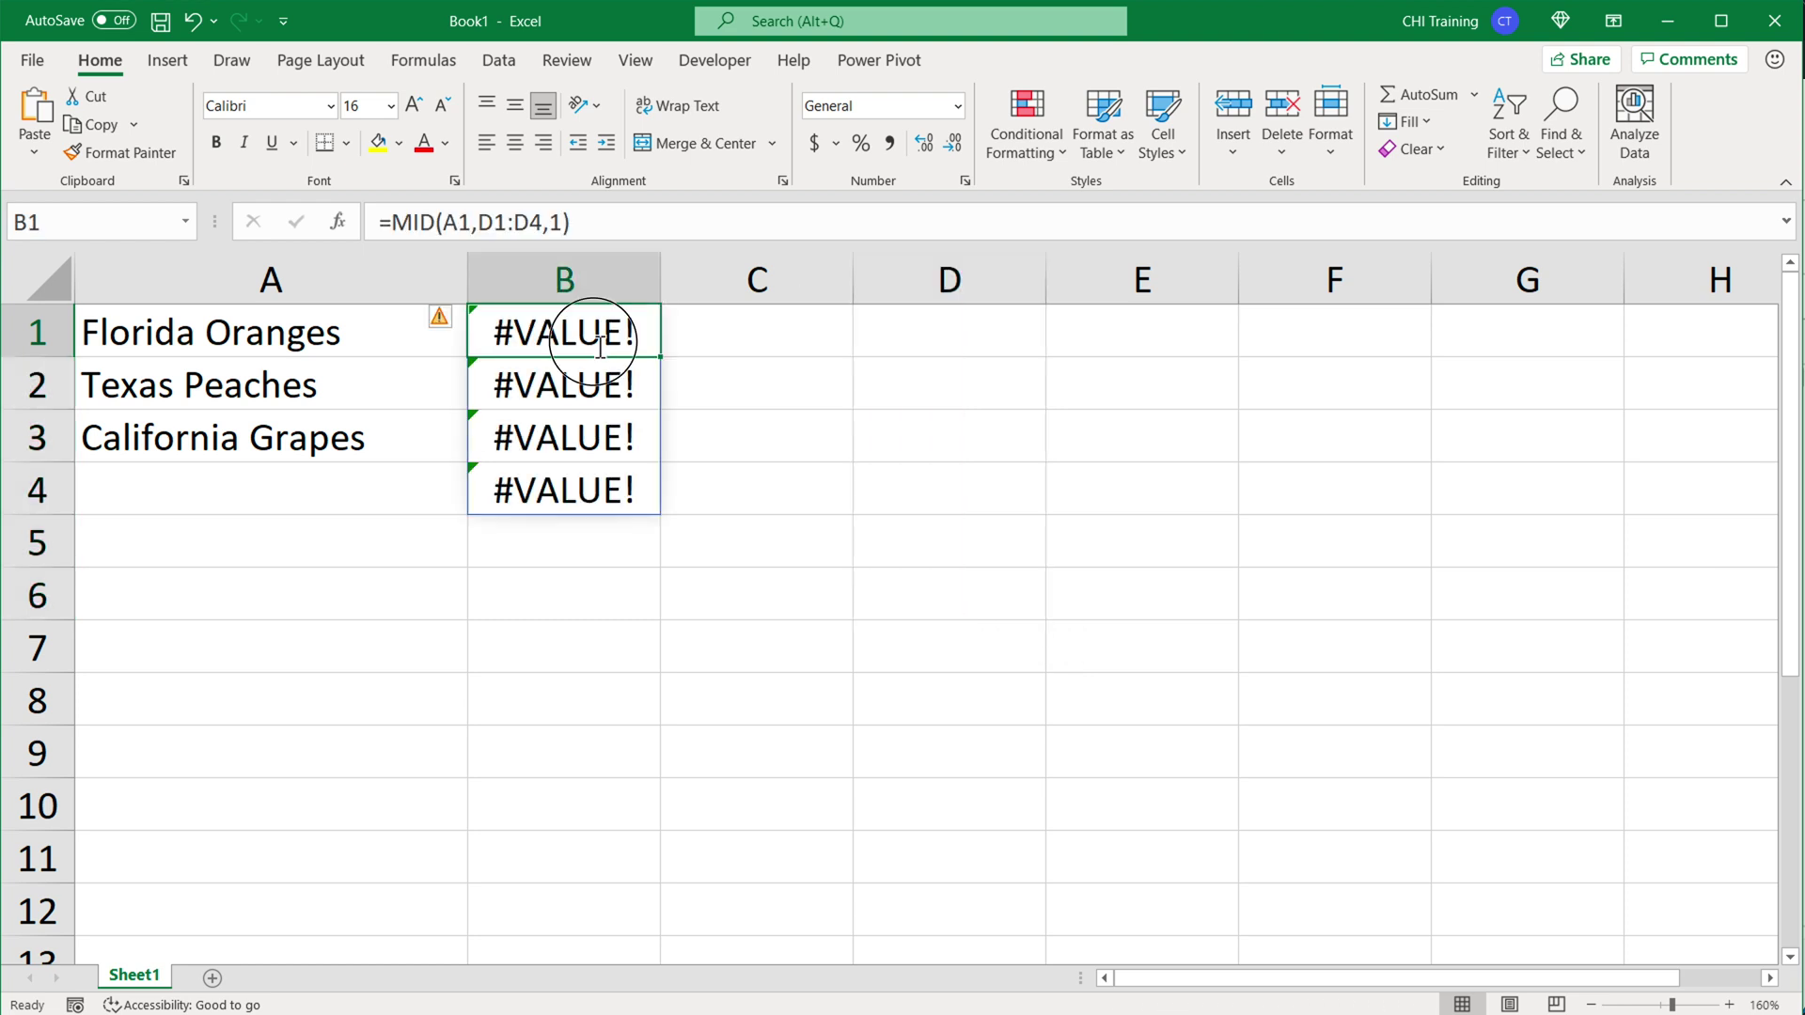
{"action": "double_click", "coordinate": [598, 341]}
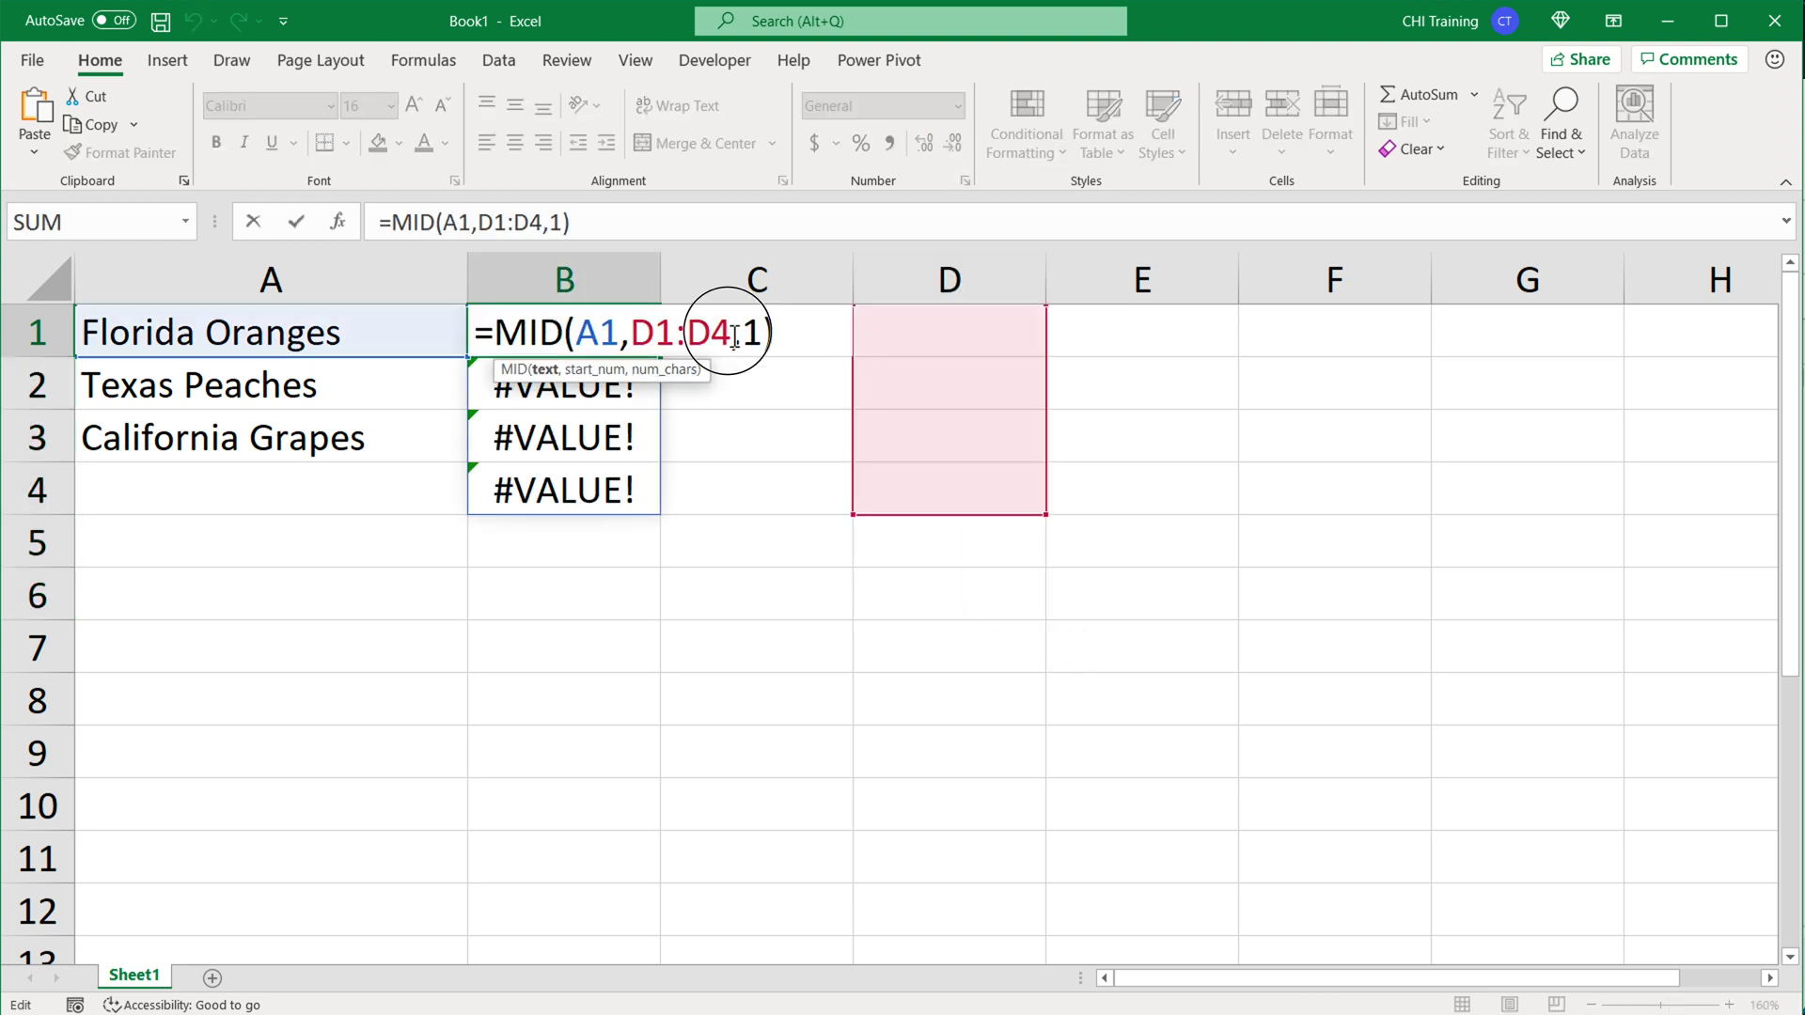
{"action": "left_click_drag", "start_coordinate": [733, 335], "coordinate": [628, 338]}
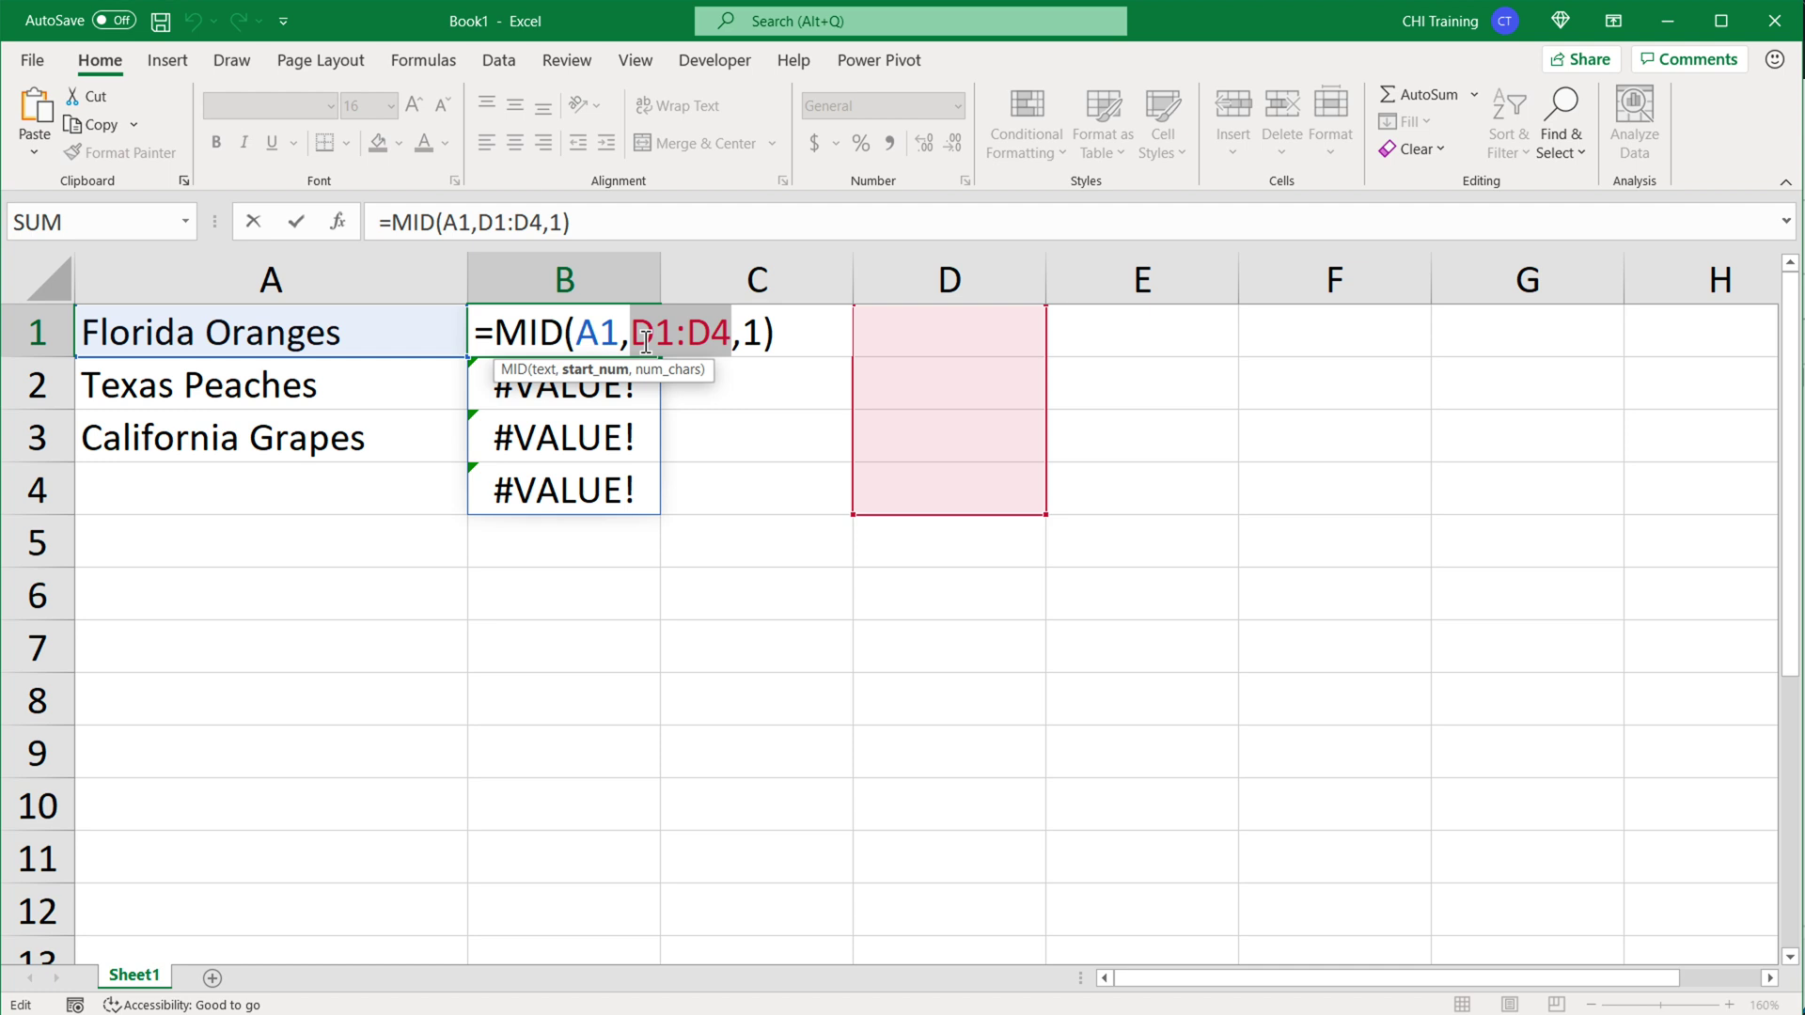
{"action": "type", "text": "1"}
{"action": "key", "text": "Return"}
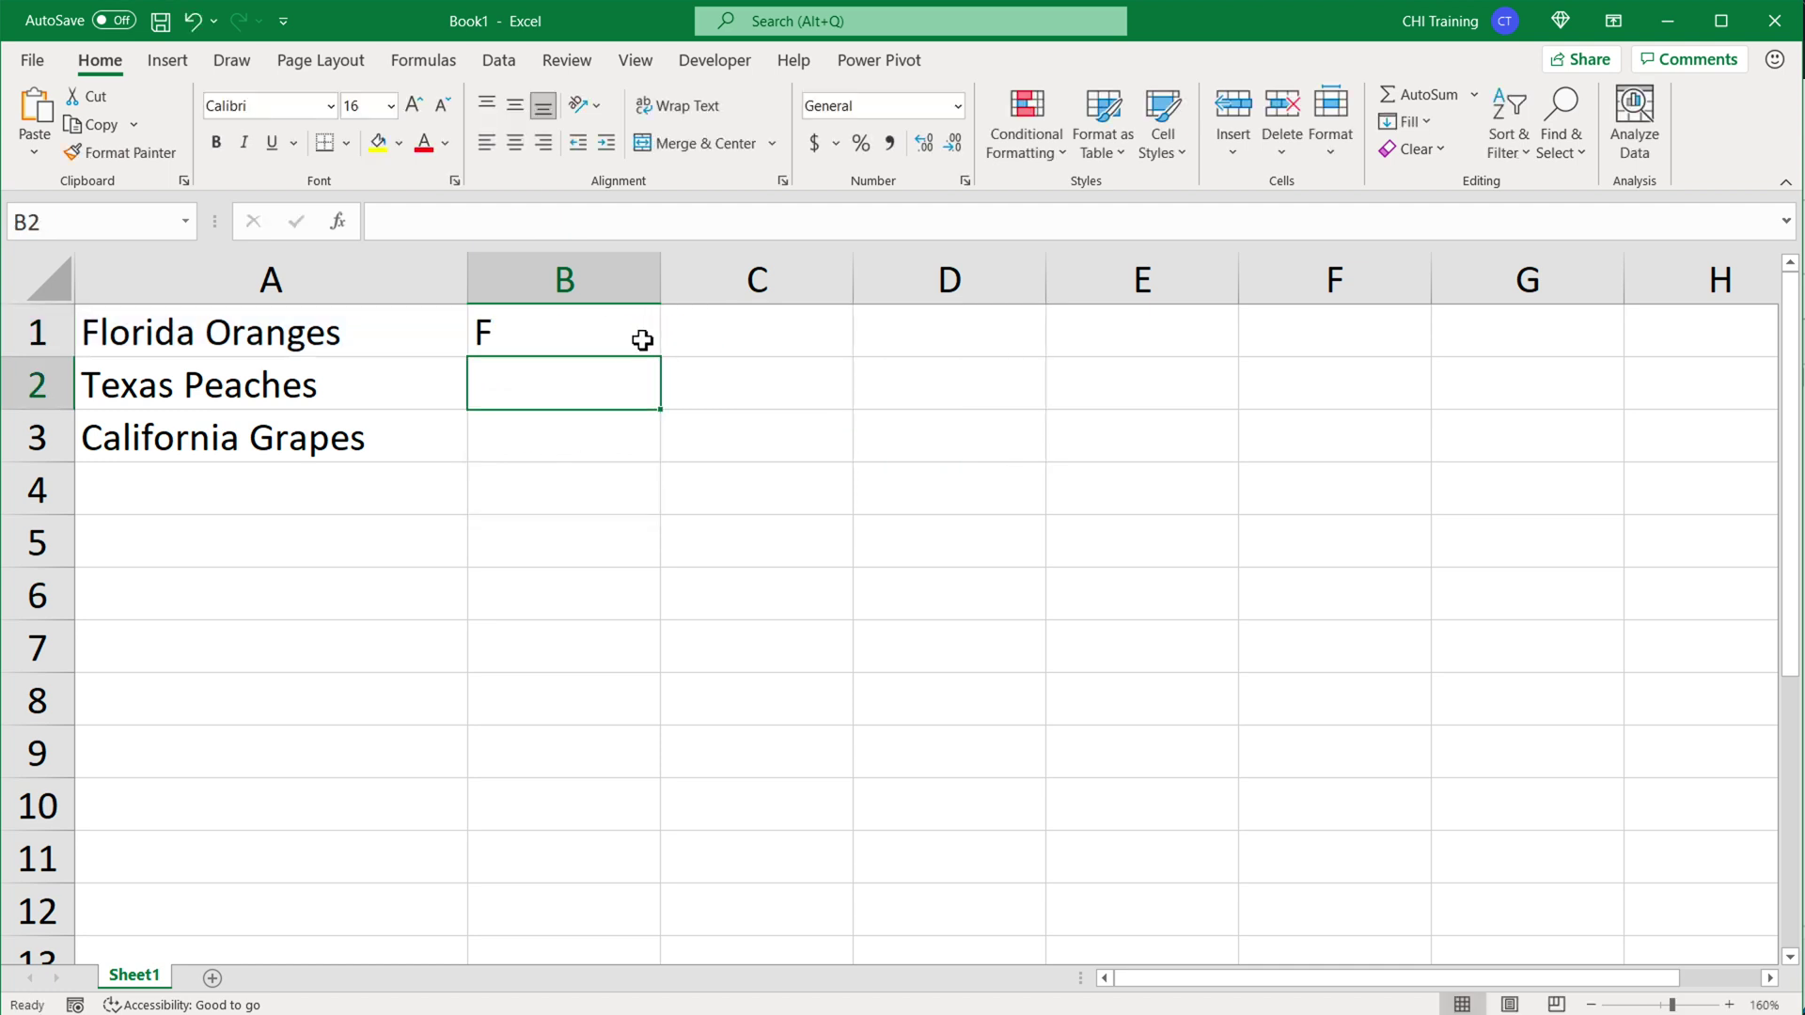
Enter =SEQUENCE(10,1) in D1 to spill ten numbers down column D.
{"action": "left_click", "coordinate": [979, 346]}
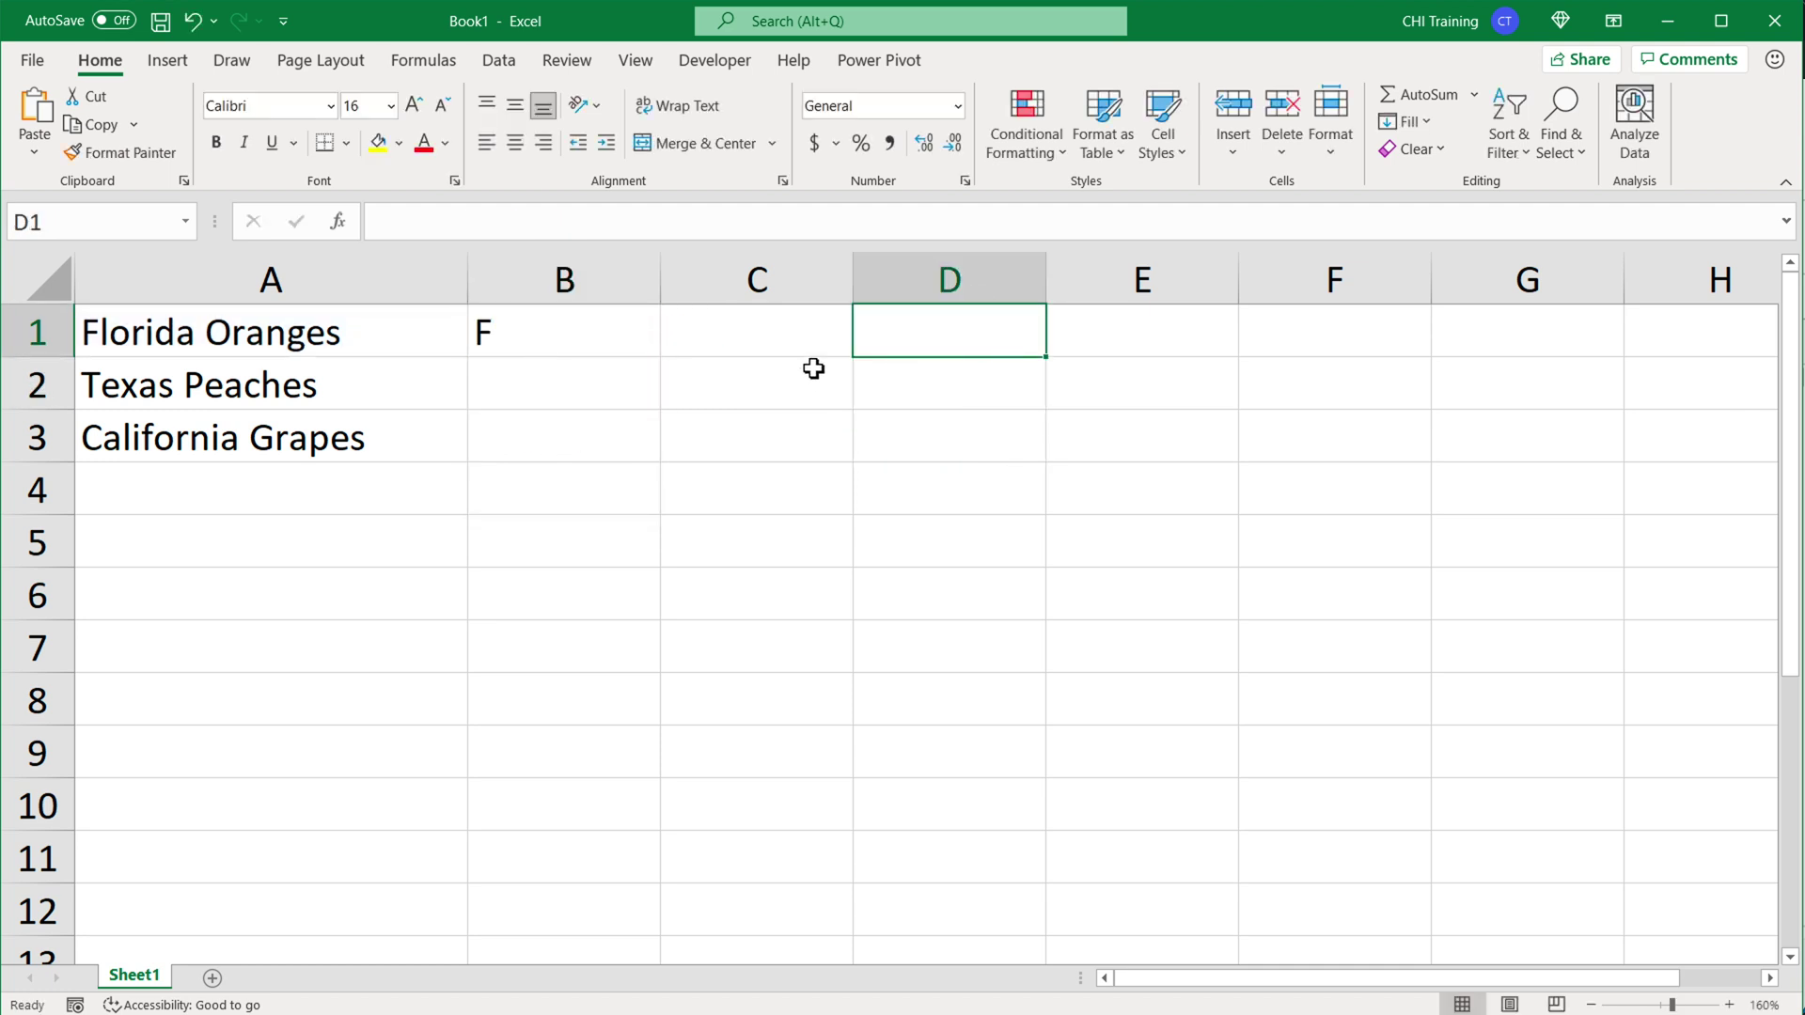
{"action": "type", "text": "=SE"}
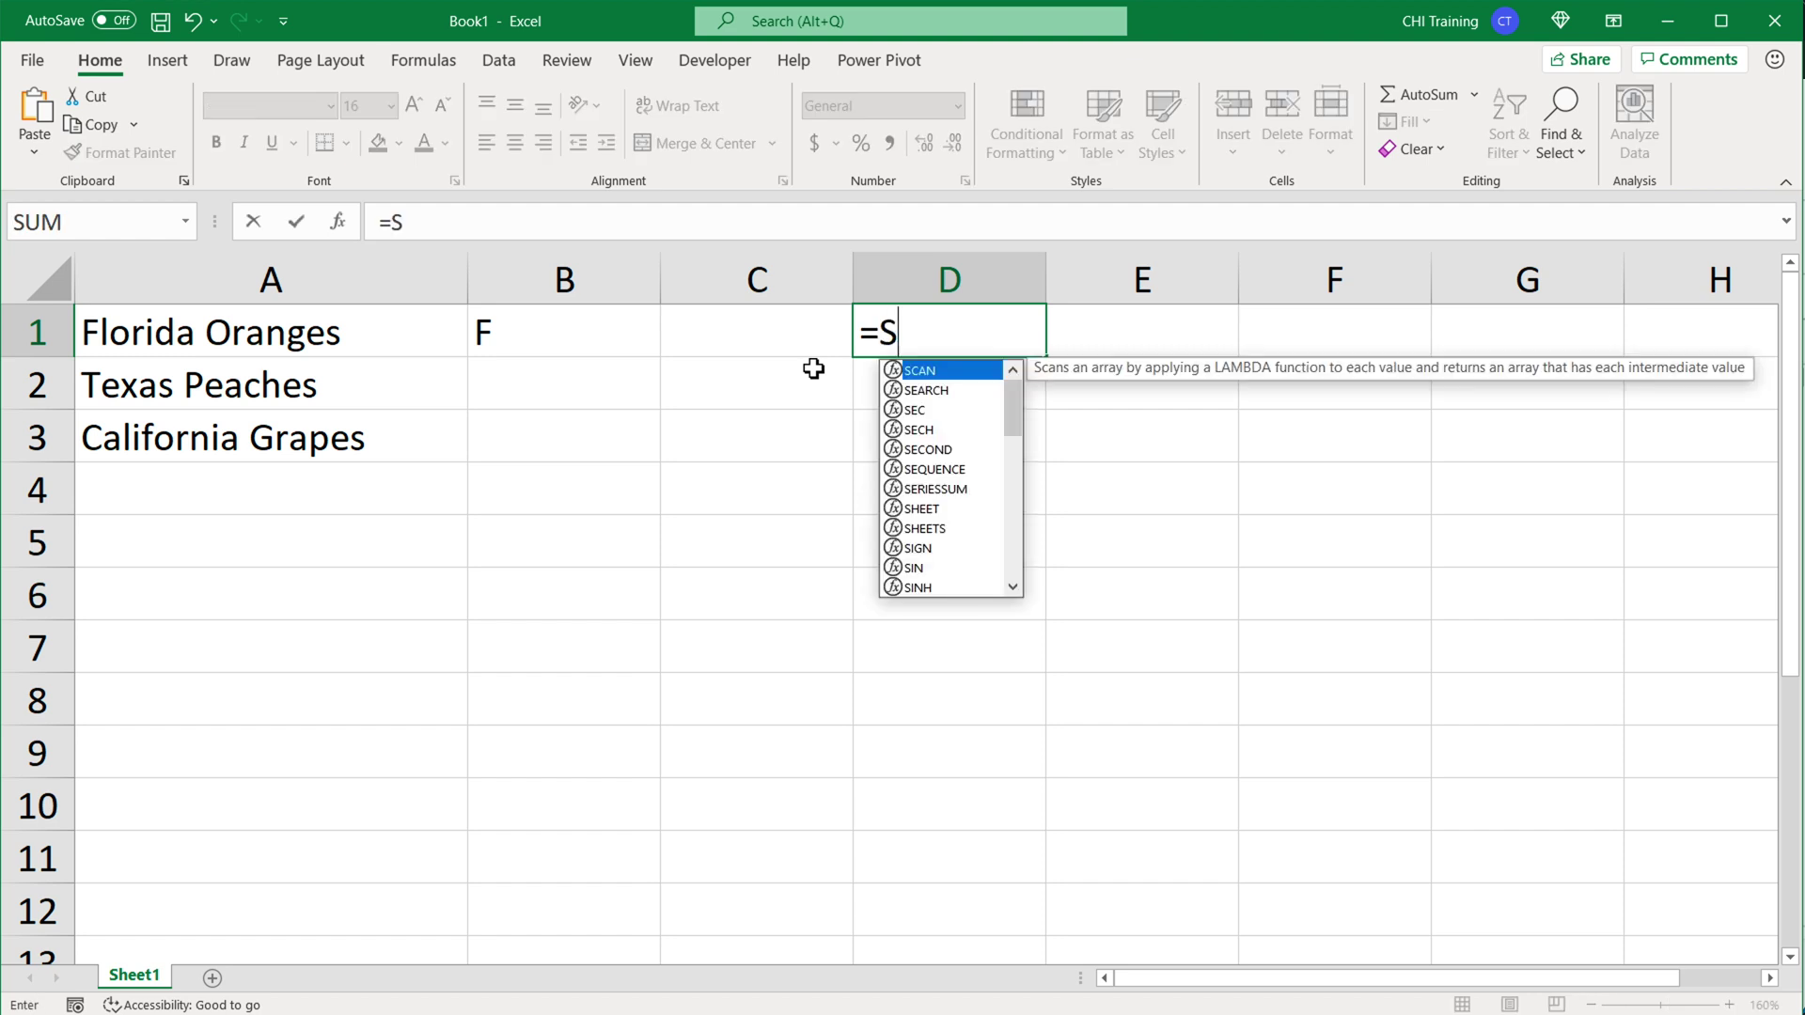
{"action": "key", "text": "Down"}
{"action": "key", "text": "Down"}
{"action": "key", "text": "Down"}
{"action": "key", "text": "Down"}
{"action": "key", "text": "Tab"}
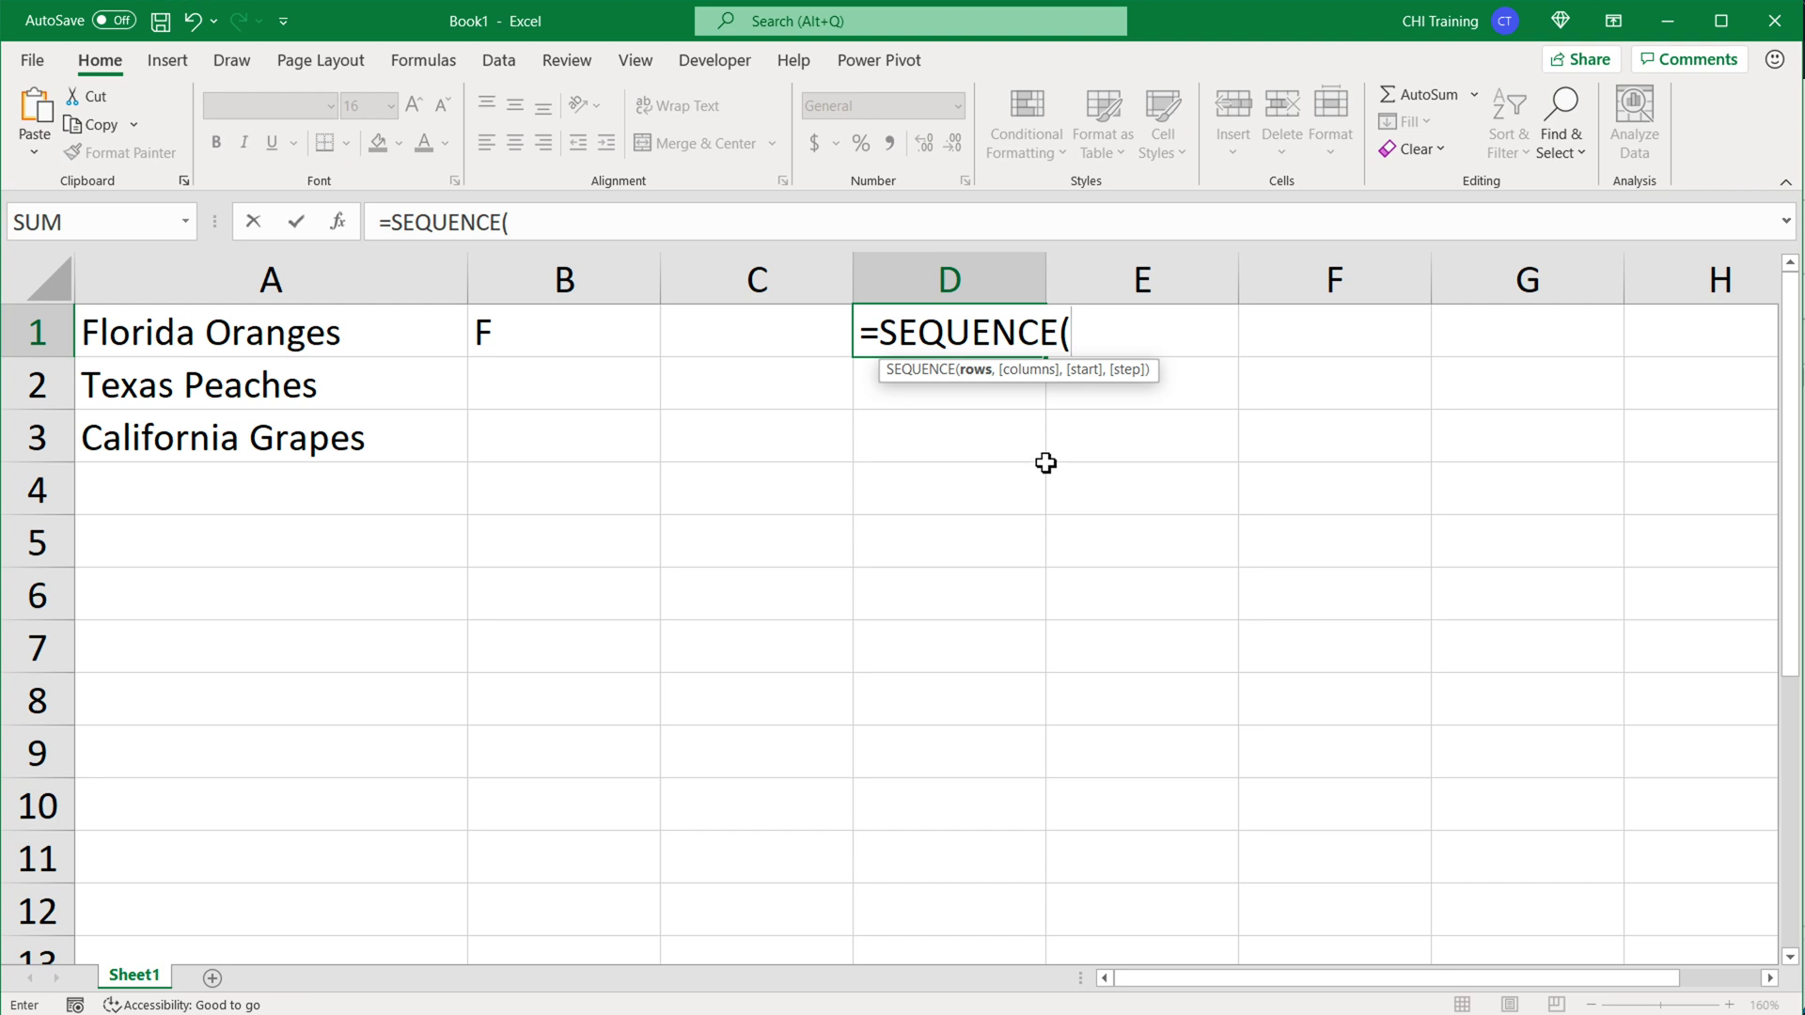
{"action": "type", "text": "10,"}
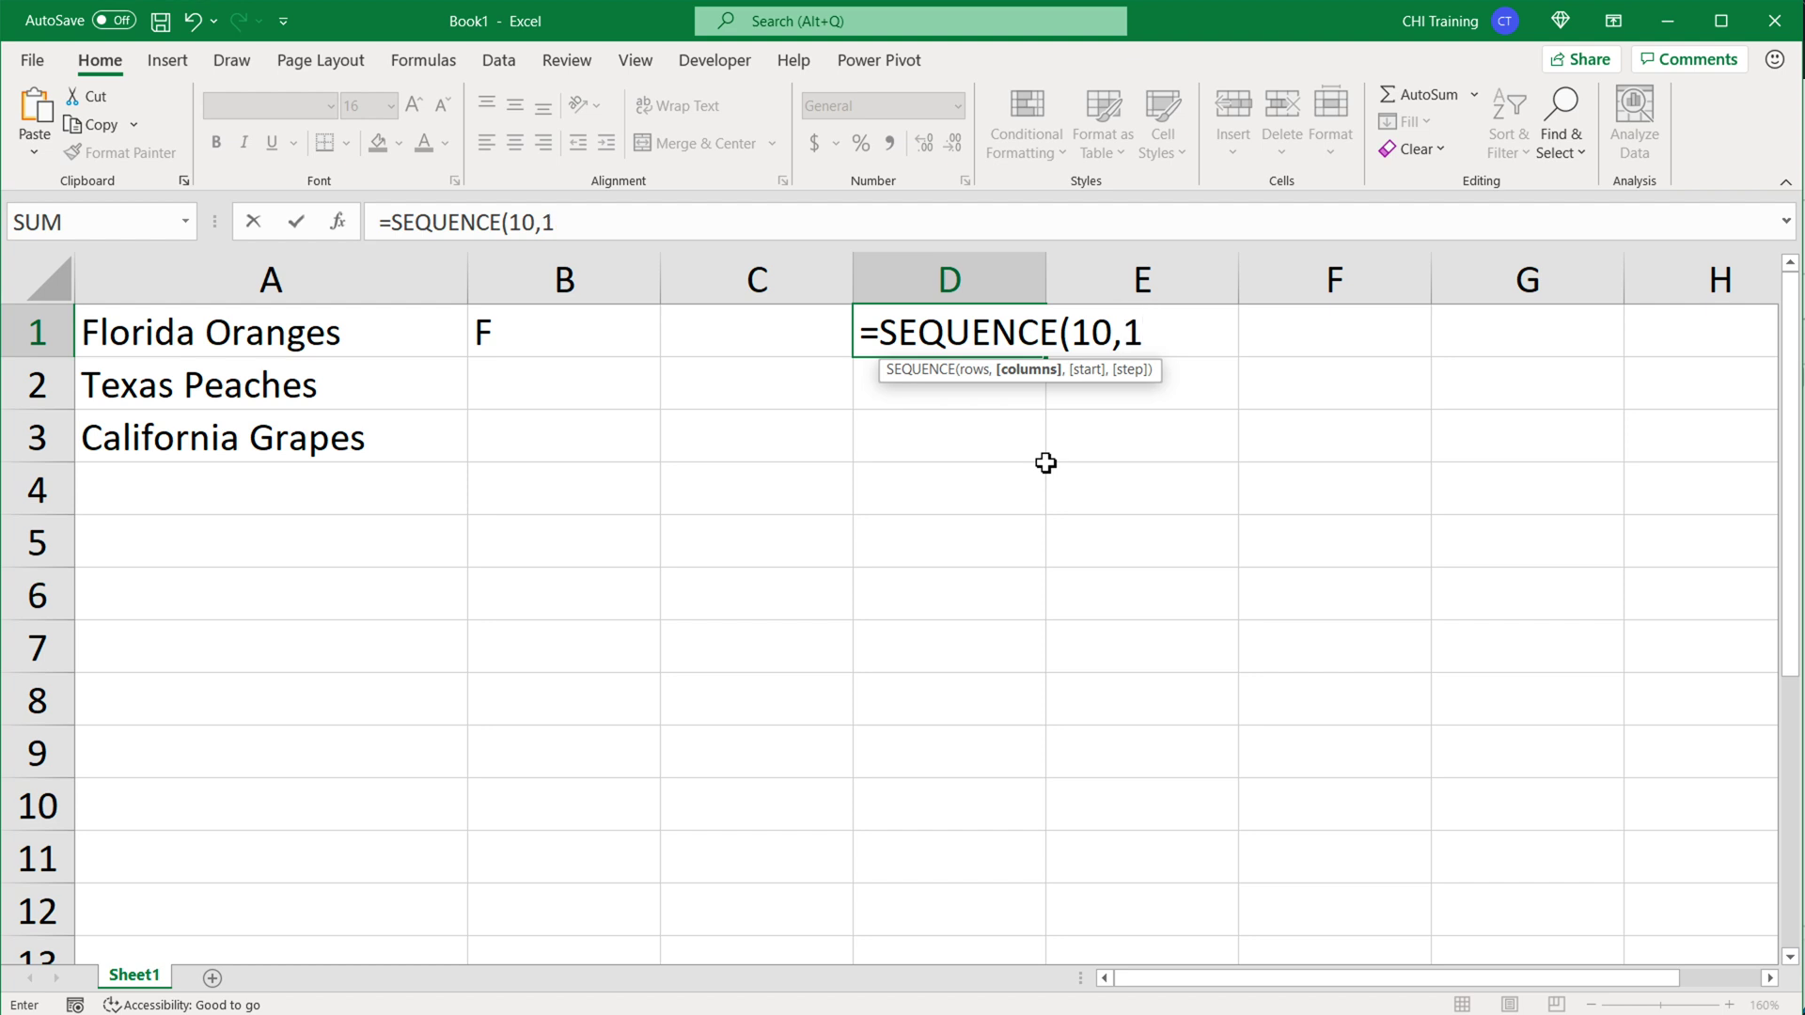
{"action": "type", "text": "1)"}
{"action": "key", "text": "Return"}
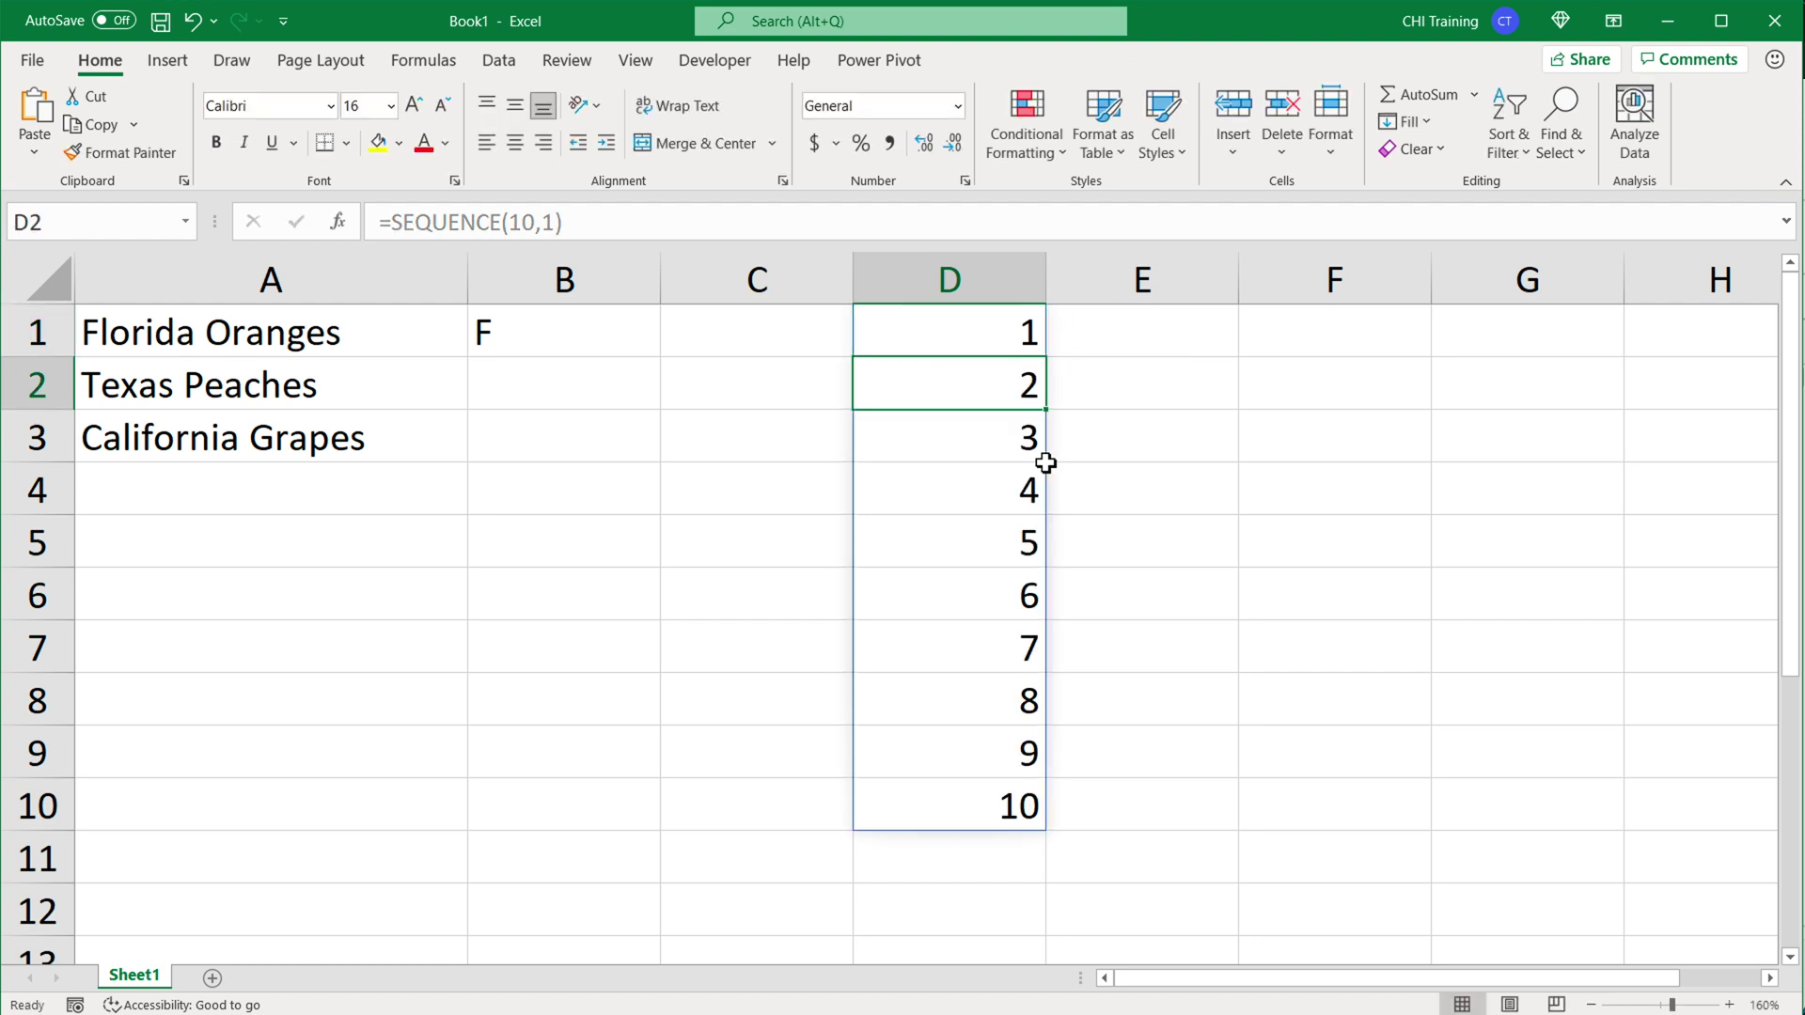
Add a start value of 25 to D1's SEQUENCE so it counts 25 to 34.
{"action": "left_click", "coordinate": [1015, 342]}
{"action": "double_click", "coordinate": [1001, 334]}
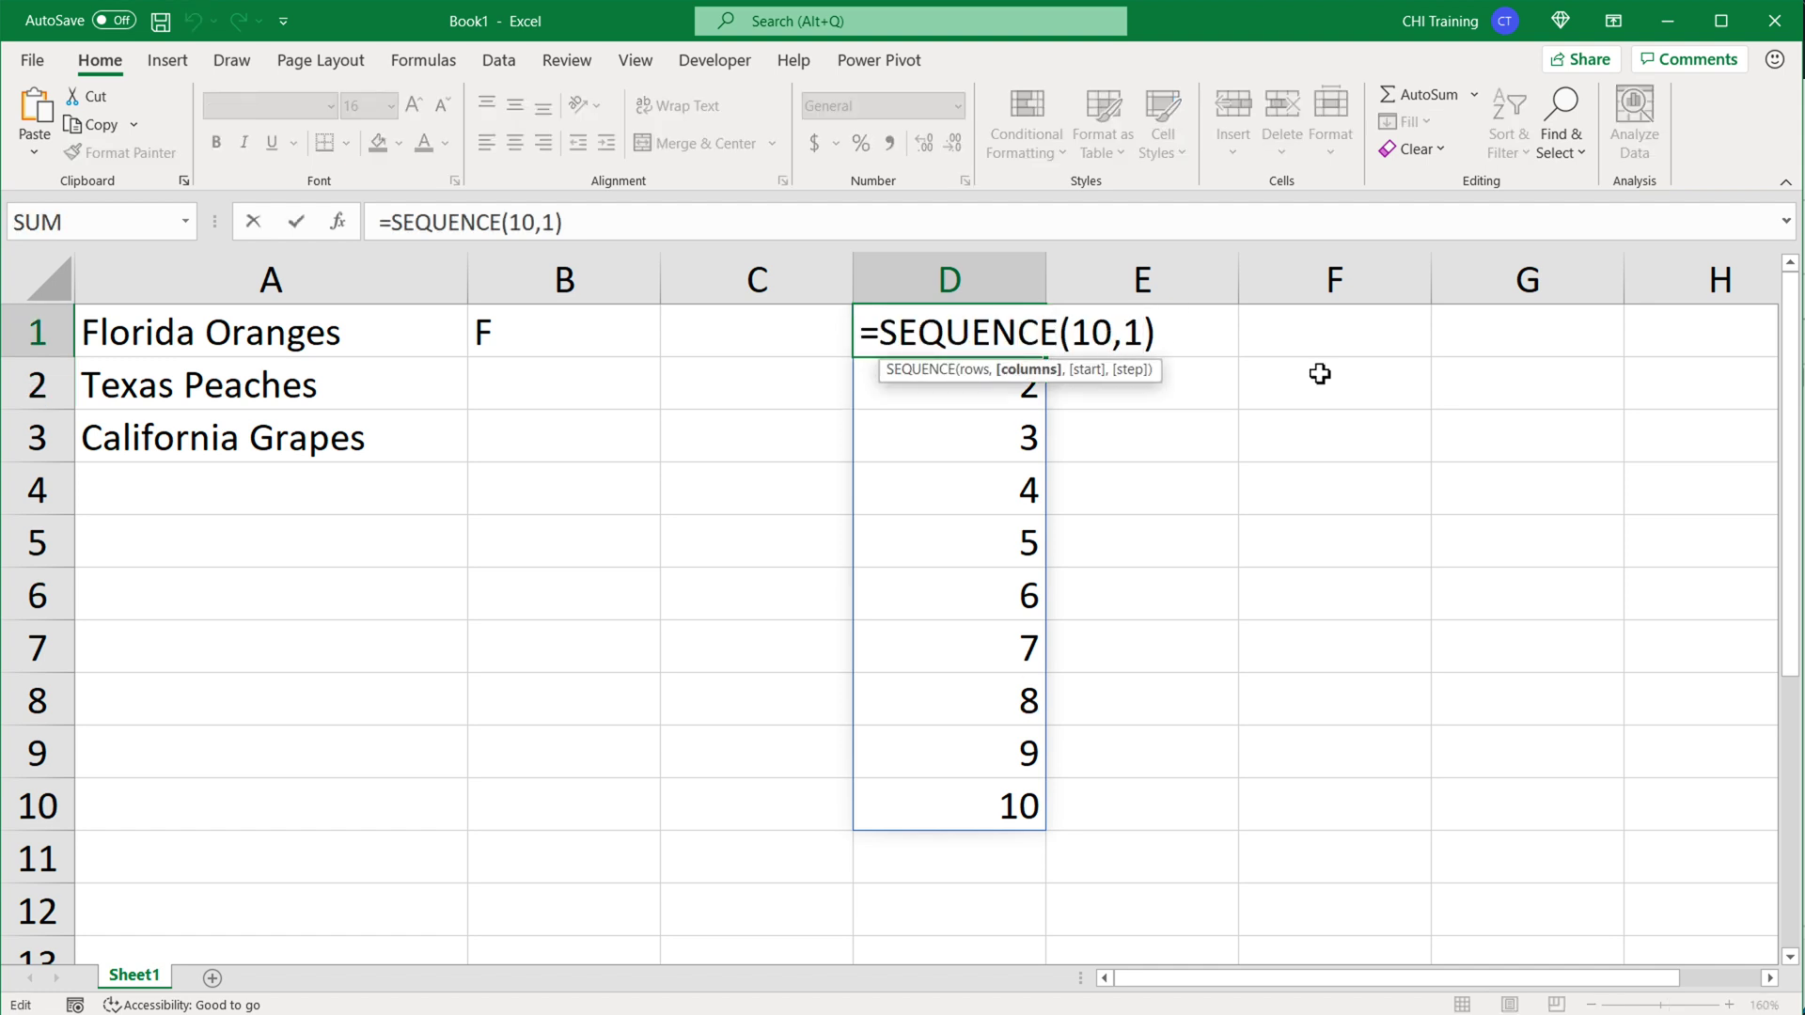
{"action": "type", "text": ","}
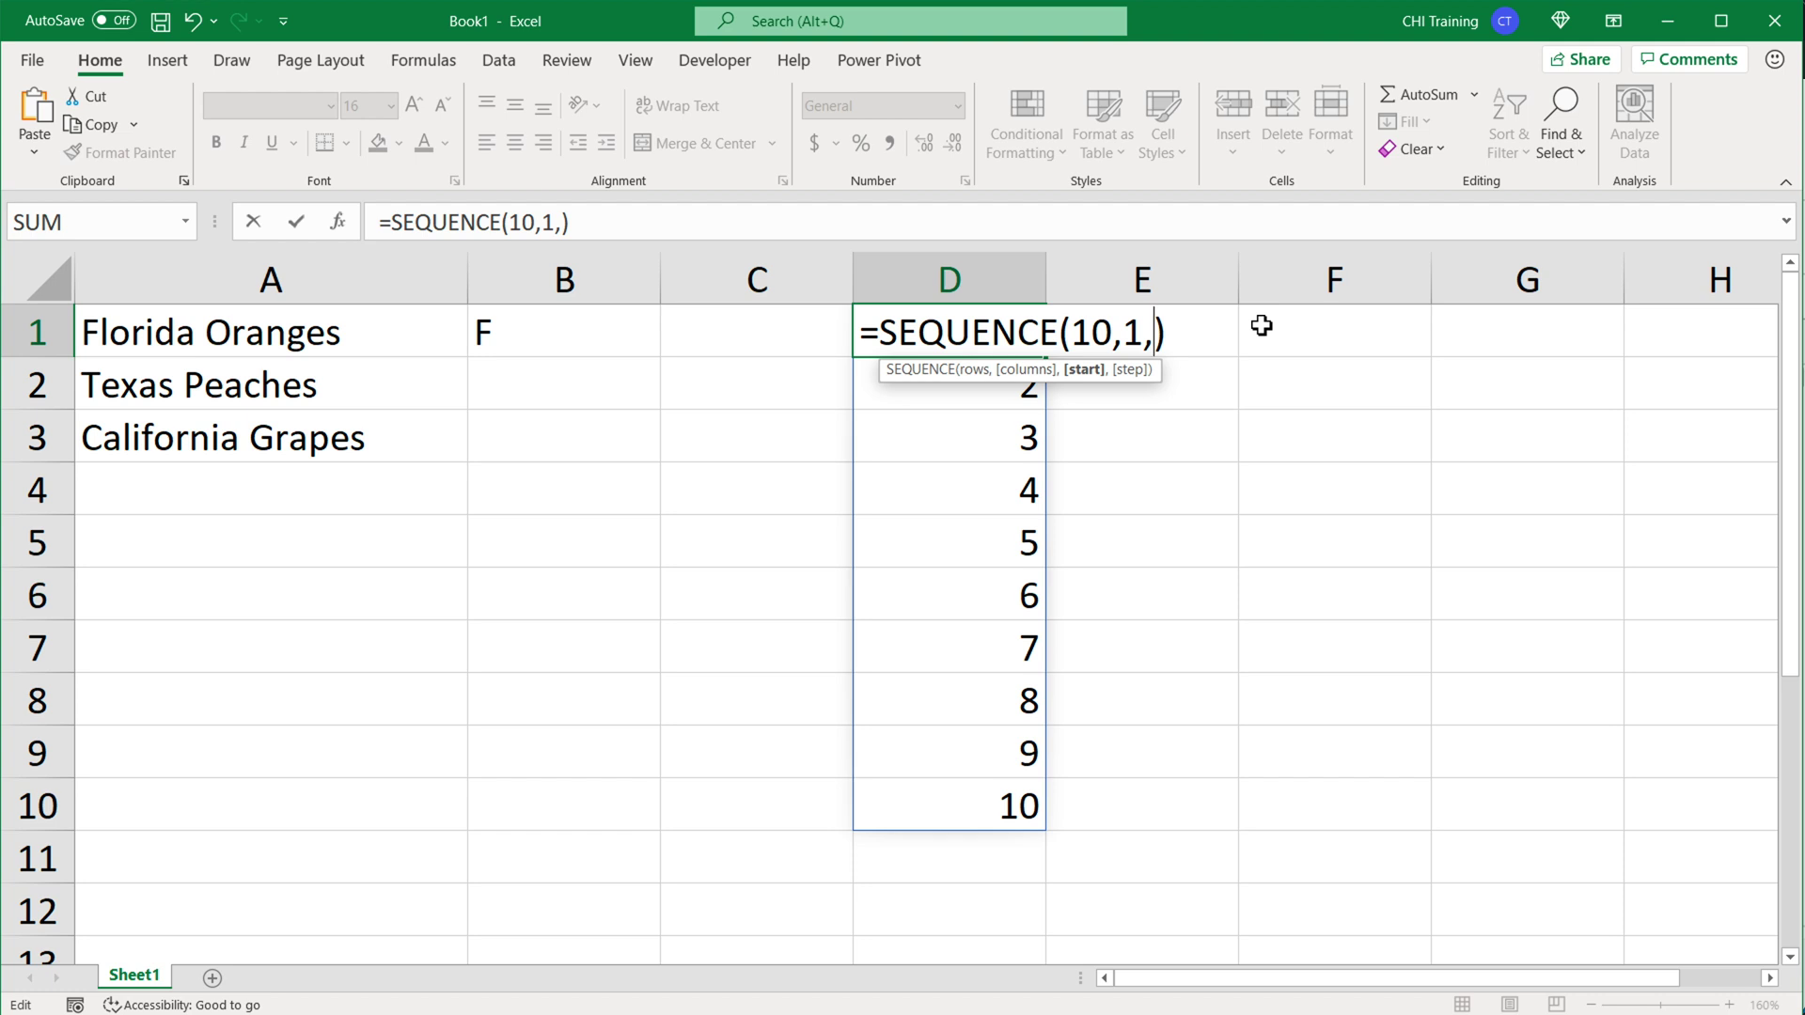
{"action": "type", "text": "25"}
{"action": "key", "text": "Return"}
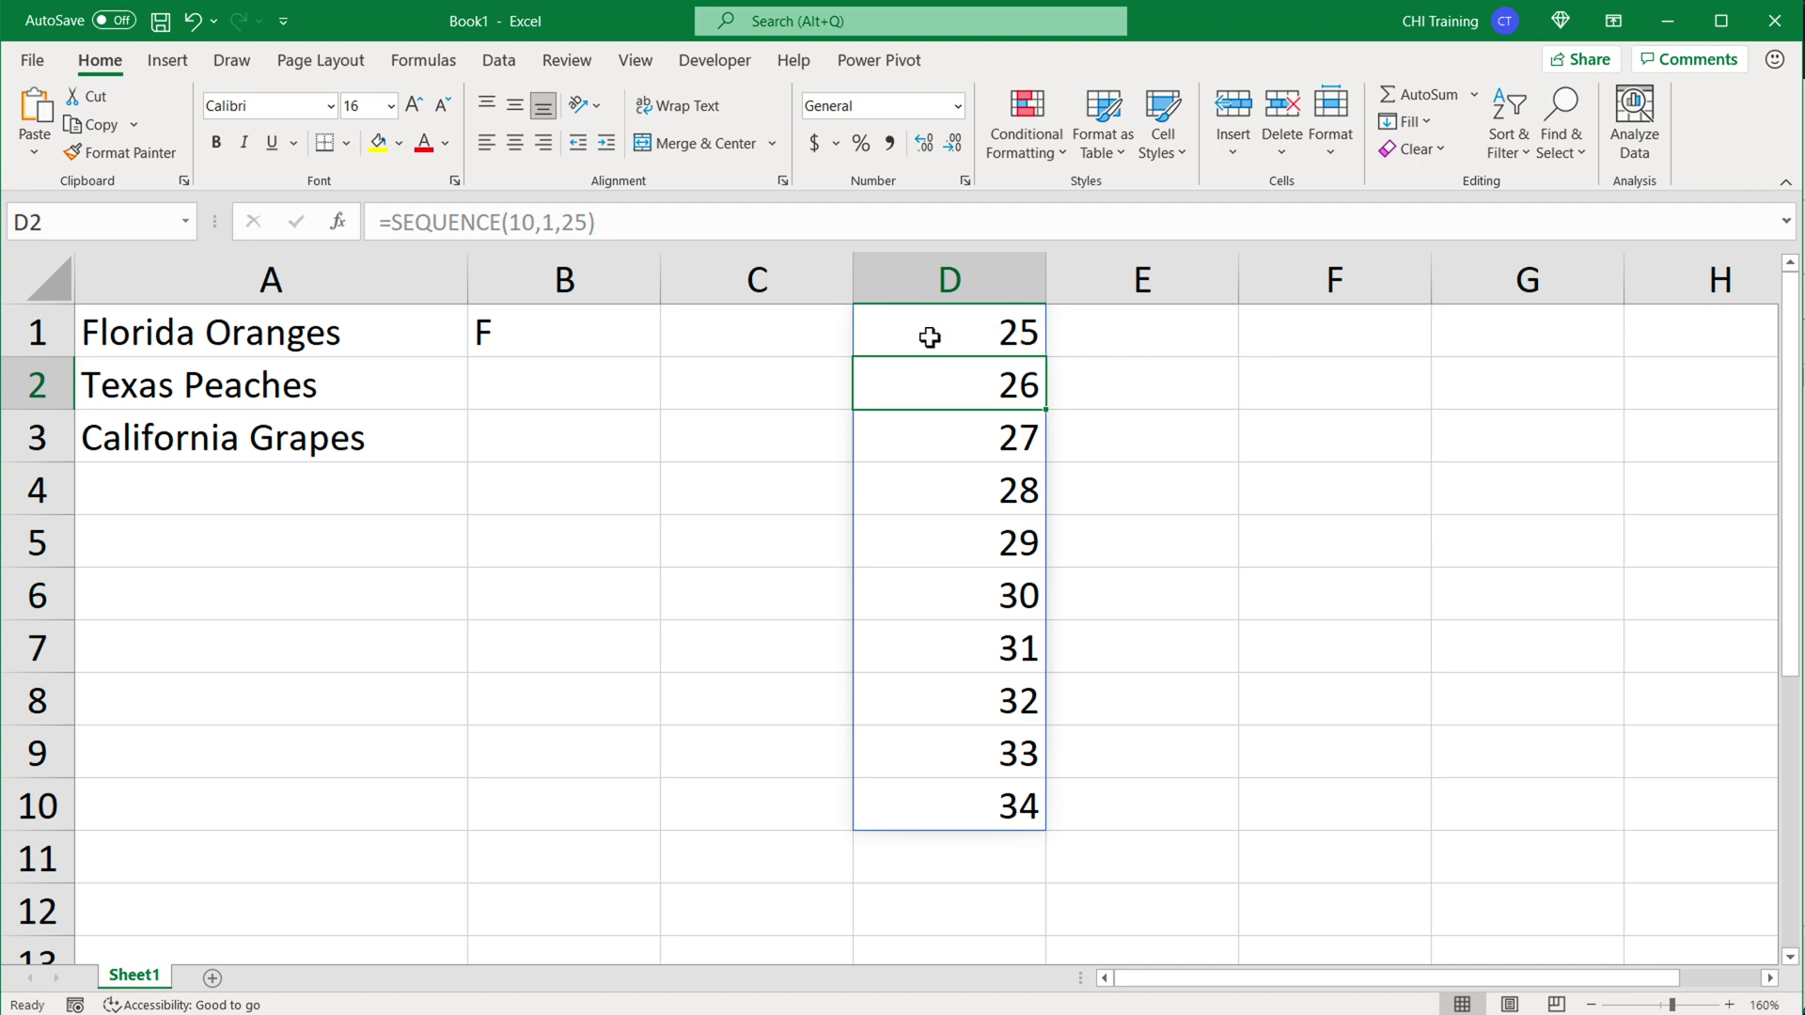
Add a step of -1 to D1's SEQUENCE so it counts down from 25.
{"action": "left_click", "coordinate": [1007, 333]}
{"action": "double_click", "coordinate": [1008, 333]}
{"action": "left_click", "coordinate": [1195, 335]}
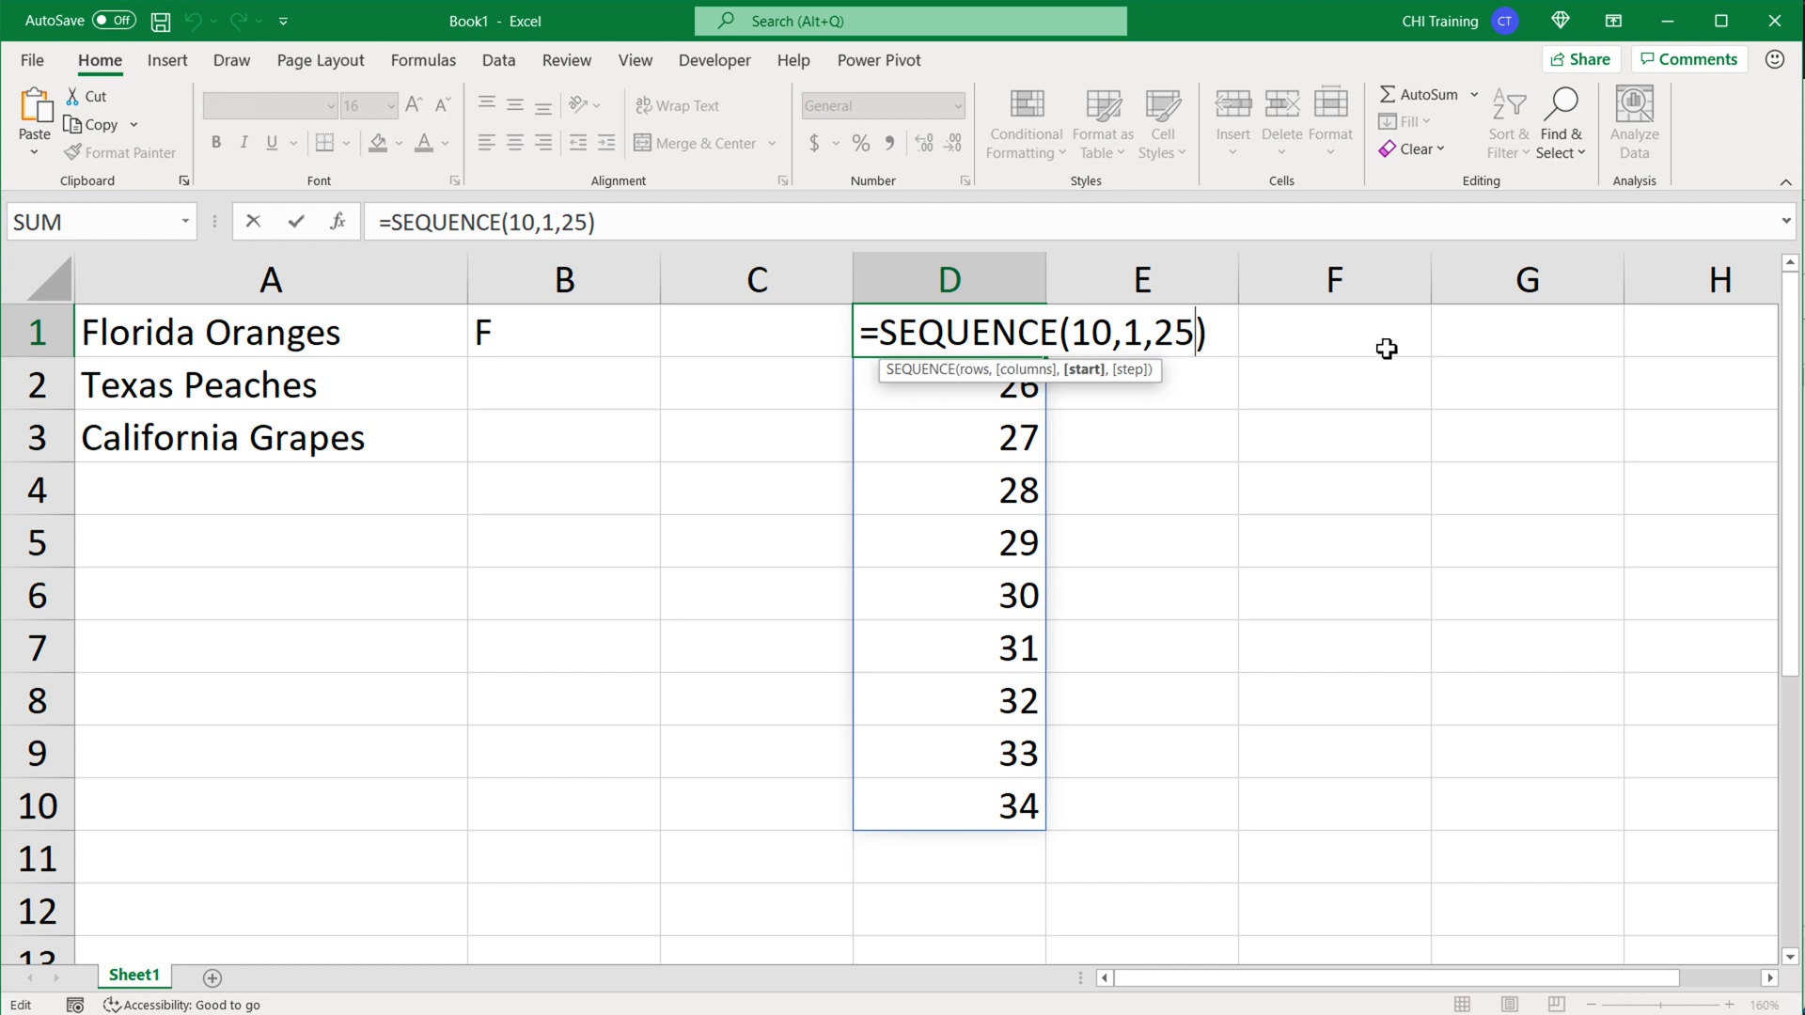
{"action": "type", "text": ","}
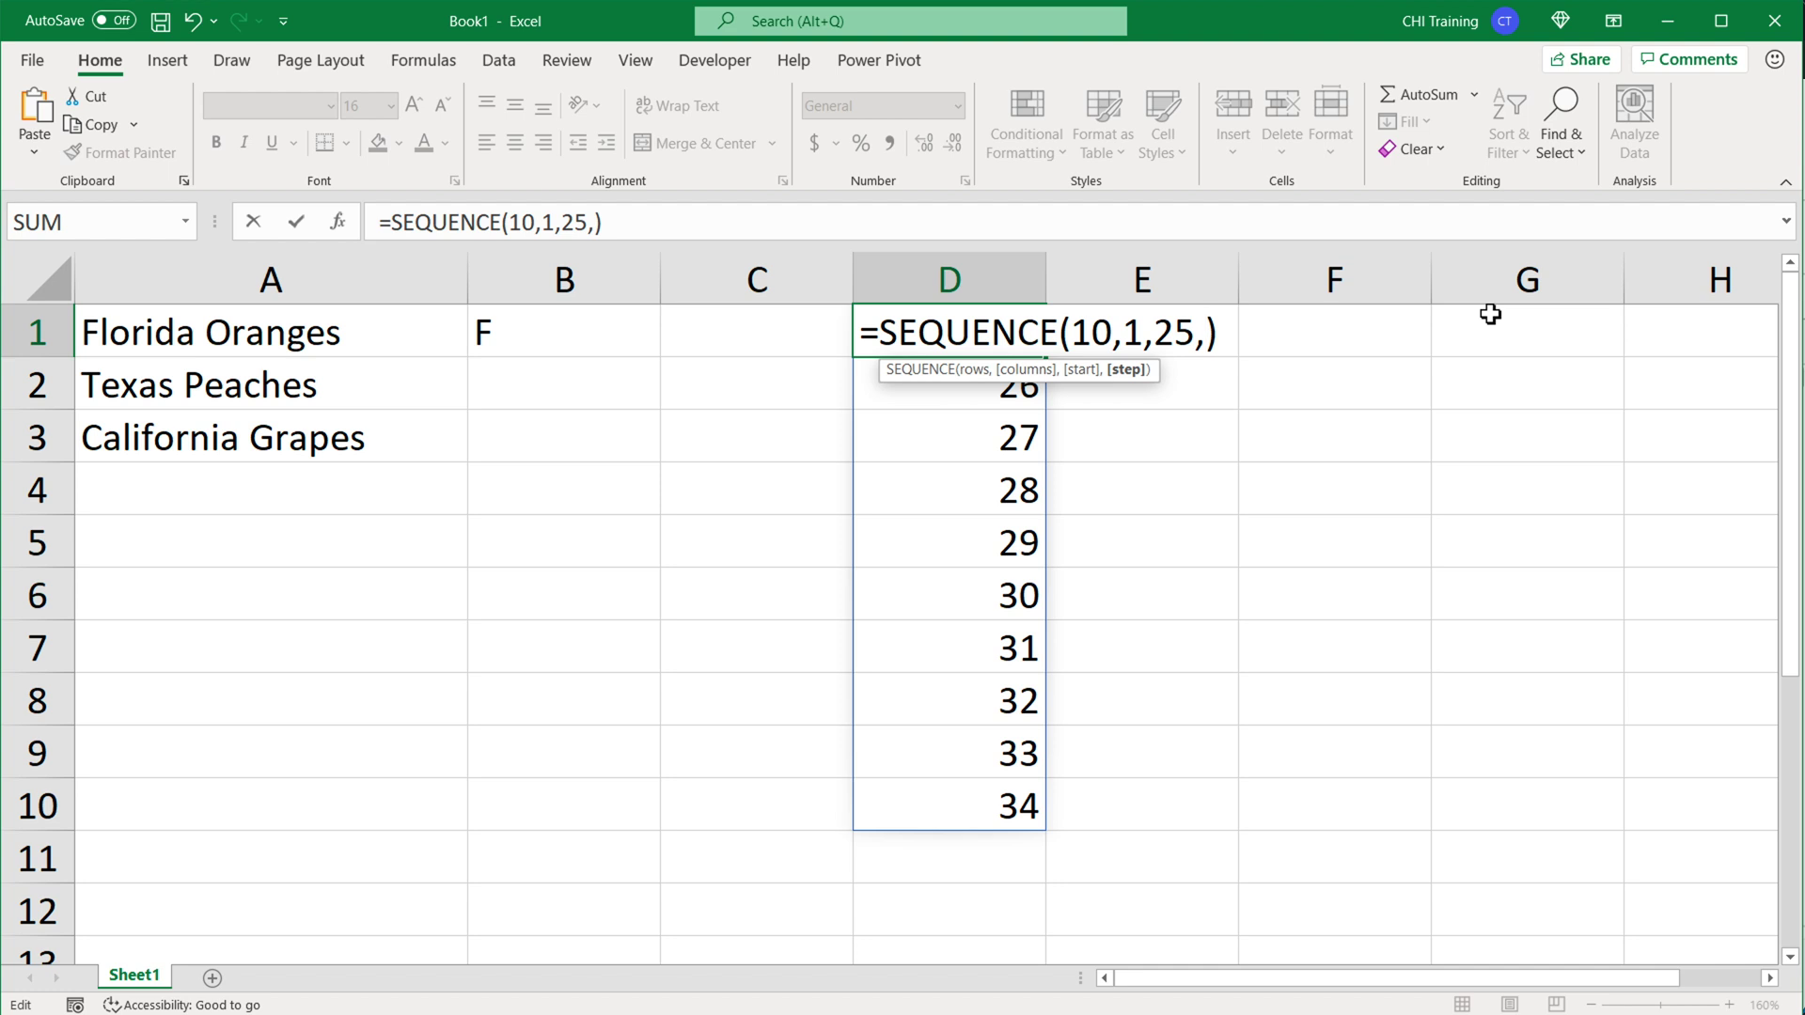
{"action": "type", "text": "-1"}
{"action": "key", "text": "Return"}
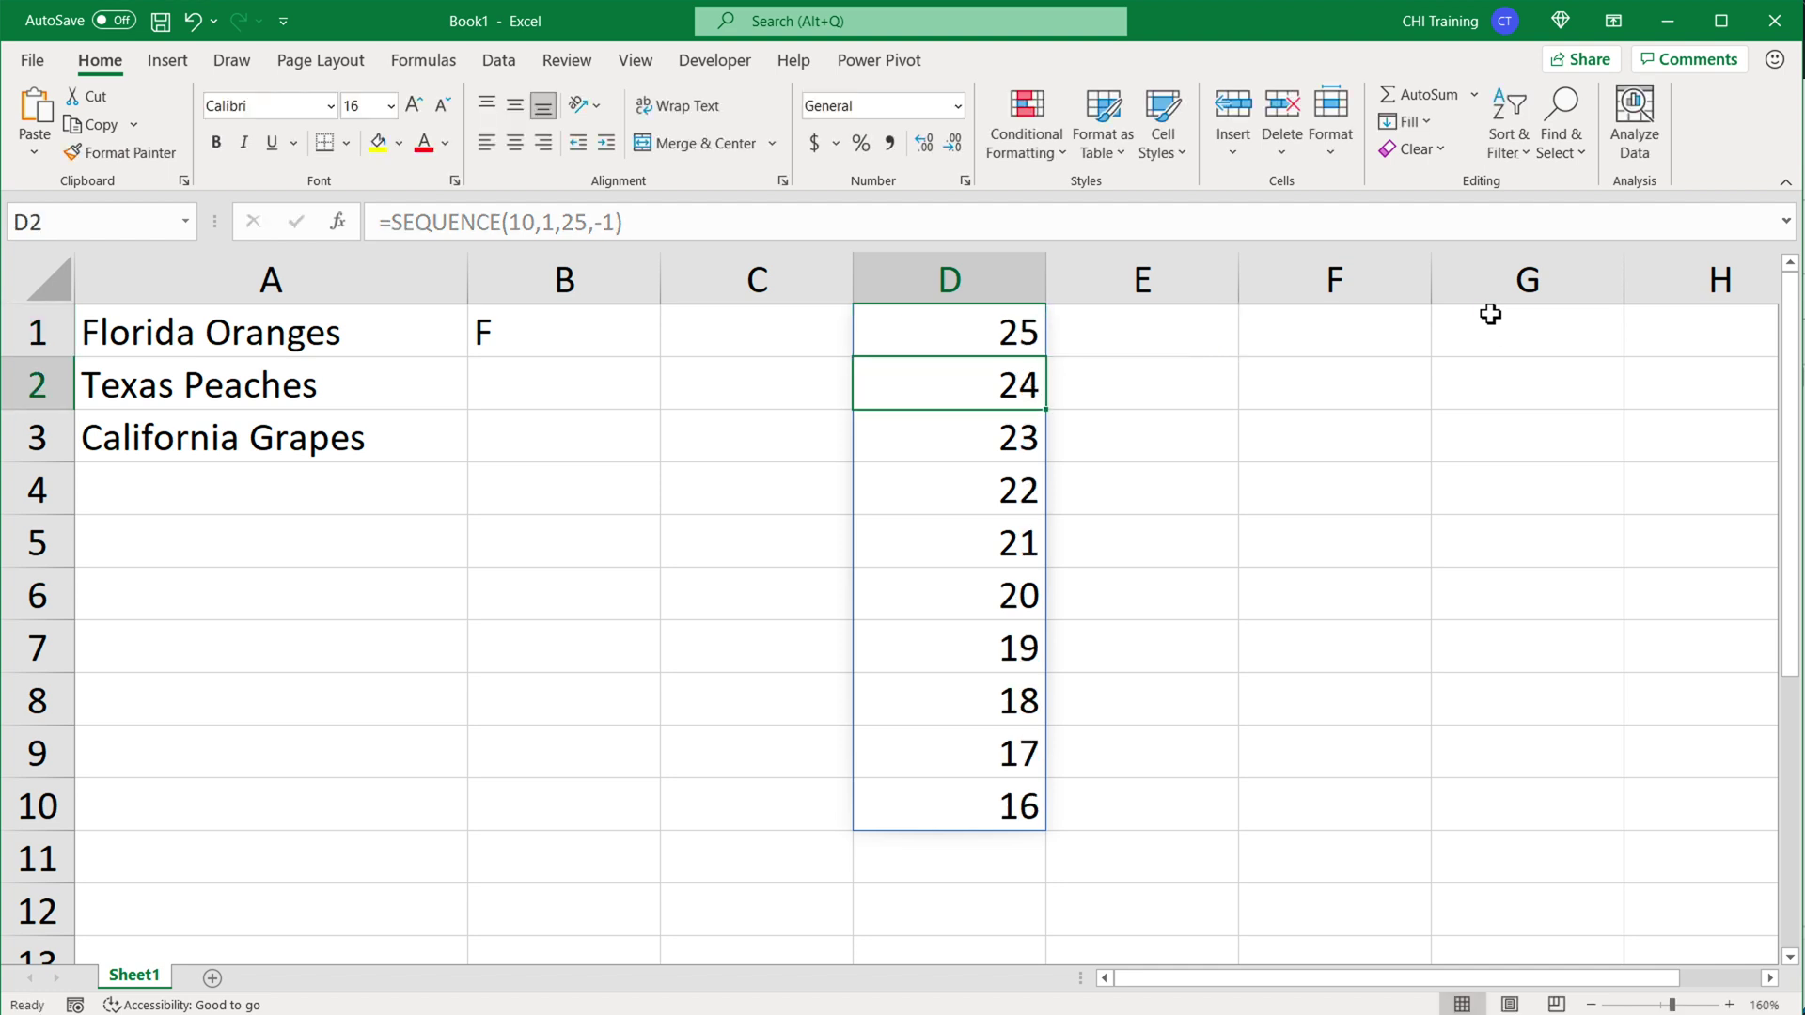
Change the row count from 10 to 25 so D1:D25 runs 25 down to 1.
{"action": "double_click", "coordinate": [959, 343]}
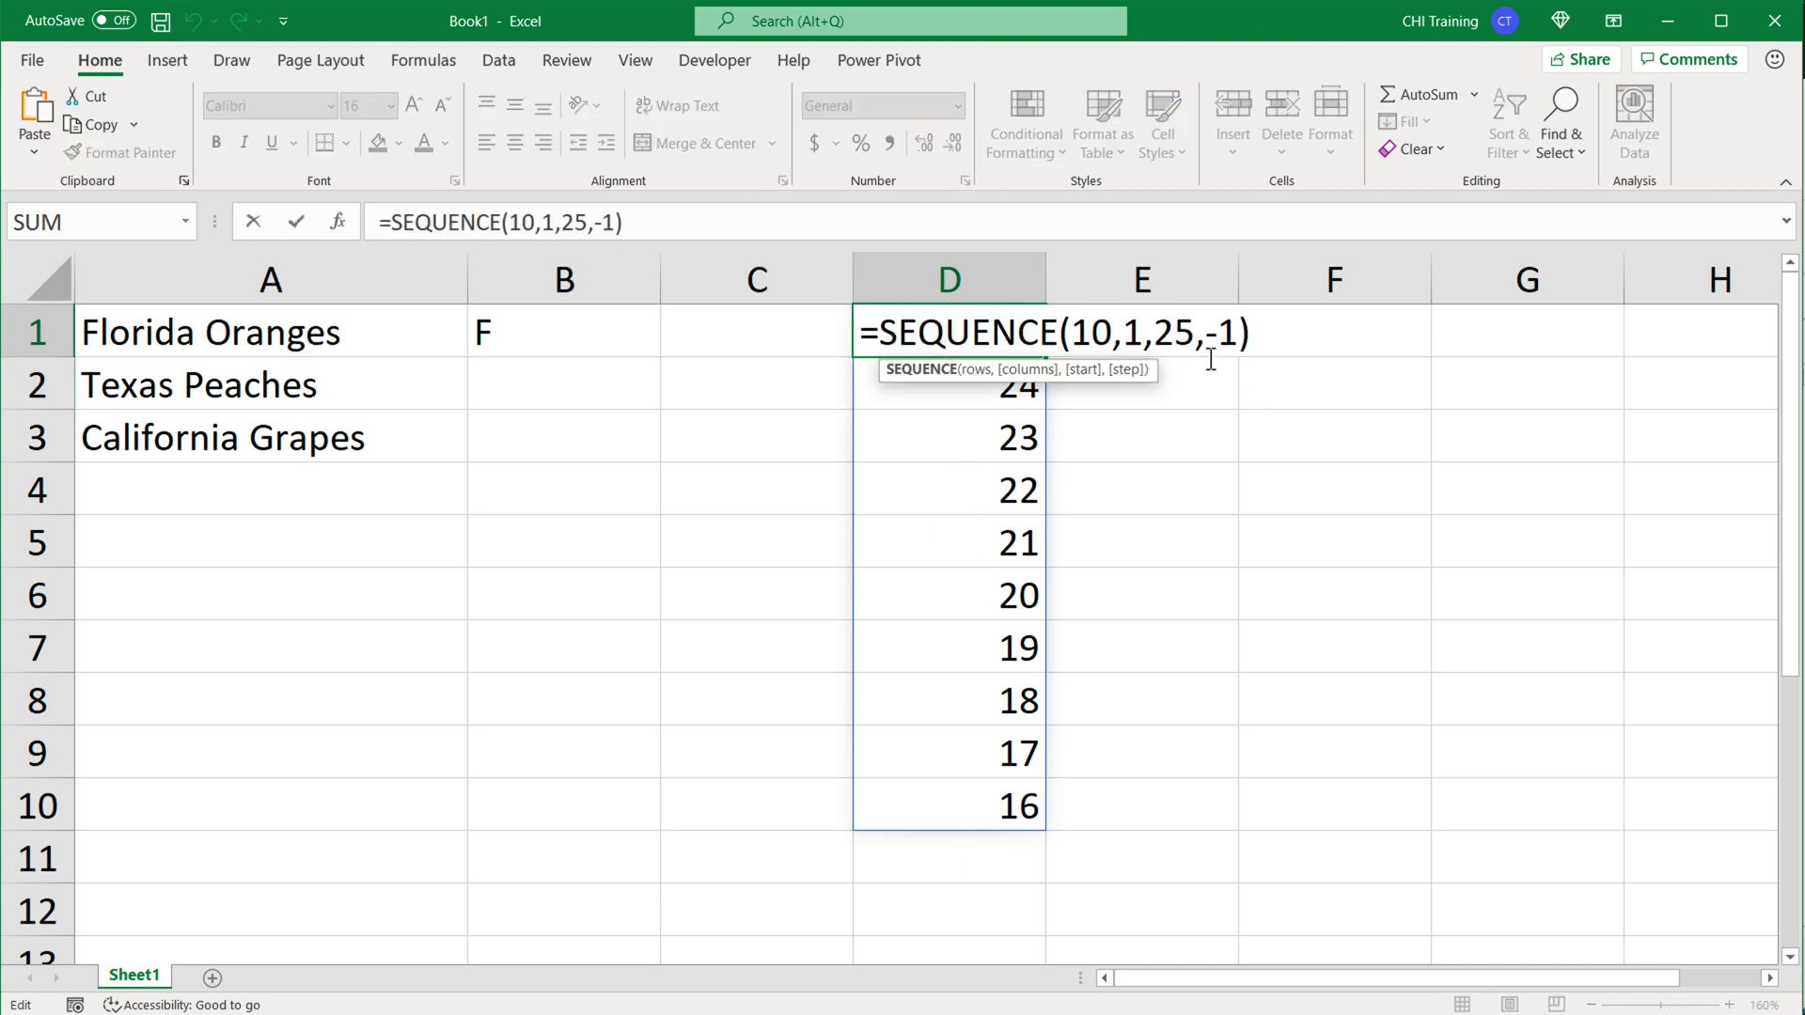
{"action": "double_click", "coordinate": [1113, 341]}
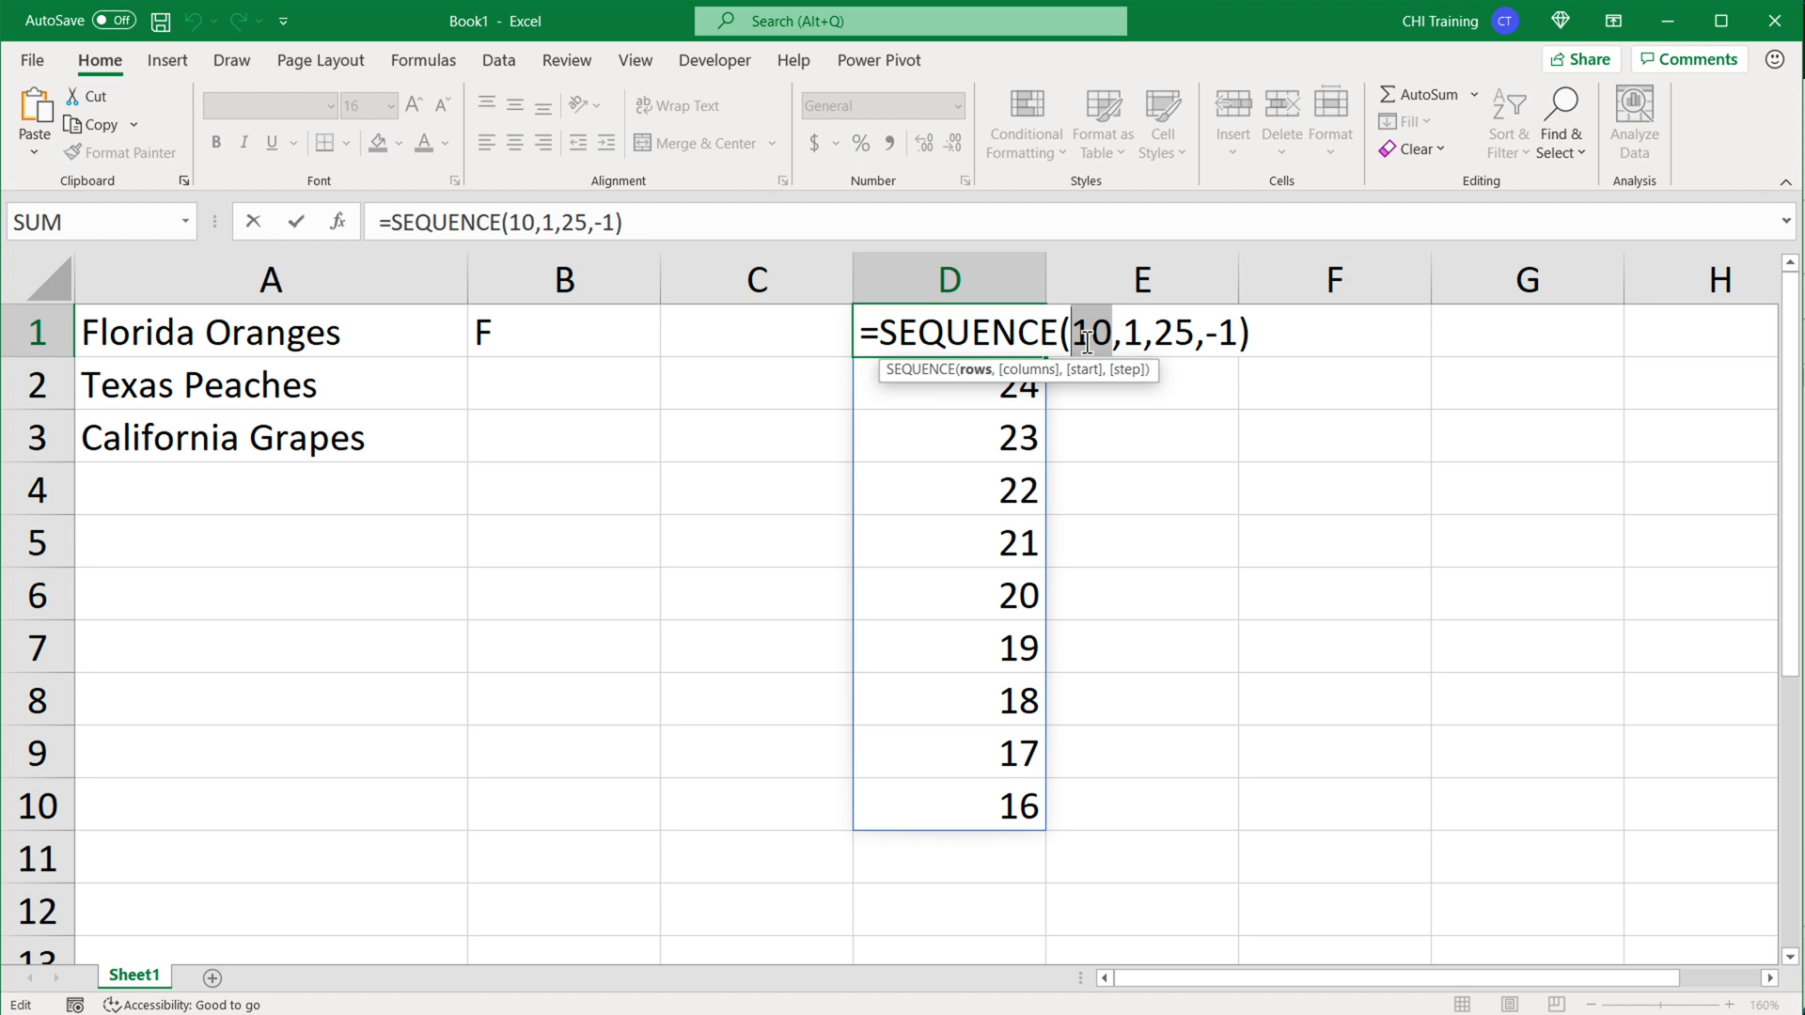
{"action": "type", "text": "25"}
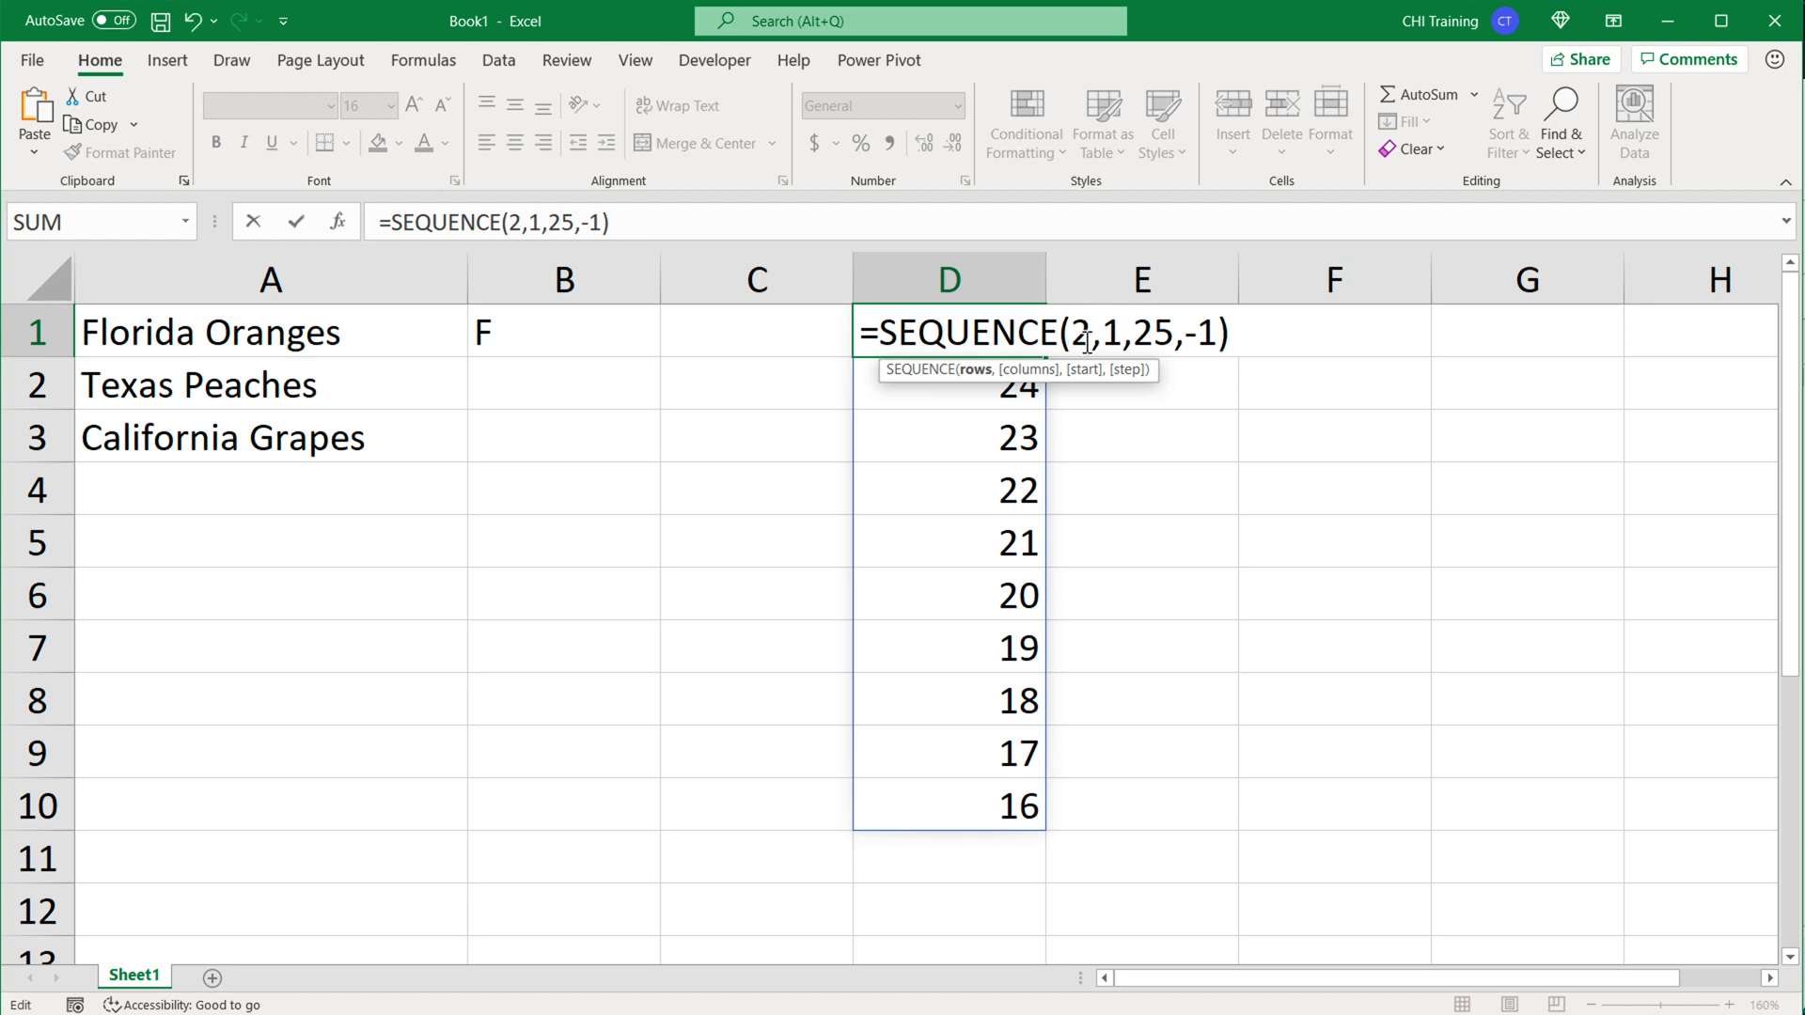
{"action": "left_click", "coordinate": [1157, 343]}
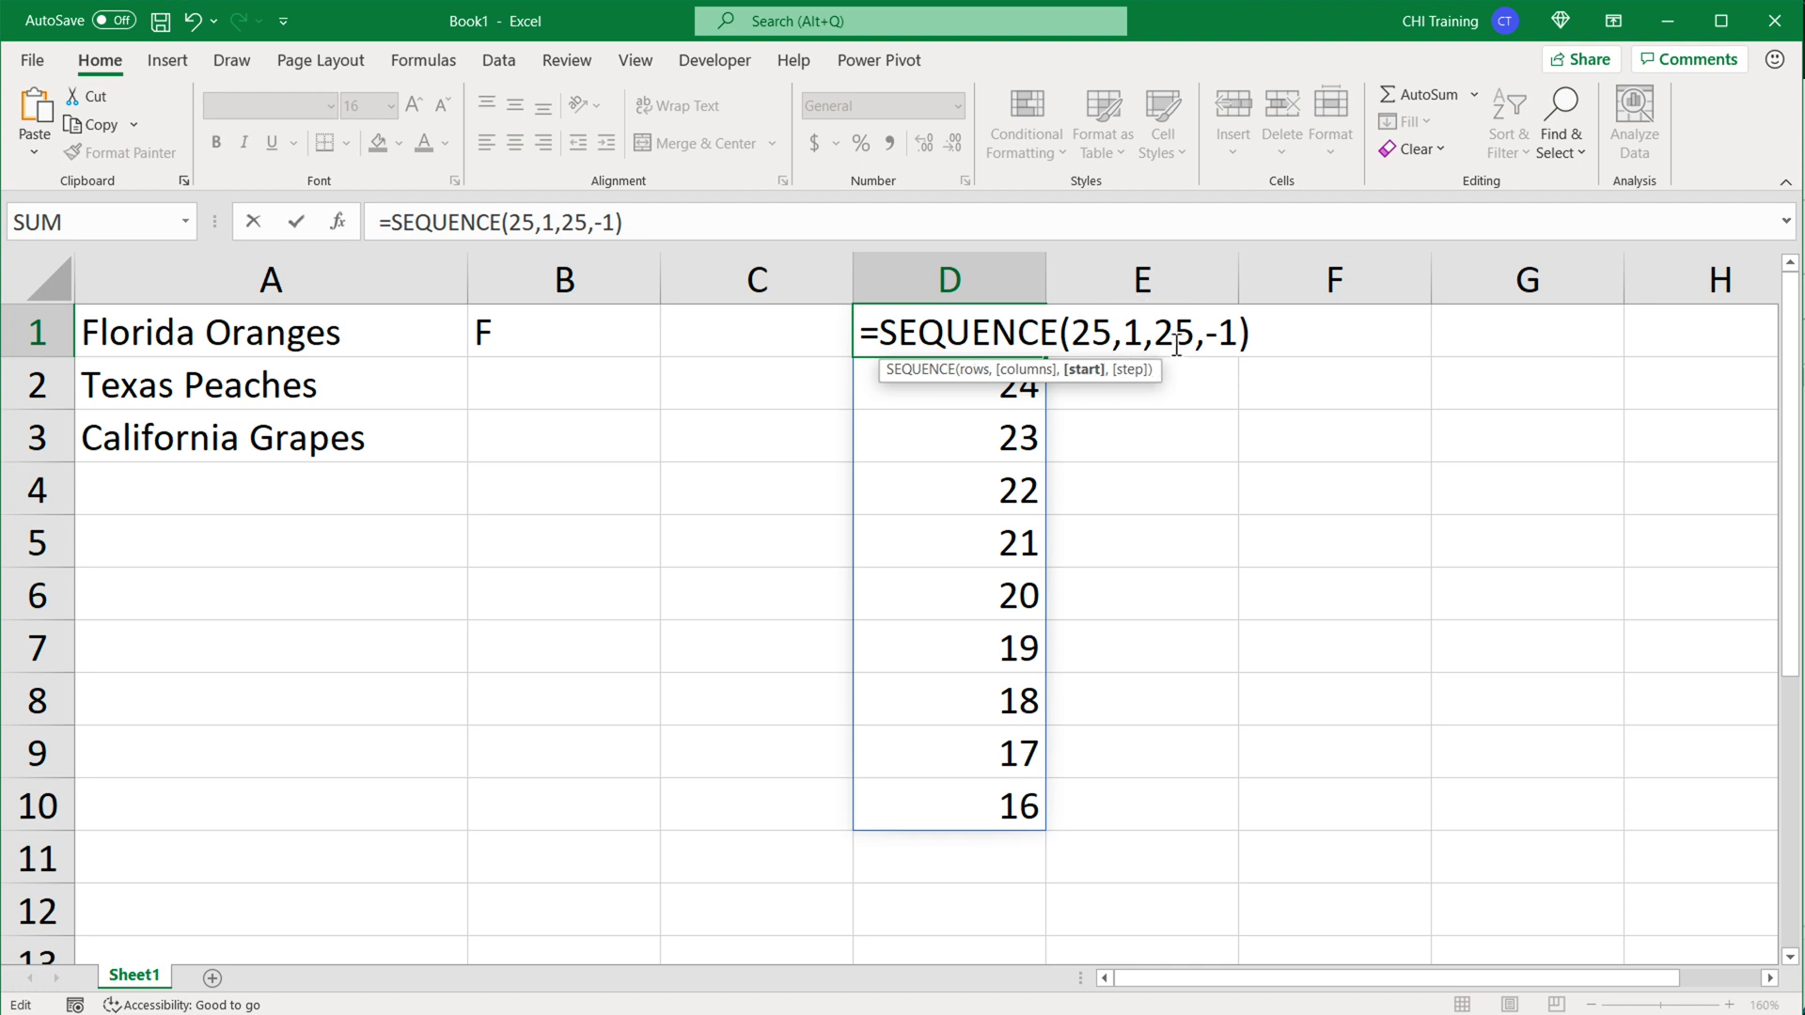
{"action": "key", "text": "Return"}
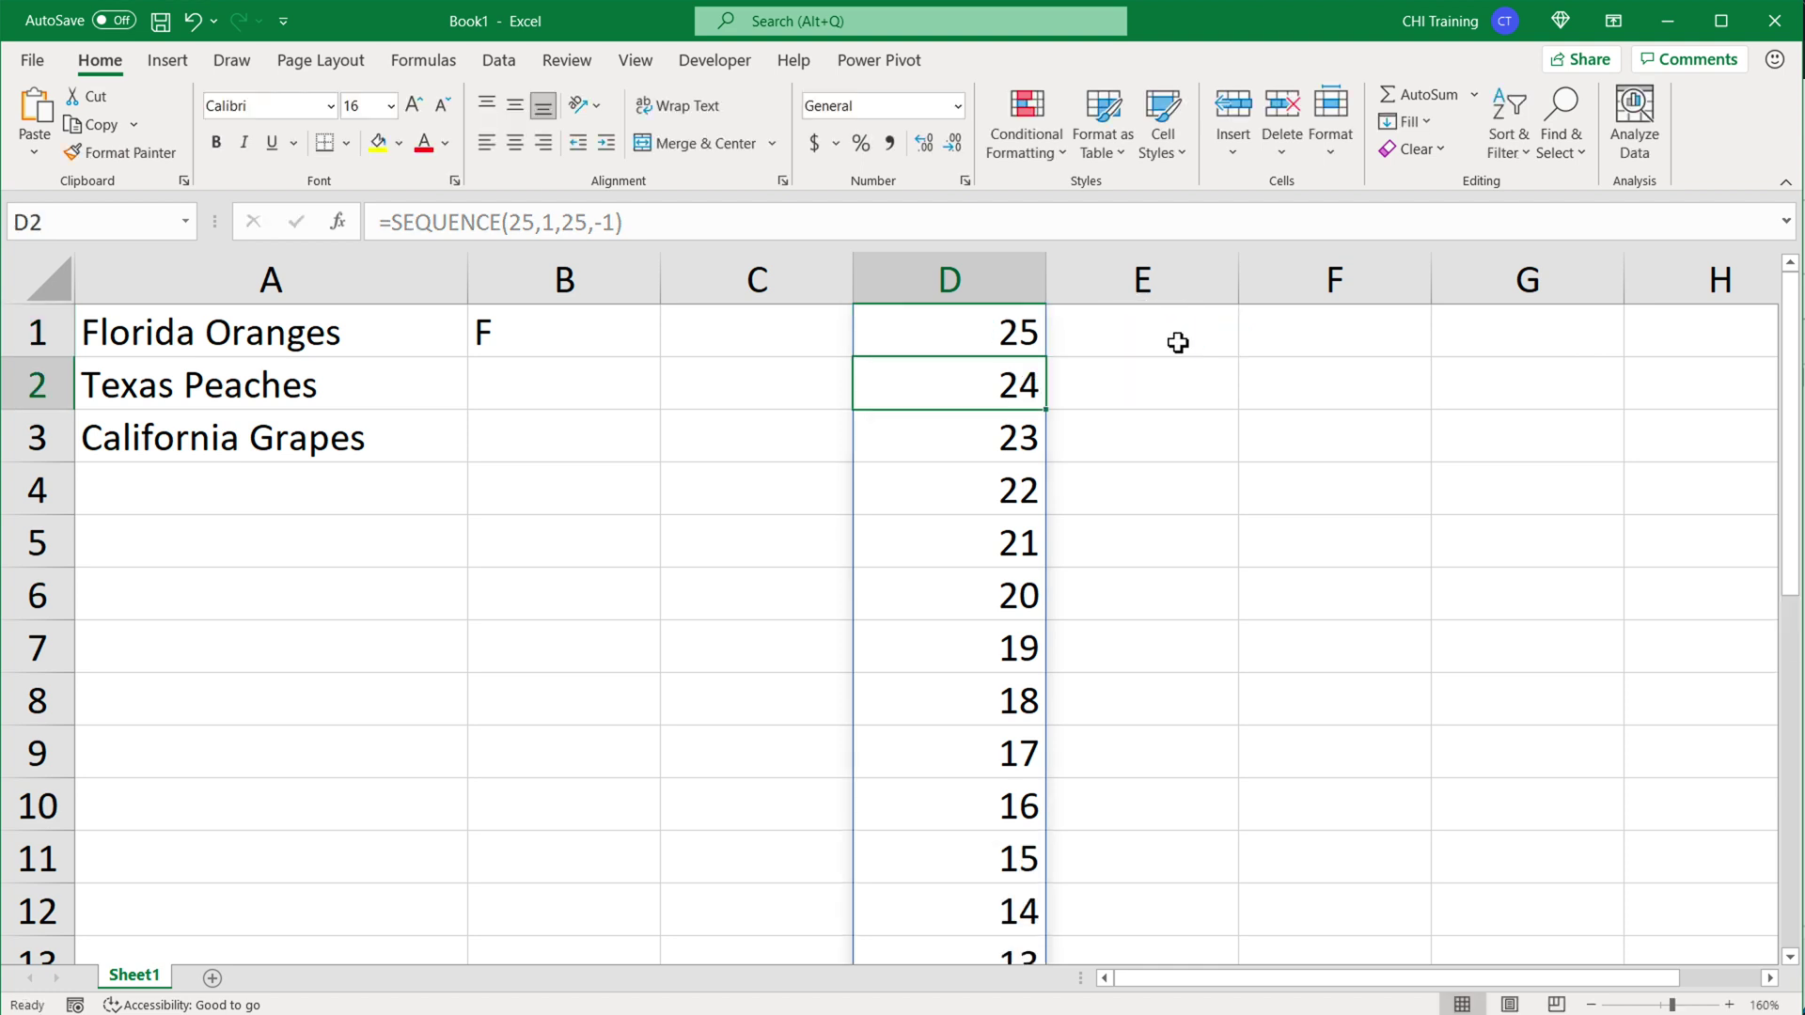
{"action": "scroll", "coordinate": [1078, 509], "scroll_direction": "down", "scroll_amount": 3}
{"action": "scroll", "coordinate": [1067, 545], "scroll_direction": "down", "scroll_amount": 3}
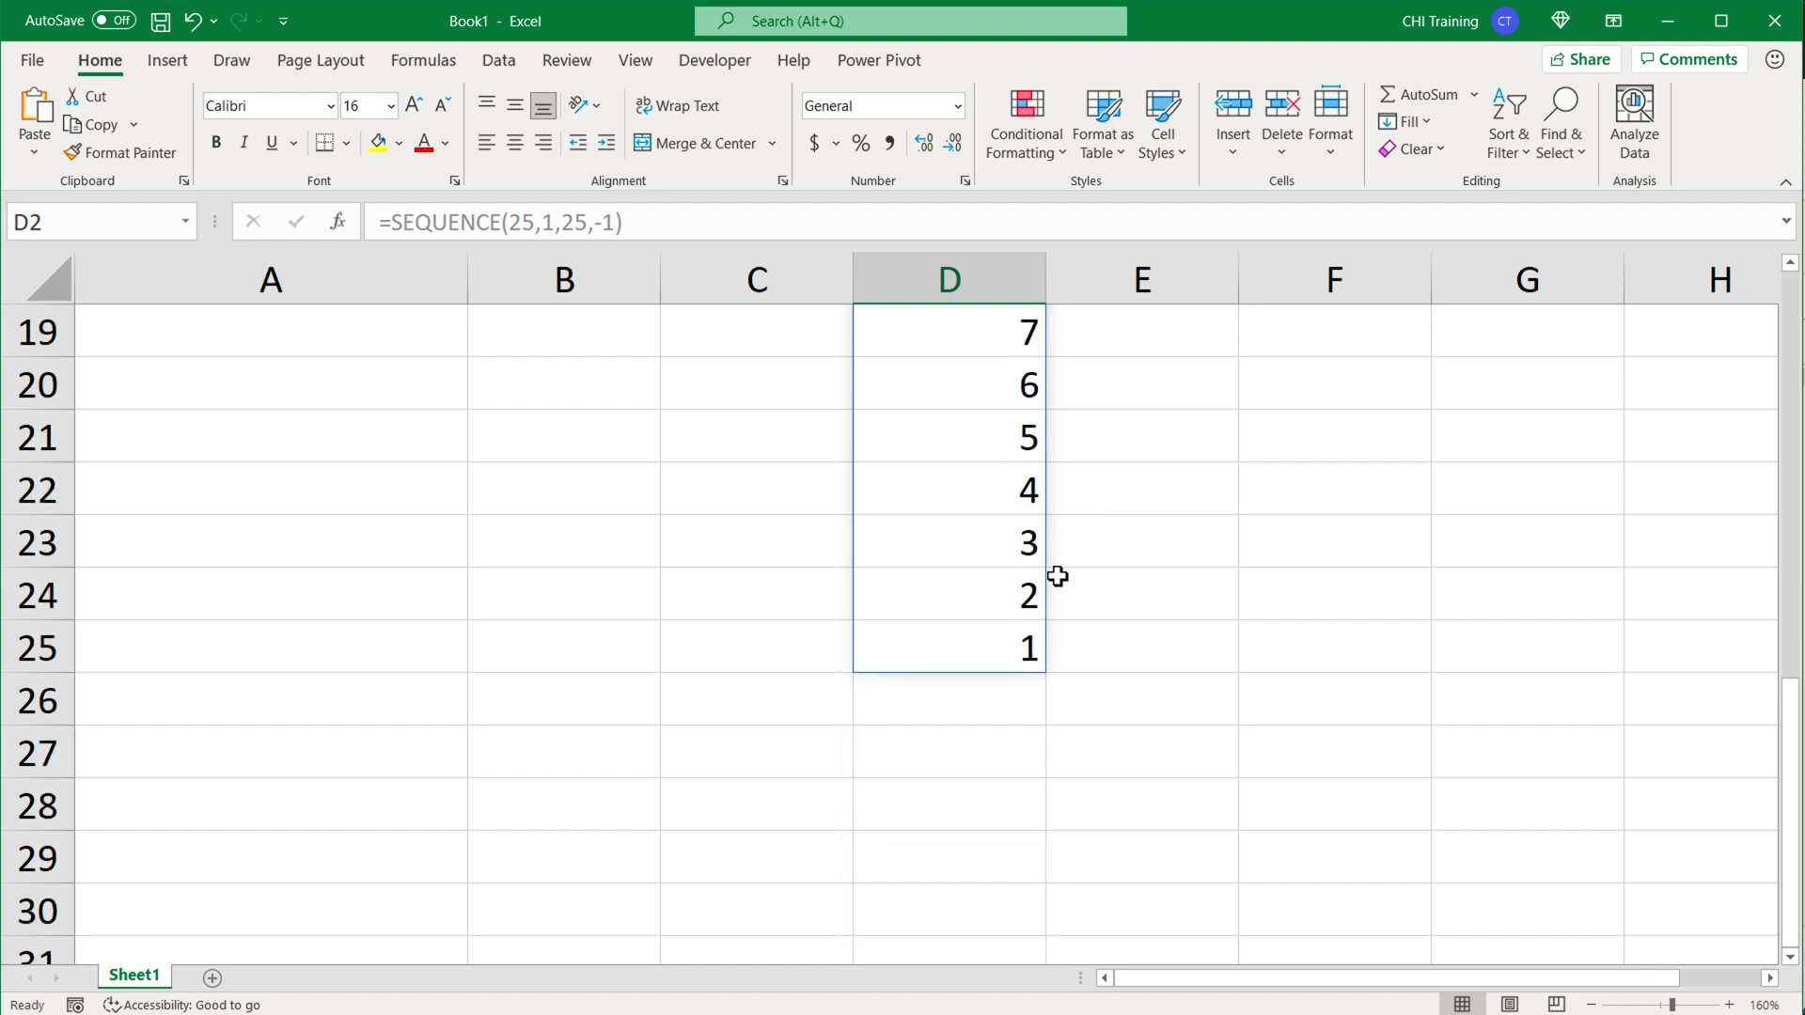
{"action": "scroll", "coordinate": [1018, 632], "scroll_direction": "up", "scroll_amount": 6}
{"action": "left_click", "coordinate": [983, 340]}
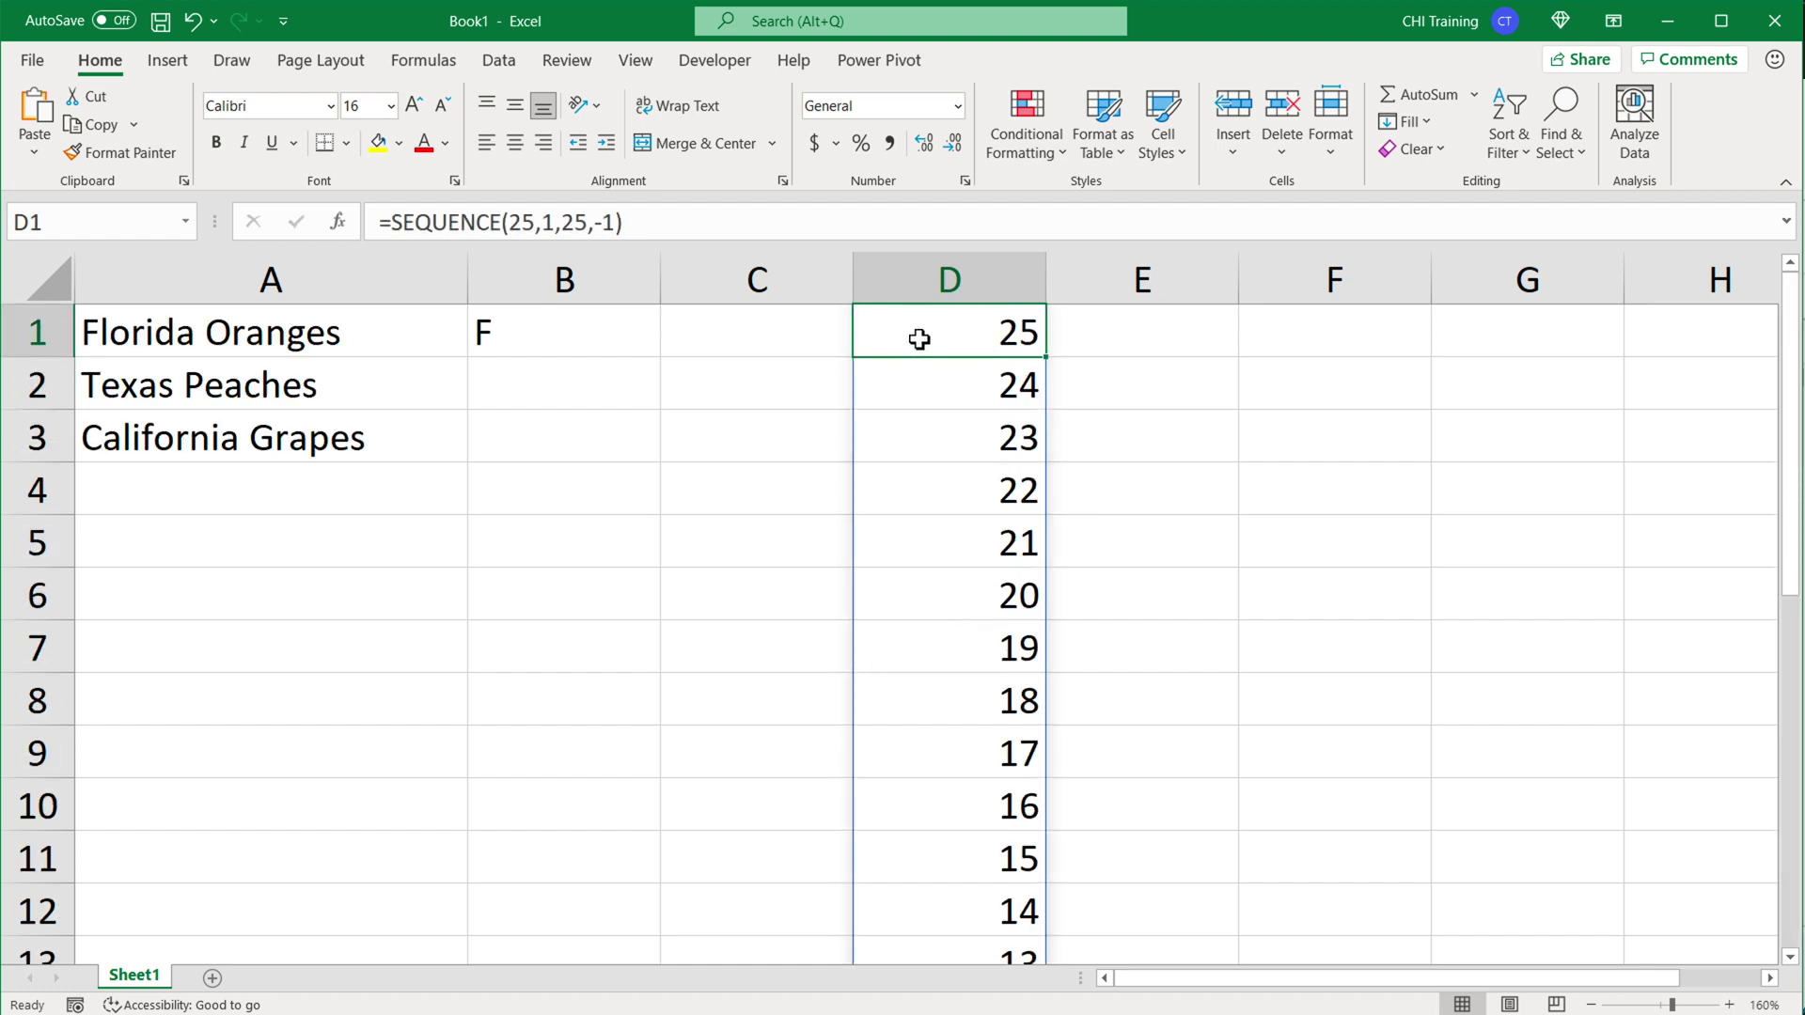
Enter =LEN(A1) in E1, showing Florida Oranges' length of 15.
{"action": "left_click", "coordinate": [1174, 333]}
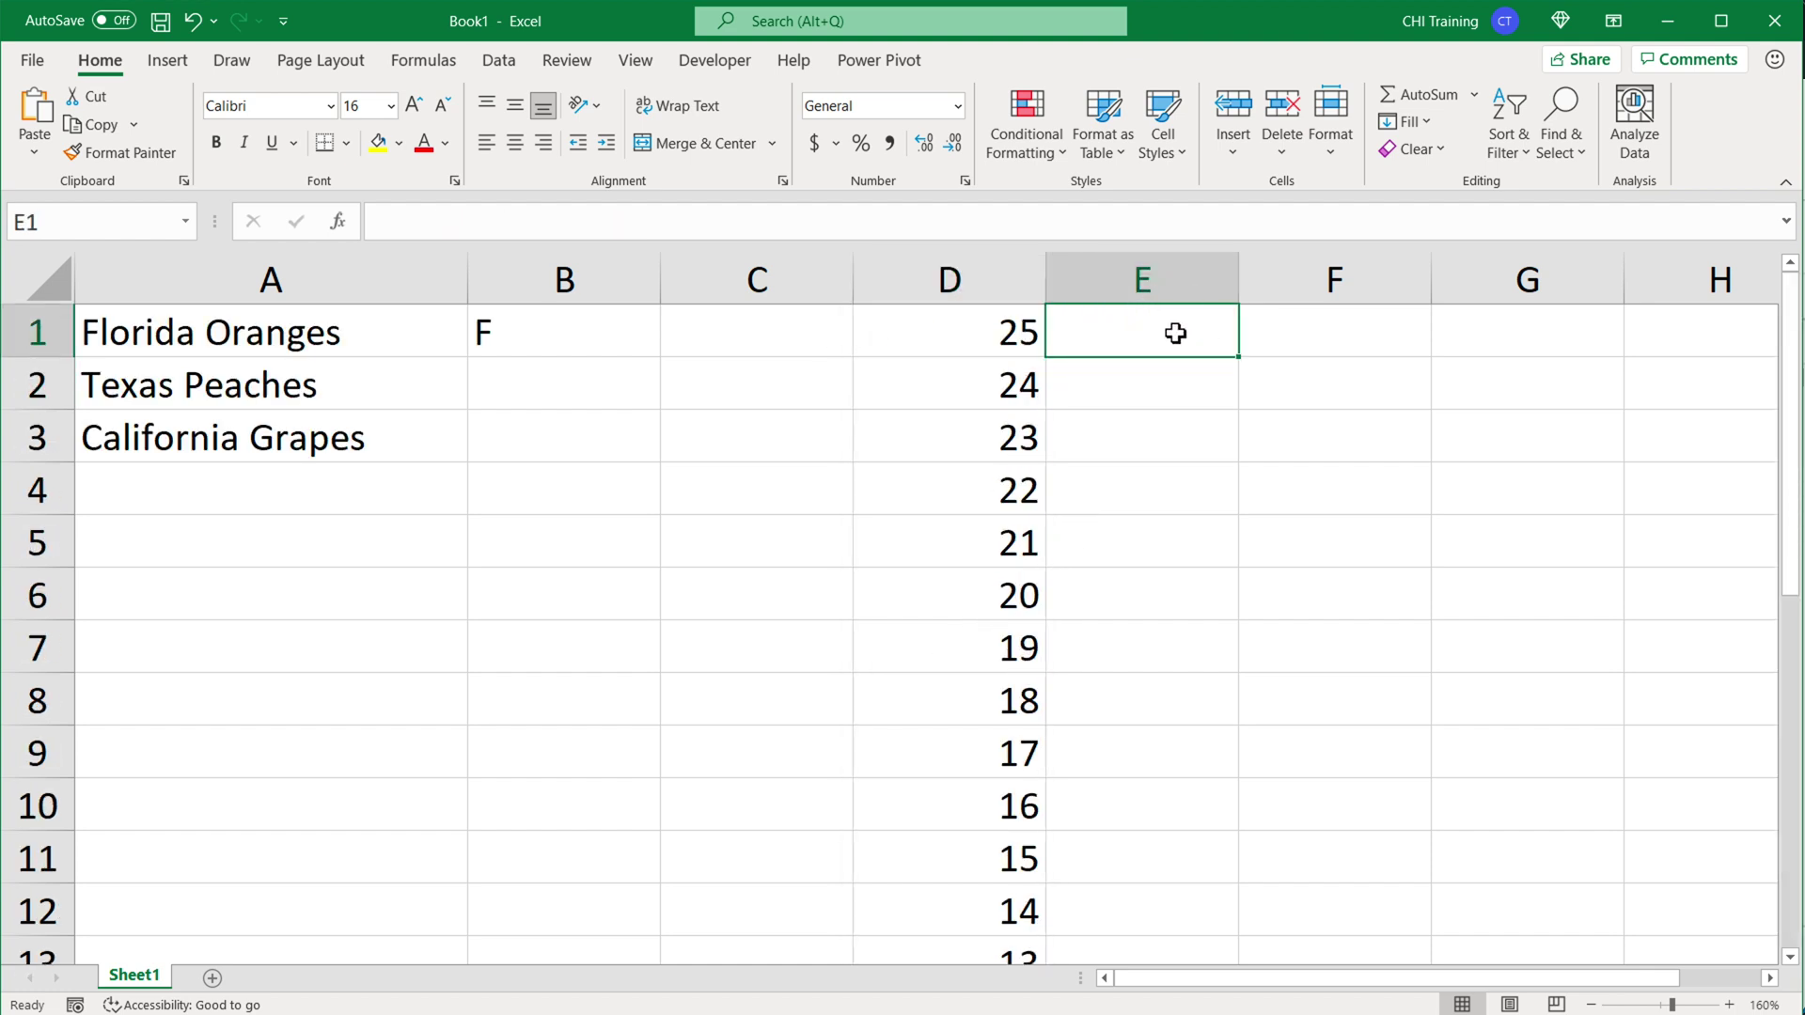
{"action": "type", "text": "=LE"}
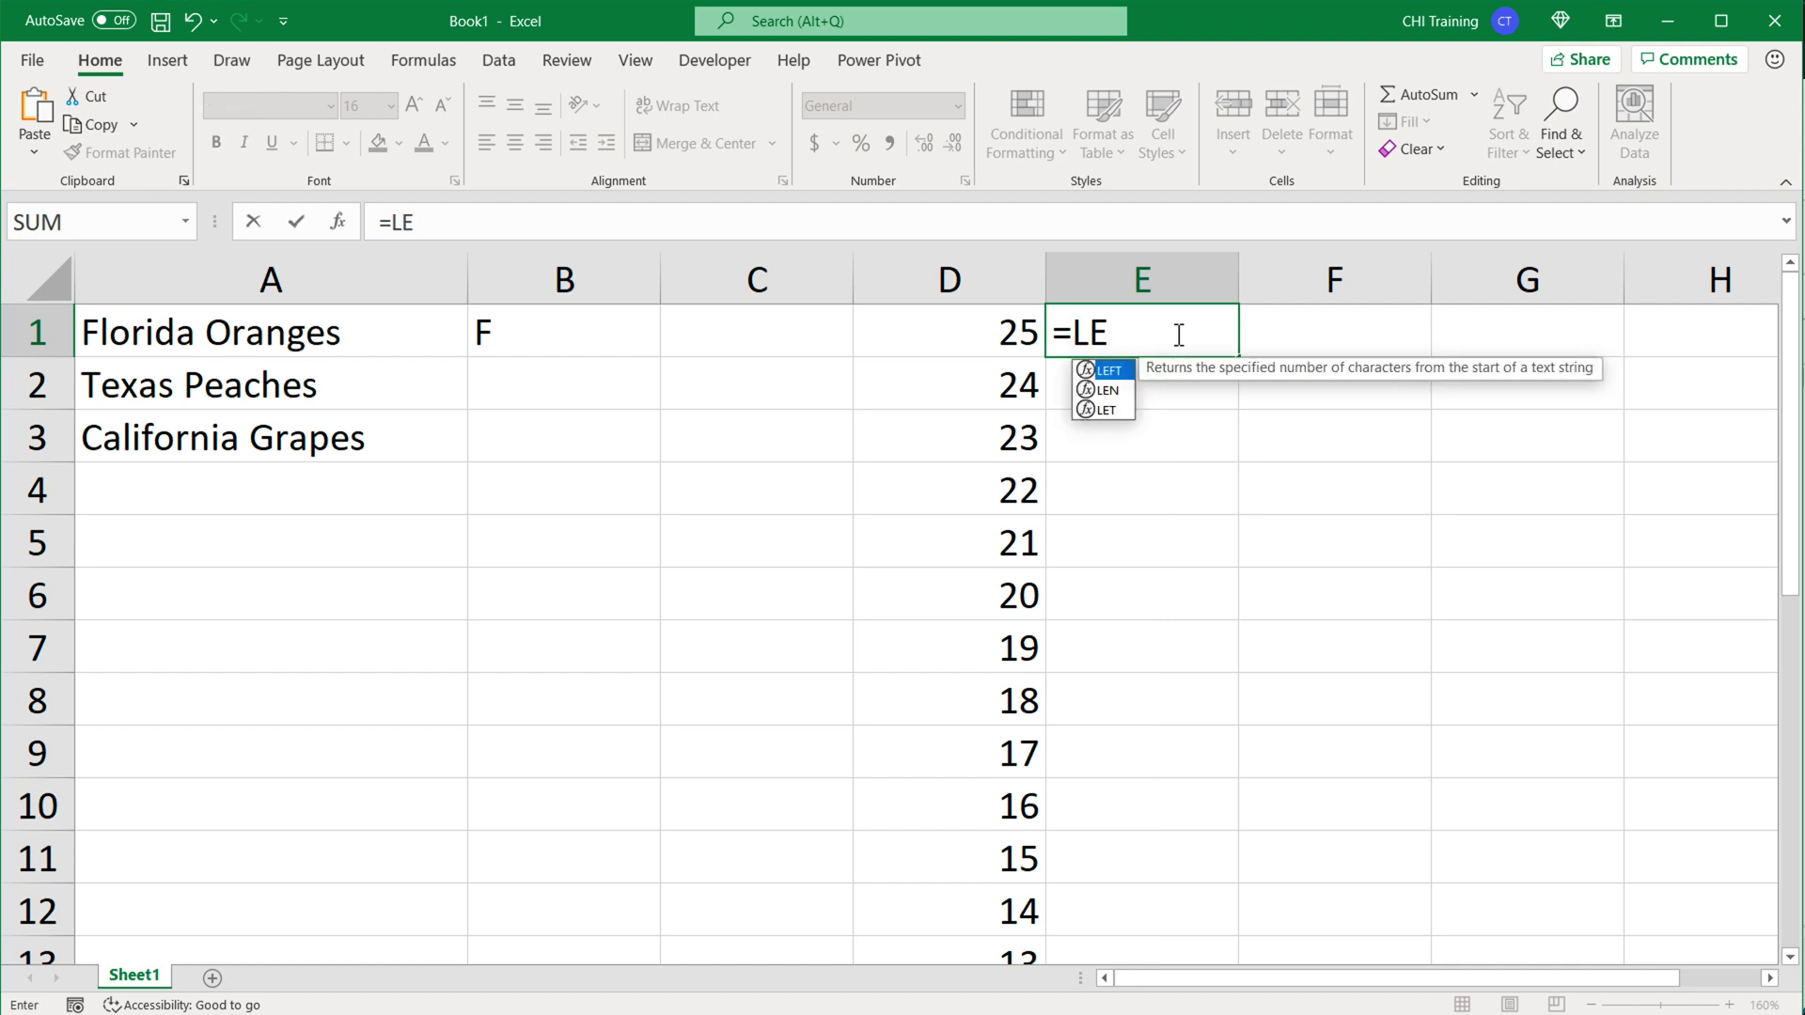
{"action": "type", "text": "N("}
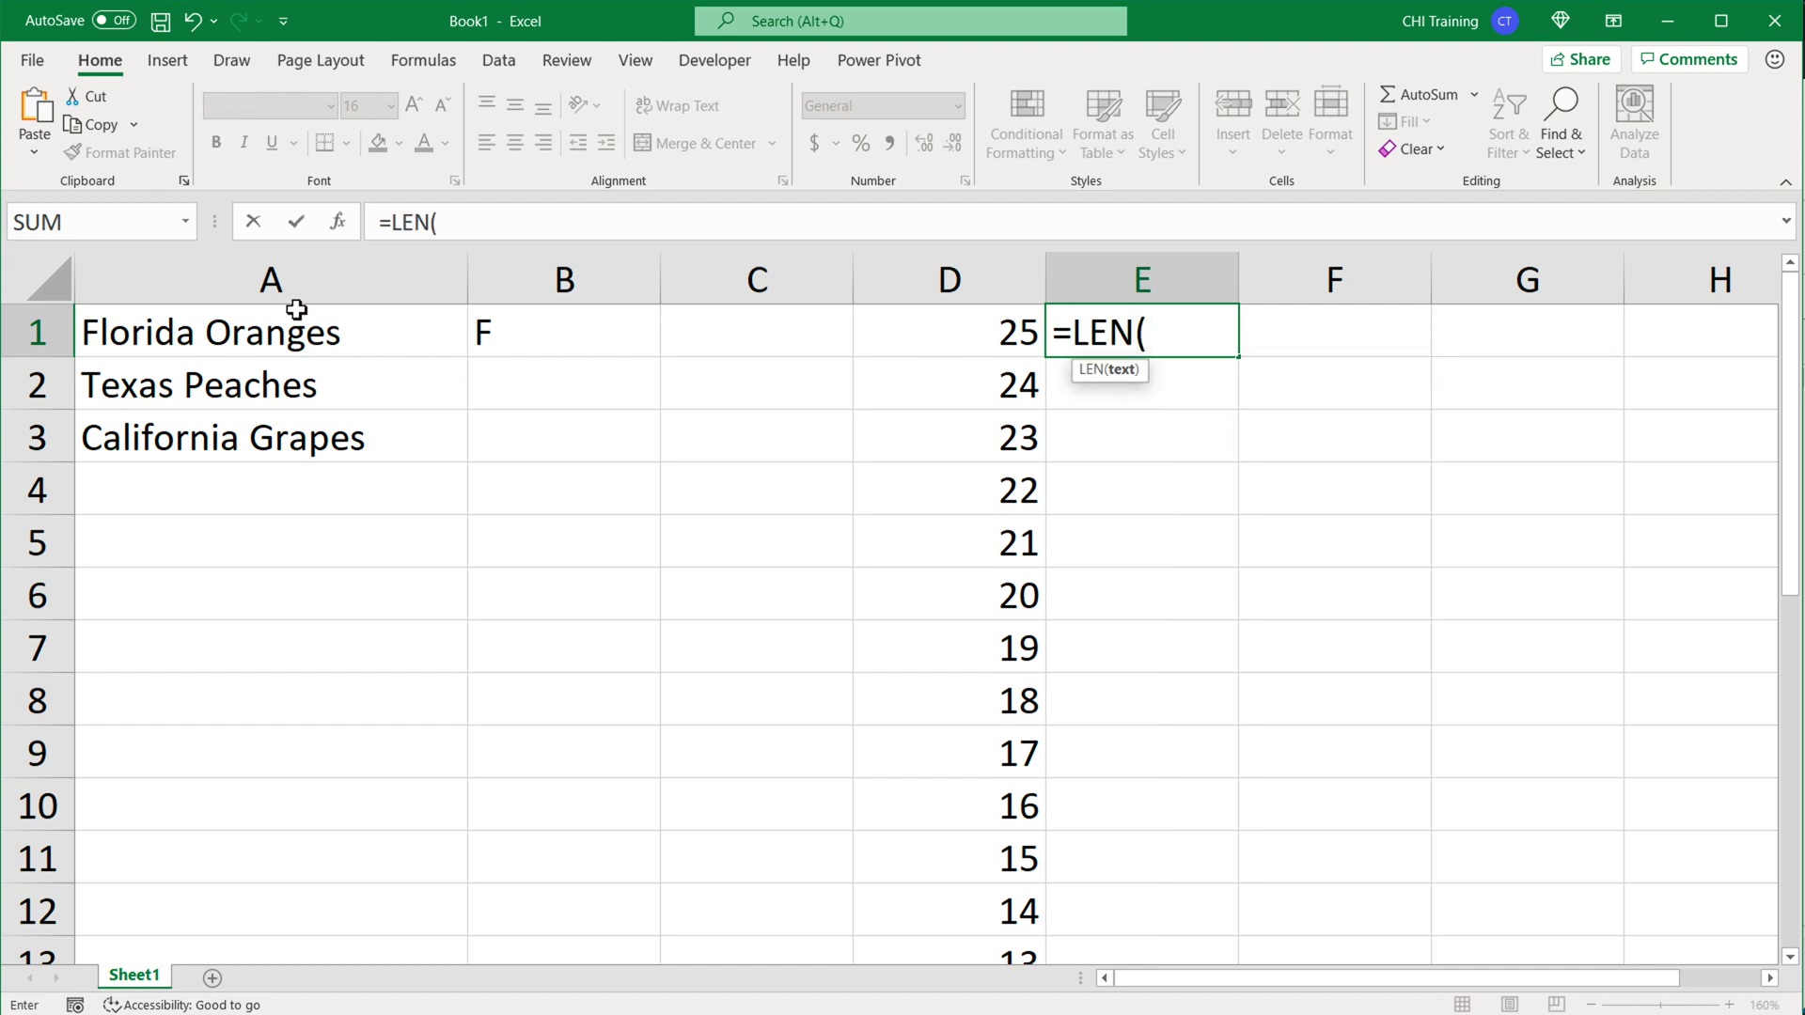
{"action": "left_click", "coordinate": [311, 330]}
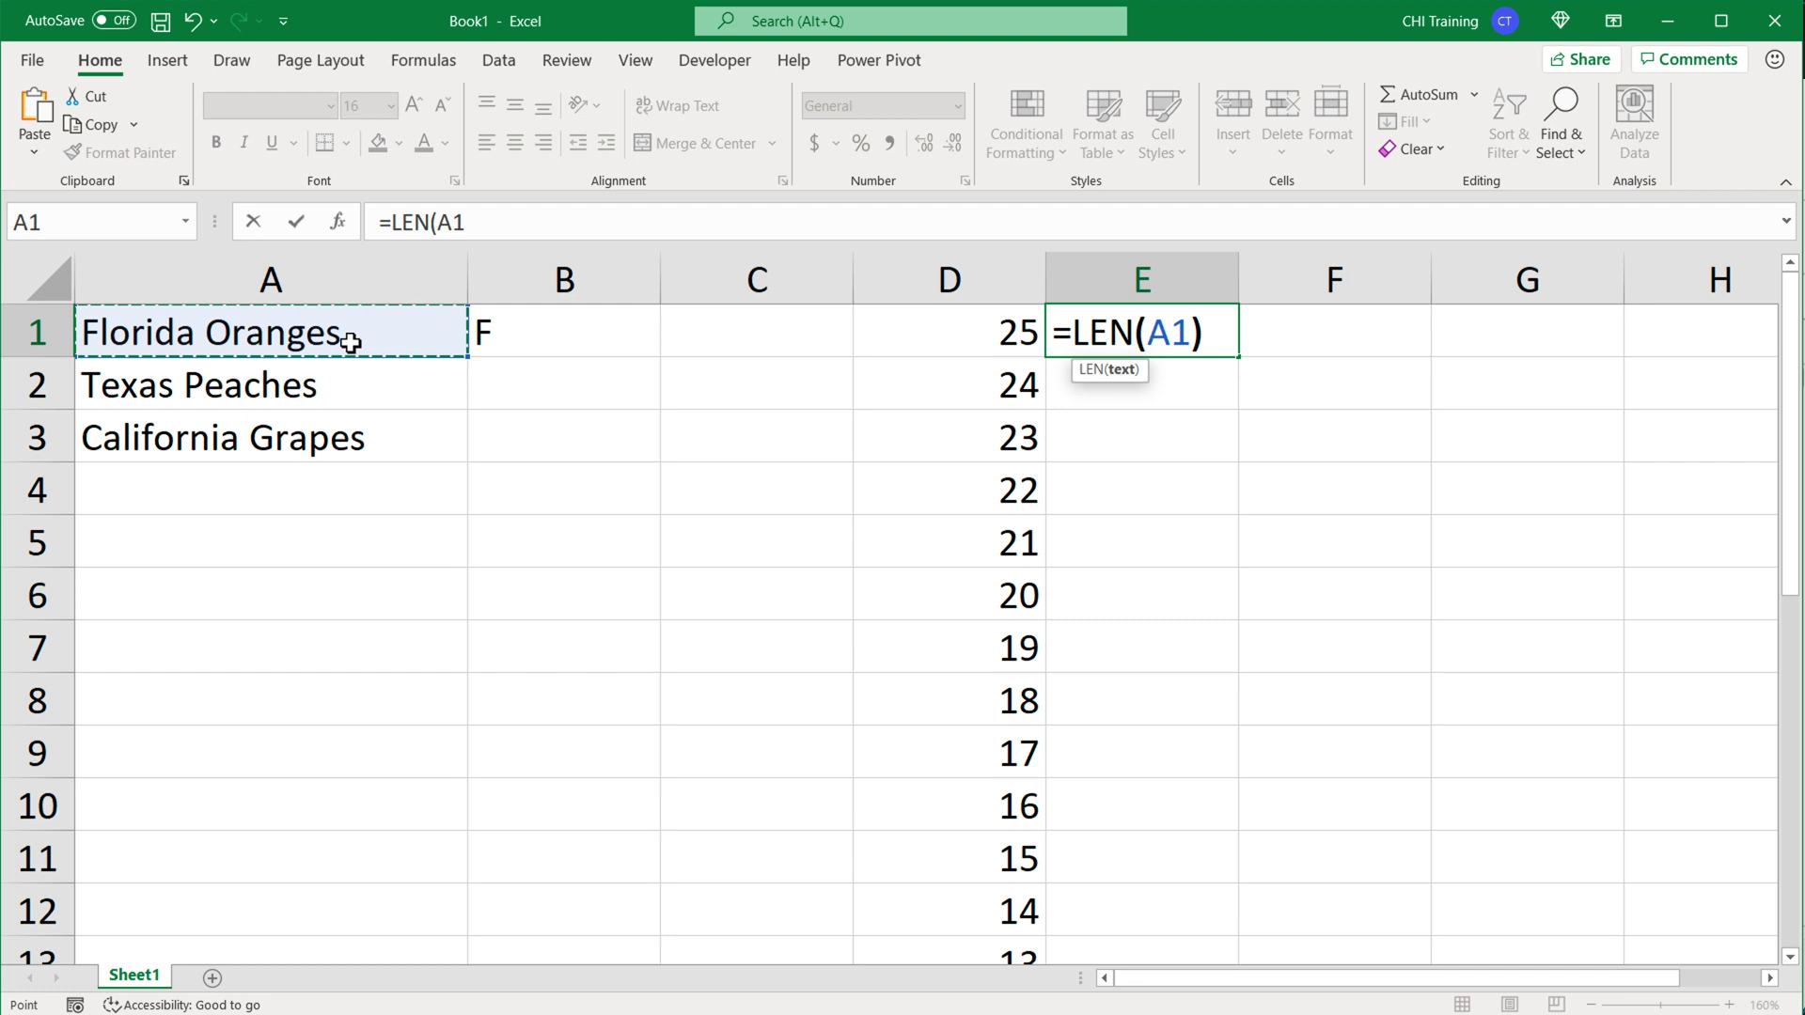
{"action": "type", "text": ")"}
{"action": "key", "text": "Return"}
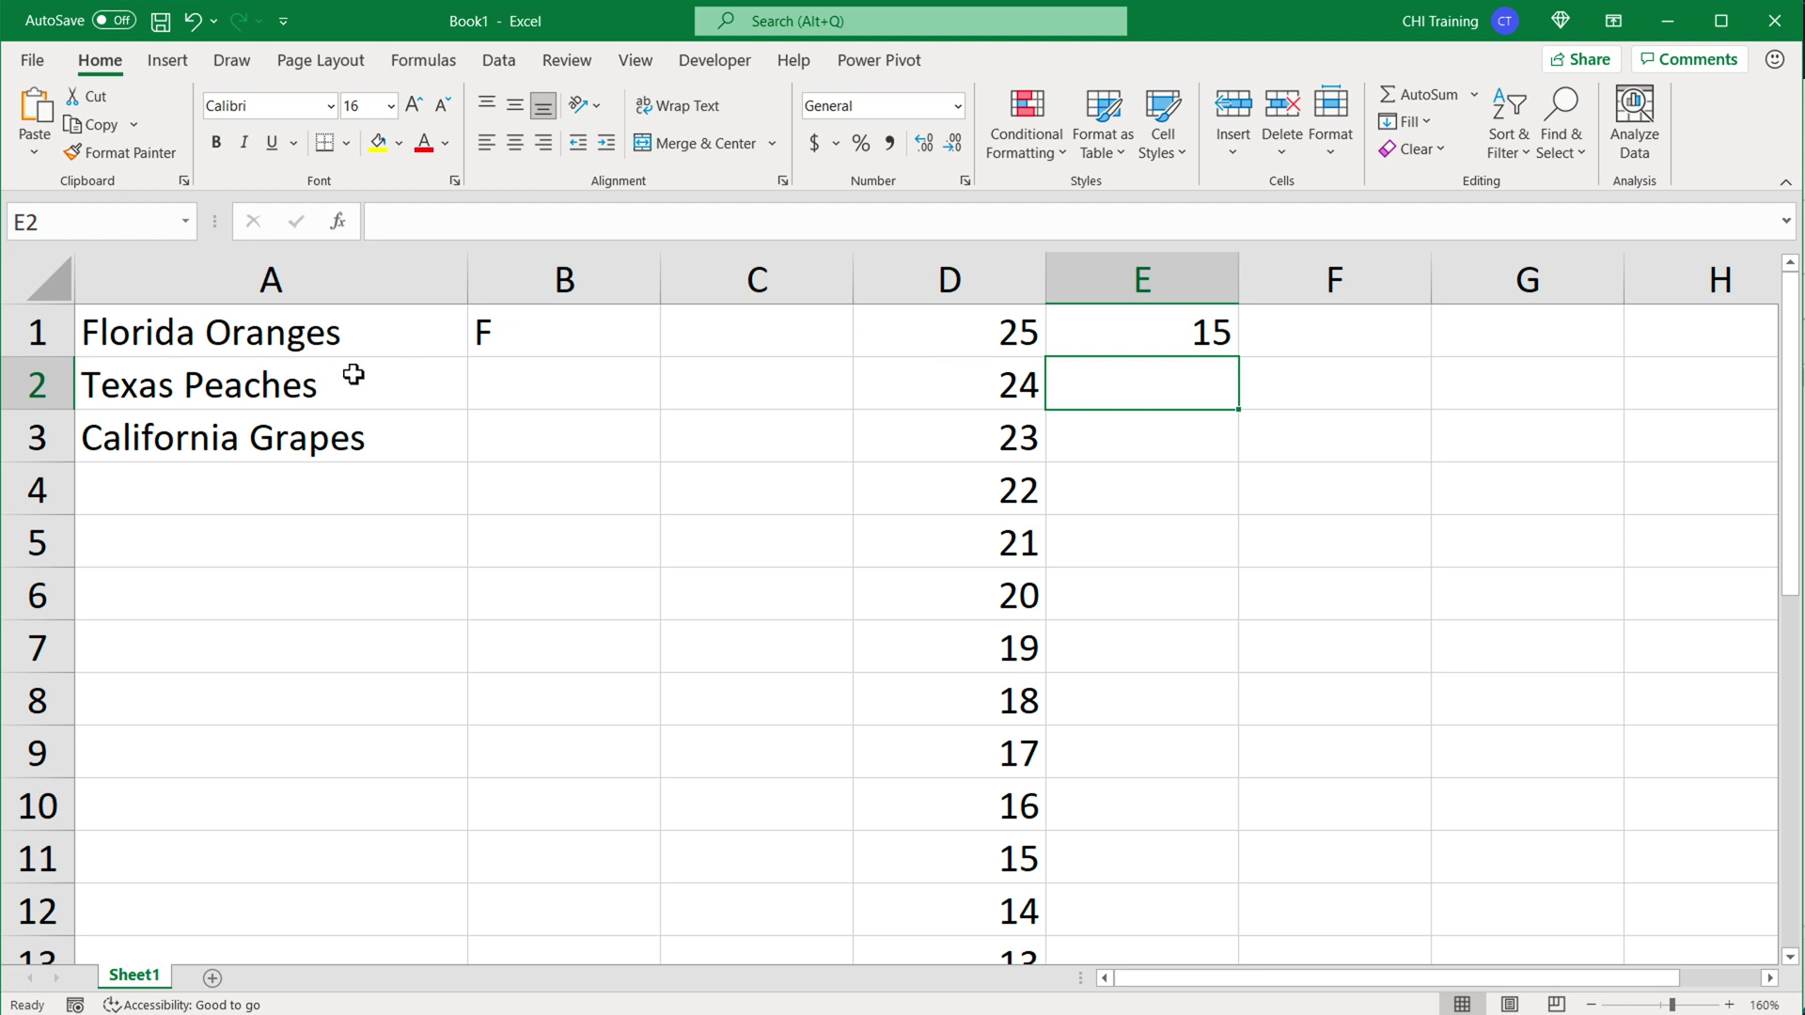
Edit D1 to =SEQUENCE(15,1,15,-1) so column D counts 15 down to 1.
{"action": "left_click", "coordinate": [955, 344]}
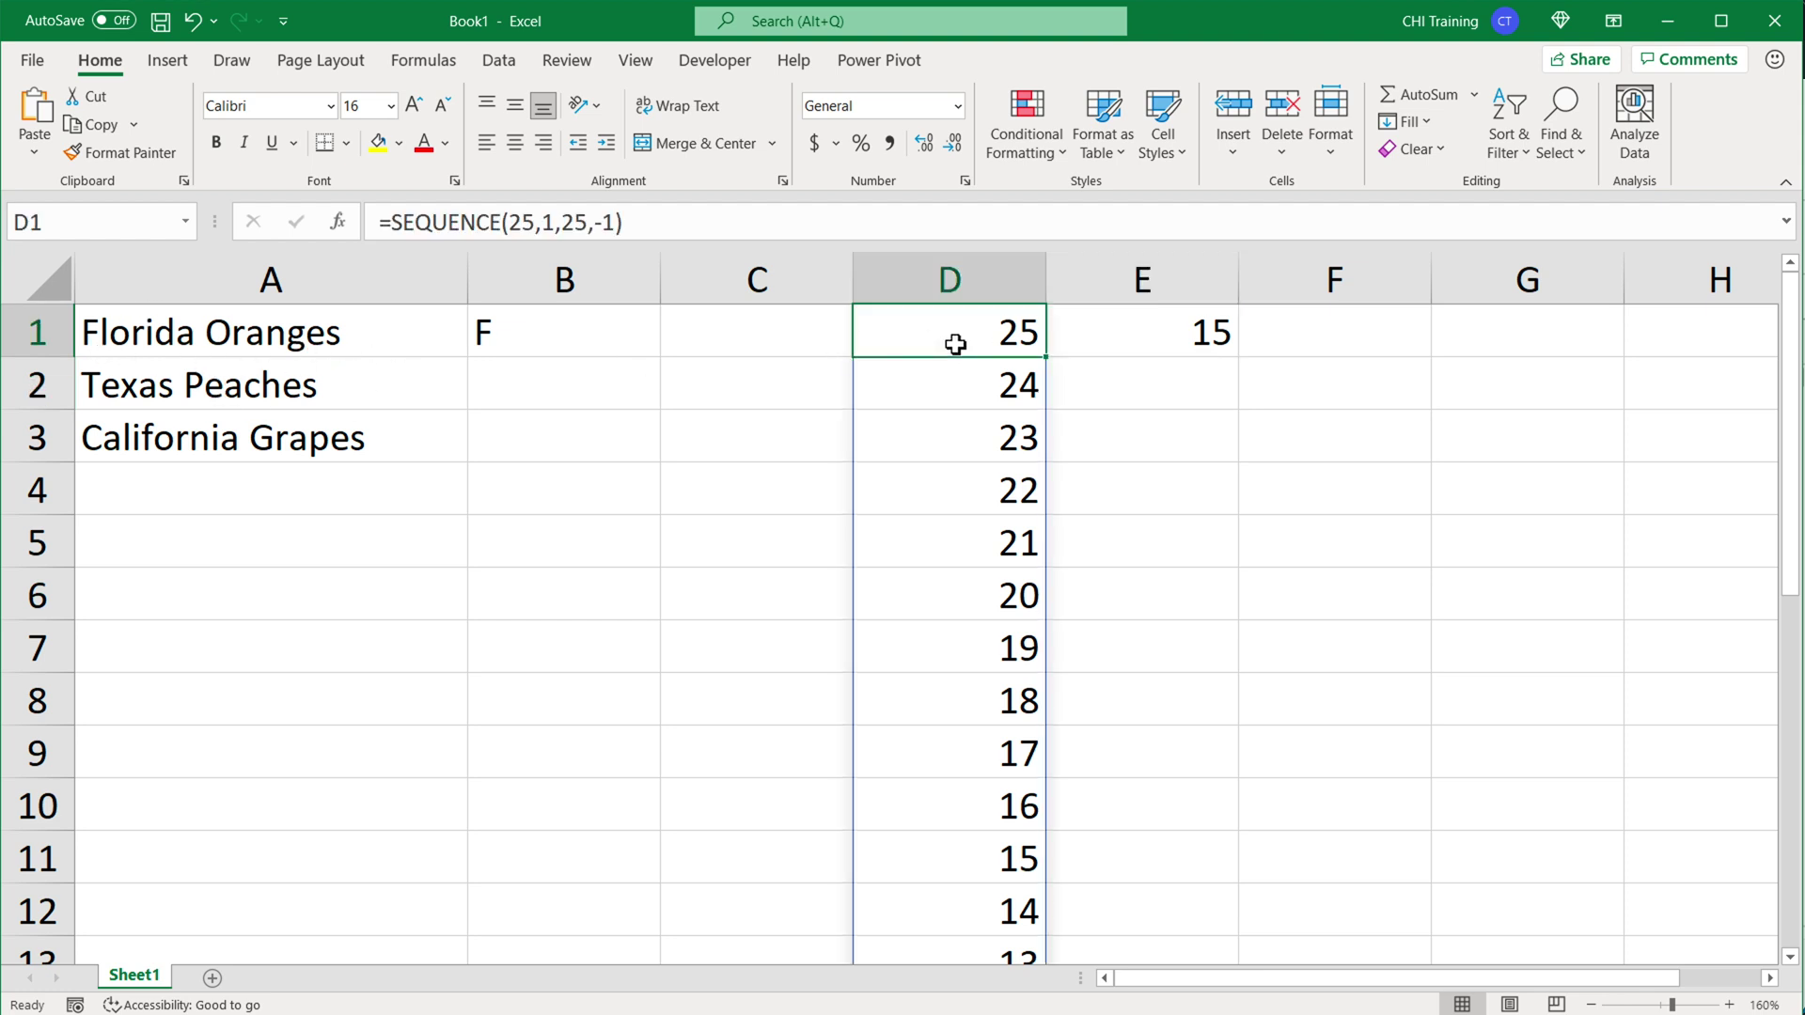
{"action": "double_click", "coordinate": [955, 344]}
{"action": "left_click", "coordinate": [1094, 337]}
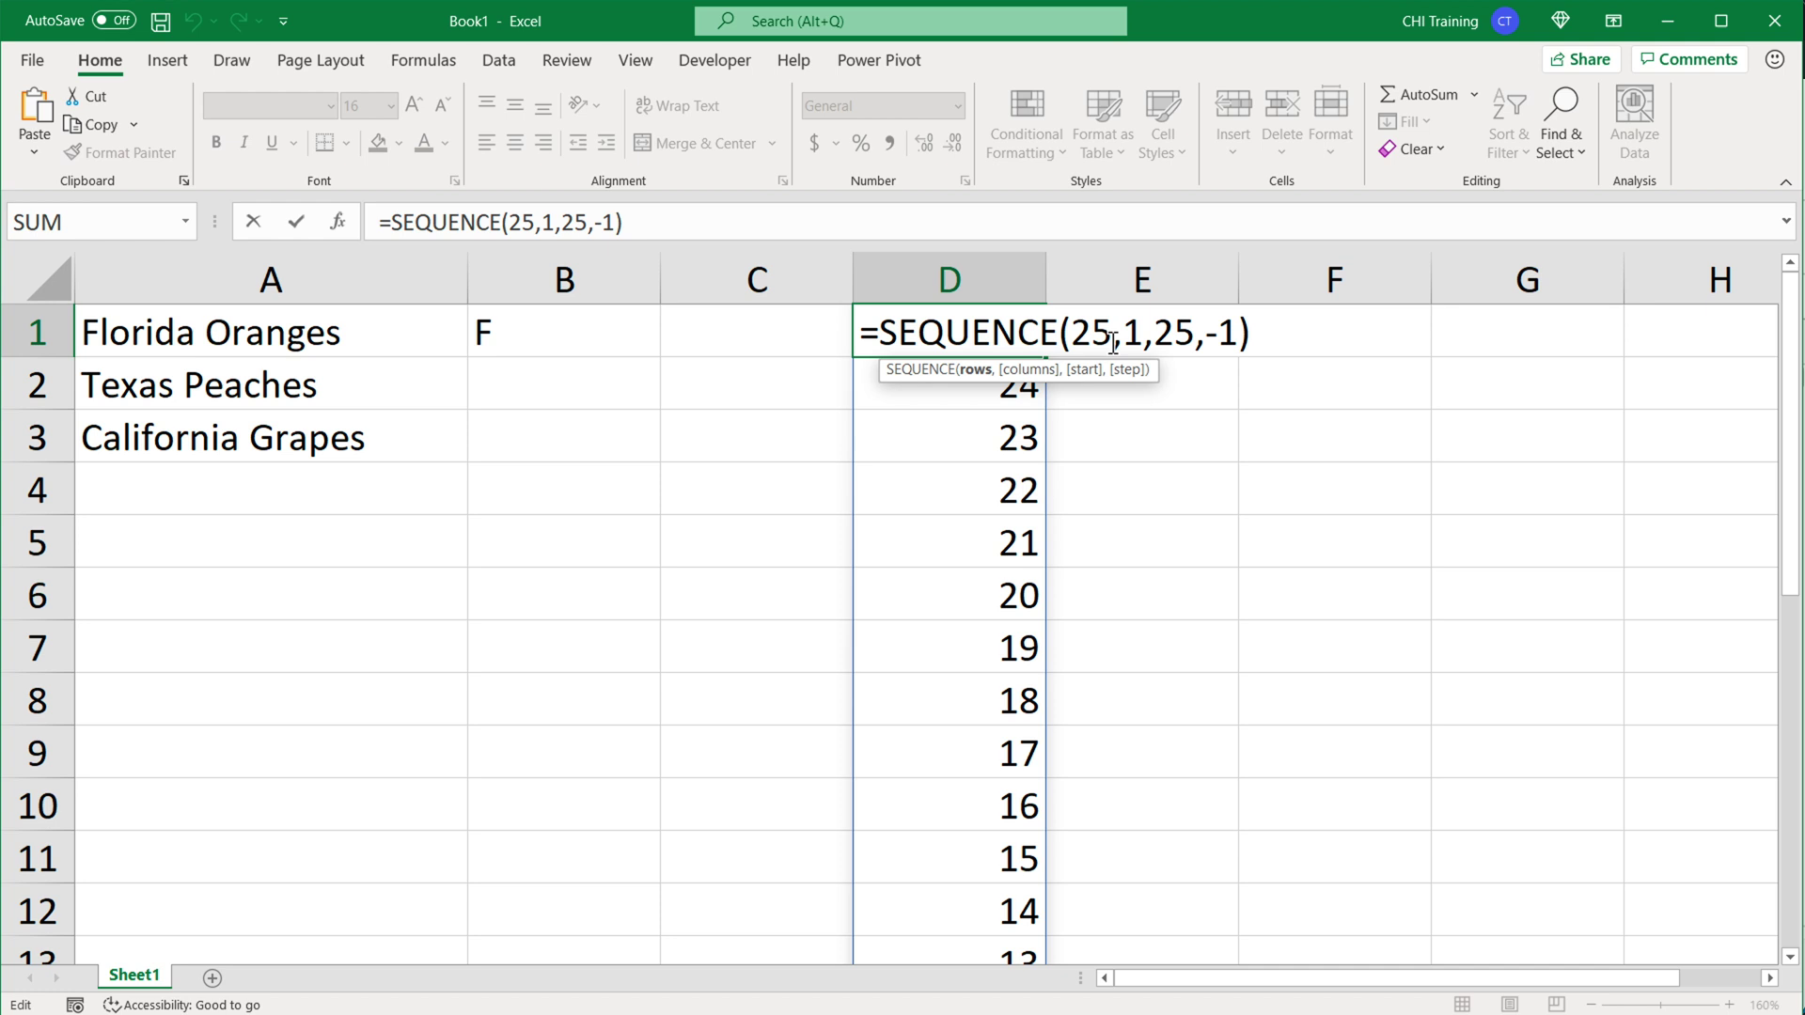
{"action": "key", "text": "BackSpace"}
{"action": "type", "text": "1"}
{"action": "key", "text": "Right"}
{"action": "key", "text": "Right"}
{"action": "key", "text": "Right"}
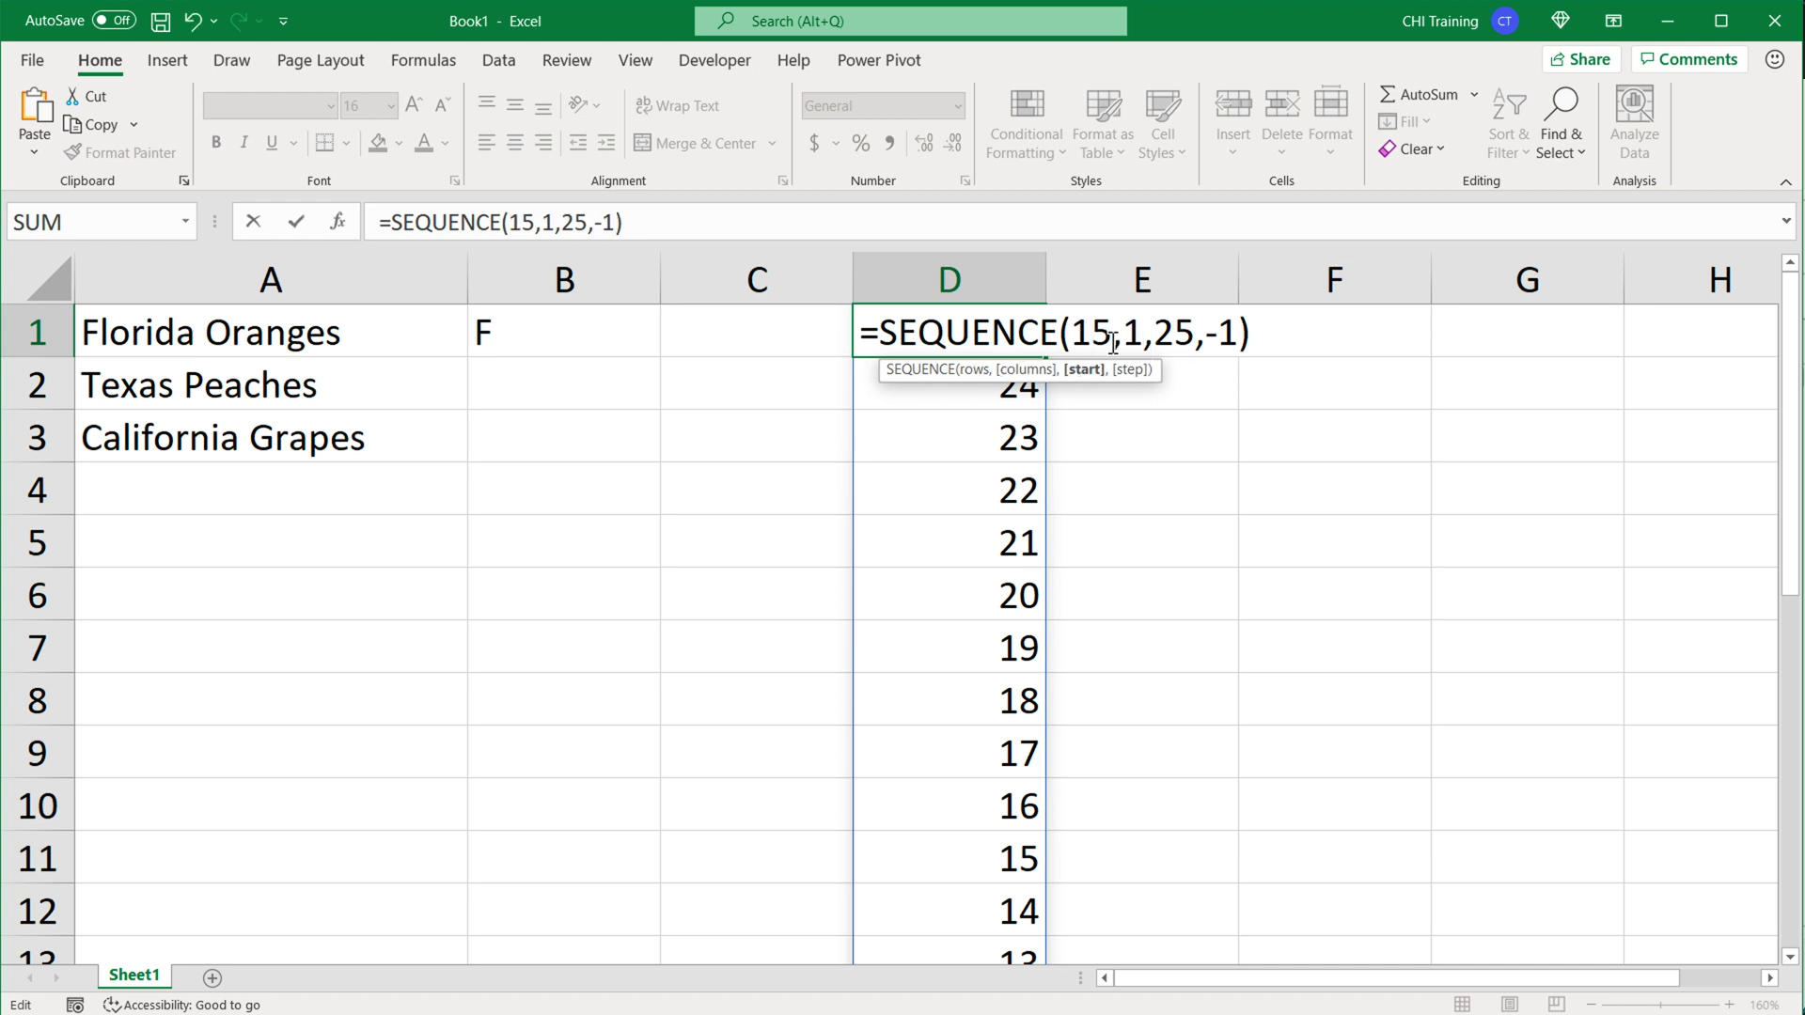
{"action": "key", "text": "Return"}
{"action": "scroll", "coordinate": [1015, 494], "scroll_direction": "down", "scroll_amount": 3}
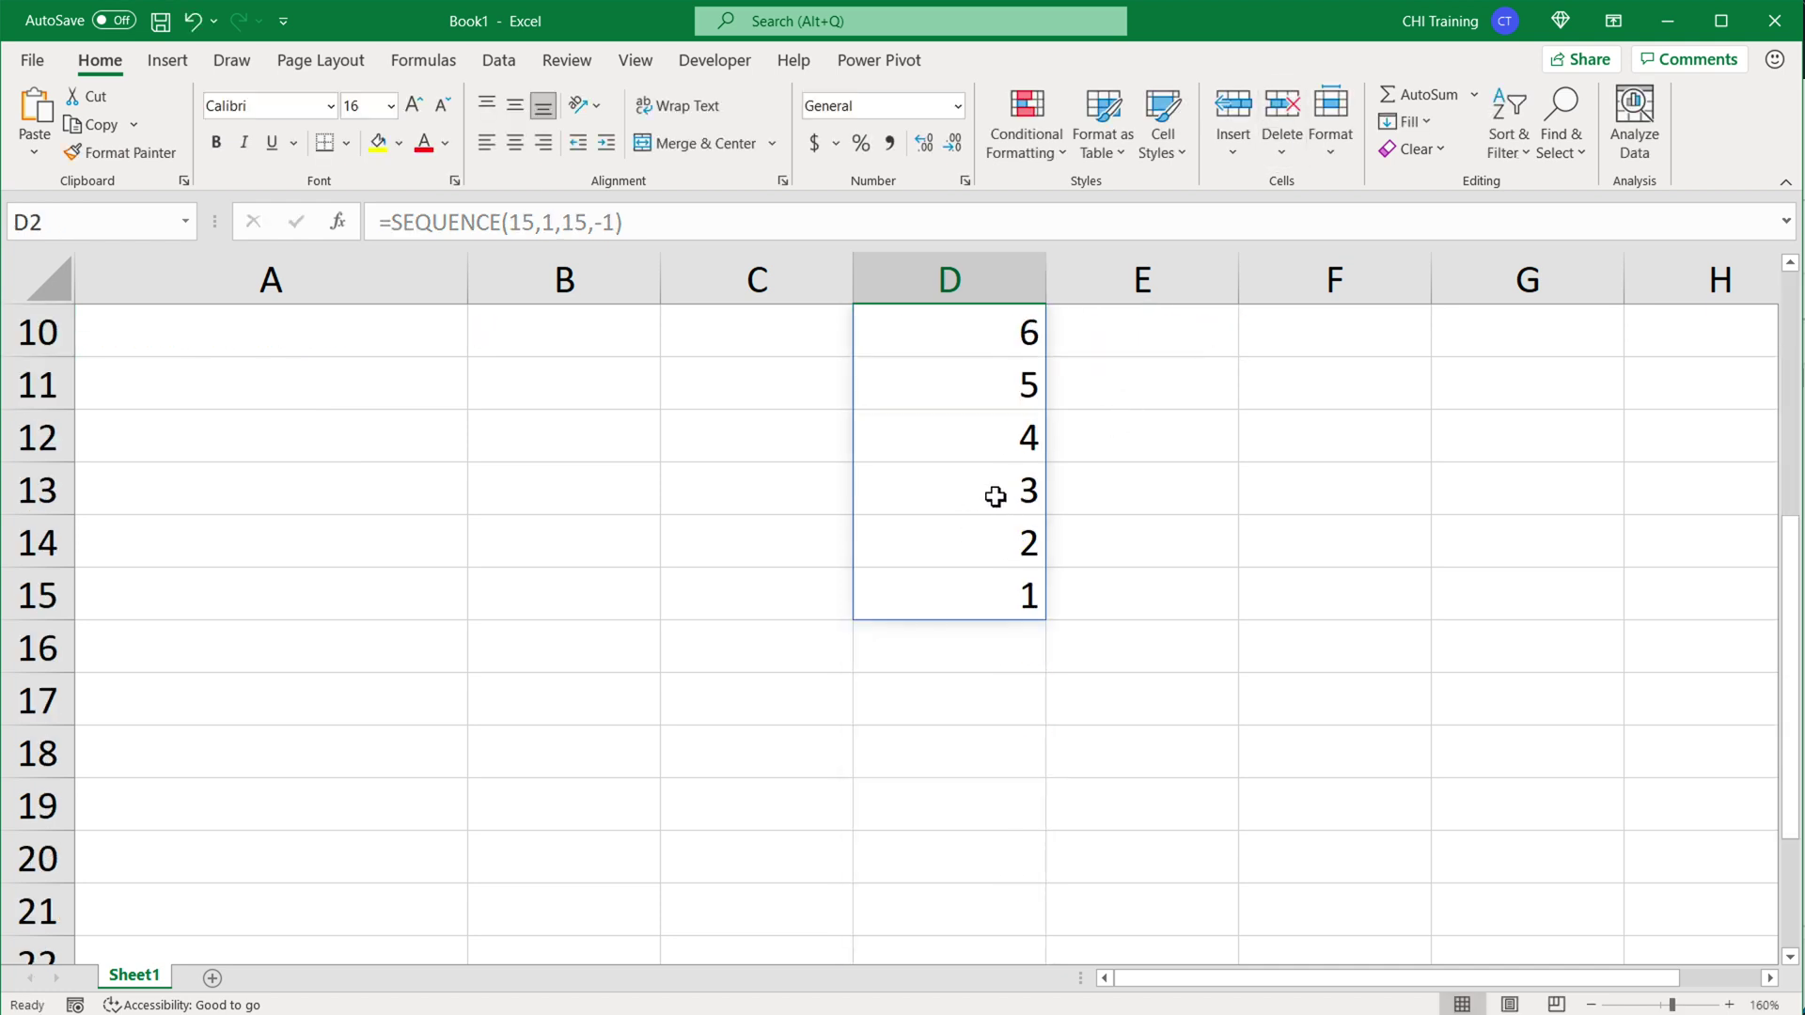
{"action": "scroll", "coordinate": [1052, 497], "scroll_direction": "up", "scroll_amount": 3}
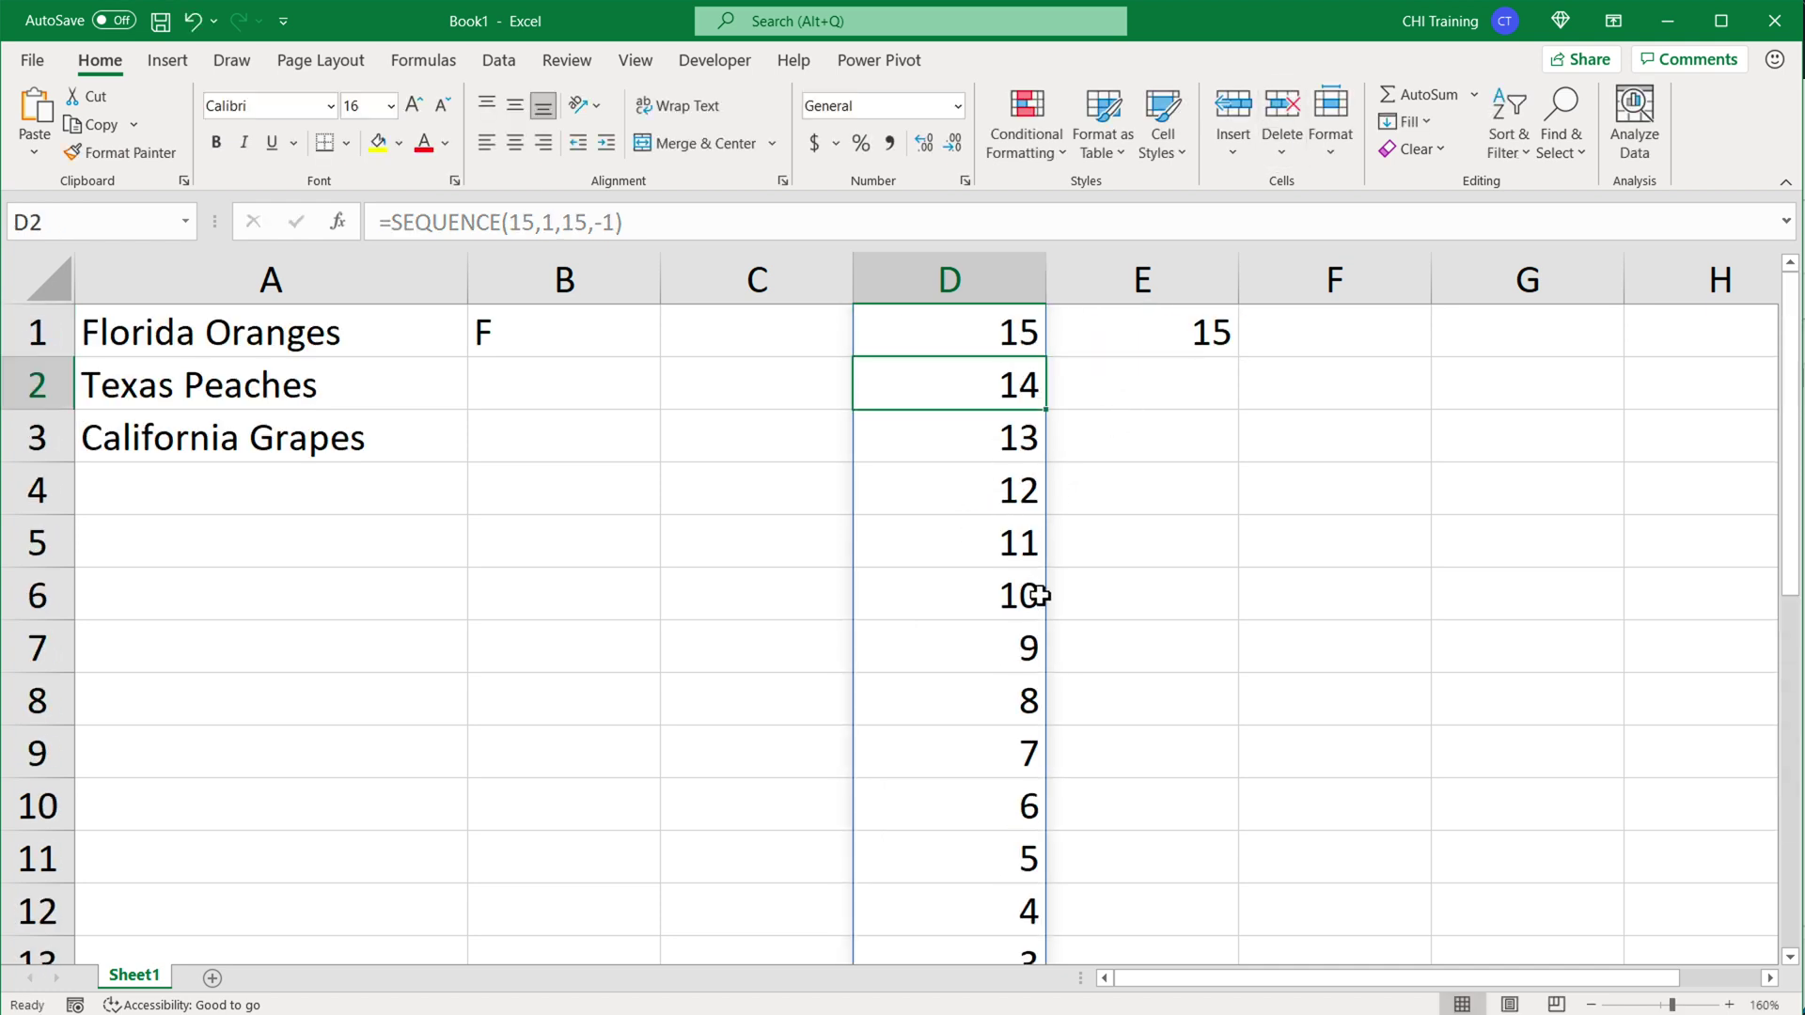
Replace B1's start position 1 with the D1# countdown, spilling Florida Oranges backwards down B1:B15.
{"action": "double_click", "coordinate": [537, 346]}
{"action": "left_click", "coordinate": [658, 335]}
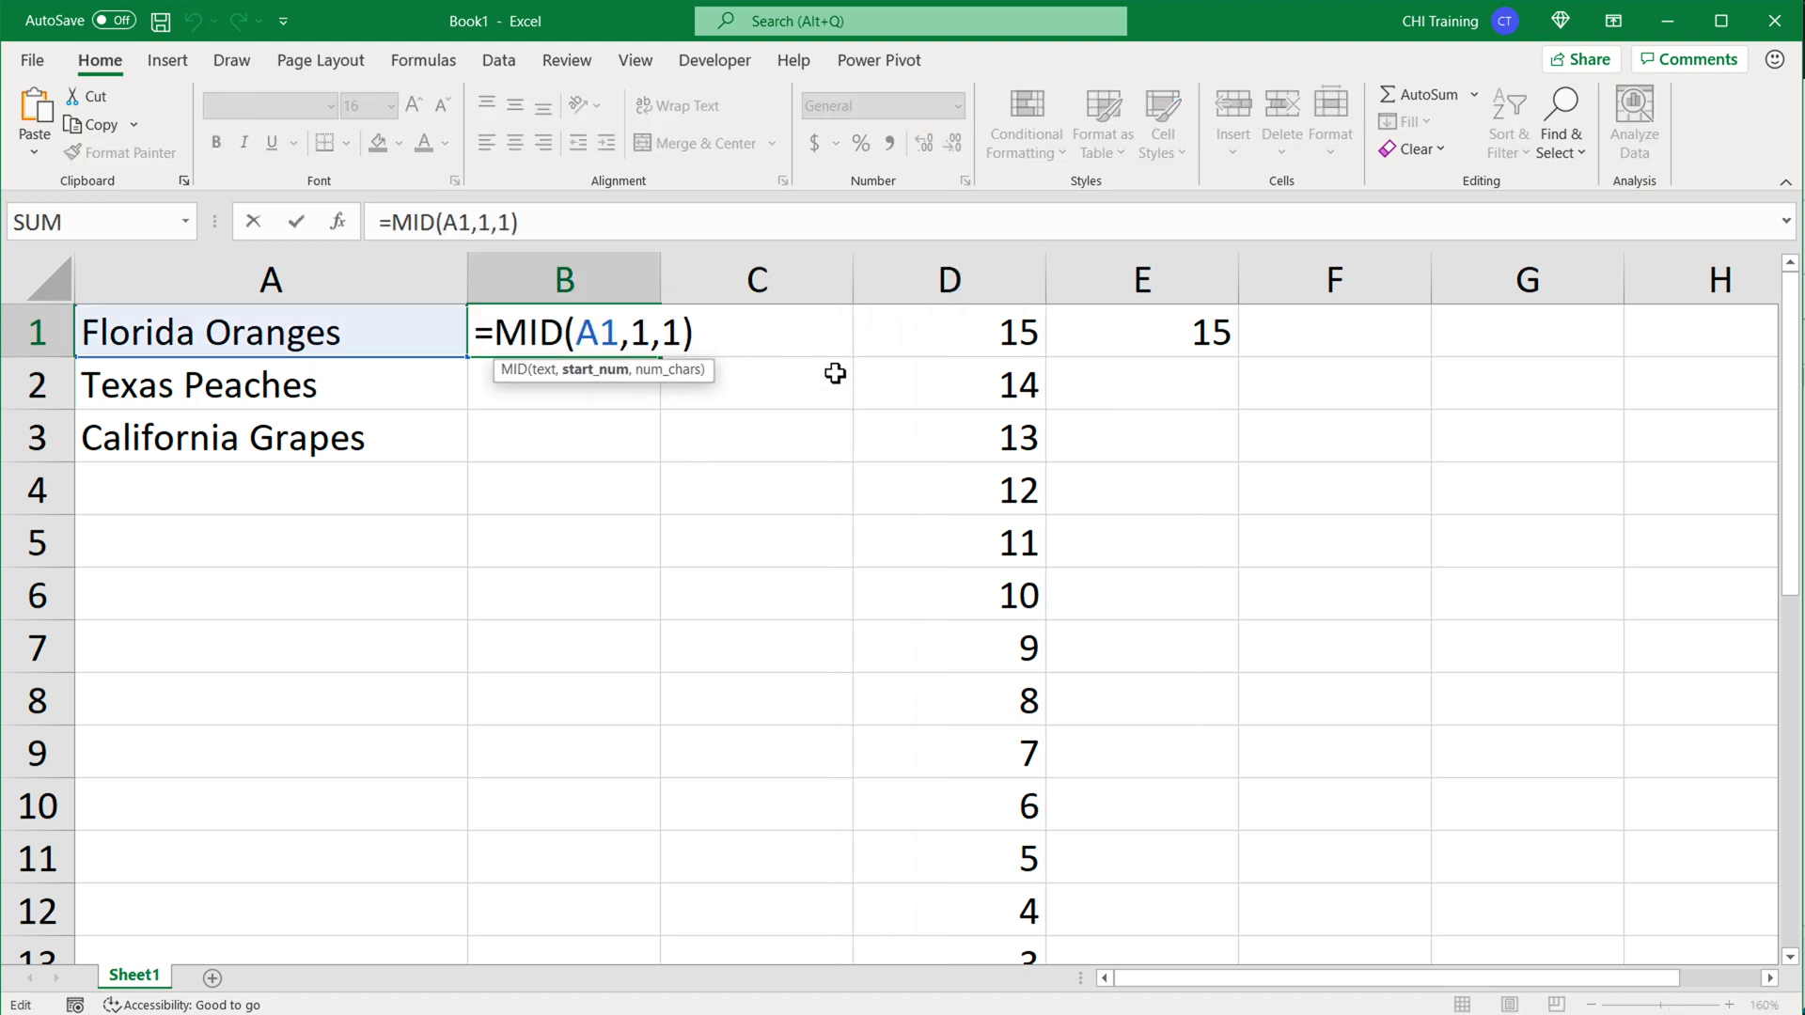
{"action": "key", "text": "BackSpace"}
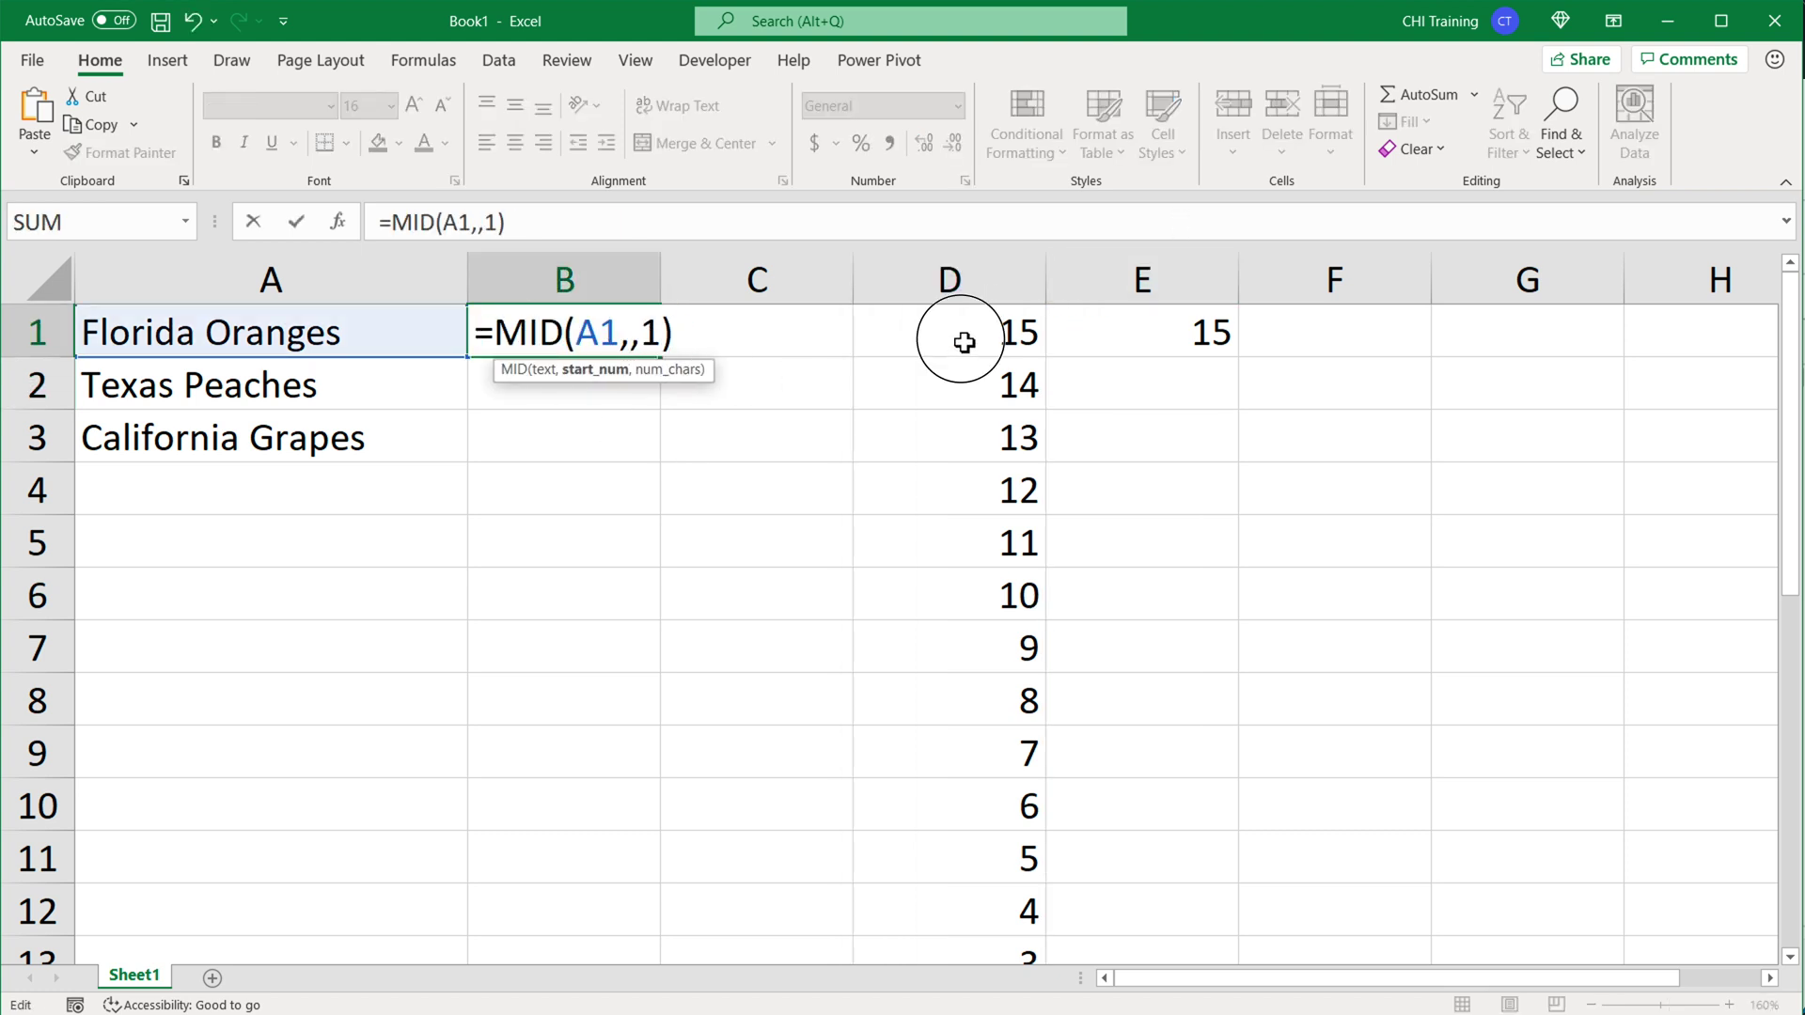
{"action": "left_click_drag", "start_coordinate": [959, 335], "coordinate": [930, 849]}
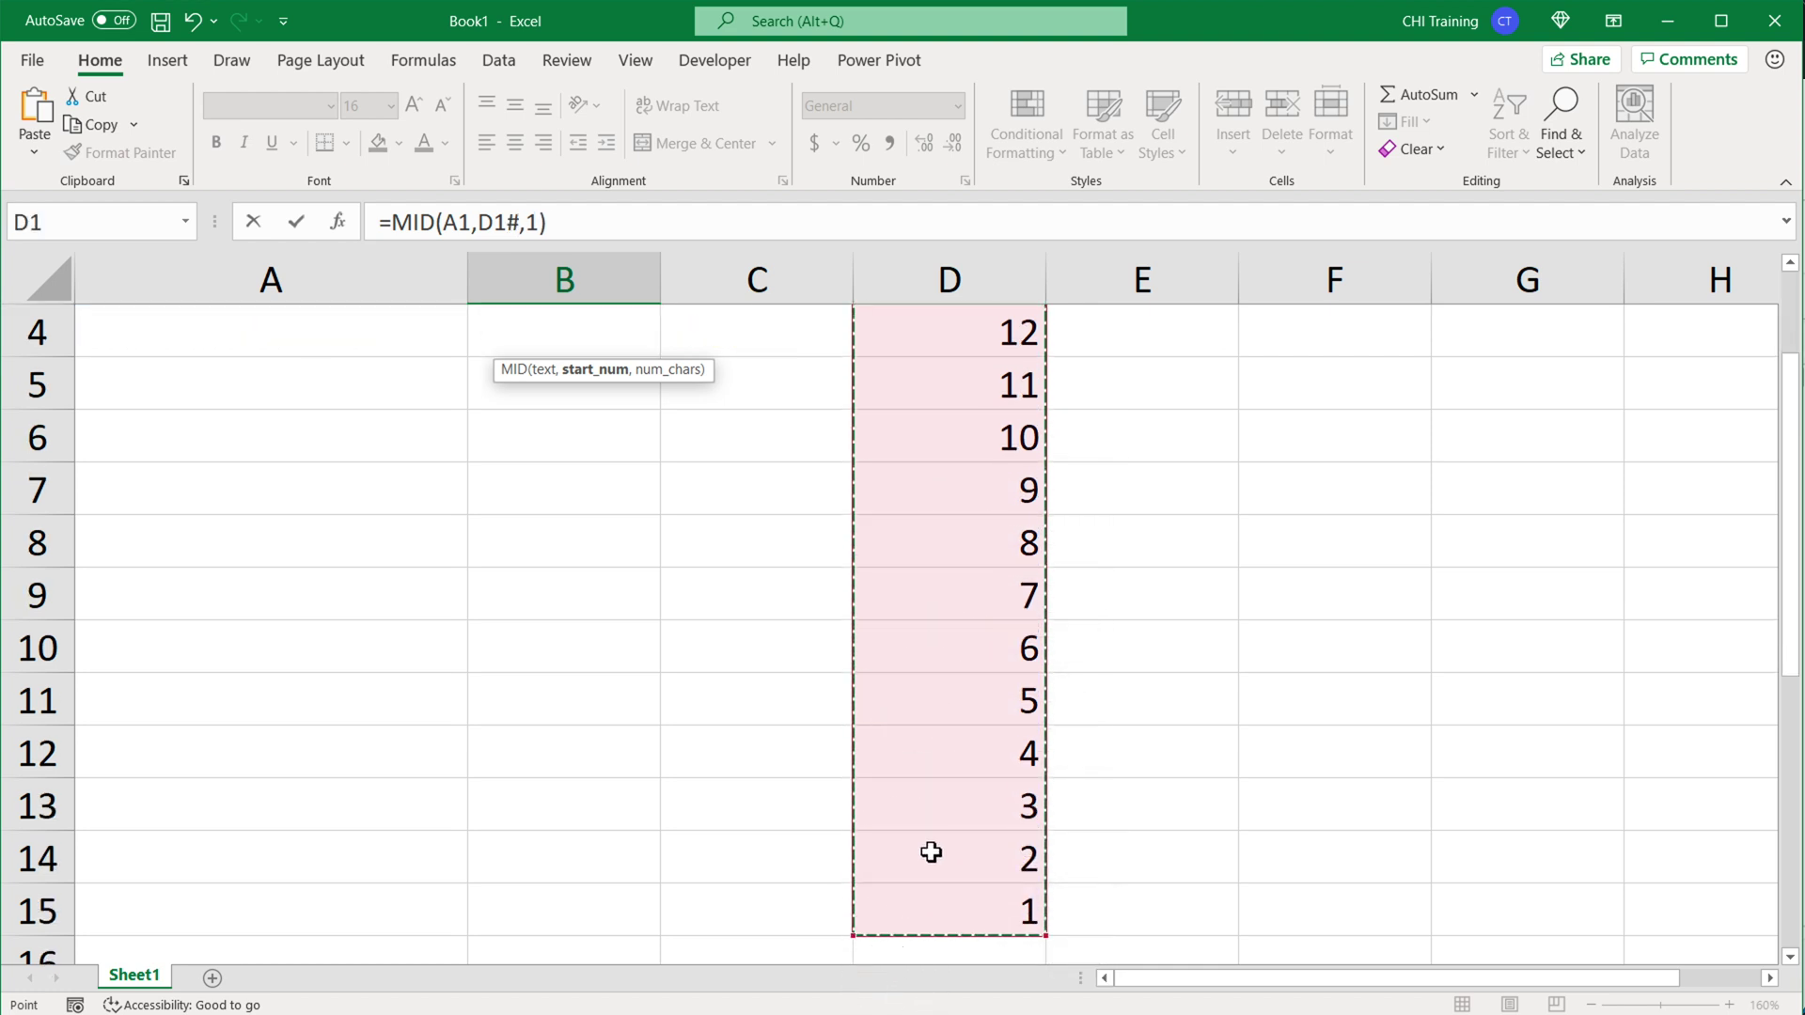
{"action": "scroll", "coordinate": [977, 571], "scroll_direction": "down", "scroll_amount": 1}
{"action": "scroll", "coordinate": [951, 592], "scroll_direction": "up", "scroll_amount": 2}
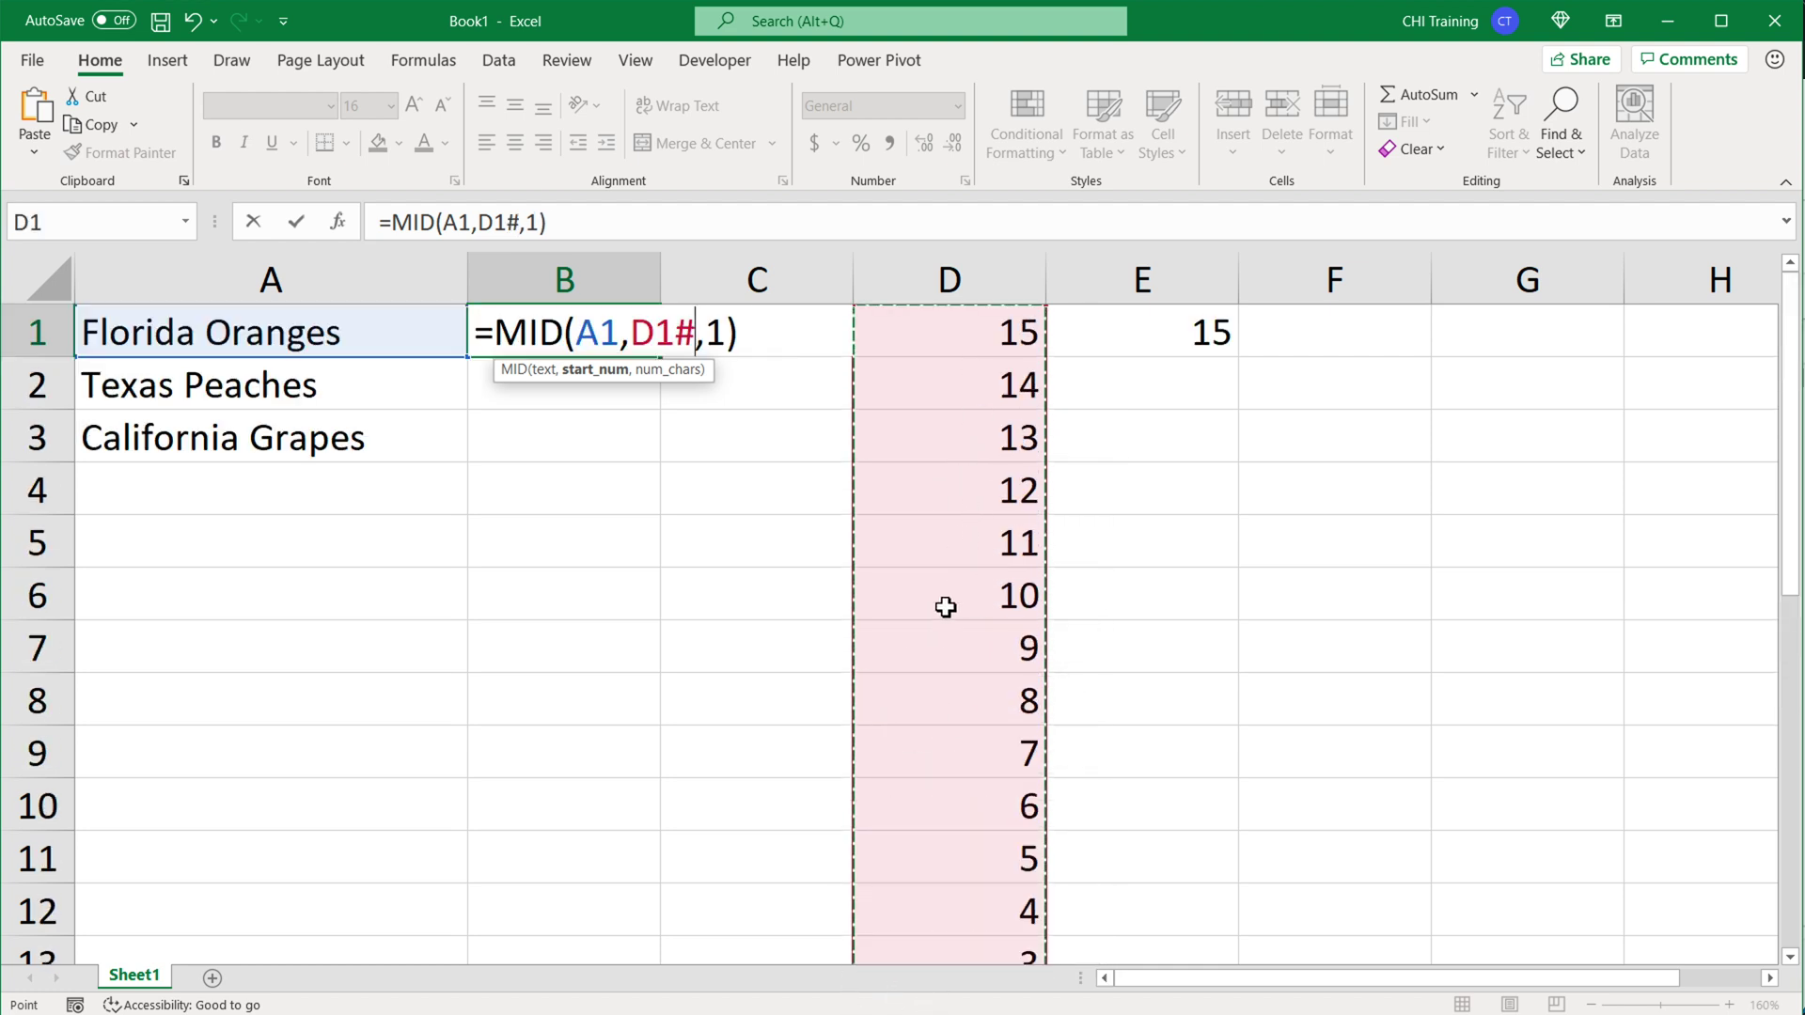
{"action": "key", "text": "Return"}
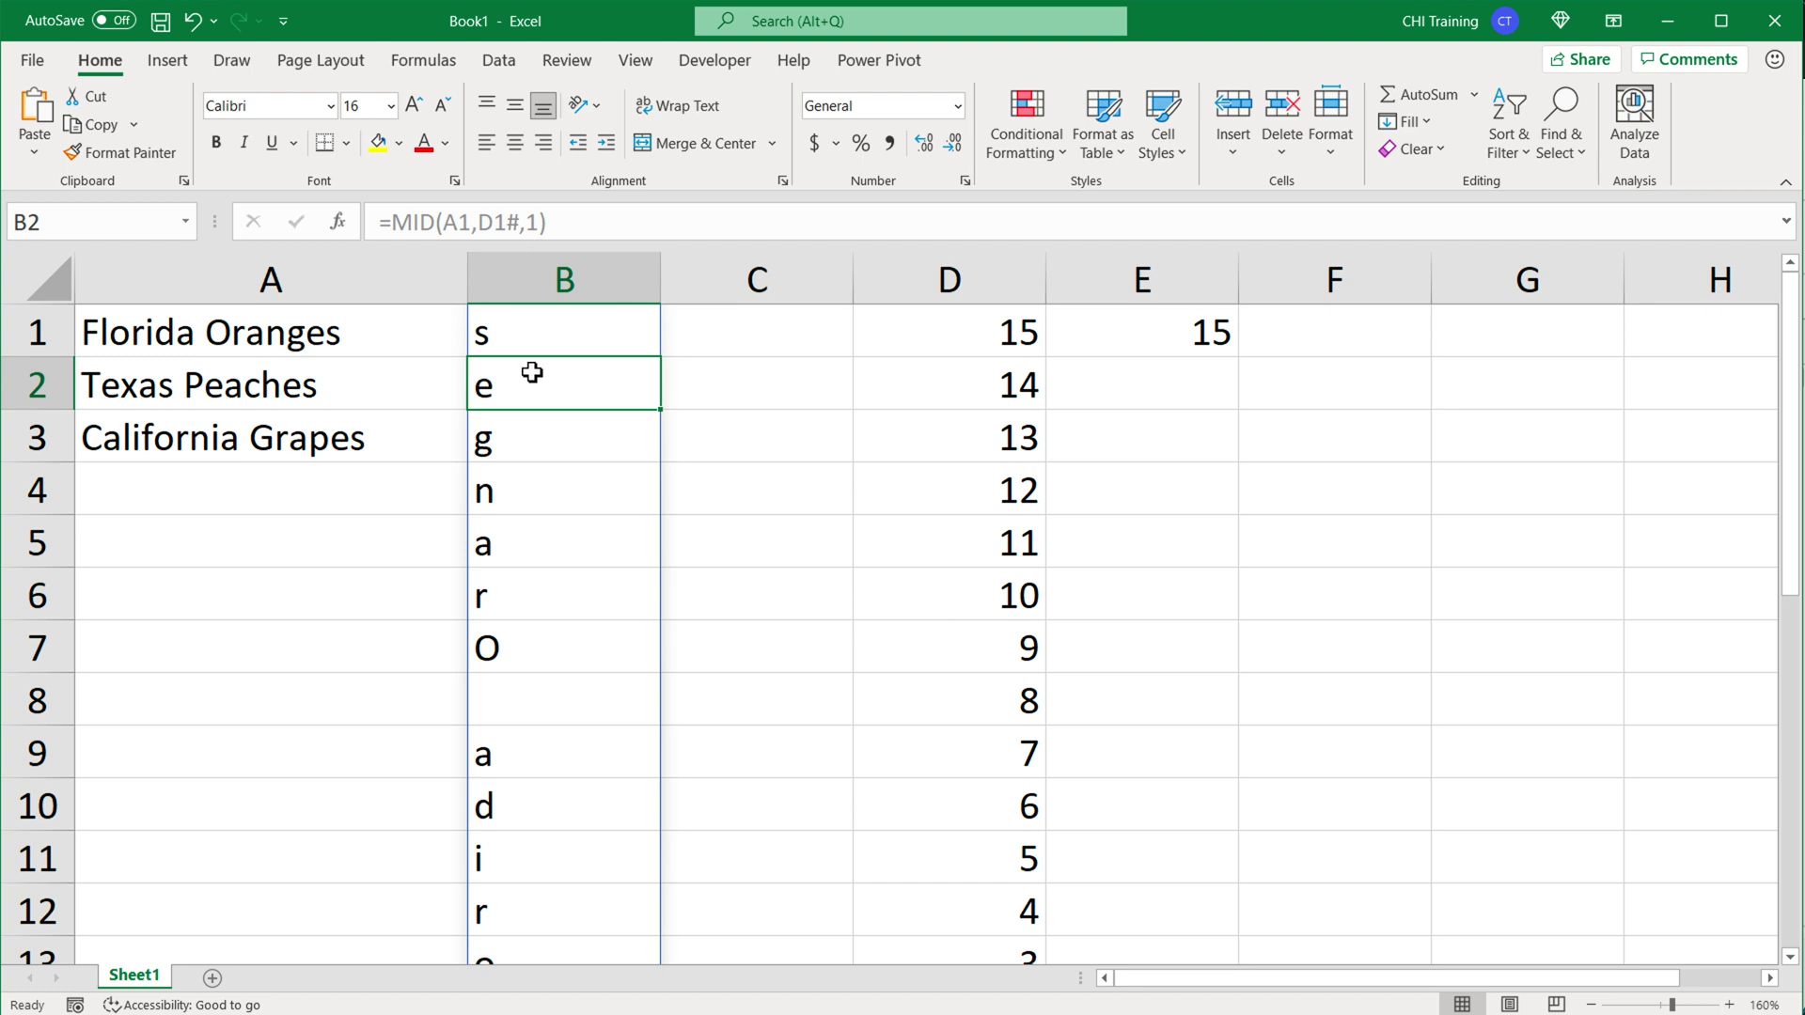
{"action": "left_click_drag", "start_coordinate": [522, 344], "coordinate": [475, 366]}
{"action": "scroll", "coordinate": [540, 745], "scroll_direction": "down", "scroll_amount": 2}
{"action": "scroll", "coordinate": [540, 746], "scroll_direction": "down", "scroll_amount": 1}
{"action": "scroll", "coordinate": [544, 487], "scroll_direction": "up", "scroll_amount": 3}
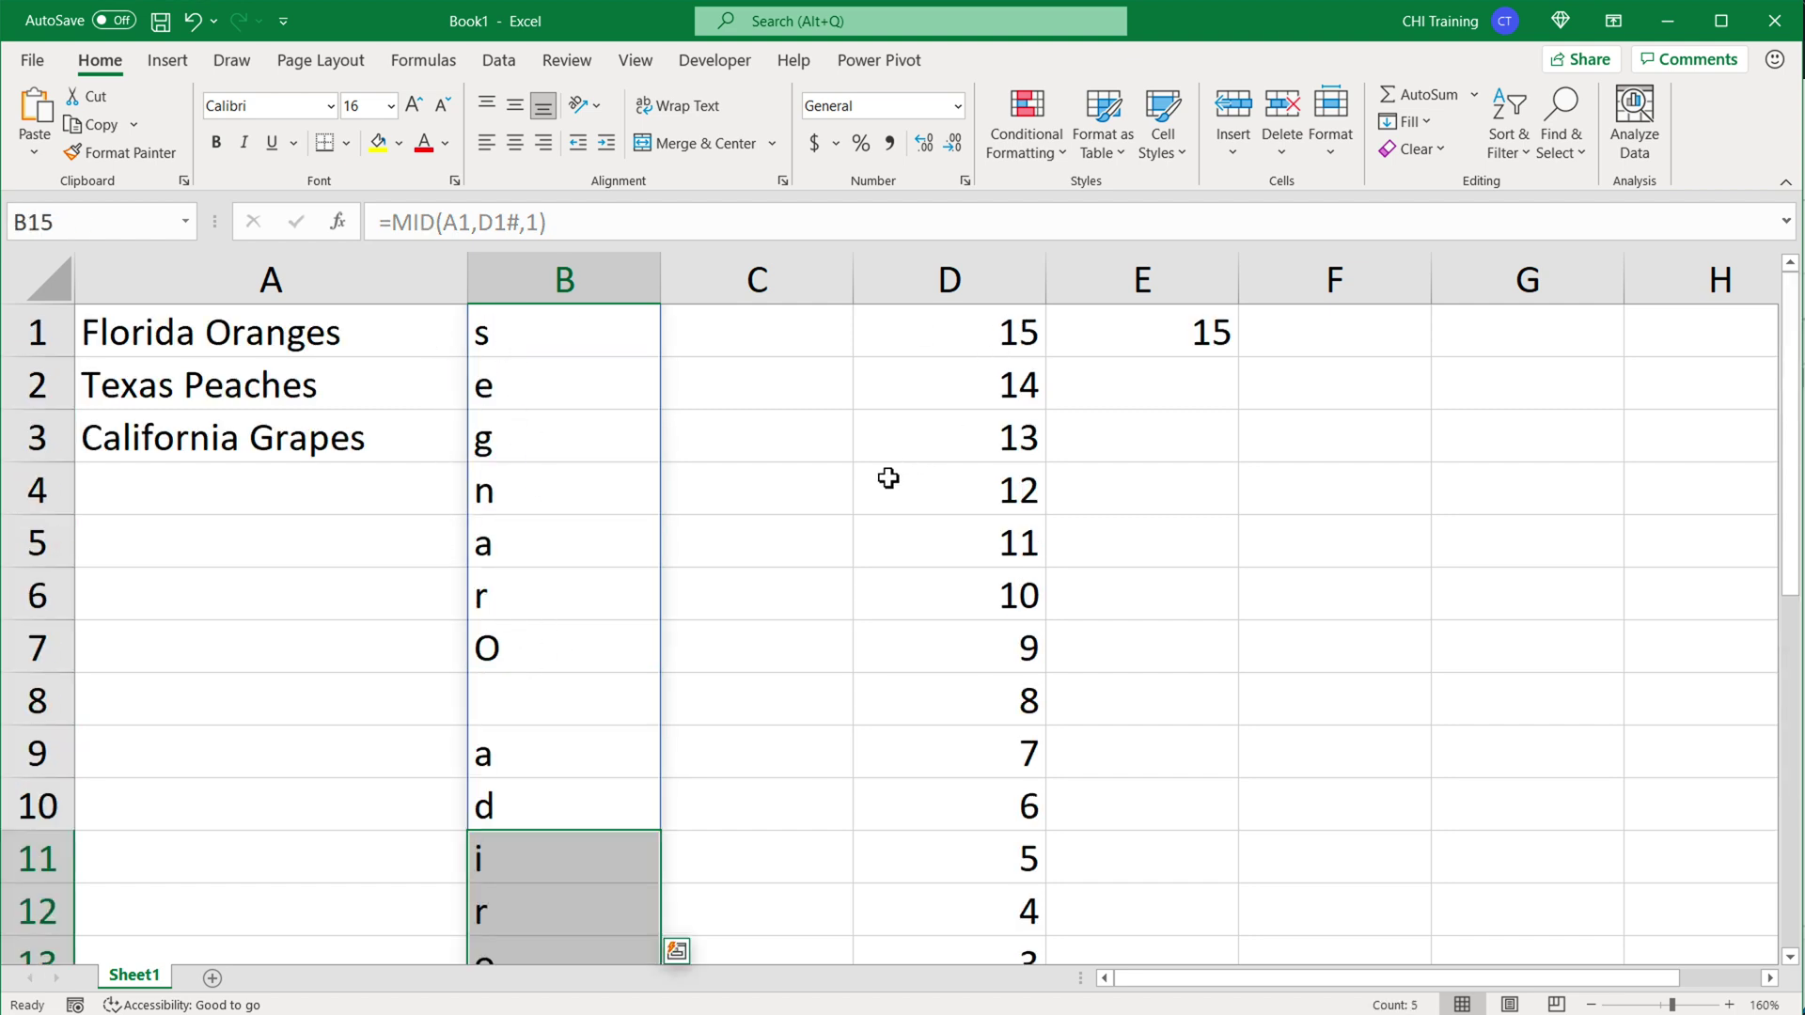
{"action": "left_click", "coordinate": [994, 341]}
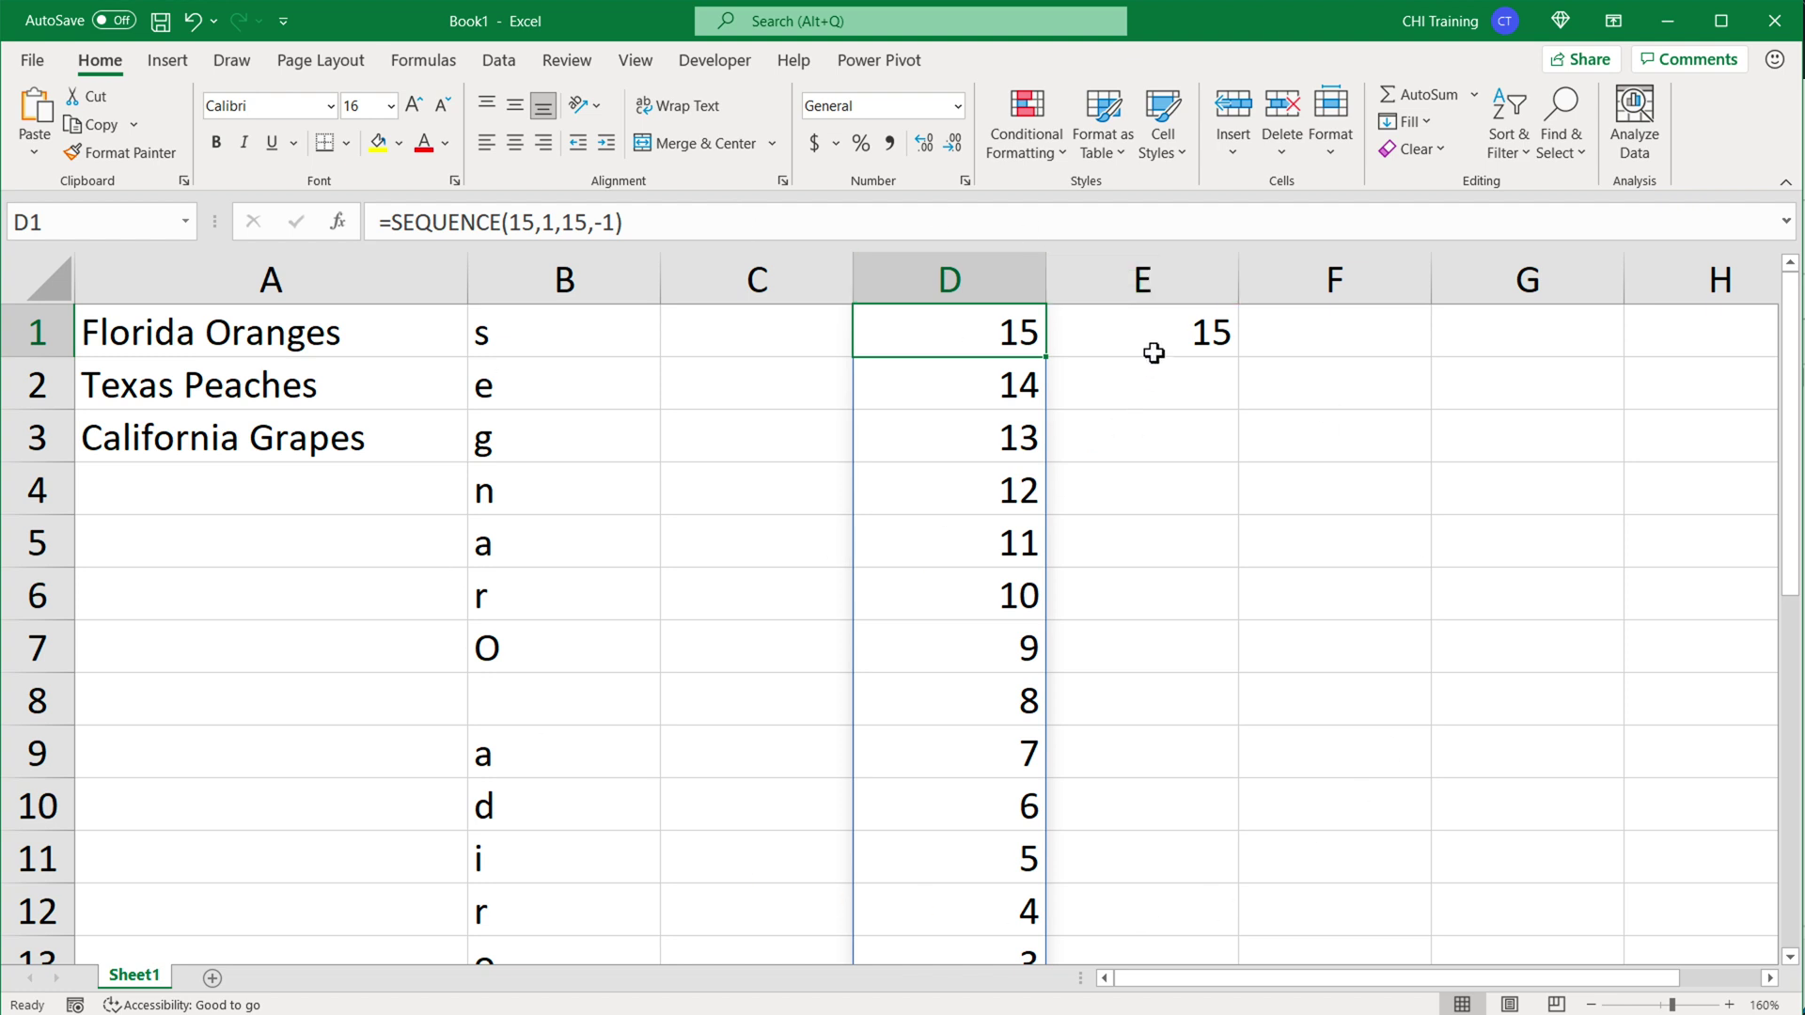
Replace both 15s in D1's formula with LEN(A1), giving =SEQUENCE(LEN(A1),1,LEN(A1),-1).
{"action": "double_click", "coordinate": [968, 341]}
{"action": "key", "text": "Escape"}
{"action": "left_click", "coordinate": [1149, 342]}
{"action": "double_click", "coordinate": [1081, 340]}
{"action": "left_click_drag", "start_coordinate": [1078, 340], "coordinate": [1289, 335]}
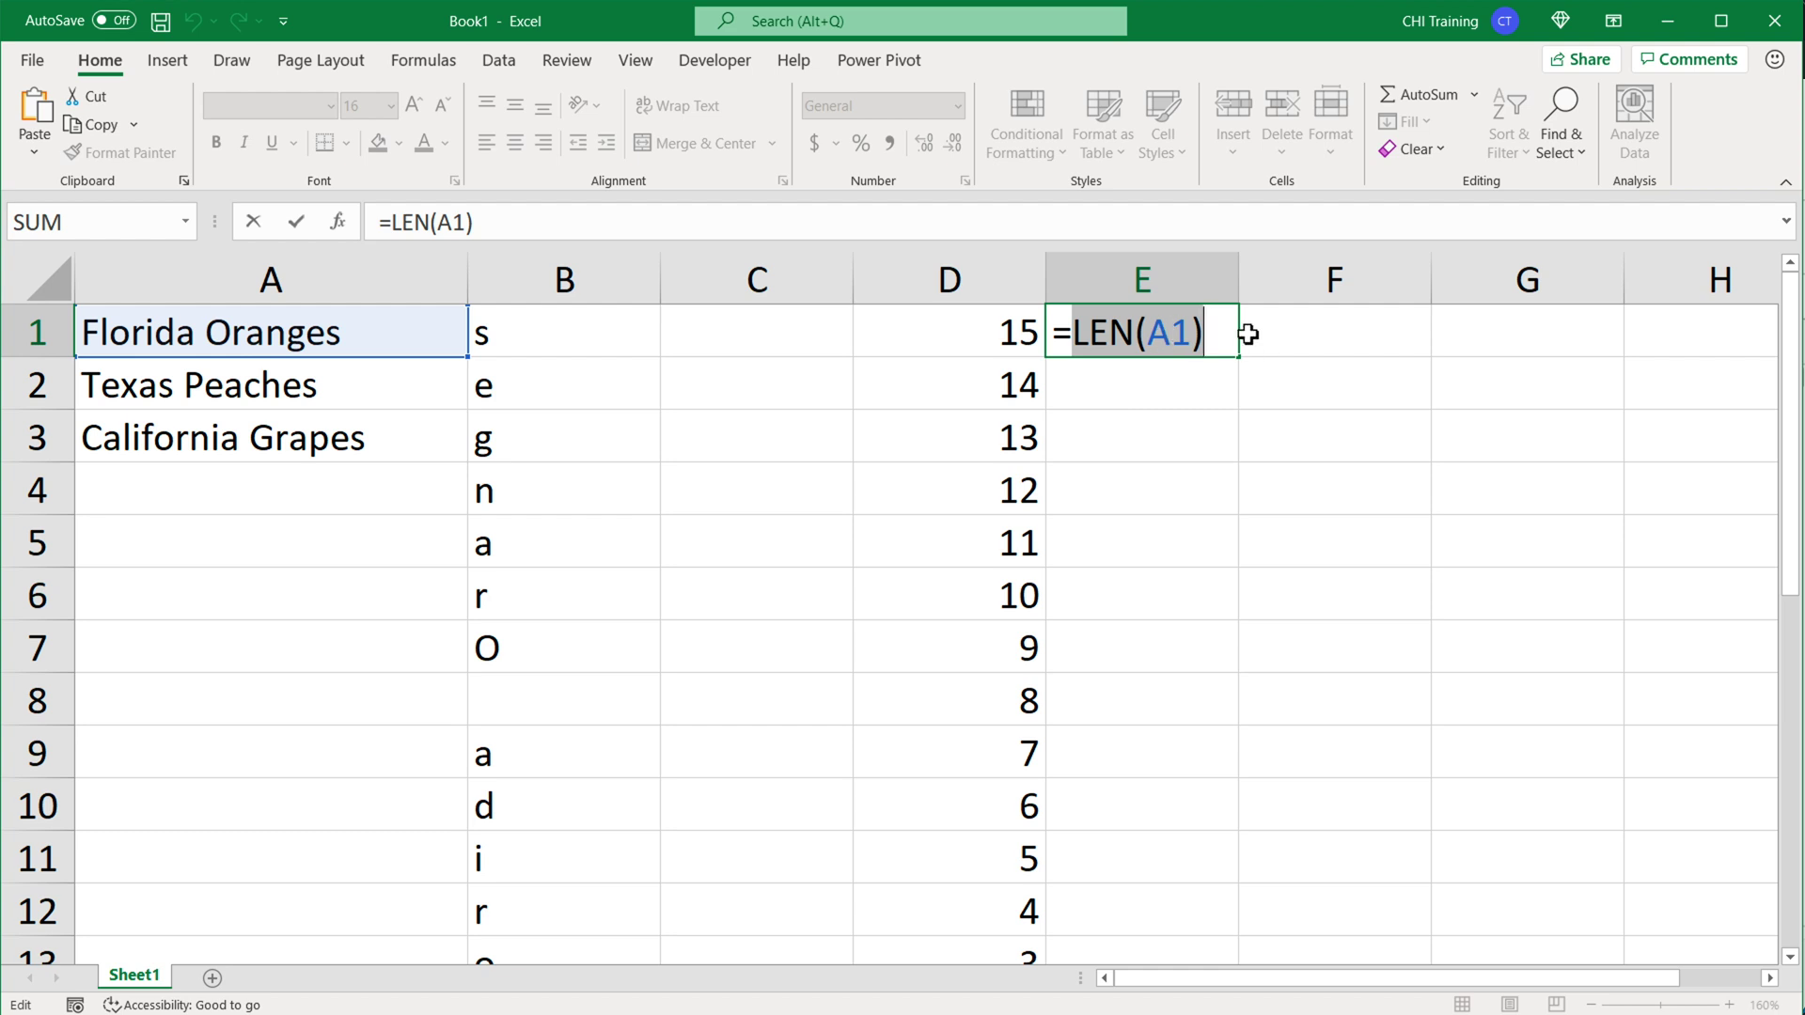
{"action": "key", "text": "Escape"}
{"action": "left_click", "coordinate": [1007, 342]}
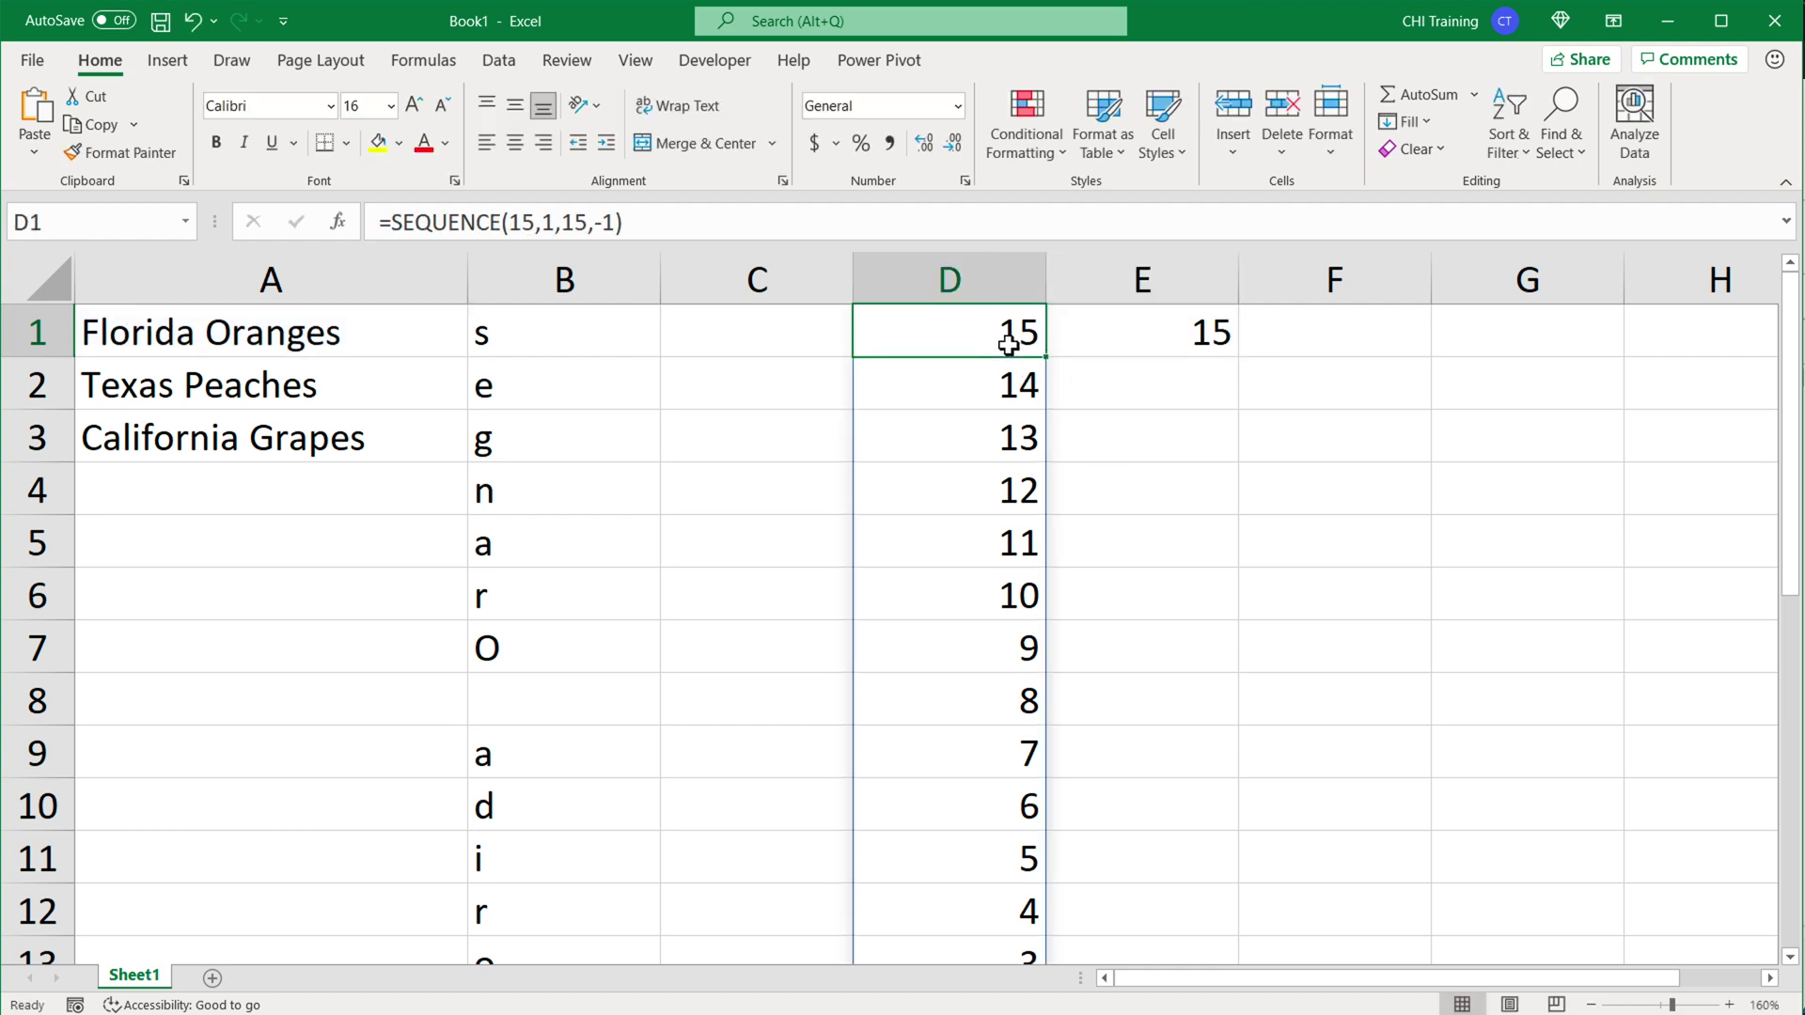
{"action": "double_click", "coordinate": [1007, 342]}
{"action": "left_click_drag", "start_coordinate": [1113, 334], "coordinate": [1080, 339]}
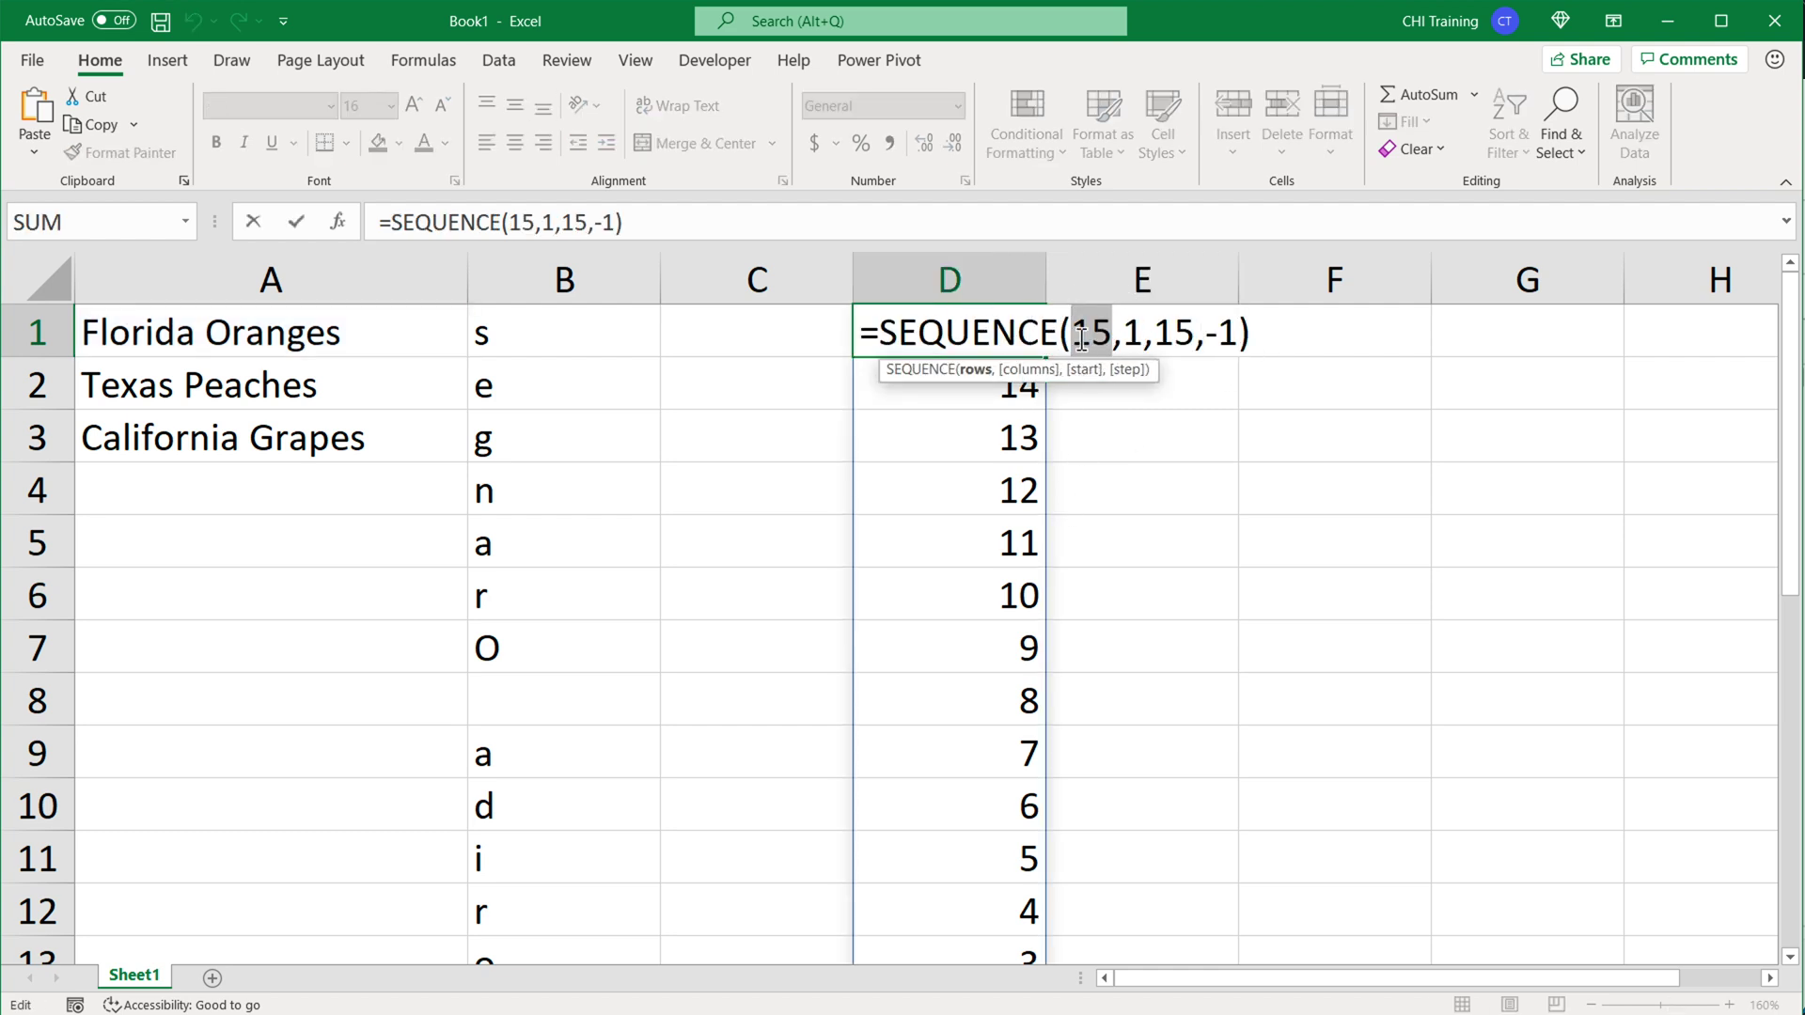
{"action": "type", "text": "LEN(A1)"}
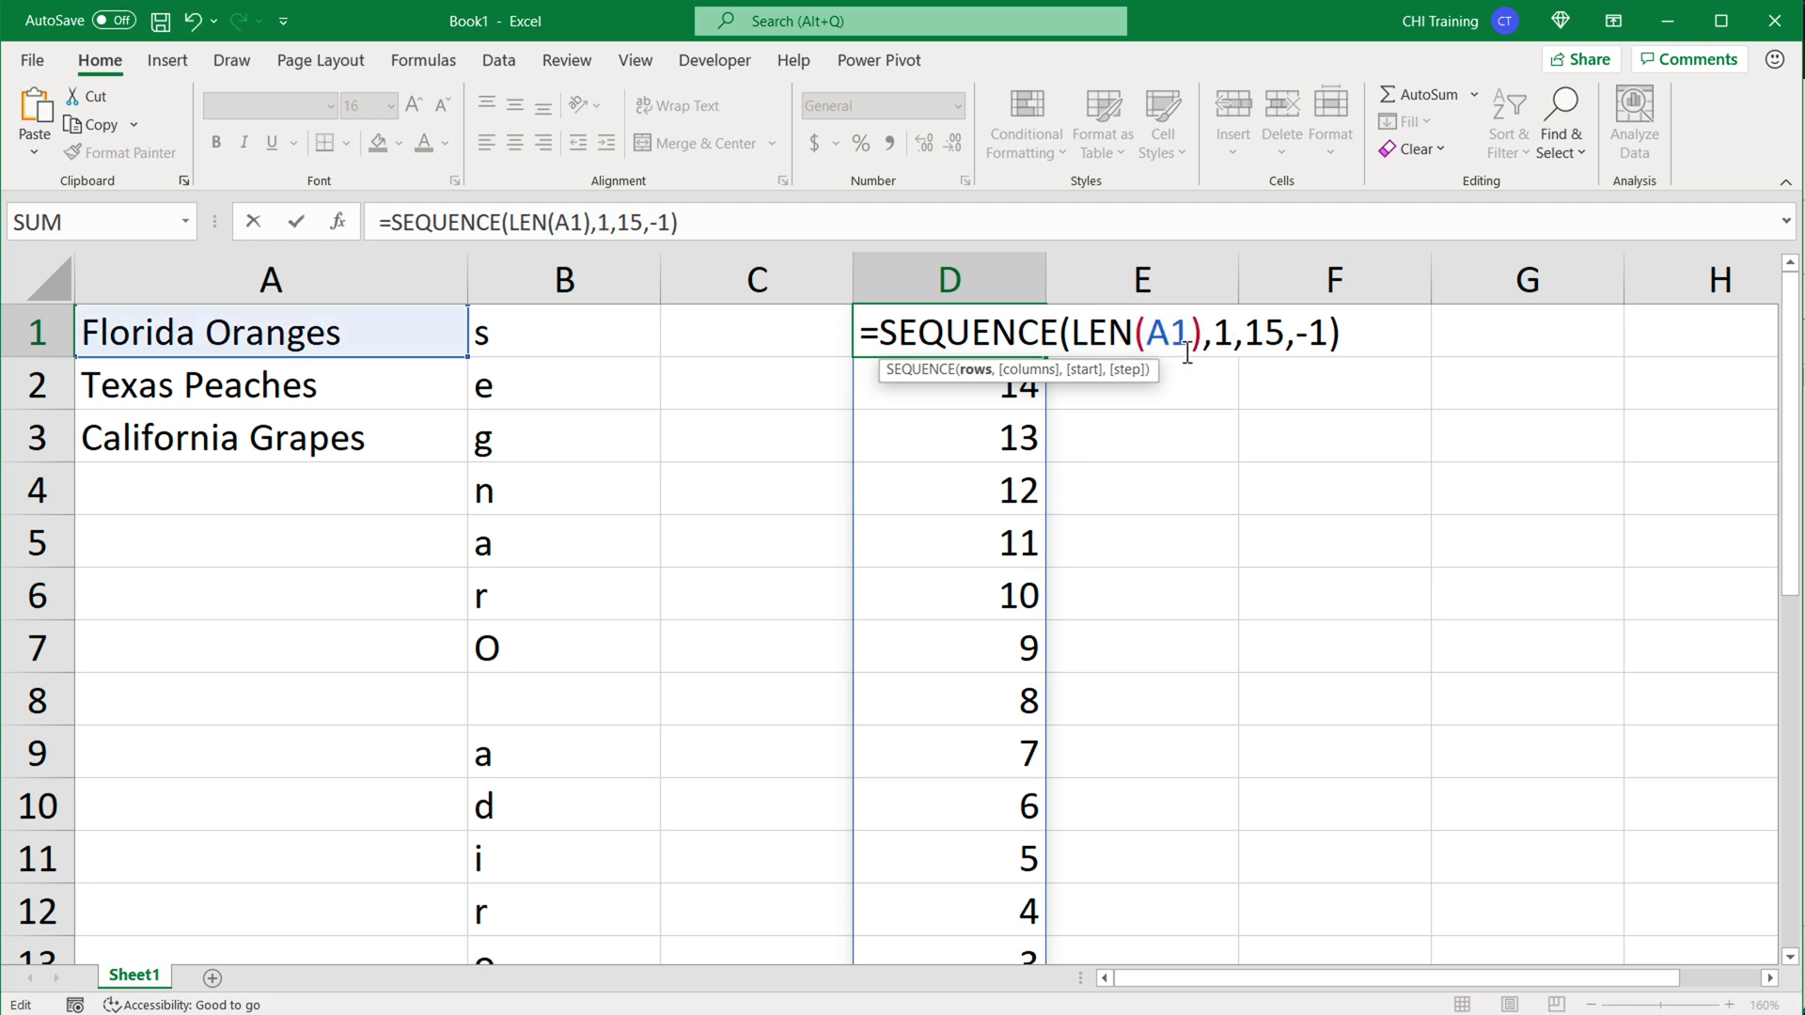
{"action": "double_click", "coordinate": [1268, 345]}
{"action": "type", "text": "LEN(A1)"}
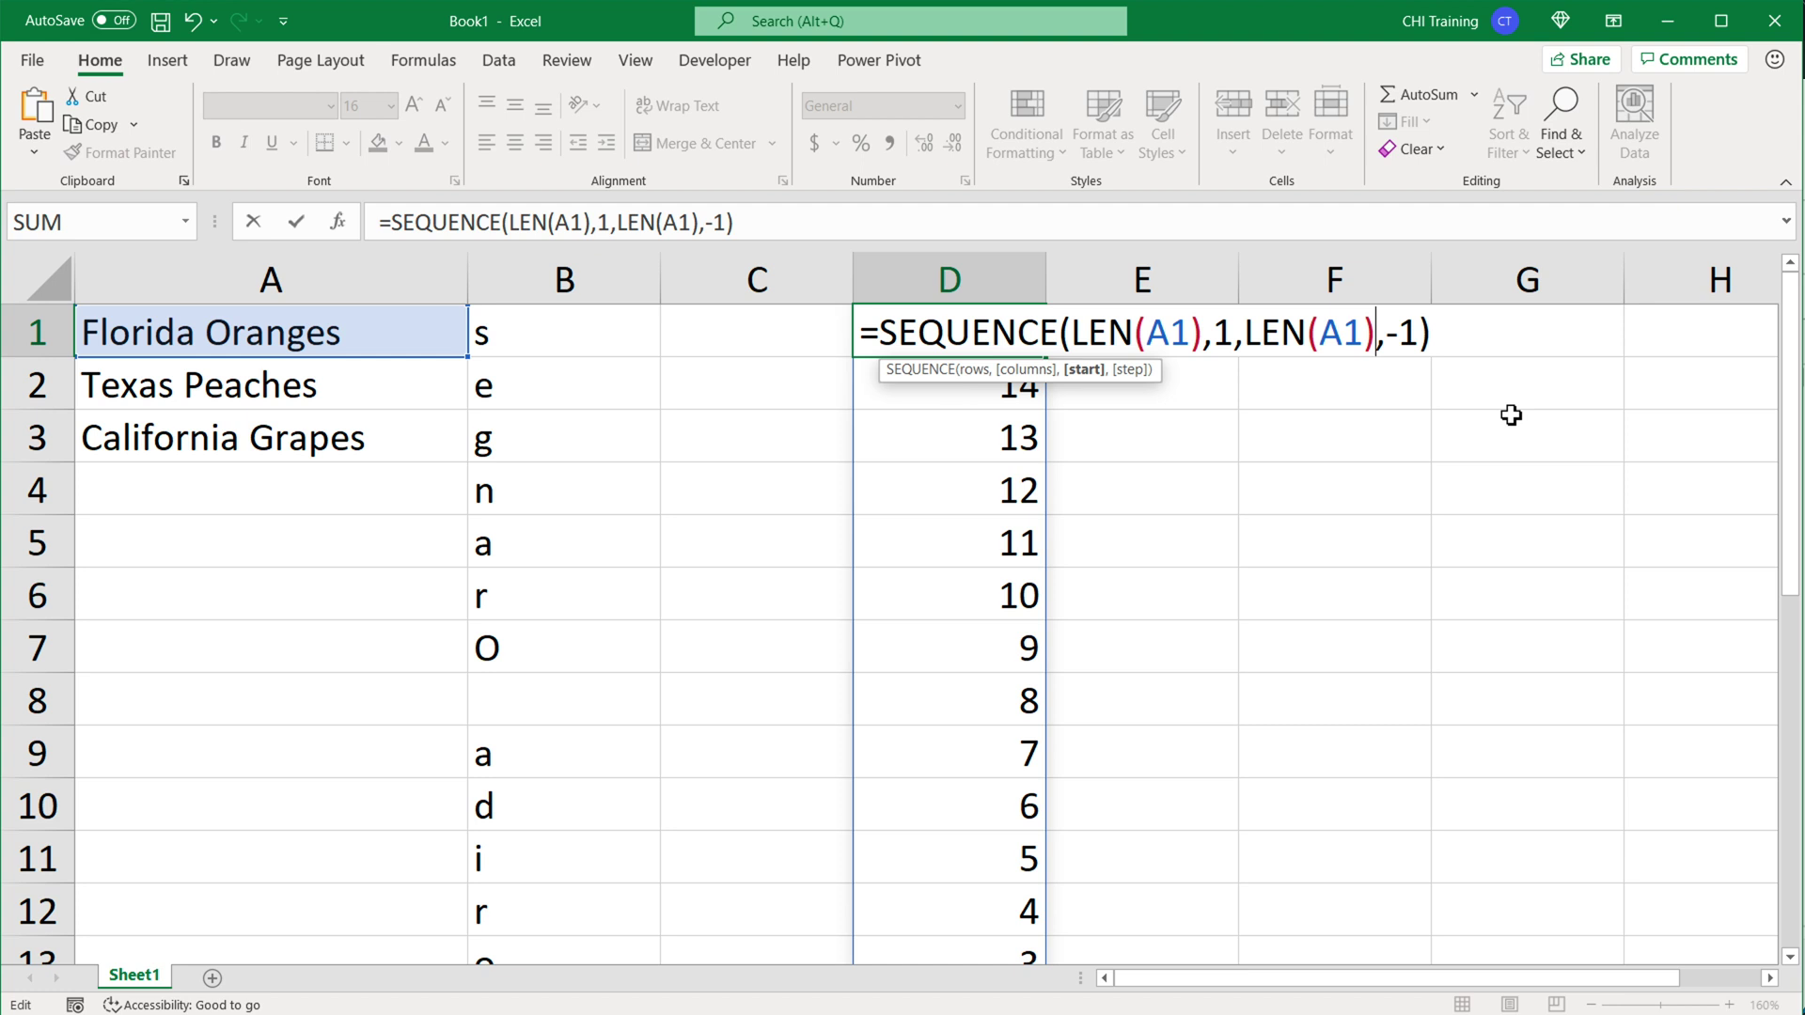
{"action": "key", "text": "Return"}
Delete the helper LEN formula from E1.
{"action": "left_click", "coordinate": [896, 353]}
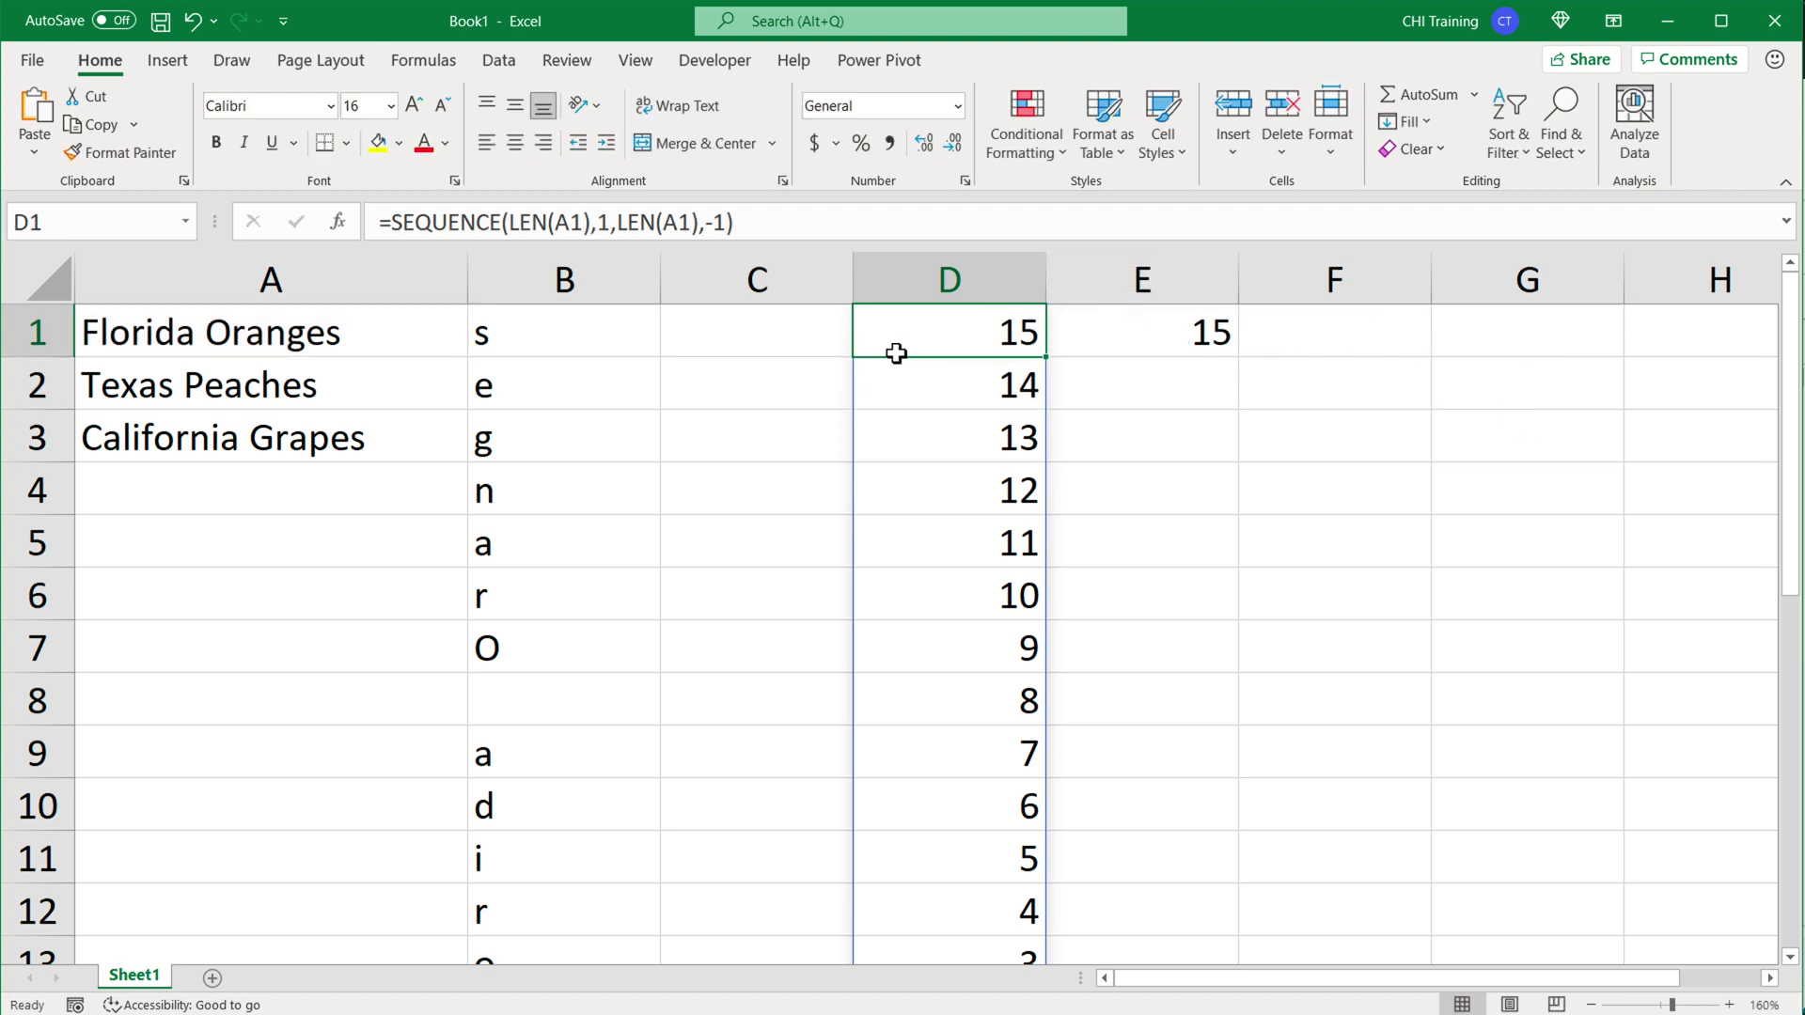
{"action": "left_click", "coordinate": [1197, 344]}
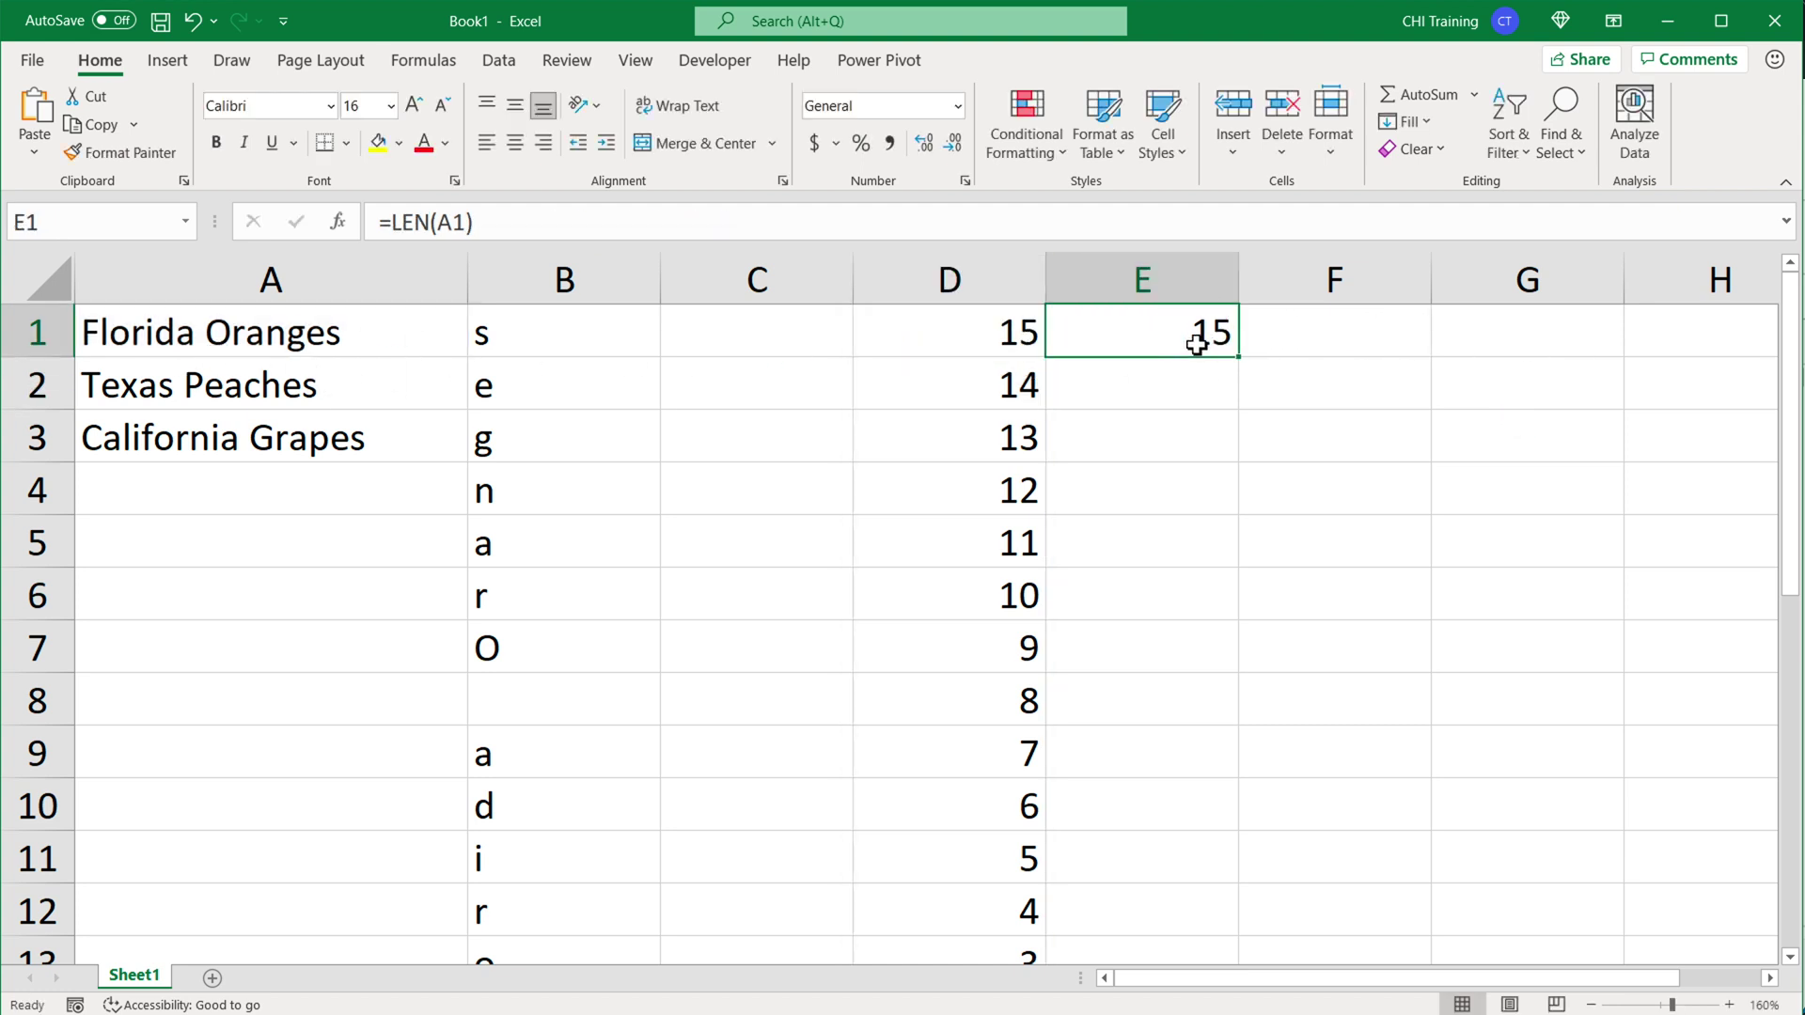
{"action": "key", "text": "BackSpace"}
{"action": "left_click", "coordinate": [930, 335]}
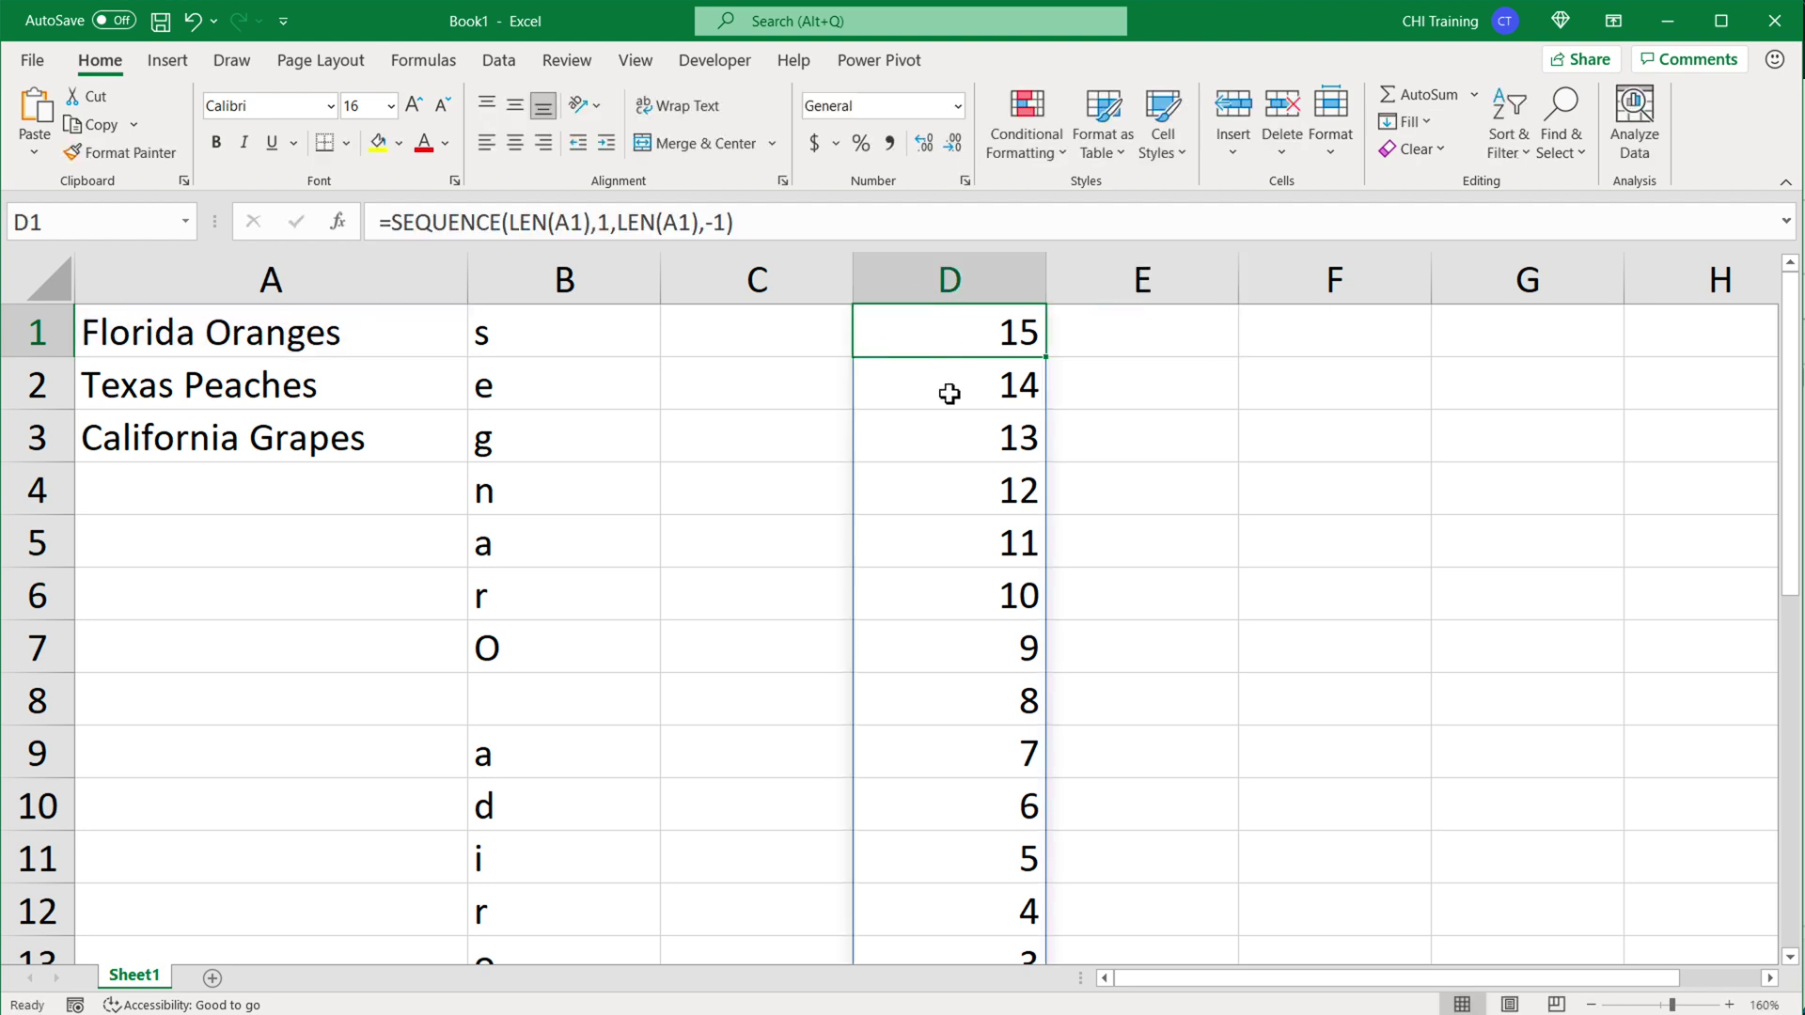
Copy the SEQUENCE(LEN(A1),1,LEN(A1),-1) text from D1's formula.
{"action": "left_click", "coordinate": [510, 336]}
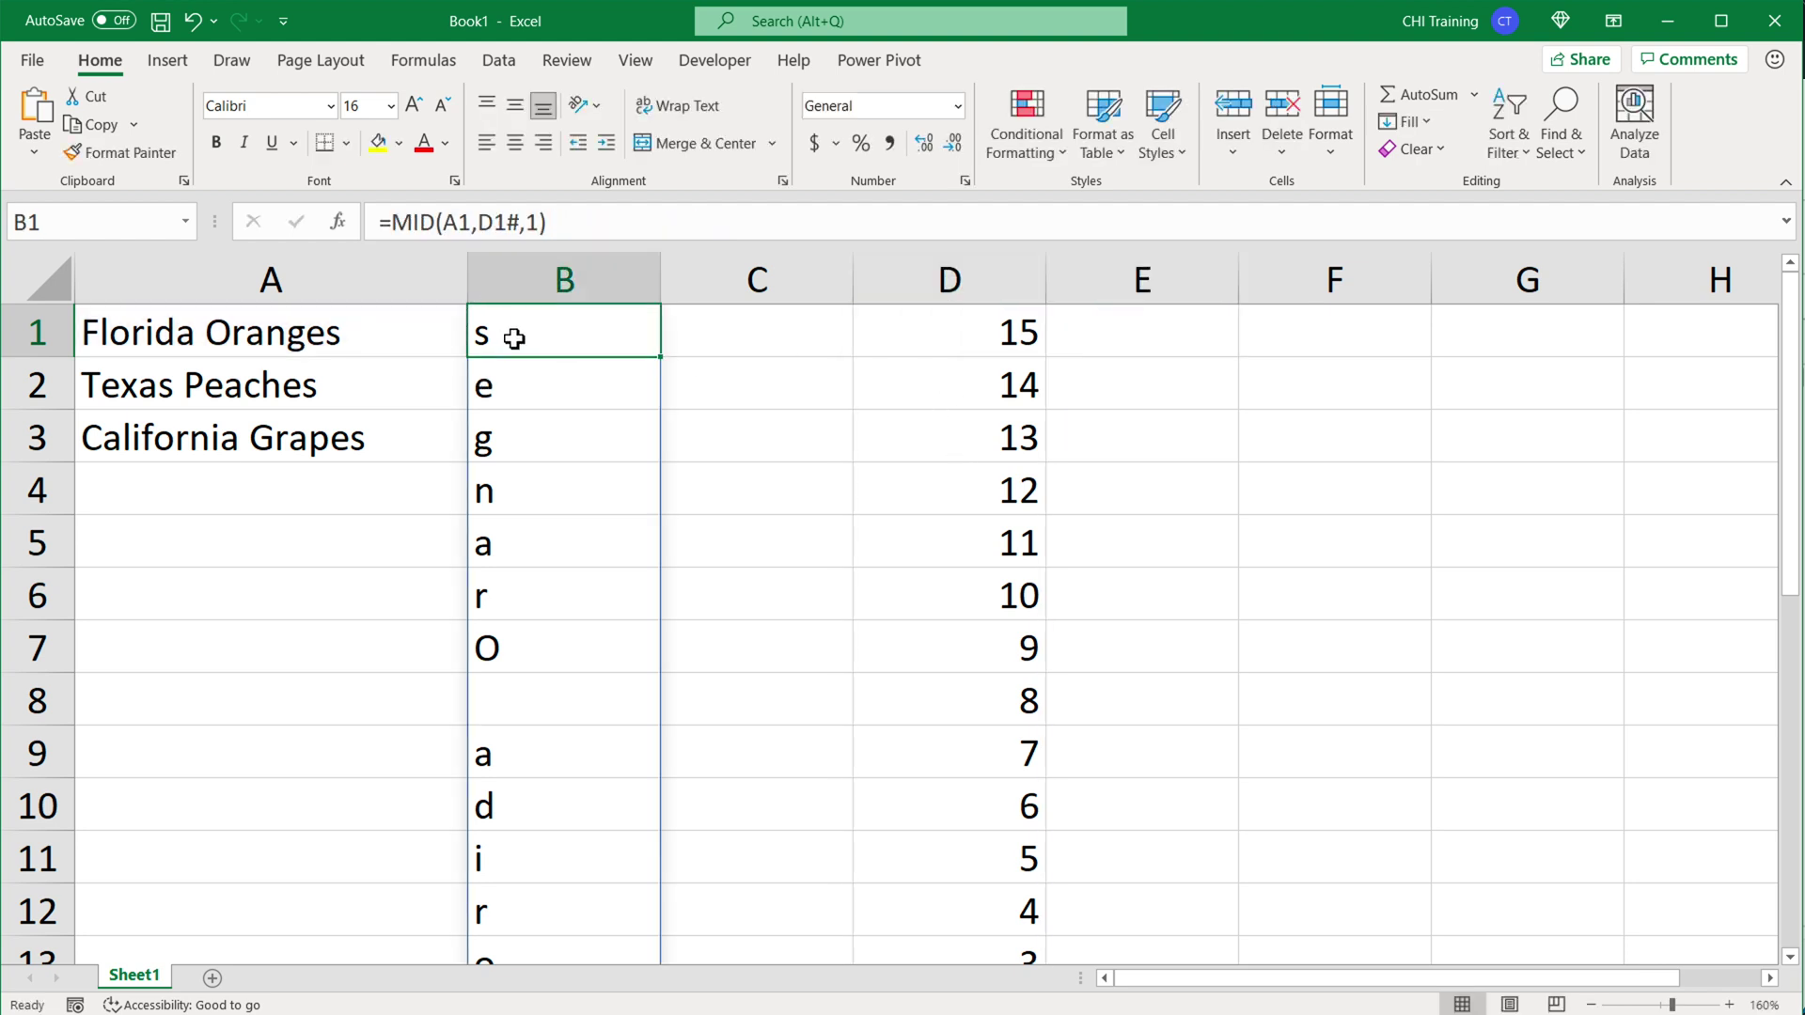
{"action": "double_click", "coordinate": [498, 335]}
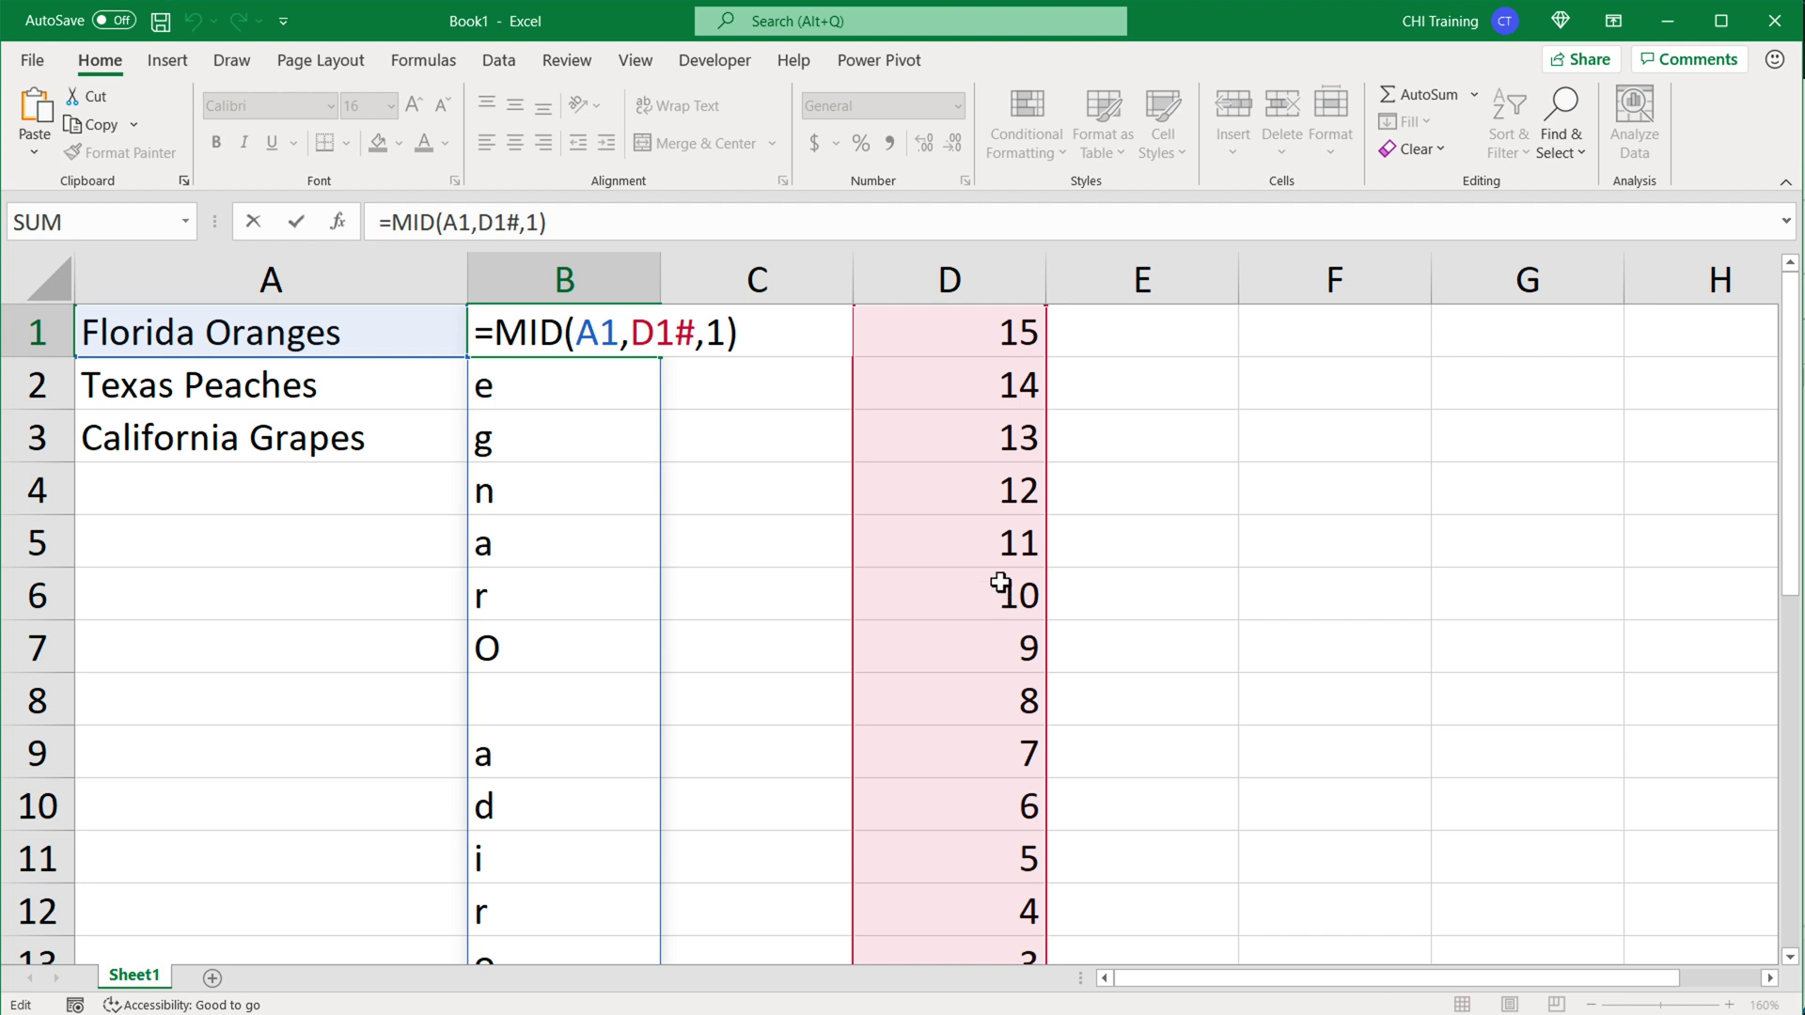
{"action": "key", "text": "Escape"}
{"action": "left_click", "coordinate": [968, 330]}
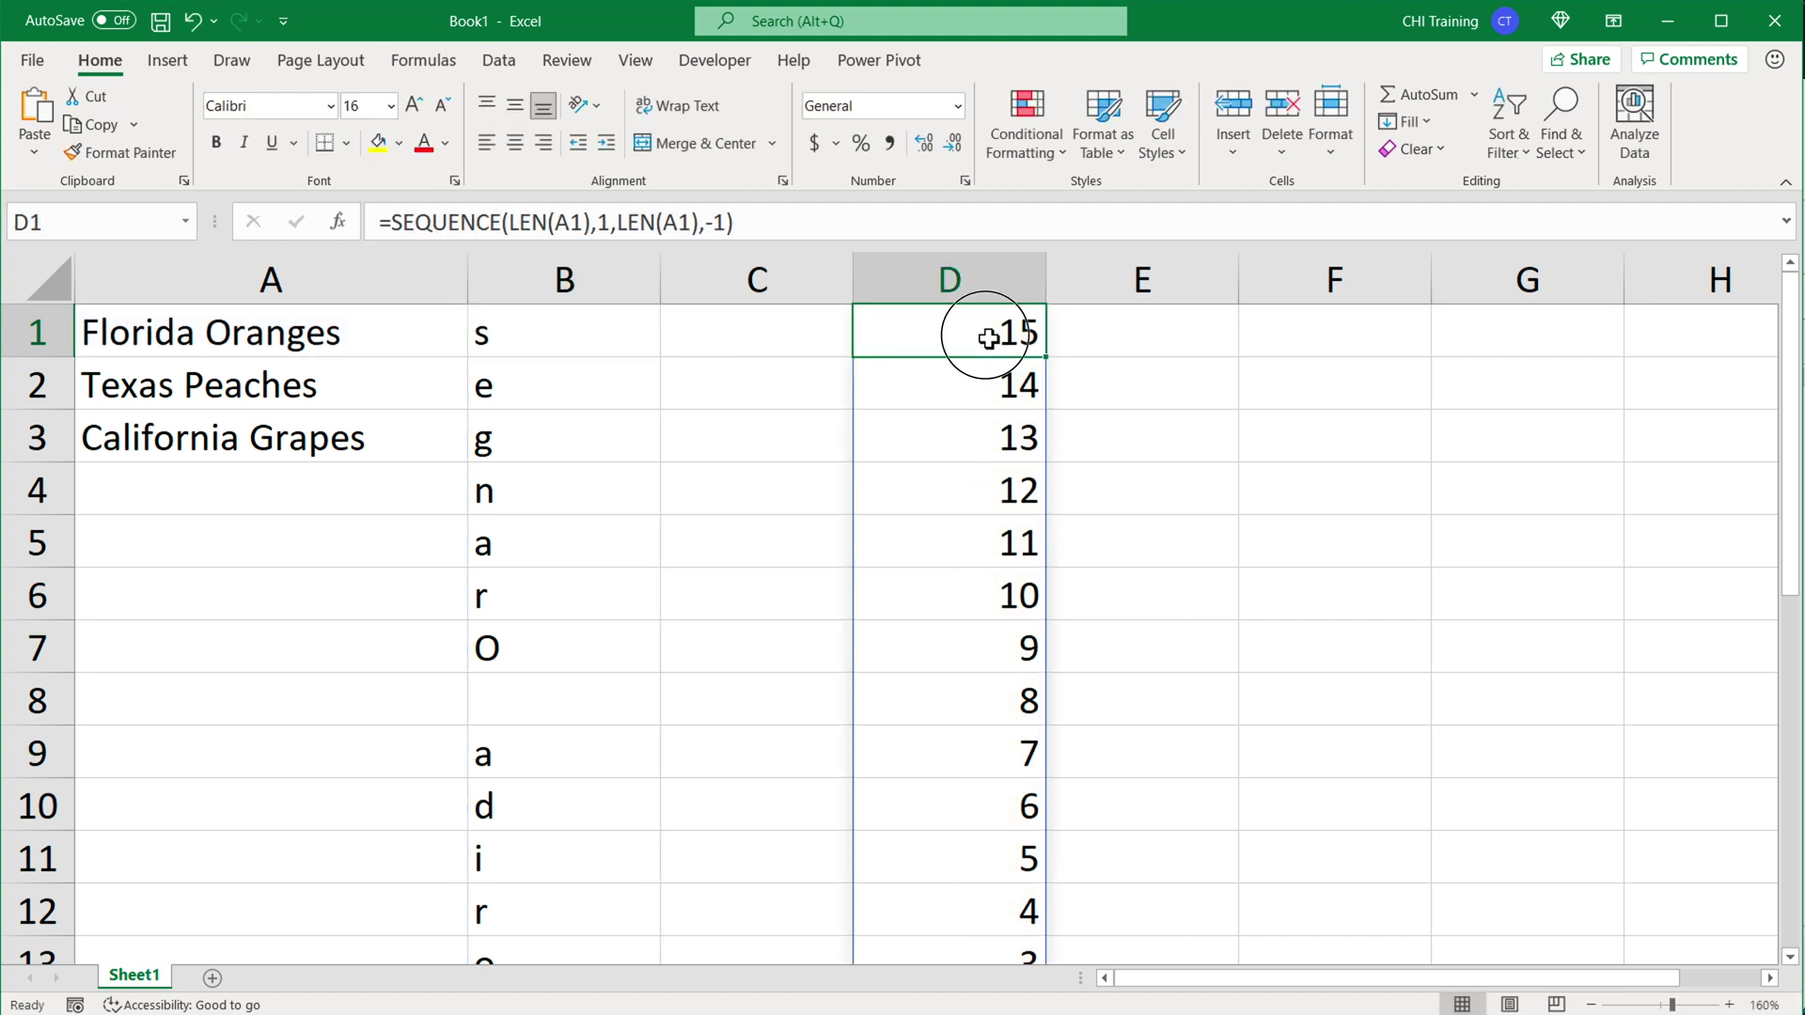
{"action": "double_click", "coordinate": [921, 340]}
{"action": "left_click_drag", "start_coordinate": [888, 340], "coordinate": [1496, 338]}
{"action": "key", "text": "ctrl+c"}
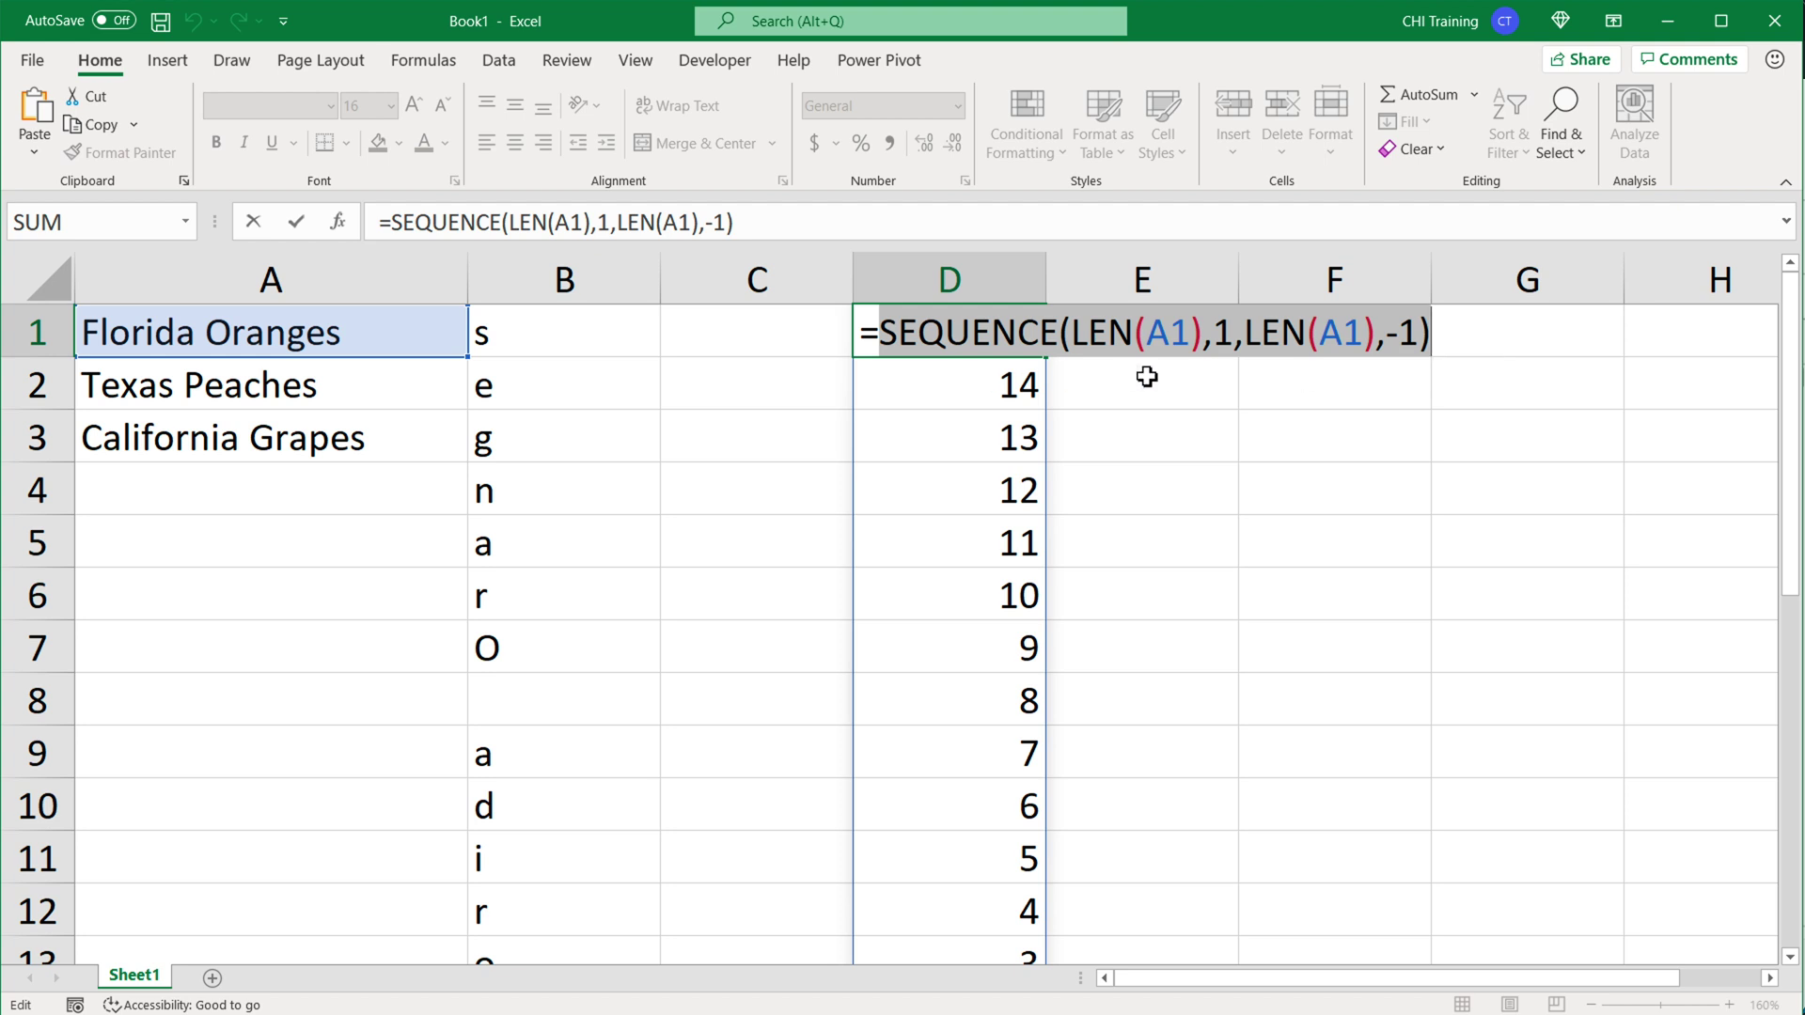
{"action": "key", "text": "Escape"}
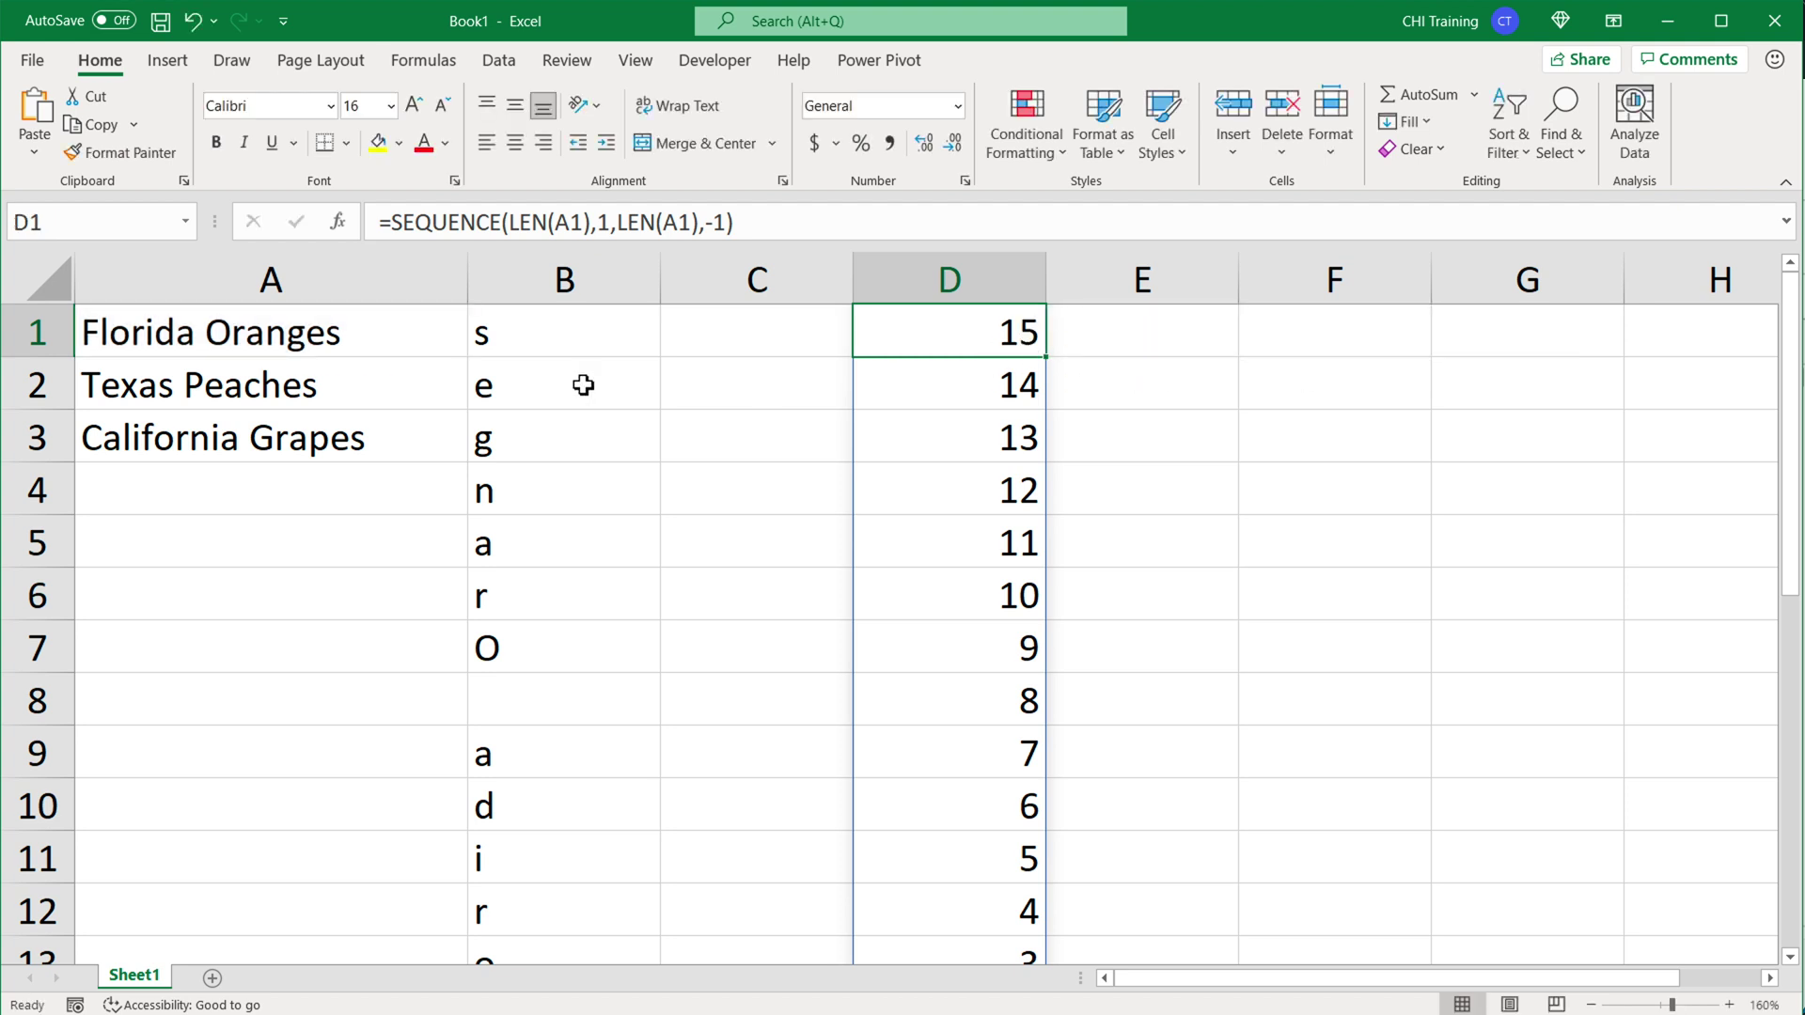
Paste the SEQUENCE text in place of D1# in B1's MID formula.
{"action": "left_click", "coordinate": [564, 334]}
{"action": "double_click", "coordinate": [563, 334]}
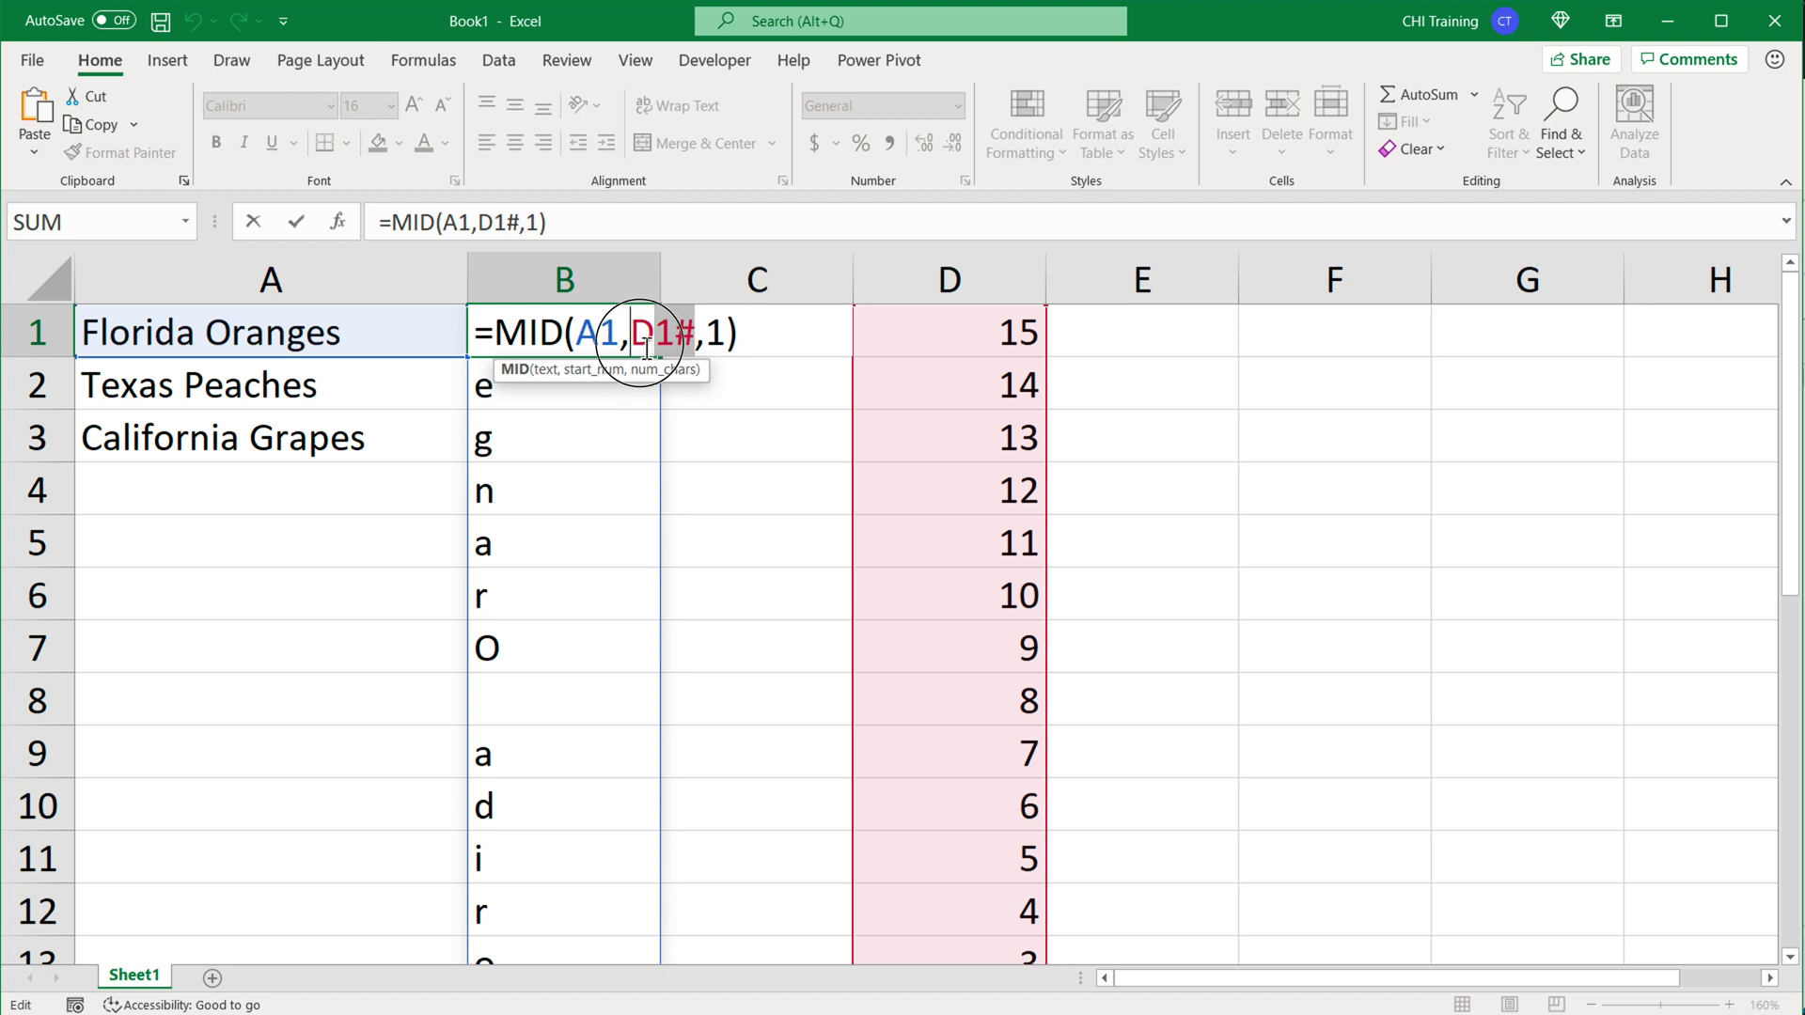
{"action": "left_click_drag", "start_coordinate": [628, 335], "coordinate": [697, 338]}
{"action": "key", "text": "BackSpace"}
{"action": "key", "text": "ctrl+v"}
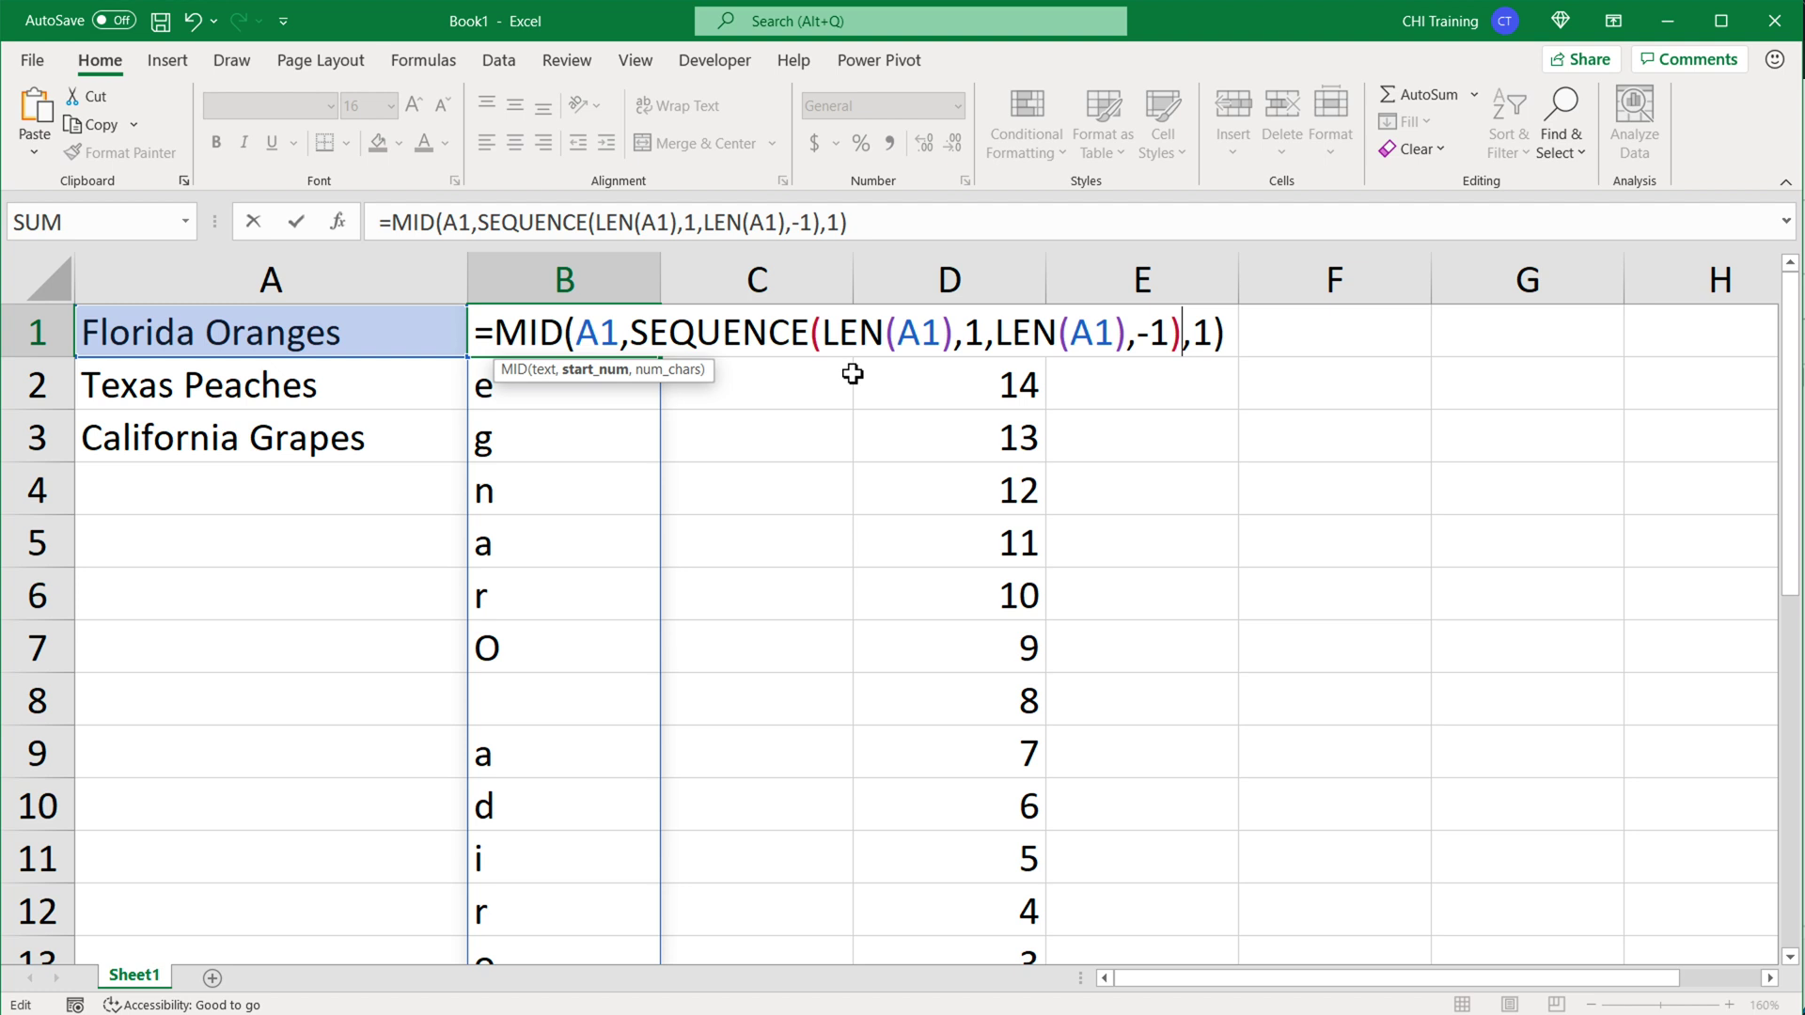
{"action": "key", "text": "Return"}
{"action": "left_click", "coordinate": [596, 340]}
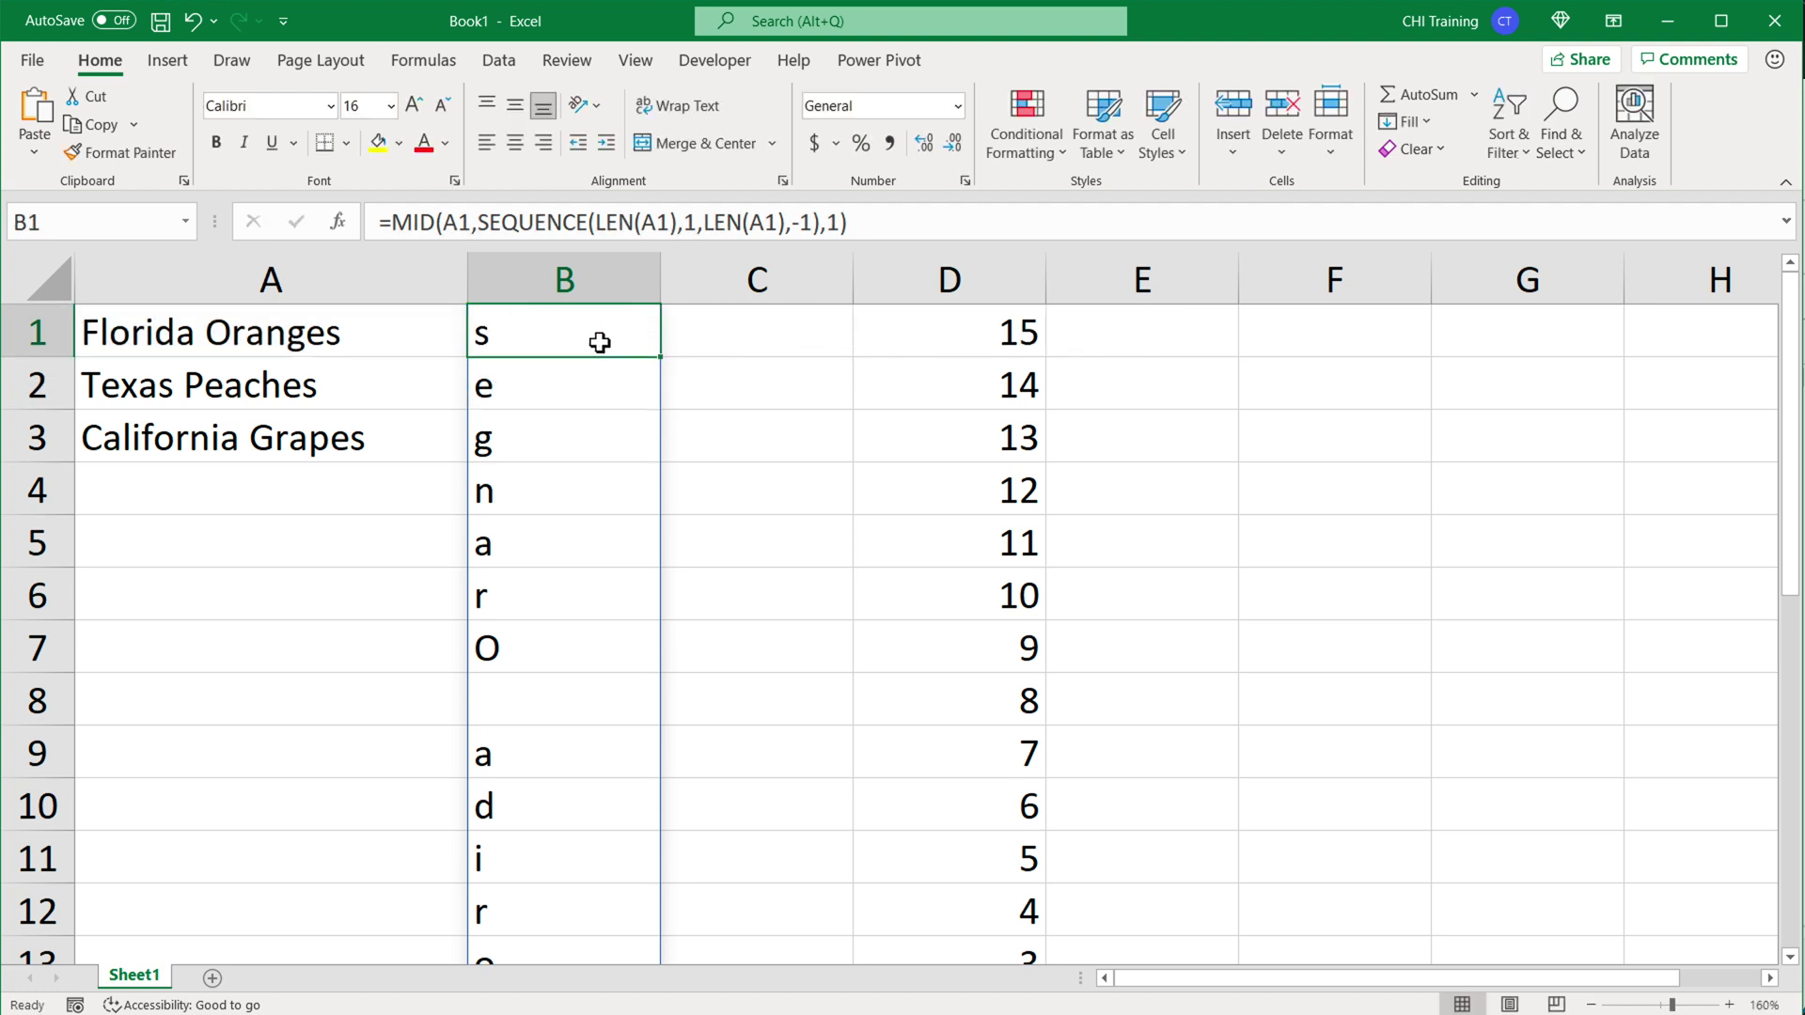
Delete the helper SEQUENCE formula from D1.
{"action": "left_click", "coordinate": [974, 336]}
{"action": "key", "text": "BackSpace"}
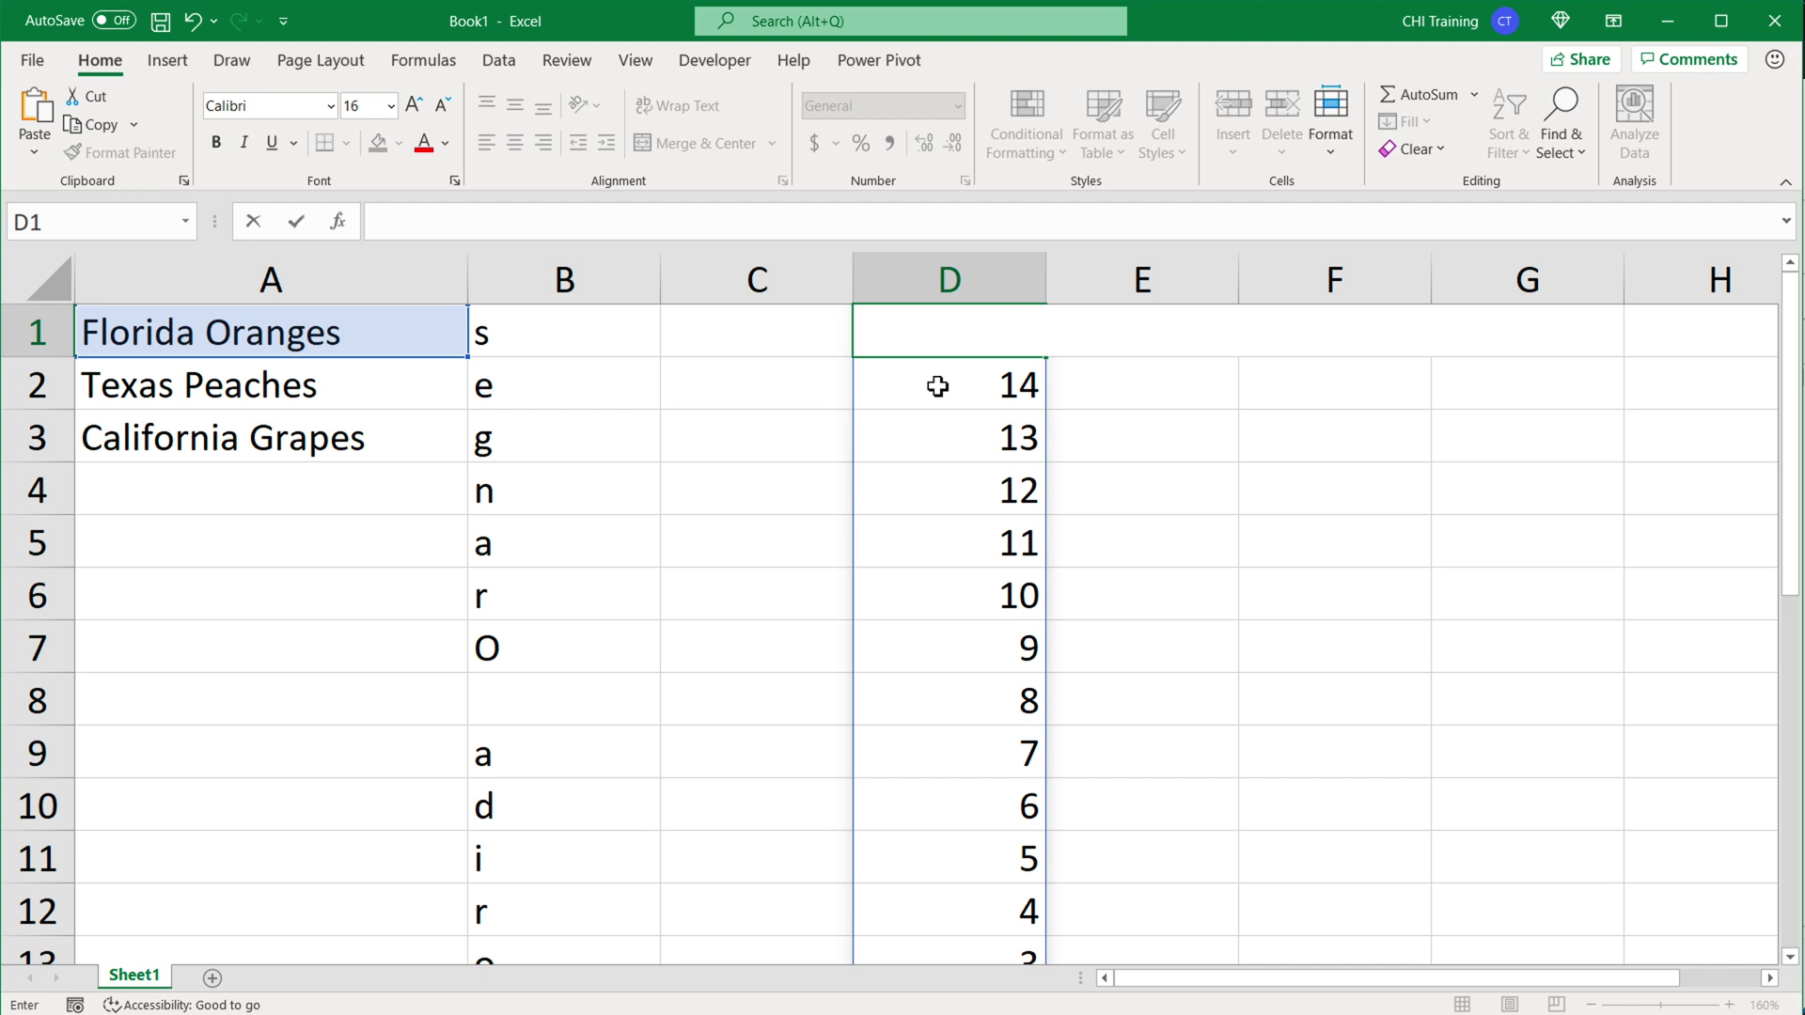
{"action": "left_click", "coordinate": [962, 452]}
Wrap B1's letter-splitting MID formula in CONCAT(, removing the stray asterisk.
{"action": "left_click", "coordinate": [496, 317]}
{"action": "double_click", "coordinate": [645, 354]}
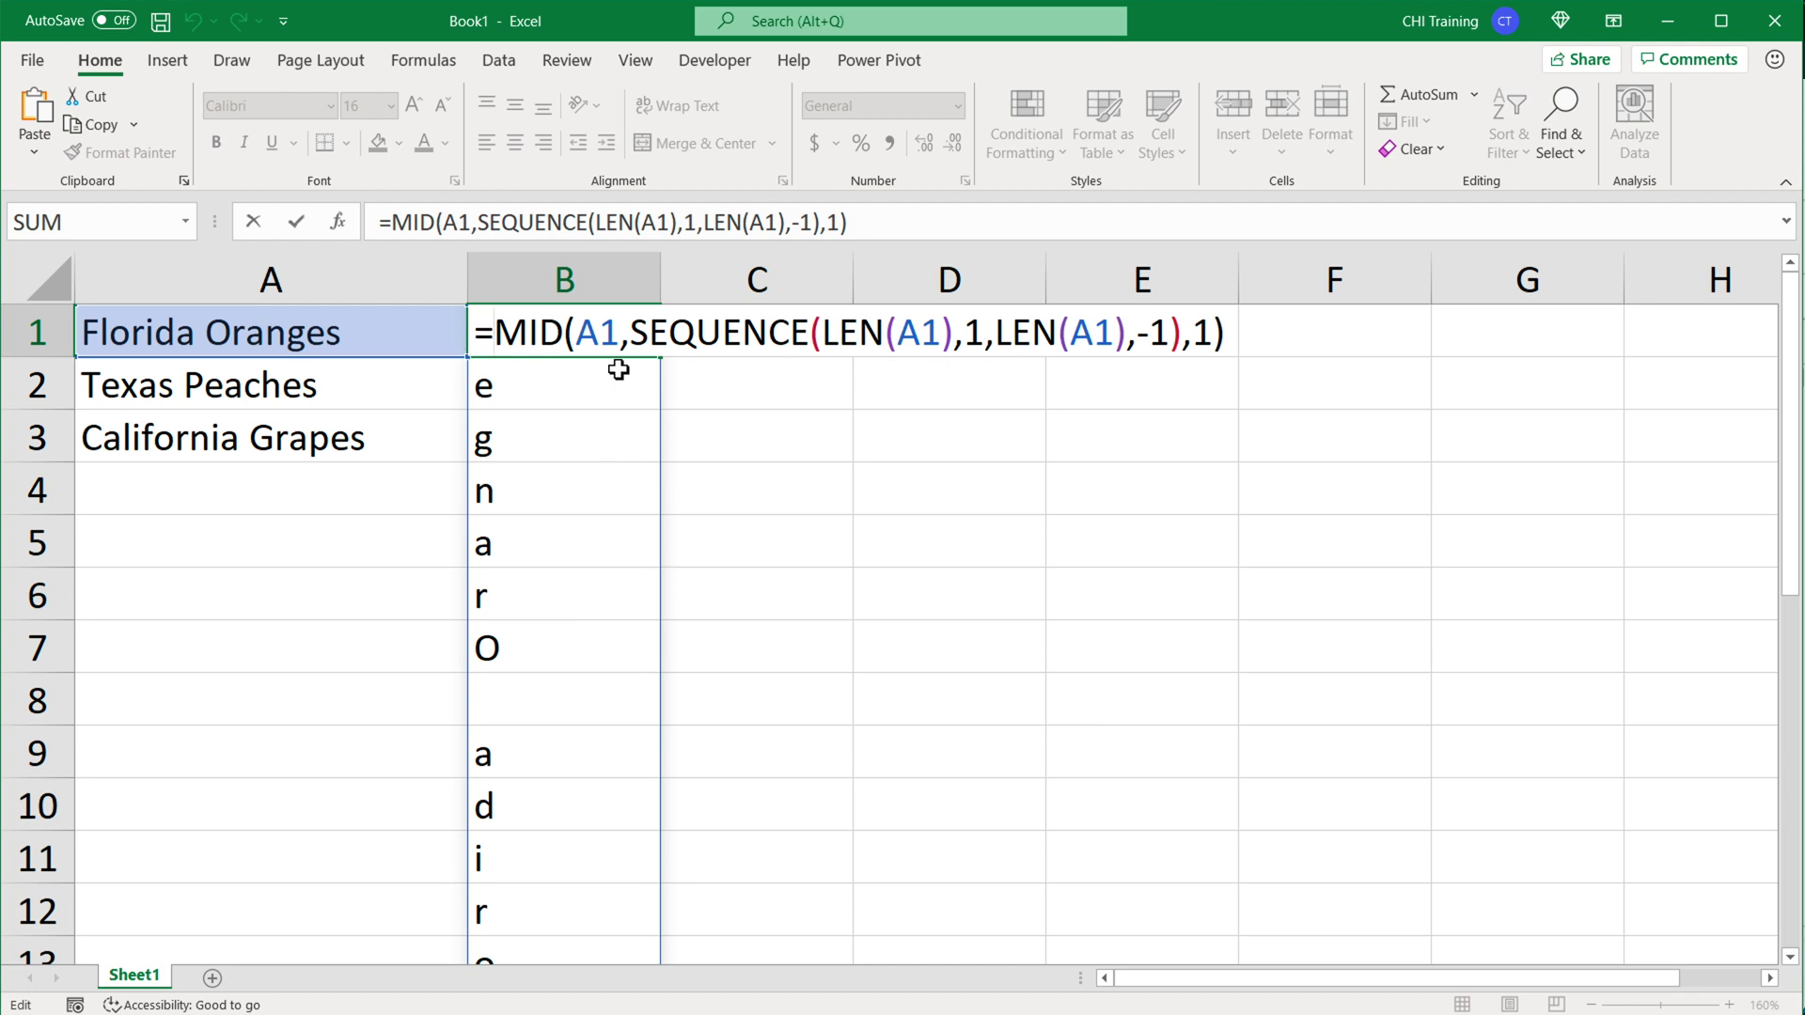
{"action": "type", "text": "CONCAT"}
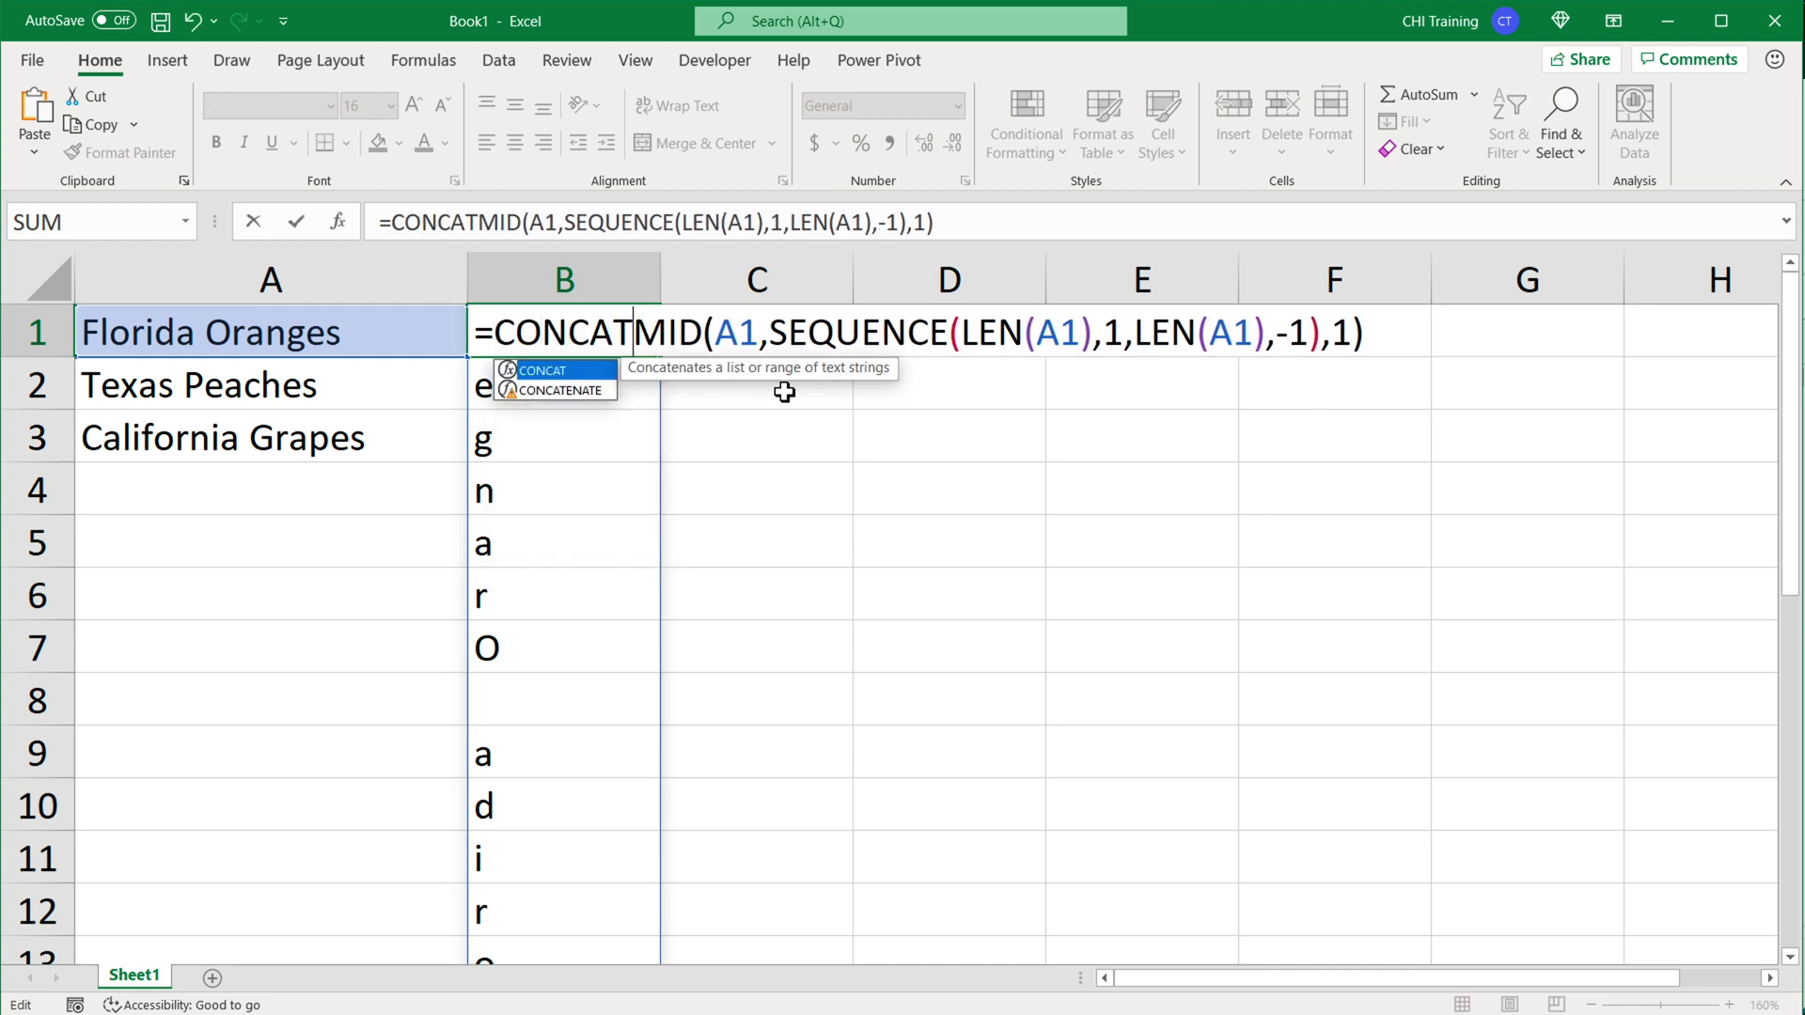
{"action": "type", "text": "*"}
{"action": "key", "text": "BackSpace"}
{"action": "type", "text": "("}
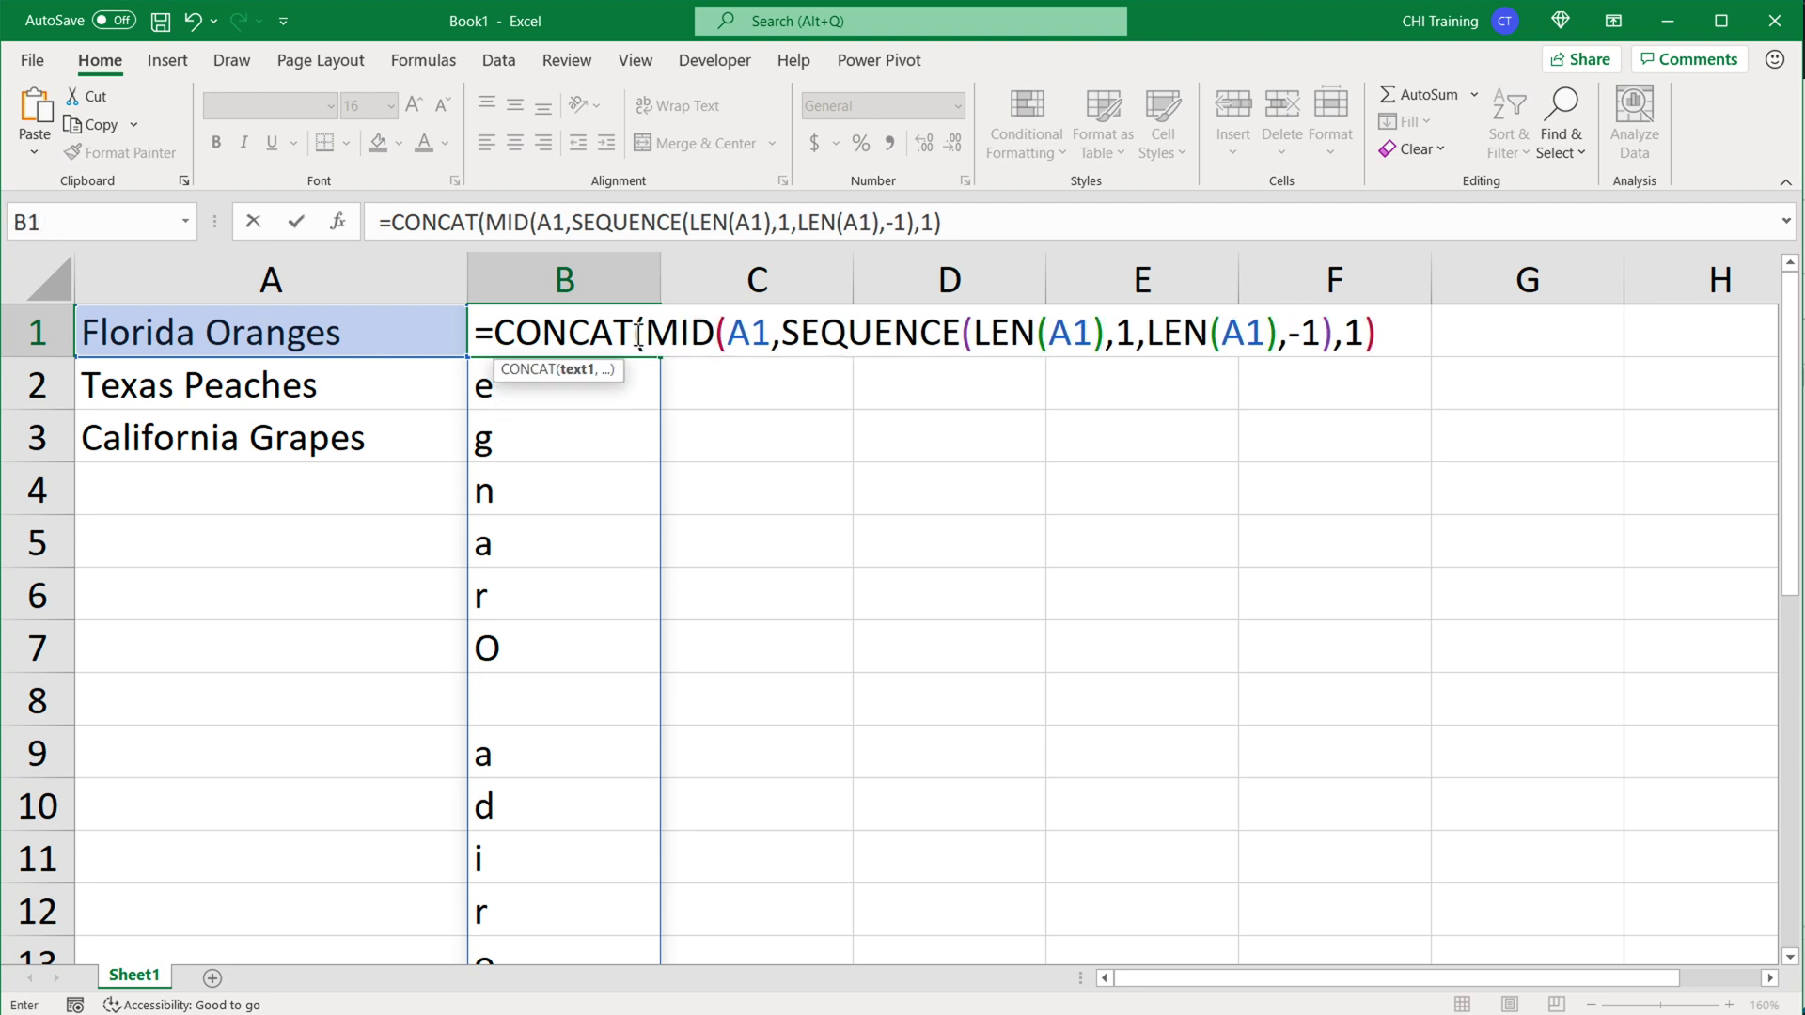
{"action": "left_click", "coordinate": [1388, 337]}
Close the CONCAT formula so B1 shows segnarO adirolF, and widen column B.
{"action": "type", "text": ")"}
{"action": "key", "text": "Return"}
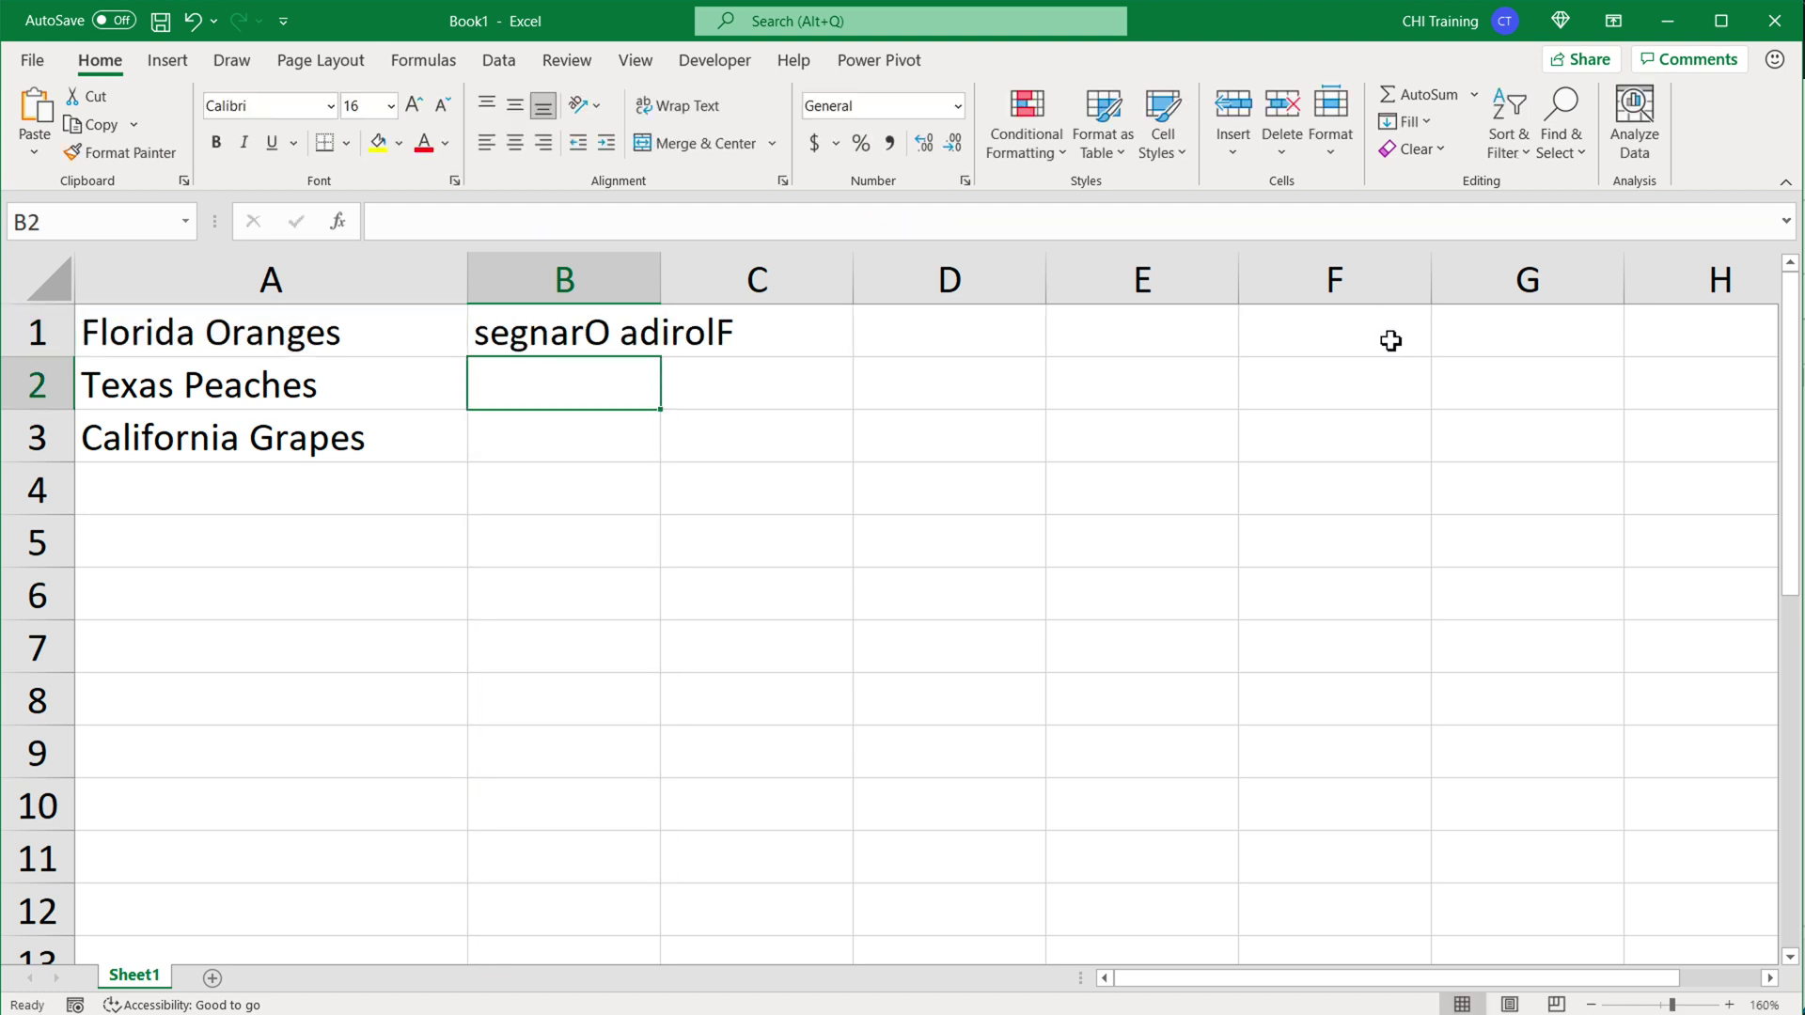
{"action": "left_click_drag", "start_coordinate": [668, 280], "coordinate": [800, 279]}
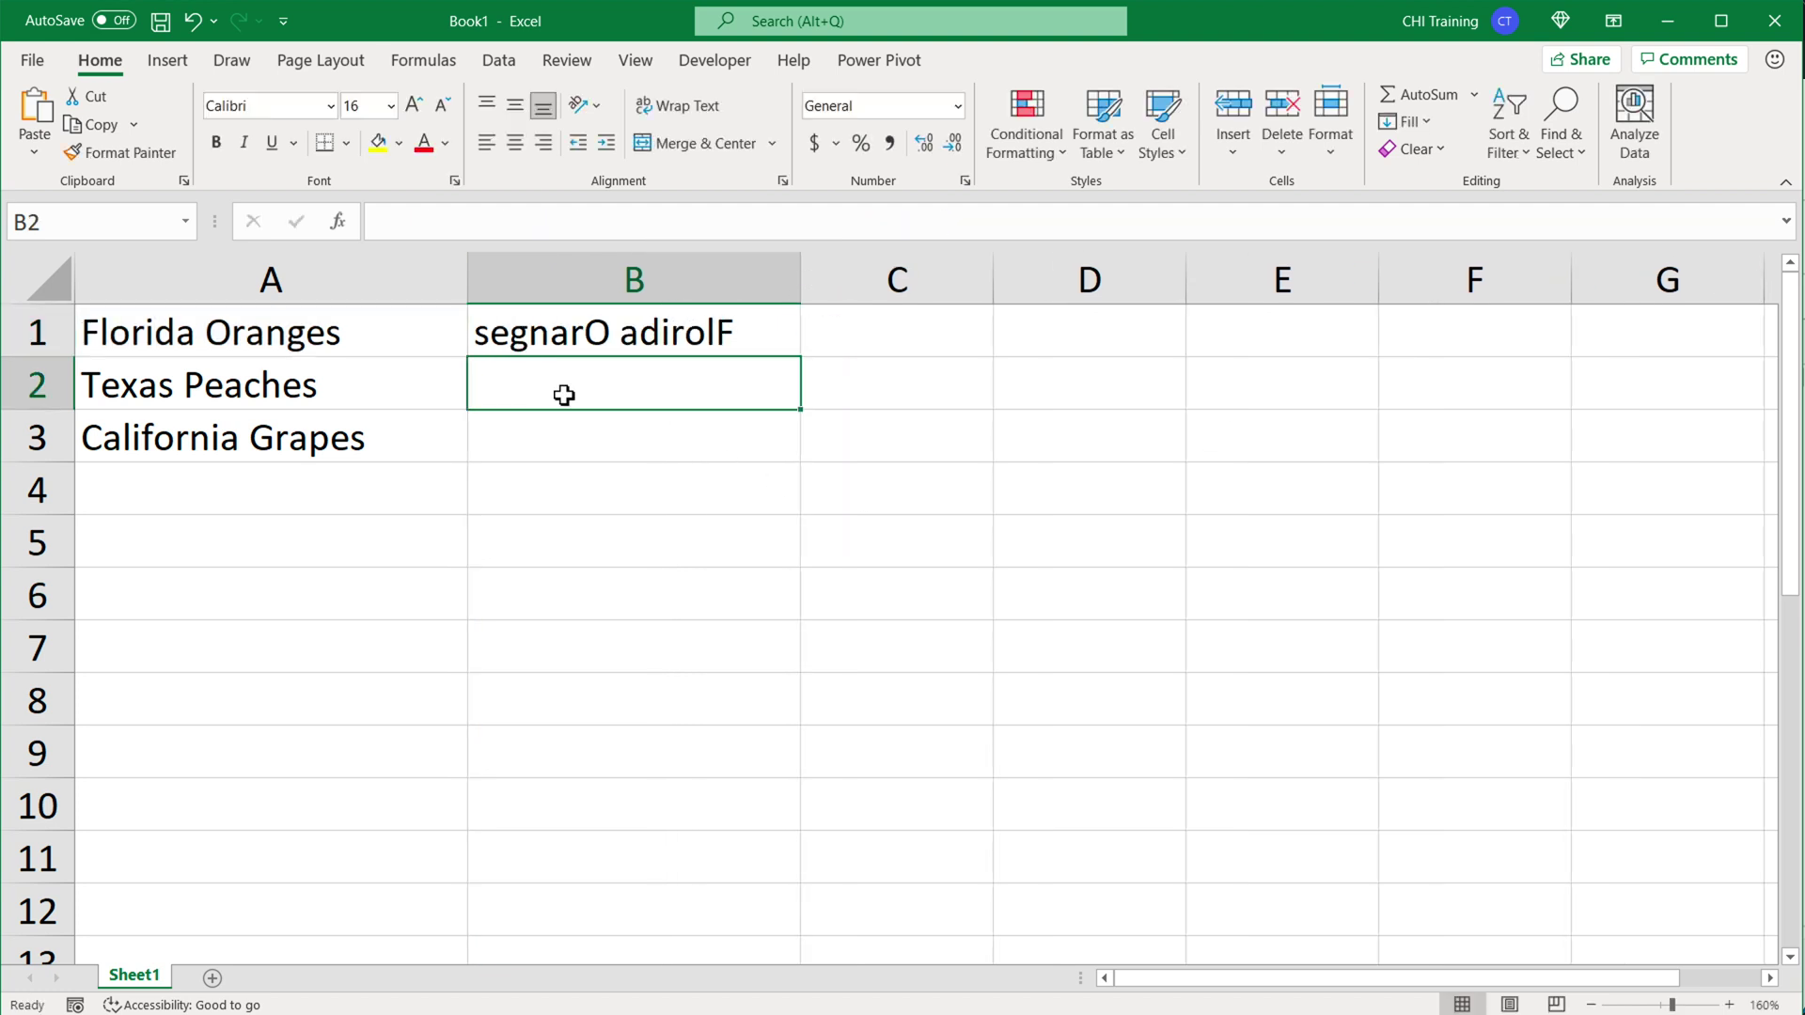
Strip the CONCAT( wrapper and final parenthesis so B1's MID formula spills letters again.
{"action": "double_click", "coordinate": [600, 338]}
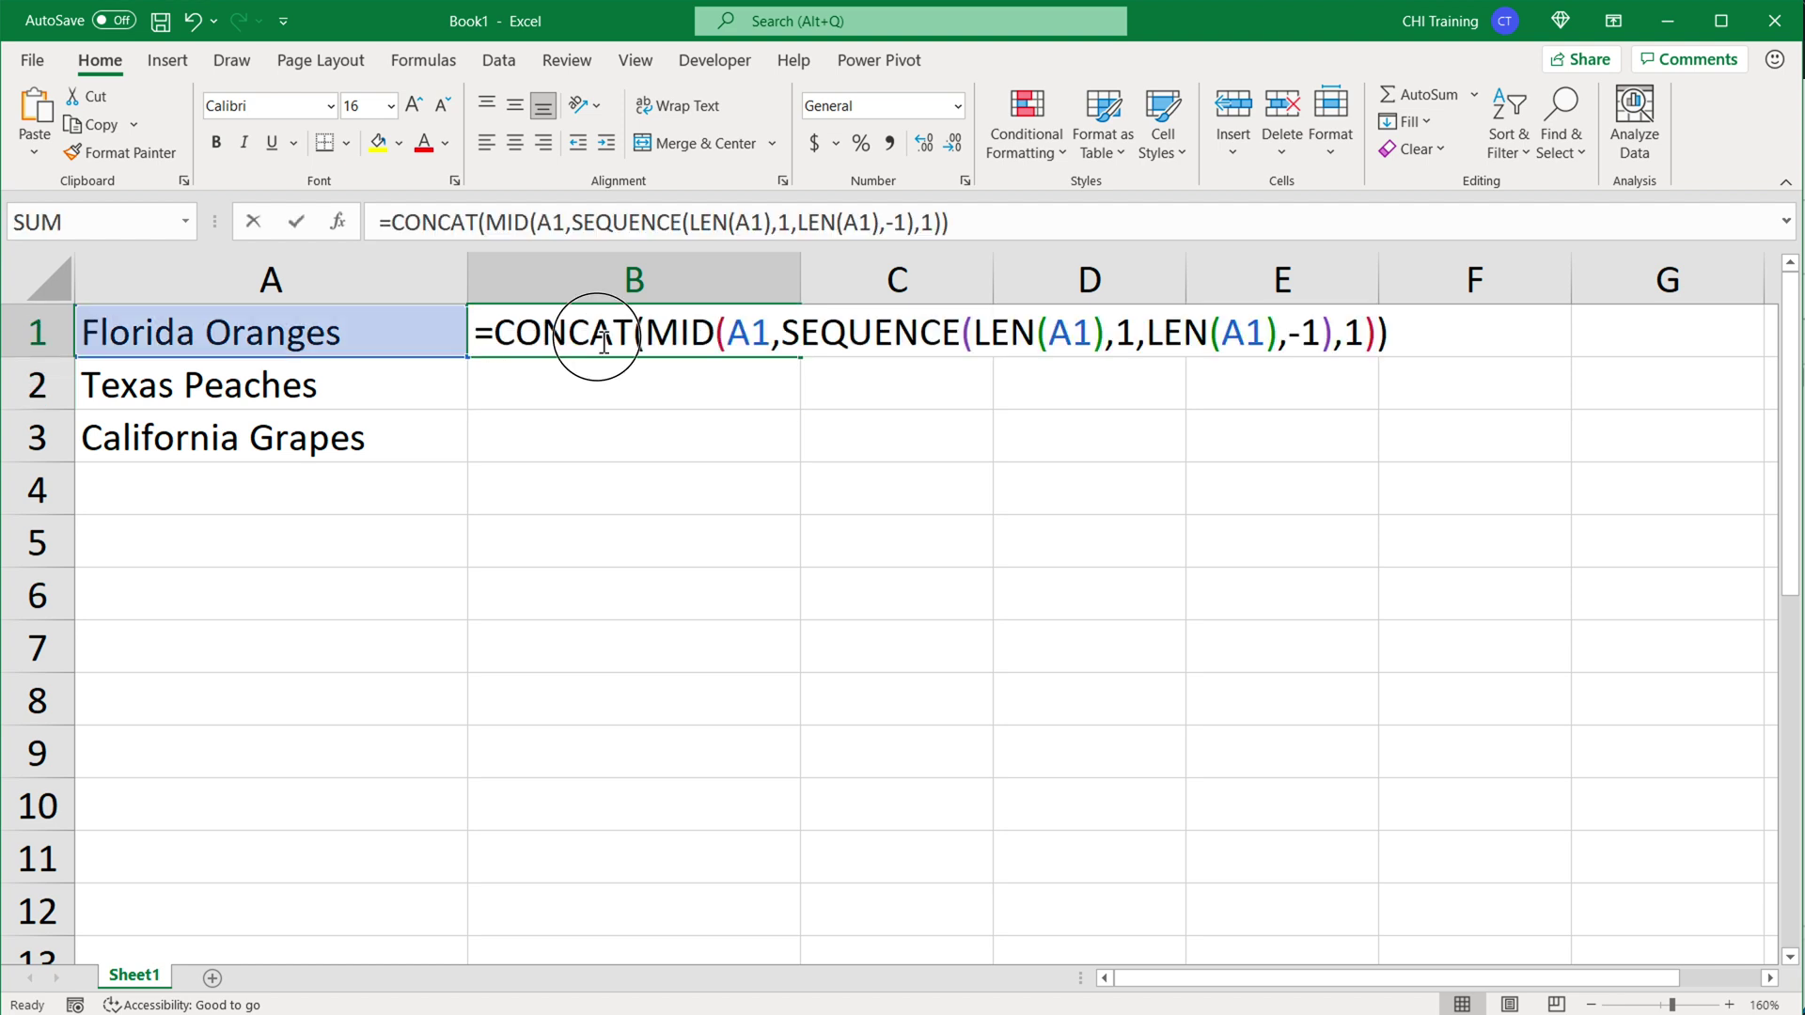
{"action": "double_click", "coordinate": [508, 339]}
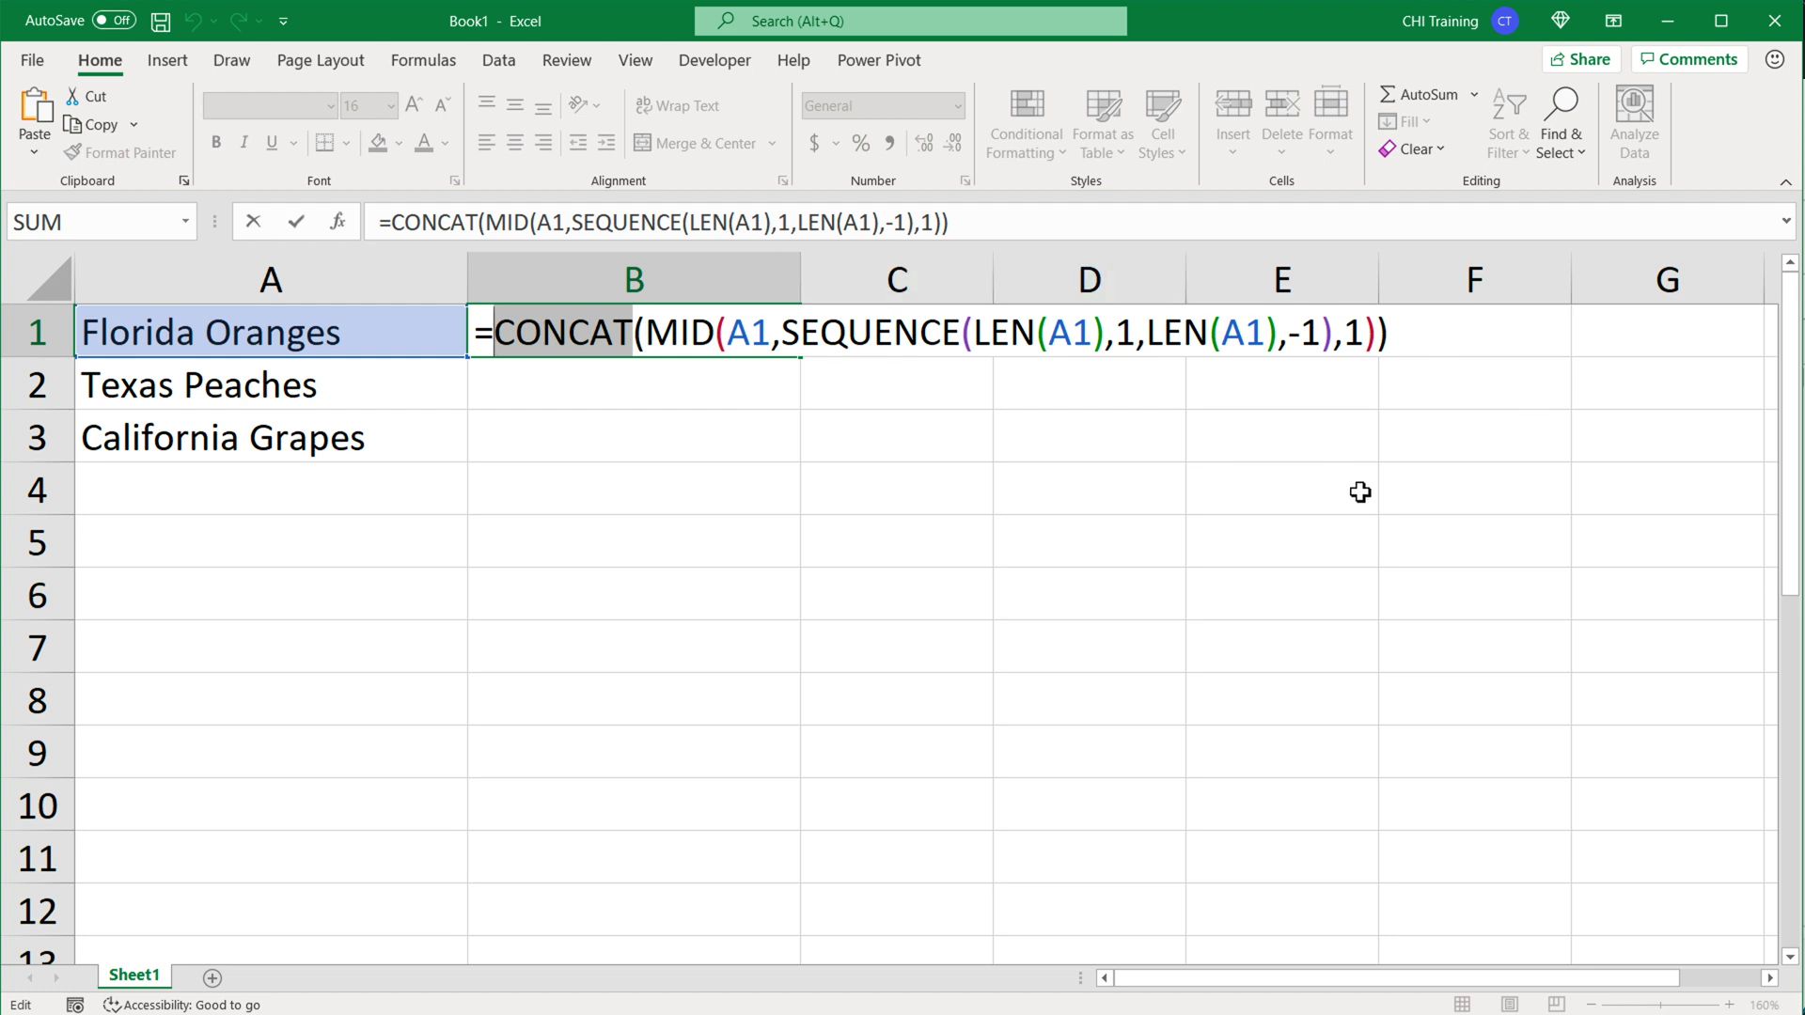
{"action": "left_click", "coordinate": [1531, 337]}
{"action": "key", "text": "BackSpace"}
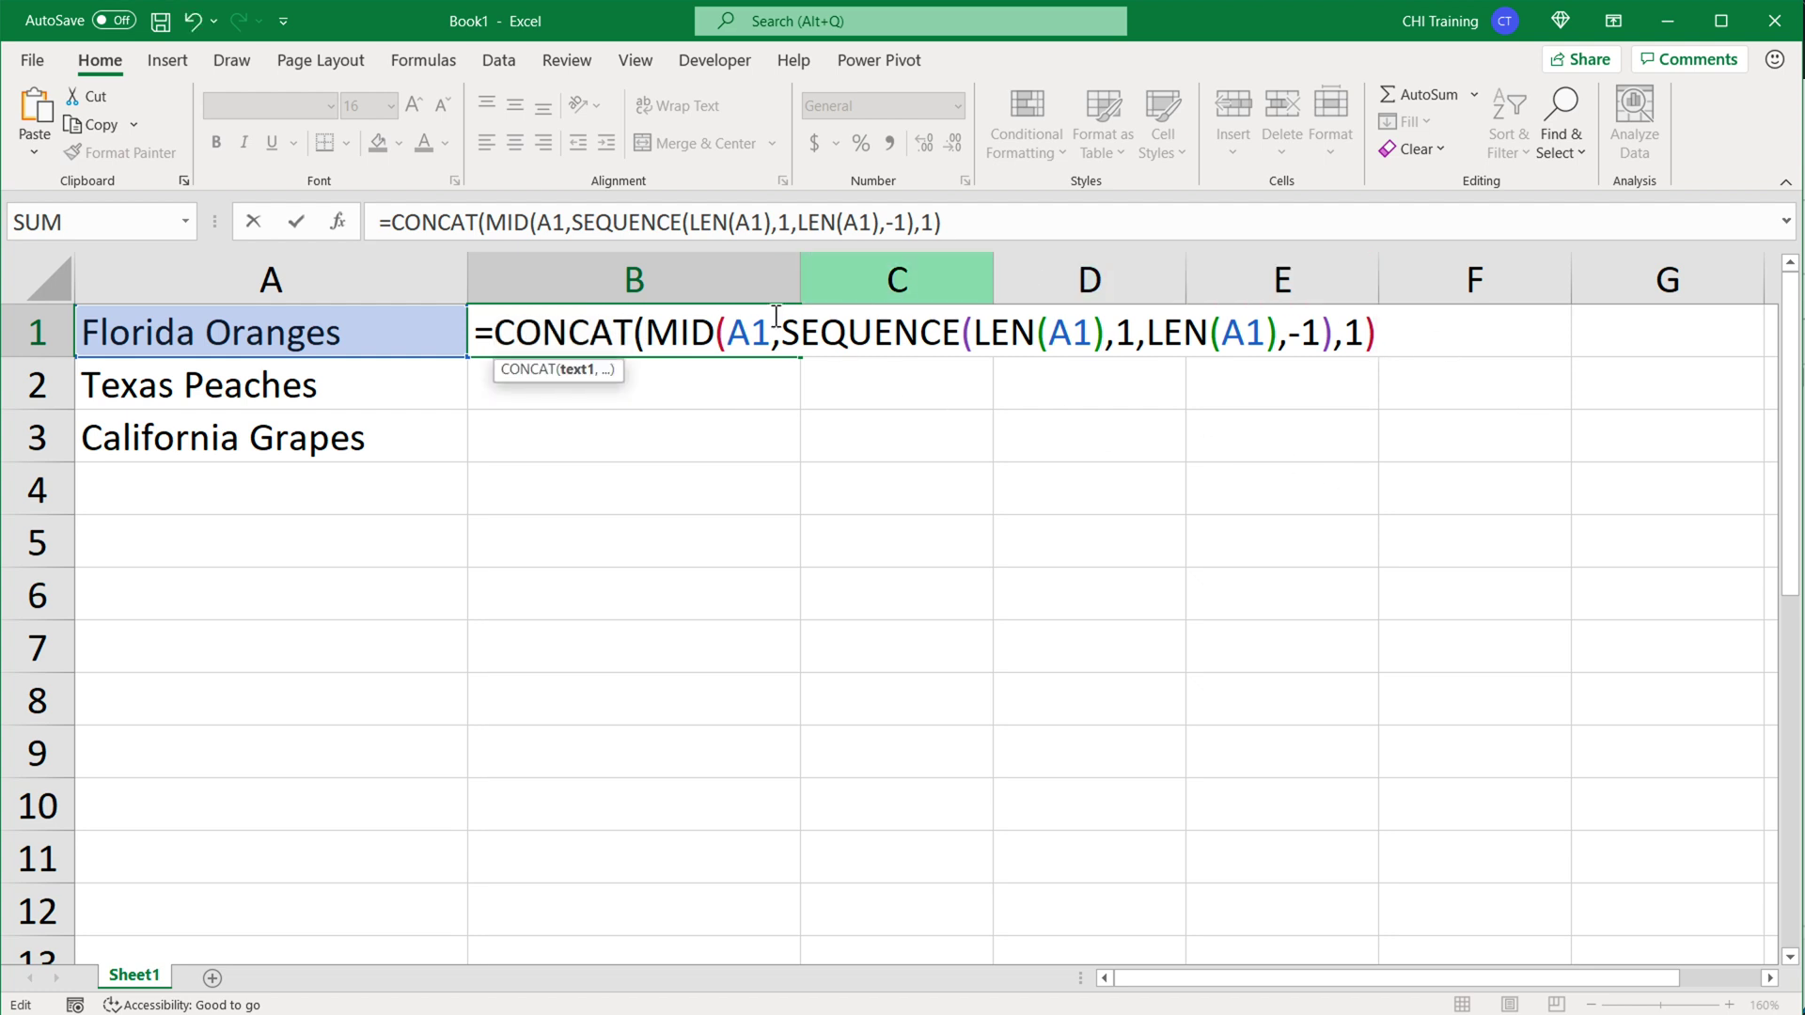
{"action": "left_click_drag", "start_coordinate": [644, 333], "coordinate": [496, 341]}
{"action": "key", "text": "BackSpace"}
{"action": "key", "text": "Return"}
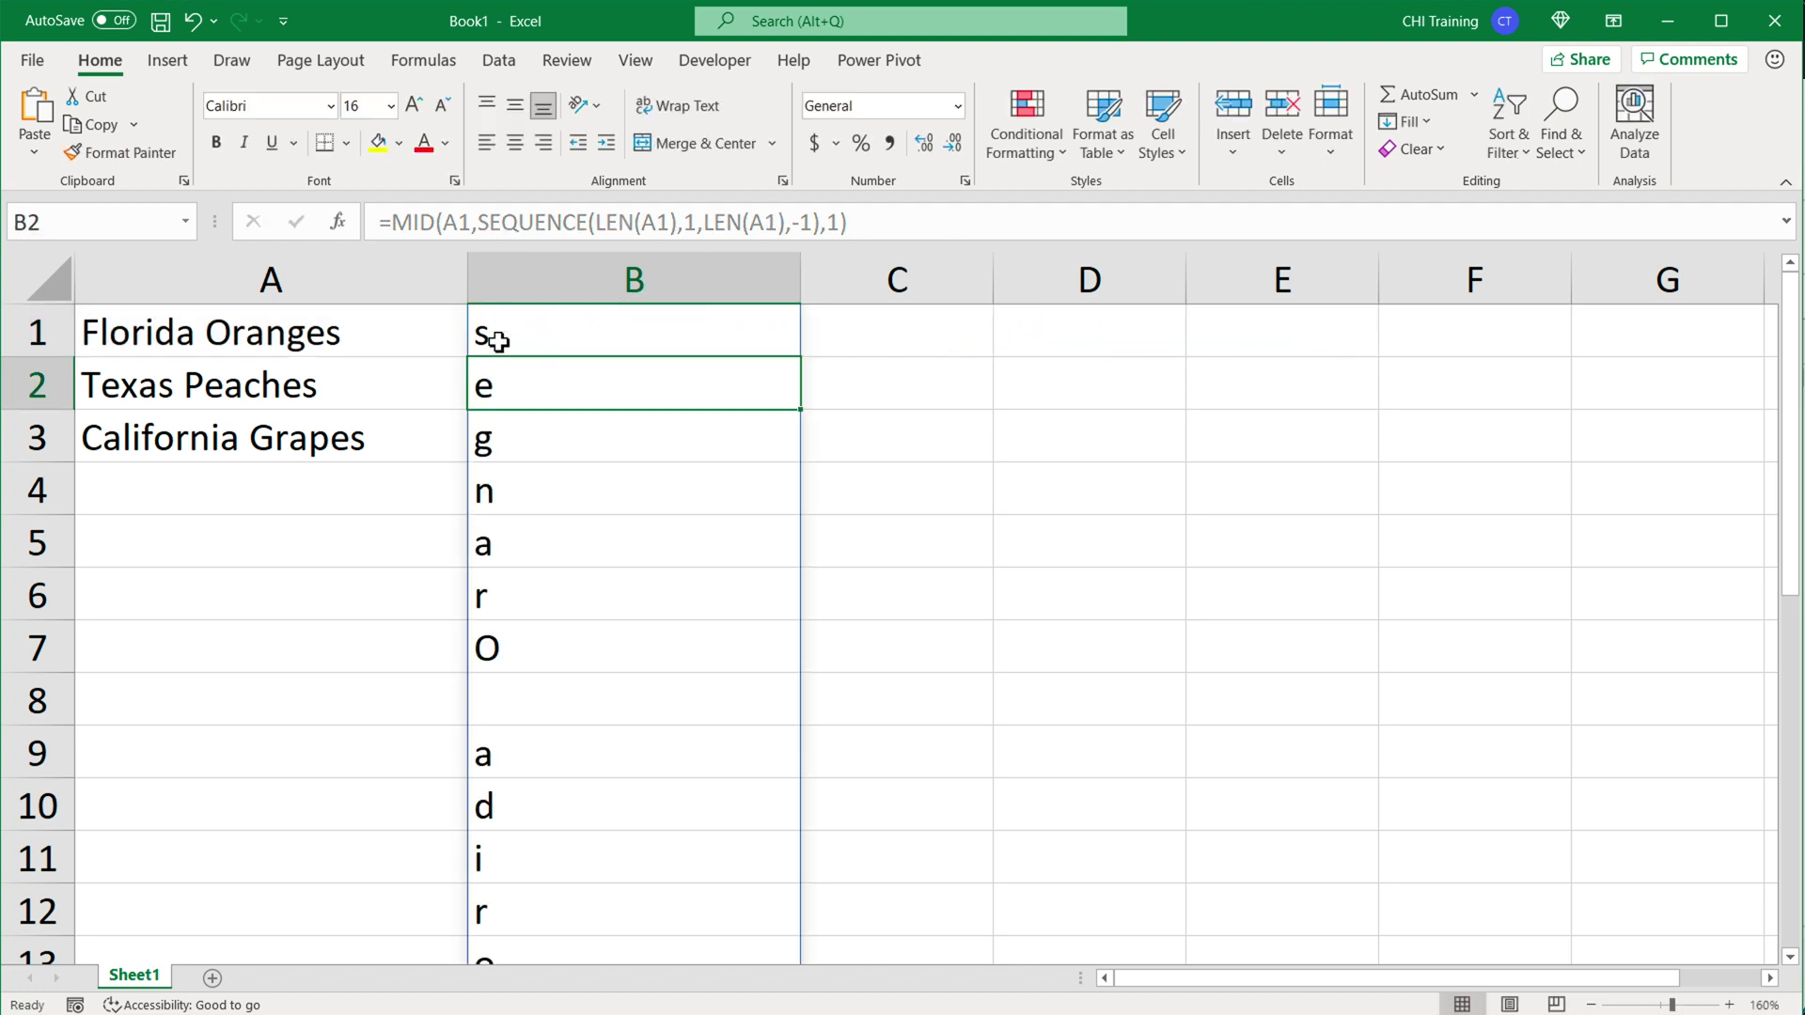
{"action": "left_click", "coordinate": [498, 340]}
{"action": "double_click", "coordinate": [502, 336]}
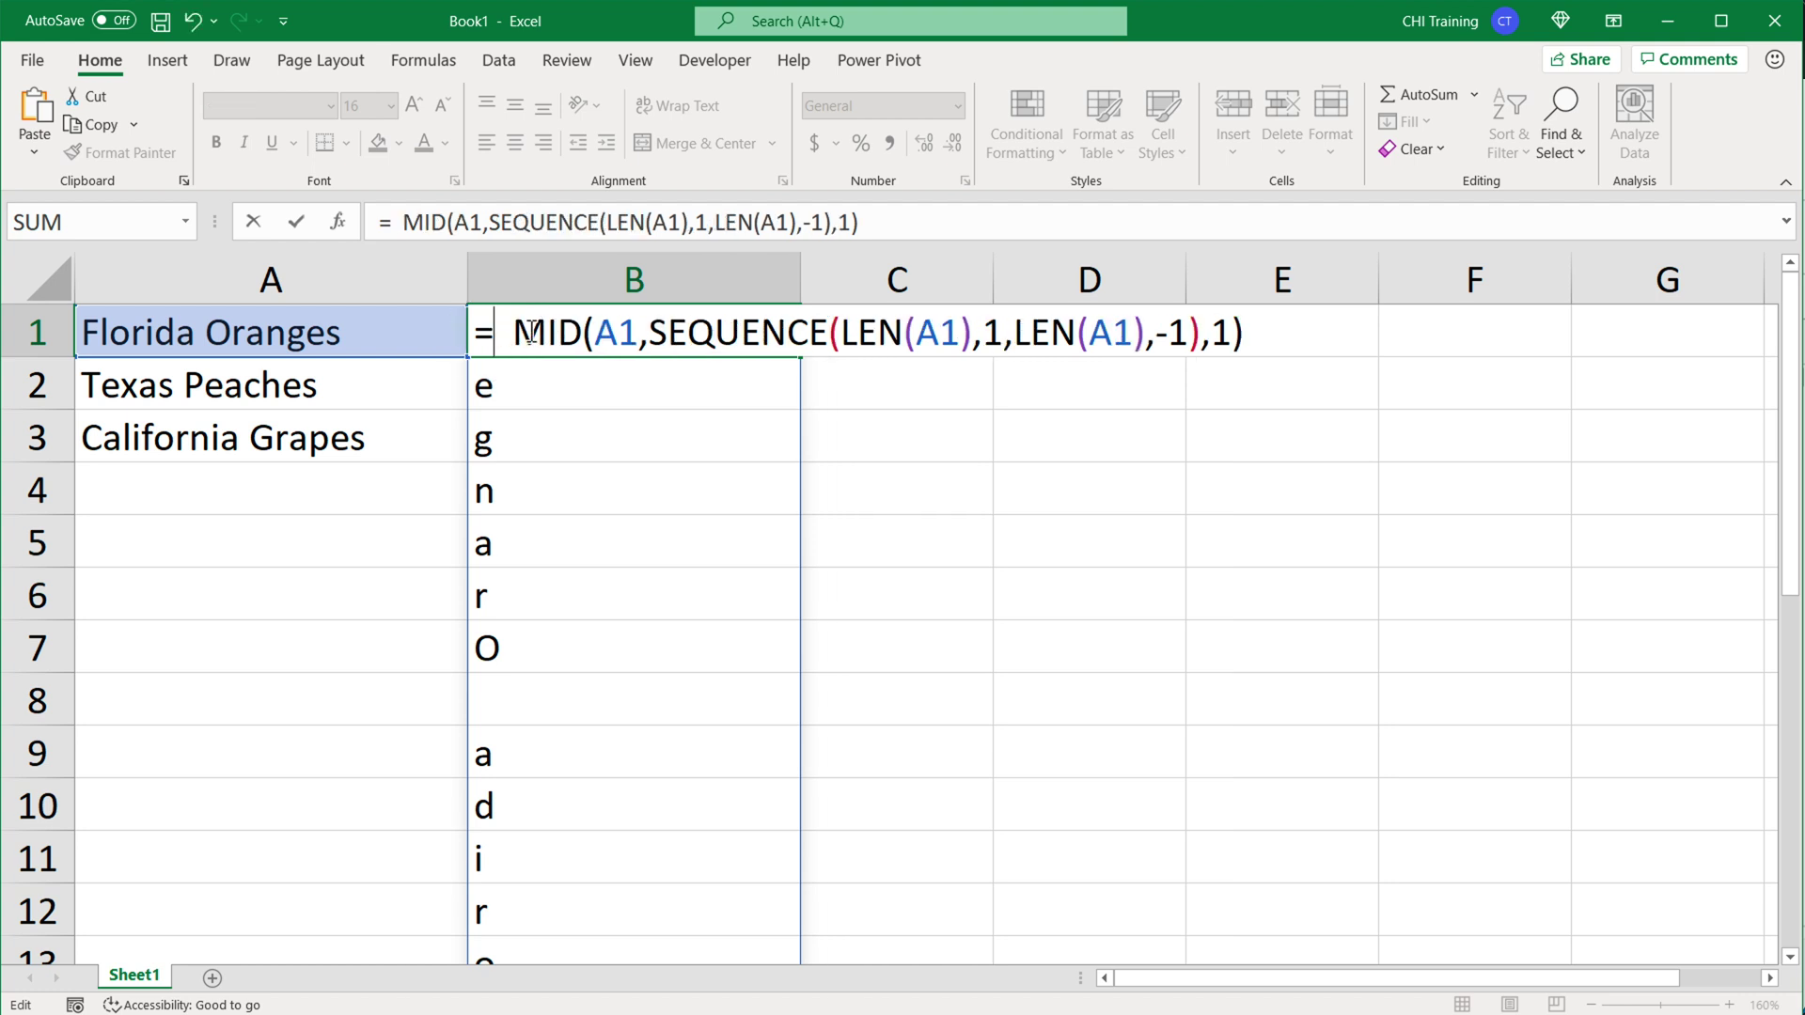
Wrap B1's MID formula in TEXTJOIN("",FALSE,…) to show segnarO adirolF in one cell.
{"action": "type", "text": "TEXT"}
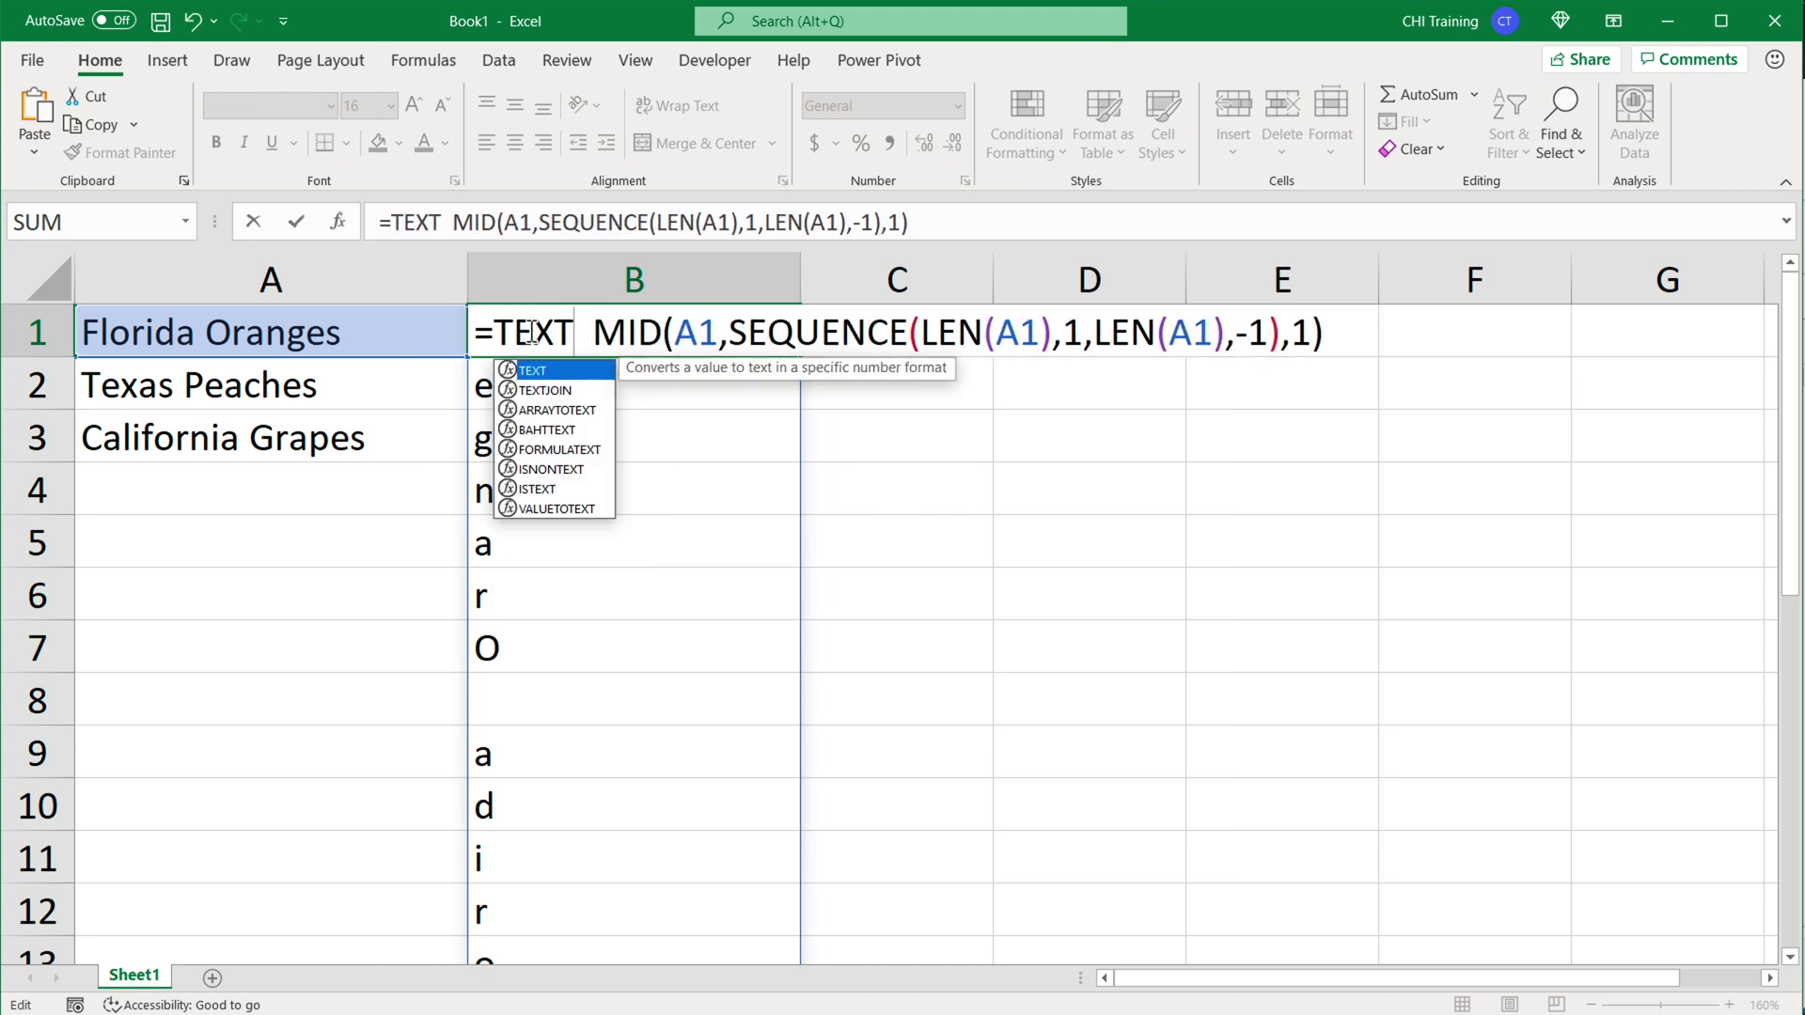
{"action": "key", "text": "Down"}
{"action": "key", "text": "Tab"}
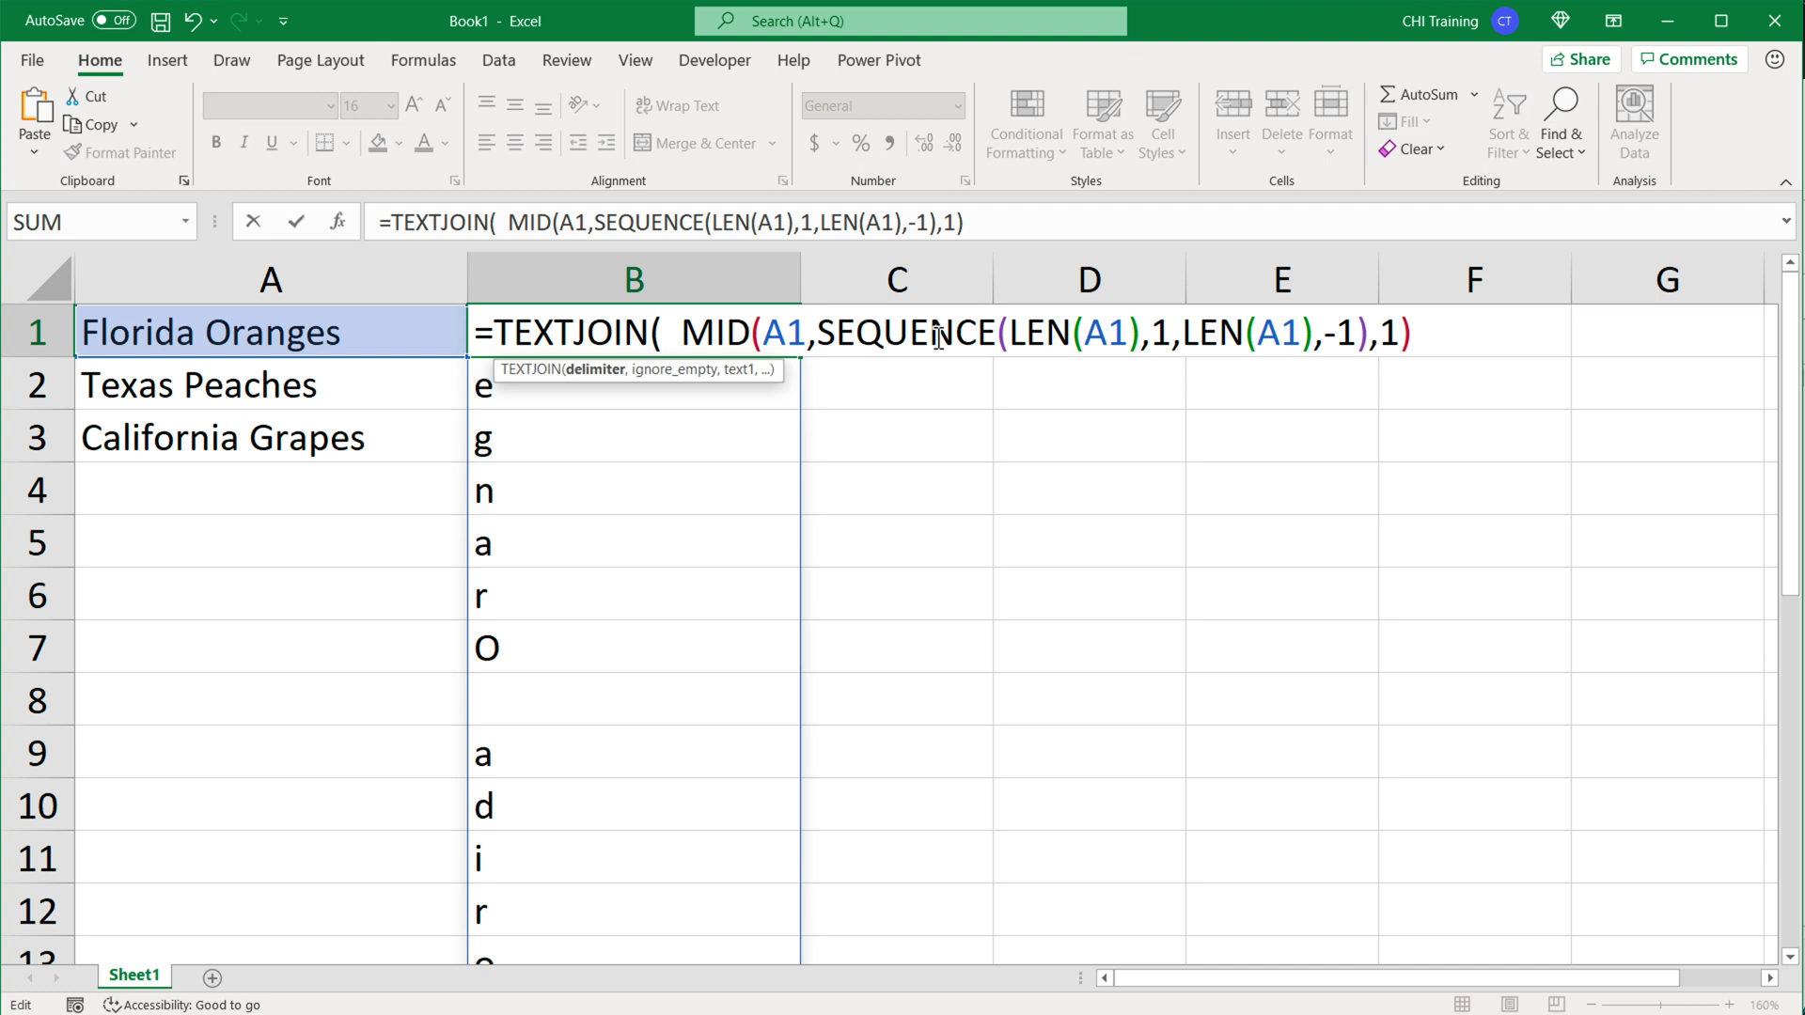
{"action": "type", "text": "\"\""}
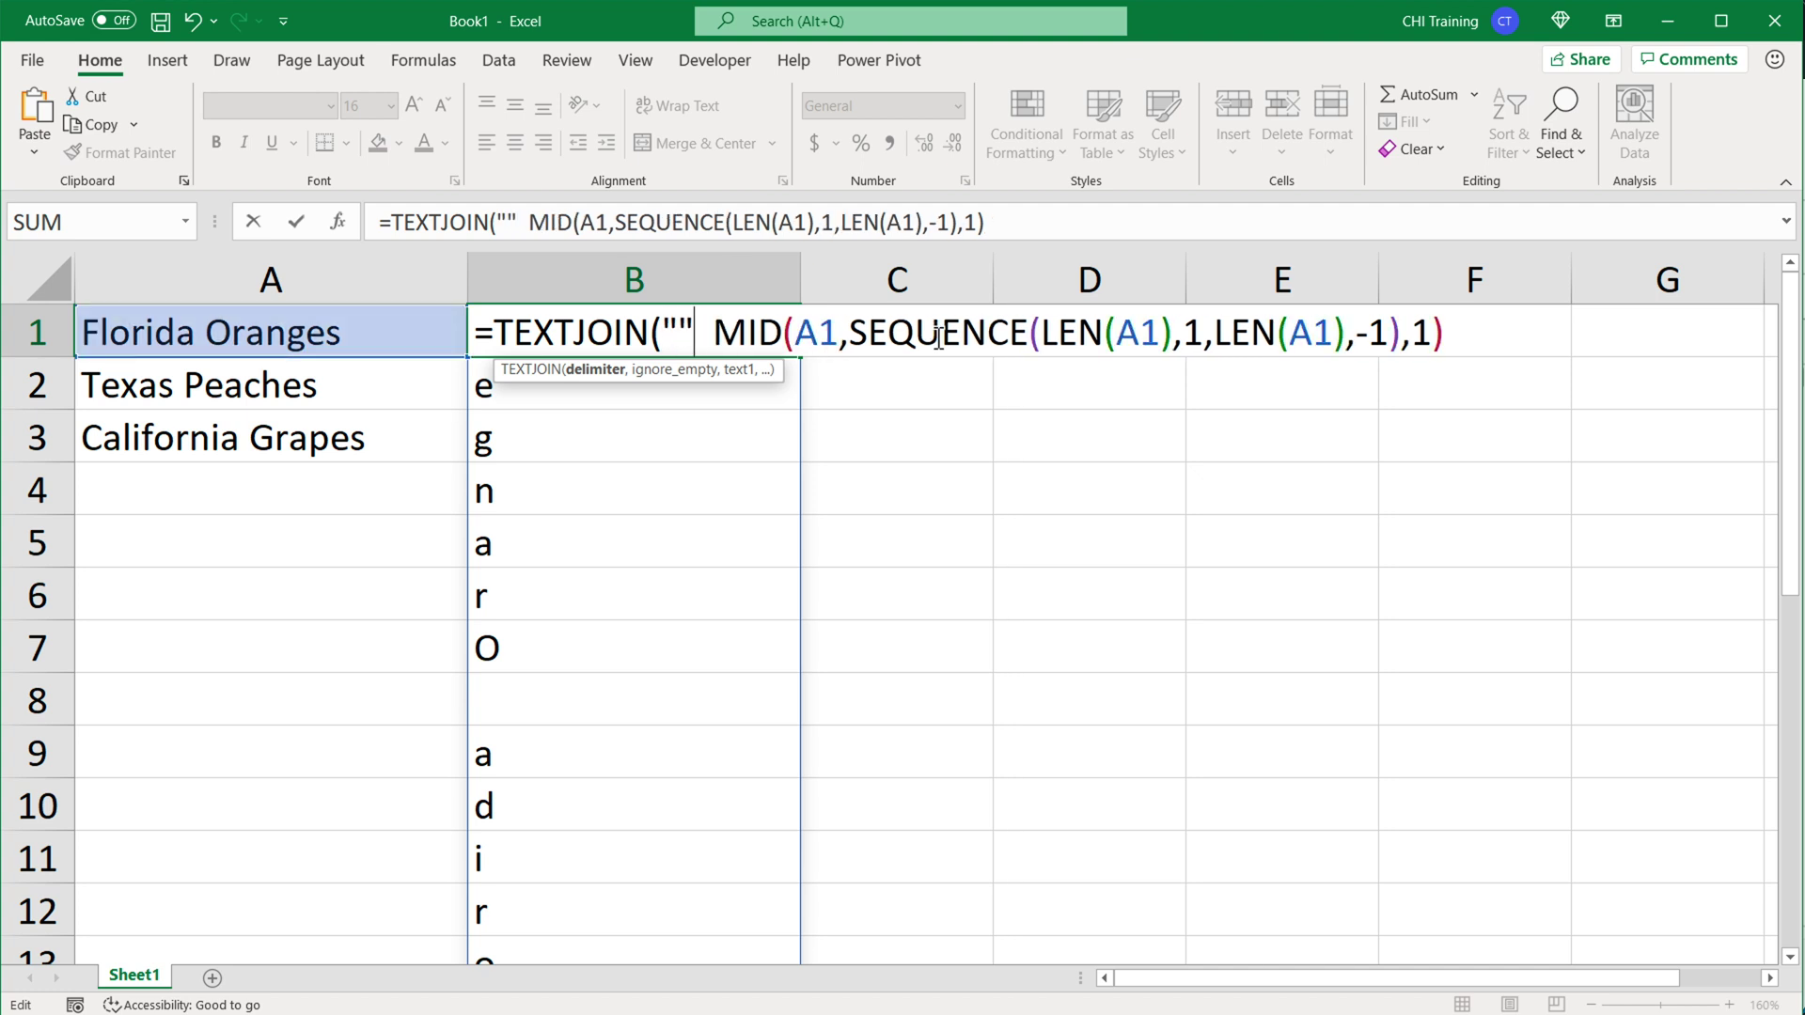
{"action": "type", "text": ","}
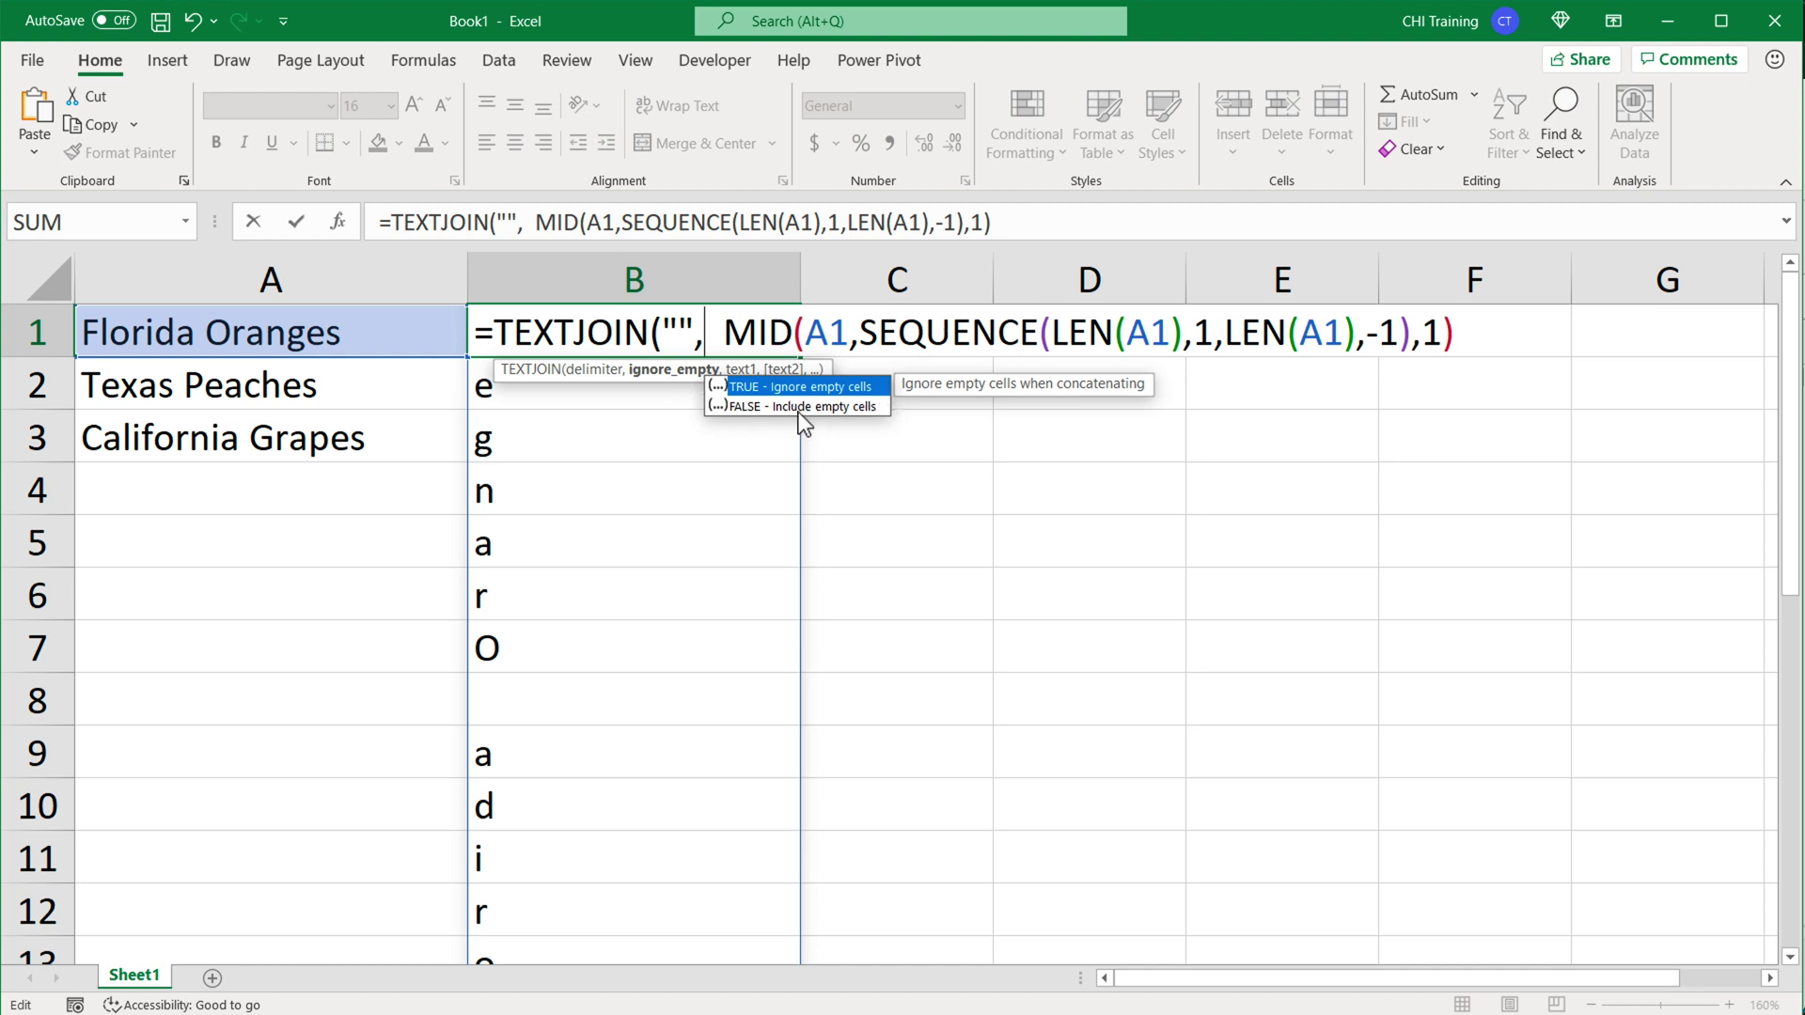
{"action": "type", "text": "F"}
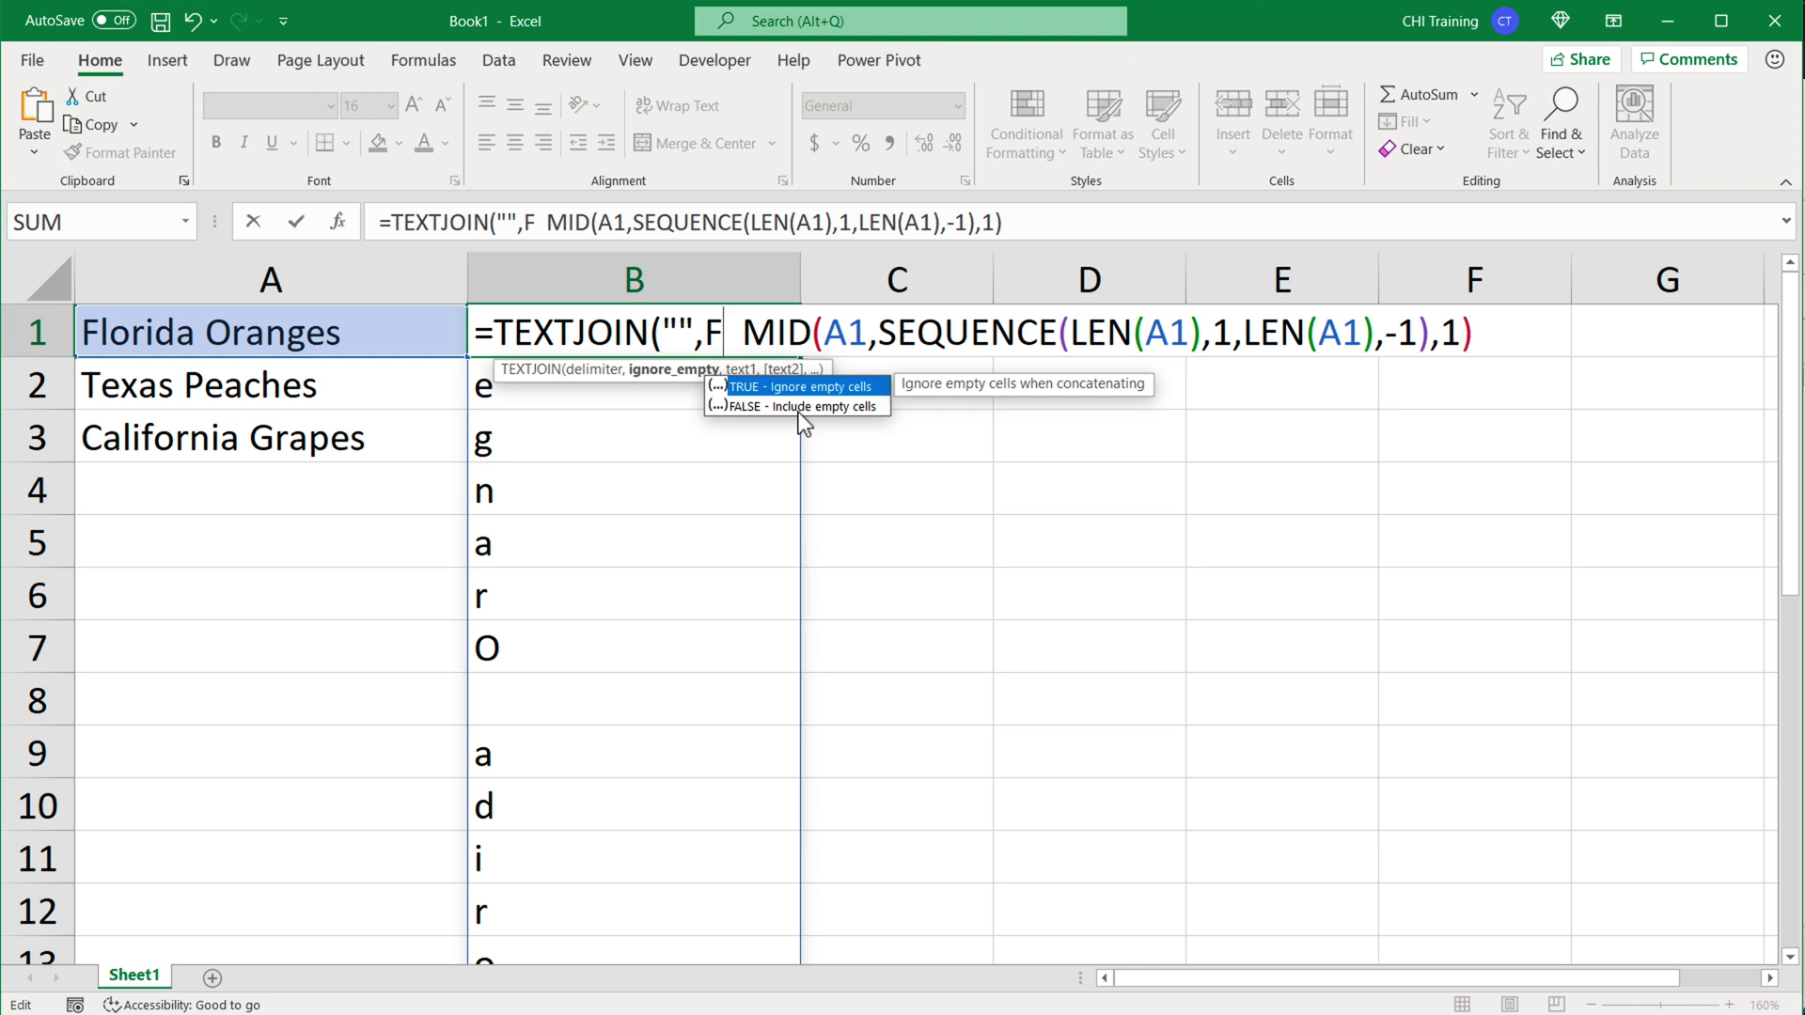
{"action": "type", "text": "ALSE"}
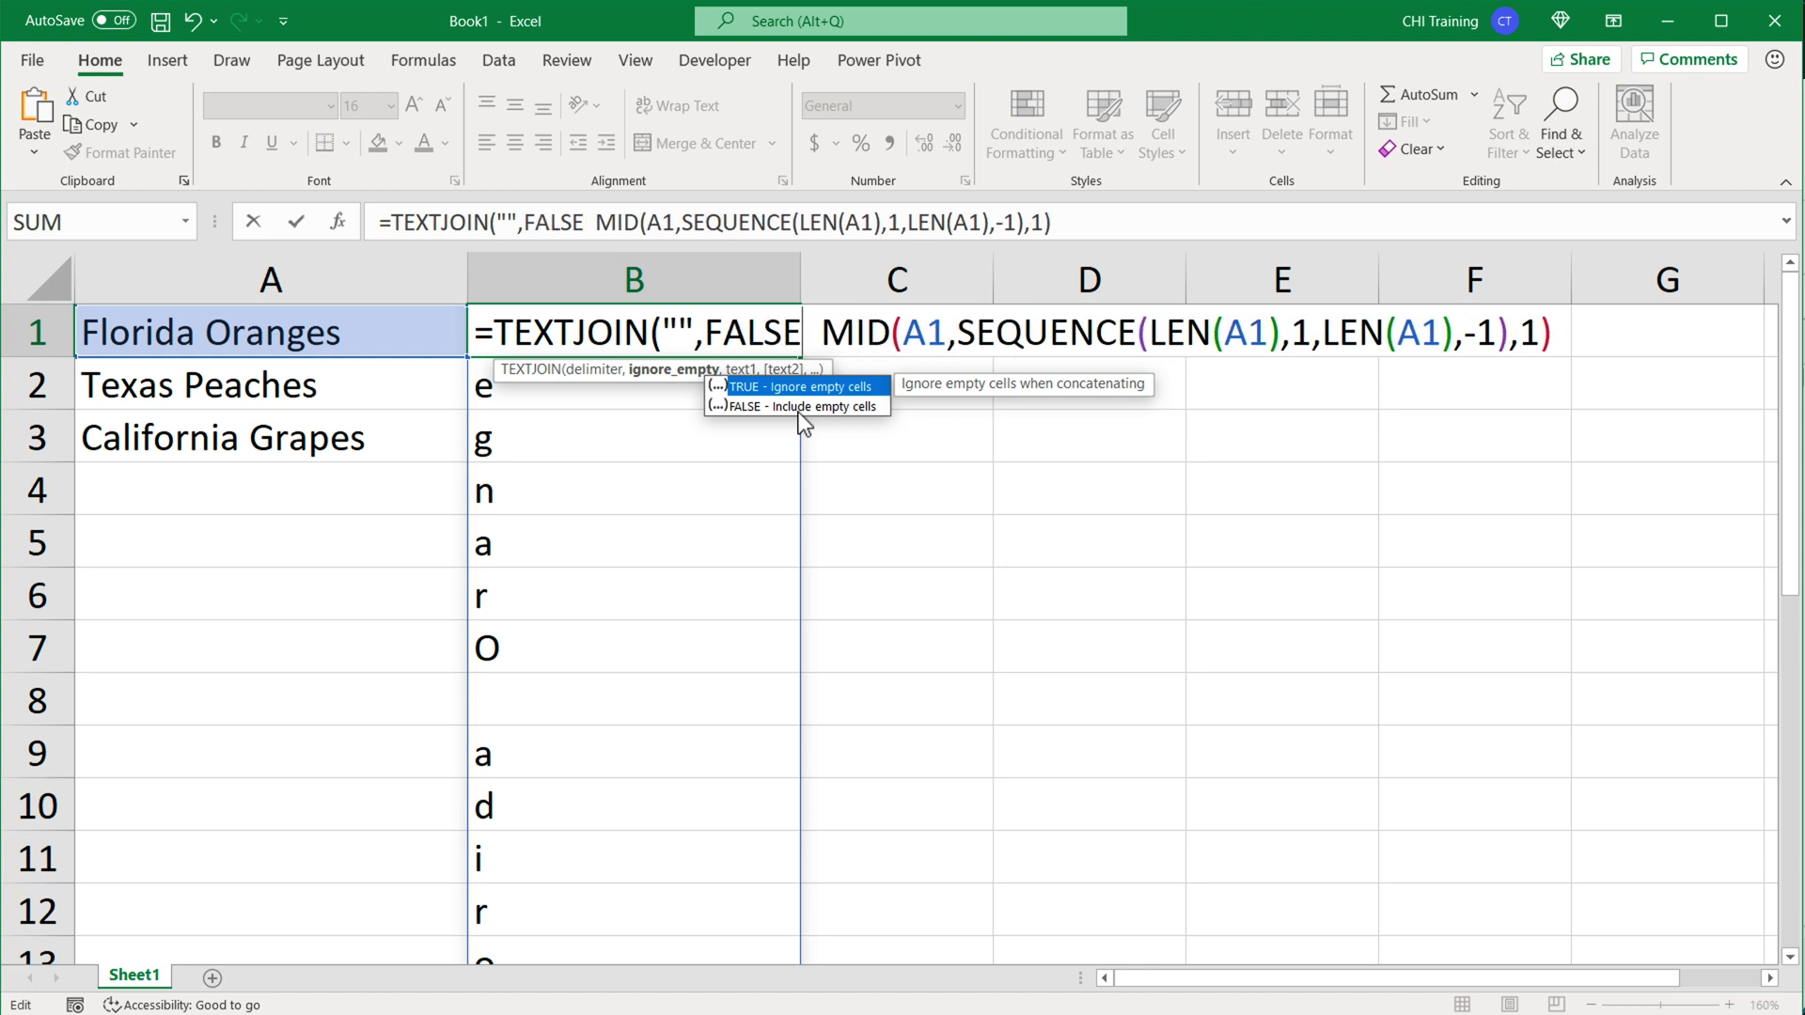
{"action": "type", "text": ","}
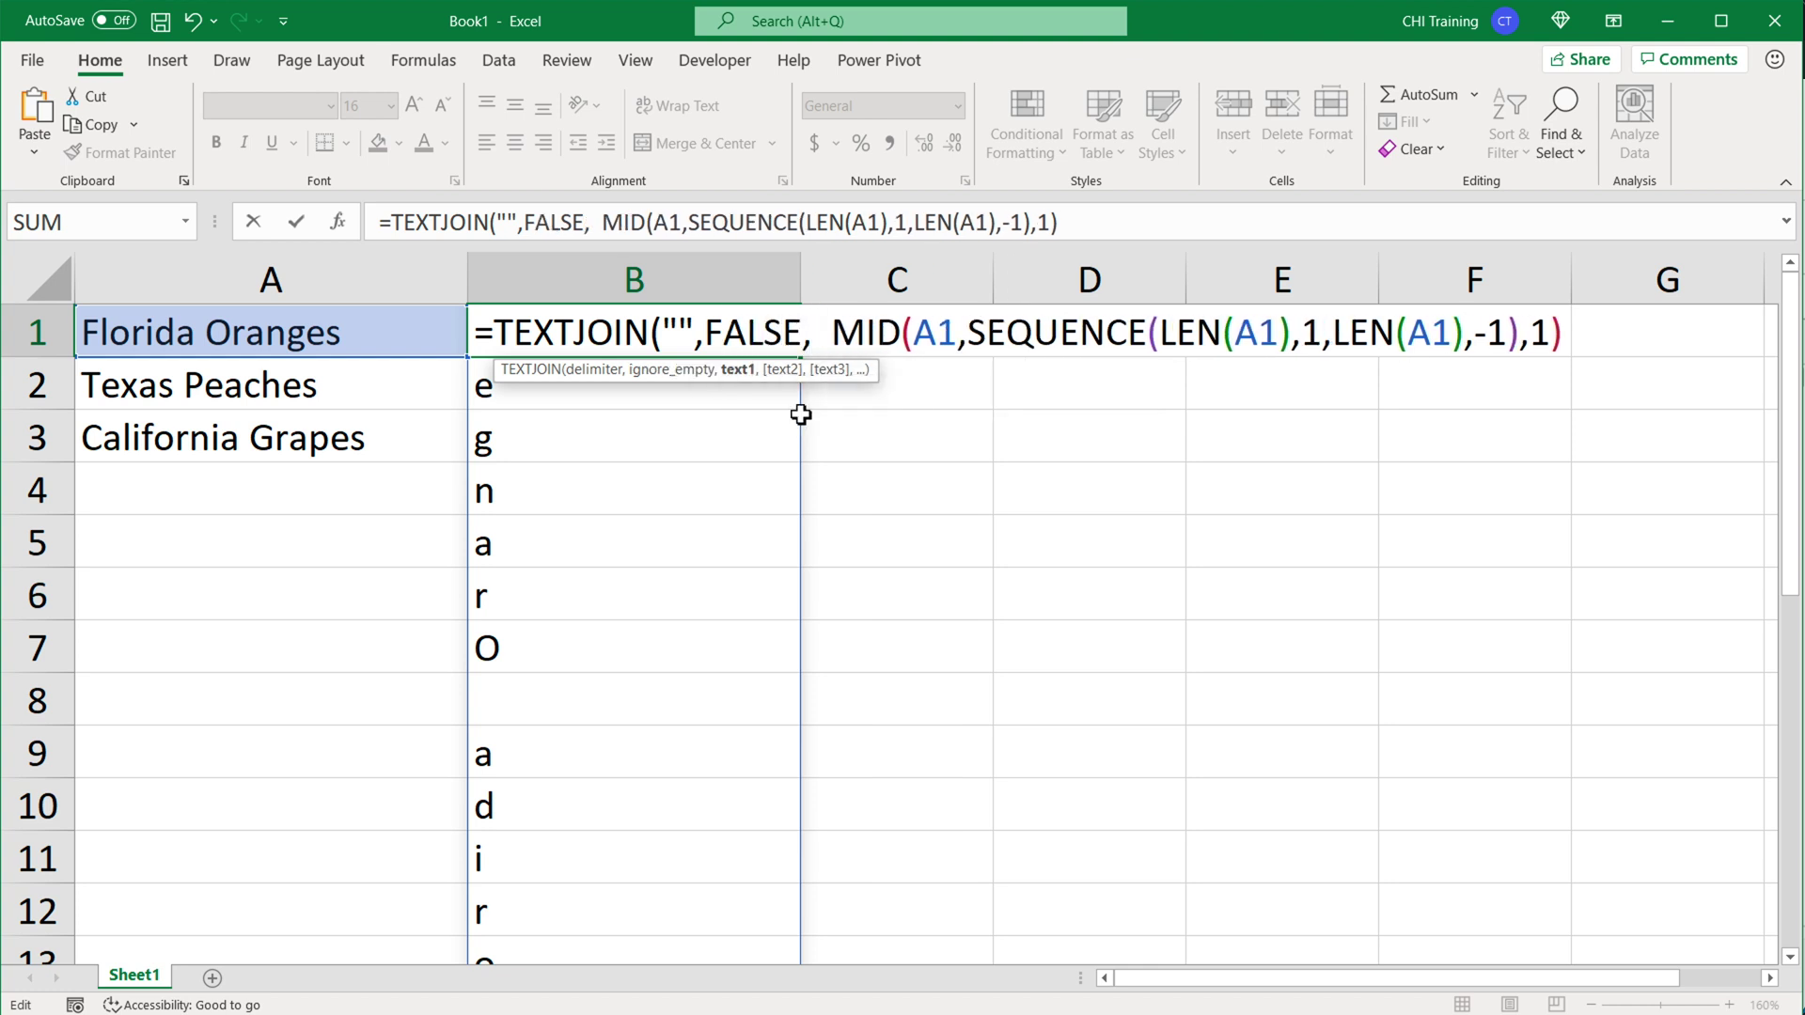
{"action": "key", "text": "BackSpace"}
{"action": "key", "text": "BackSpace"}
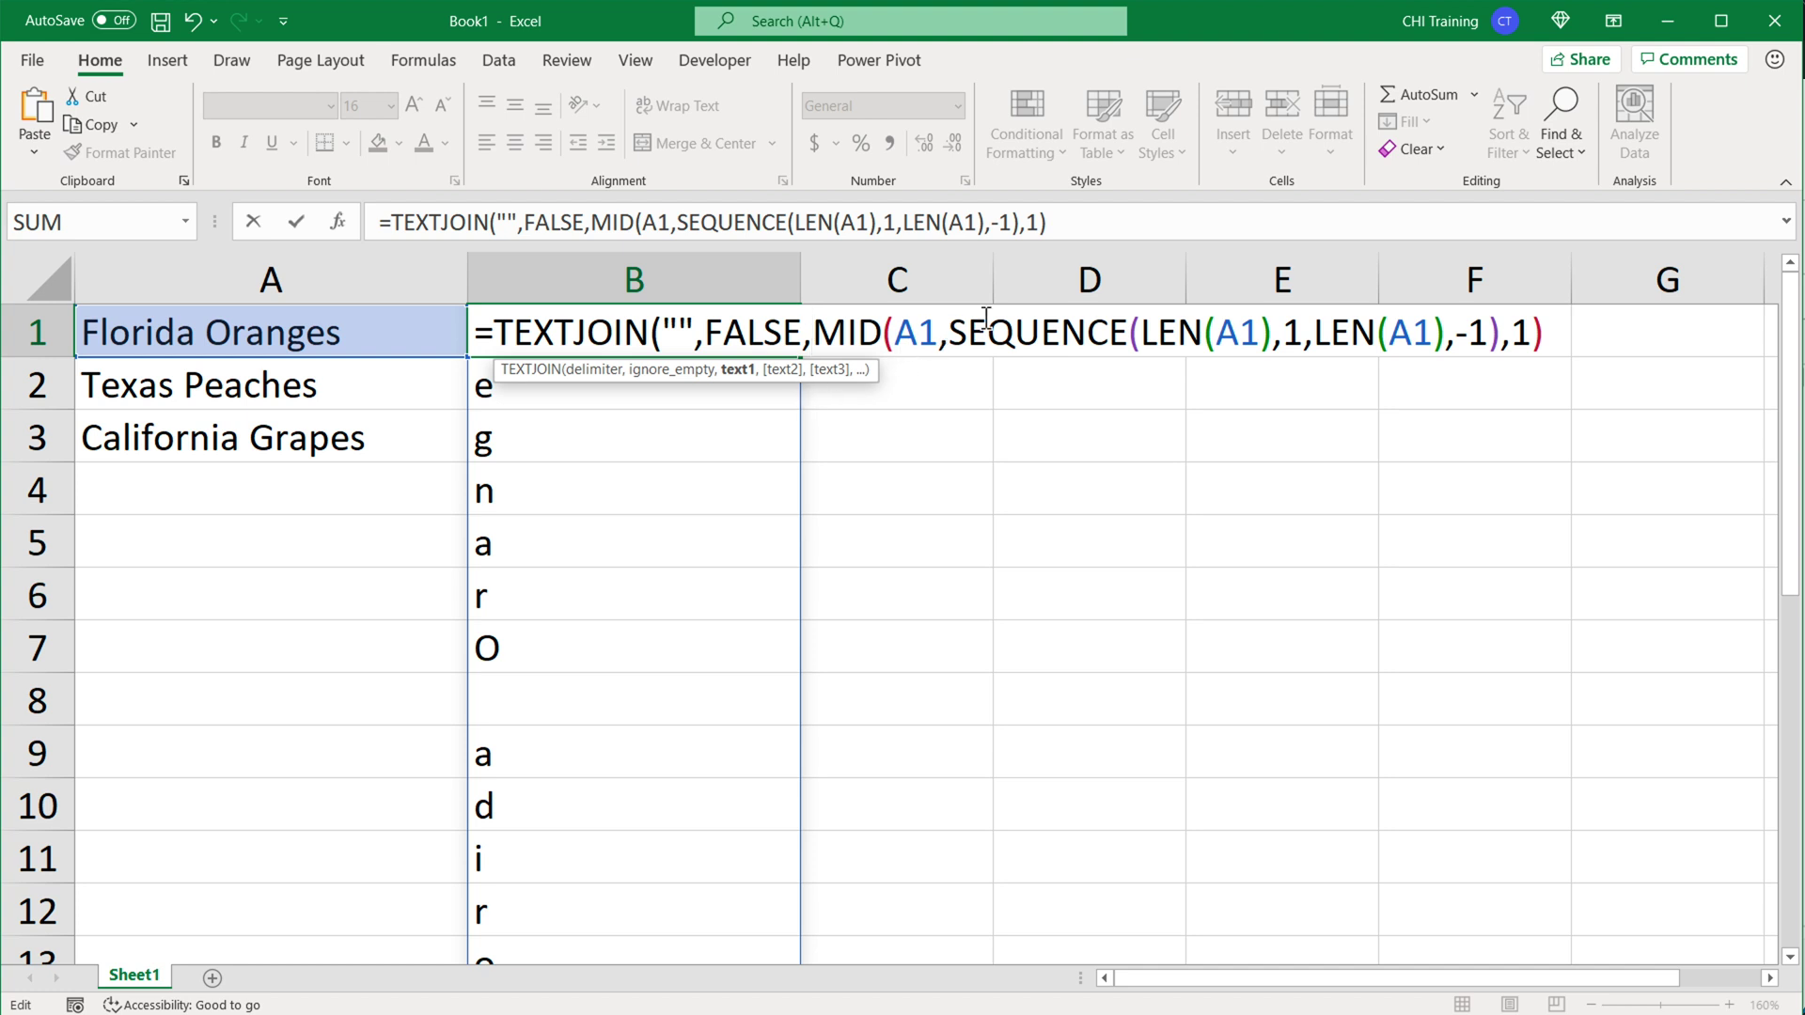
{"action": "left_click", "coordinate": [1562, 341]}
{"action": "type", "text": ")"}
{"action": "key", "text": "Return"}
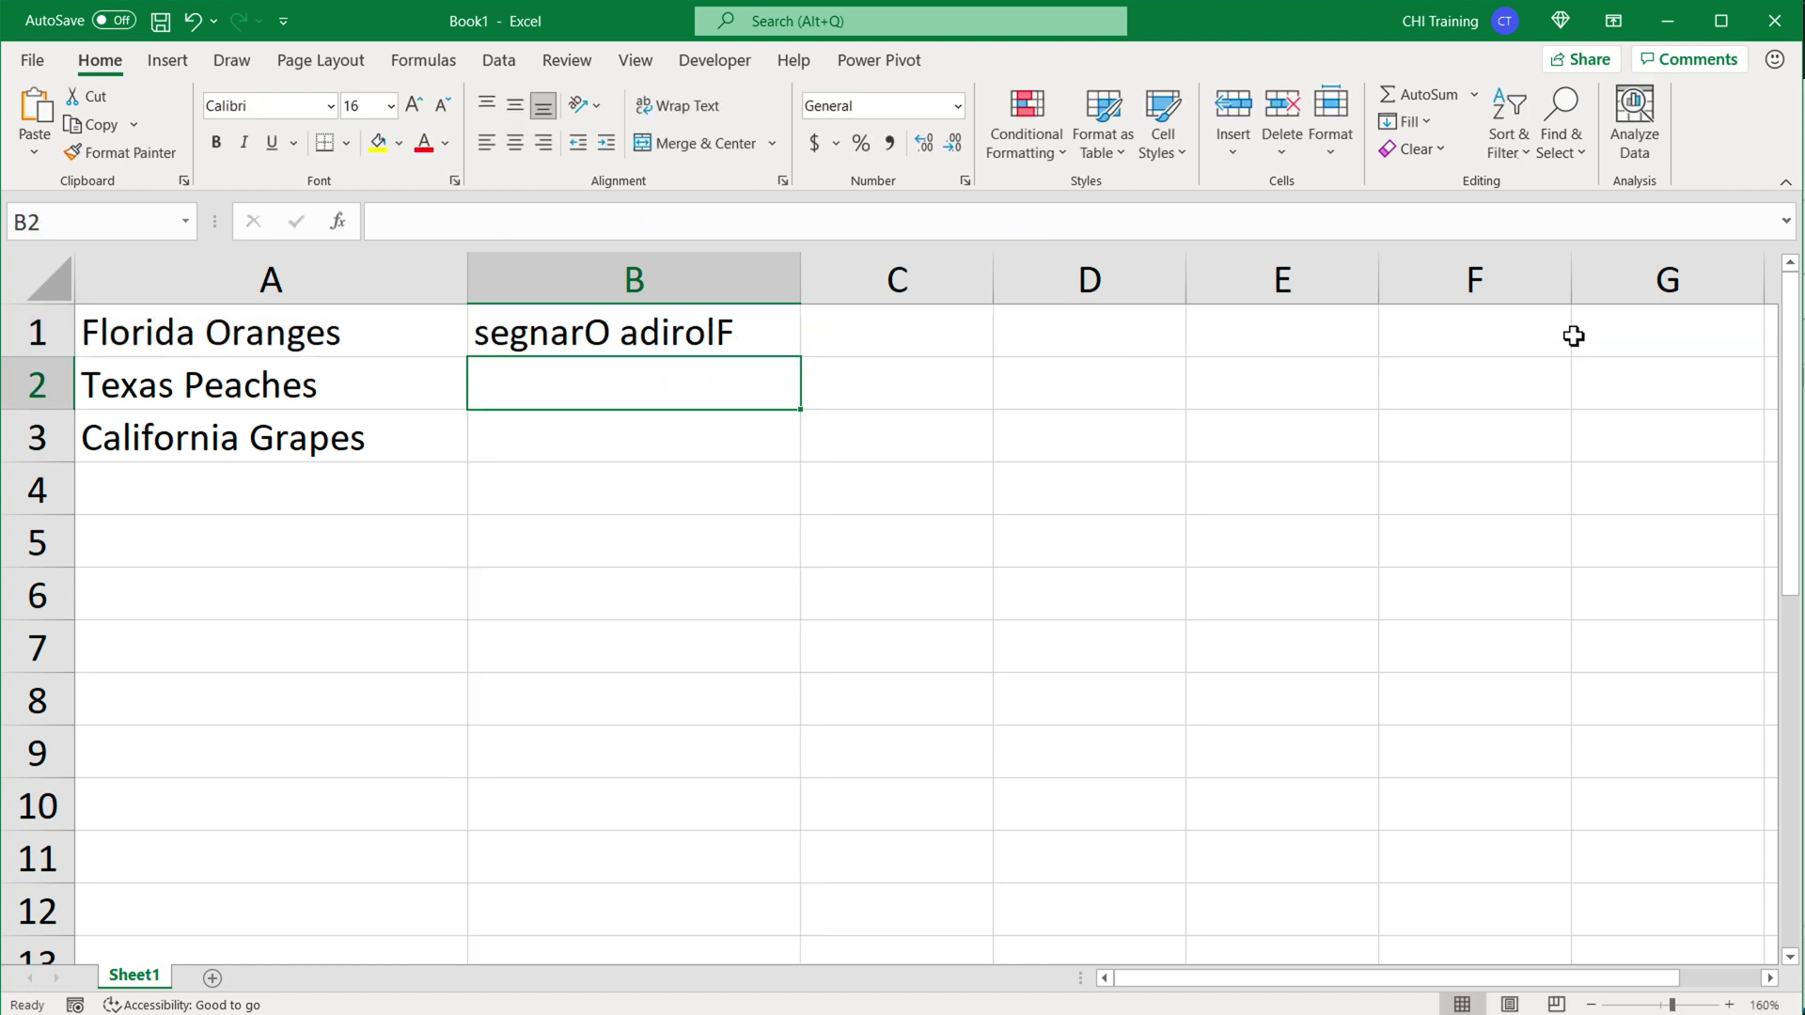
Fill the TEXTJOIN formula from B1 down to B7, leaving #CALC! beside the empty A cells.
{"action": "left_click", "coordinate": [783, 340]}
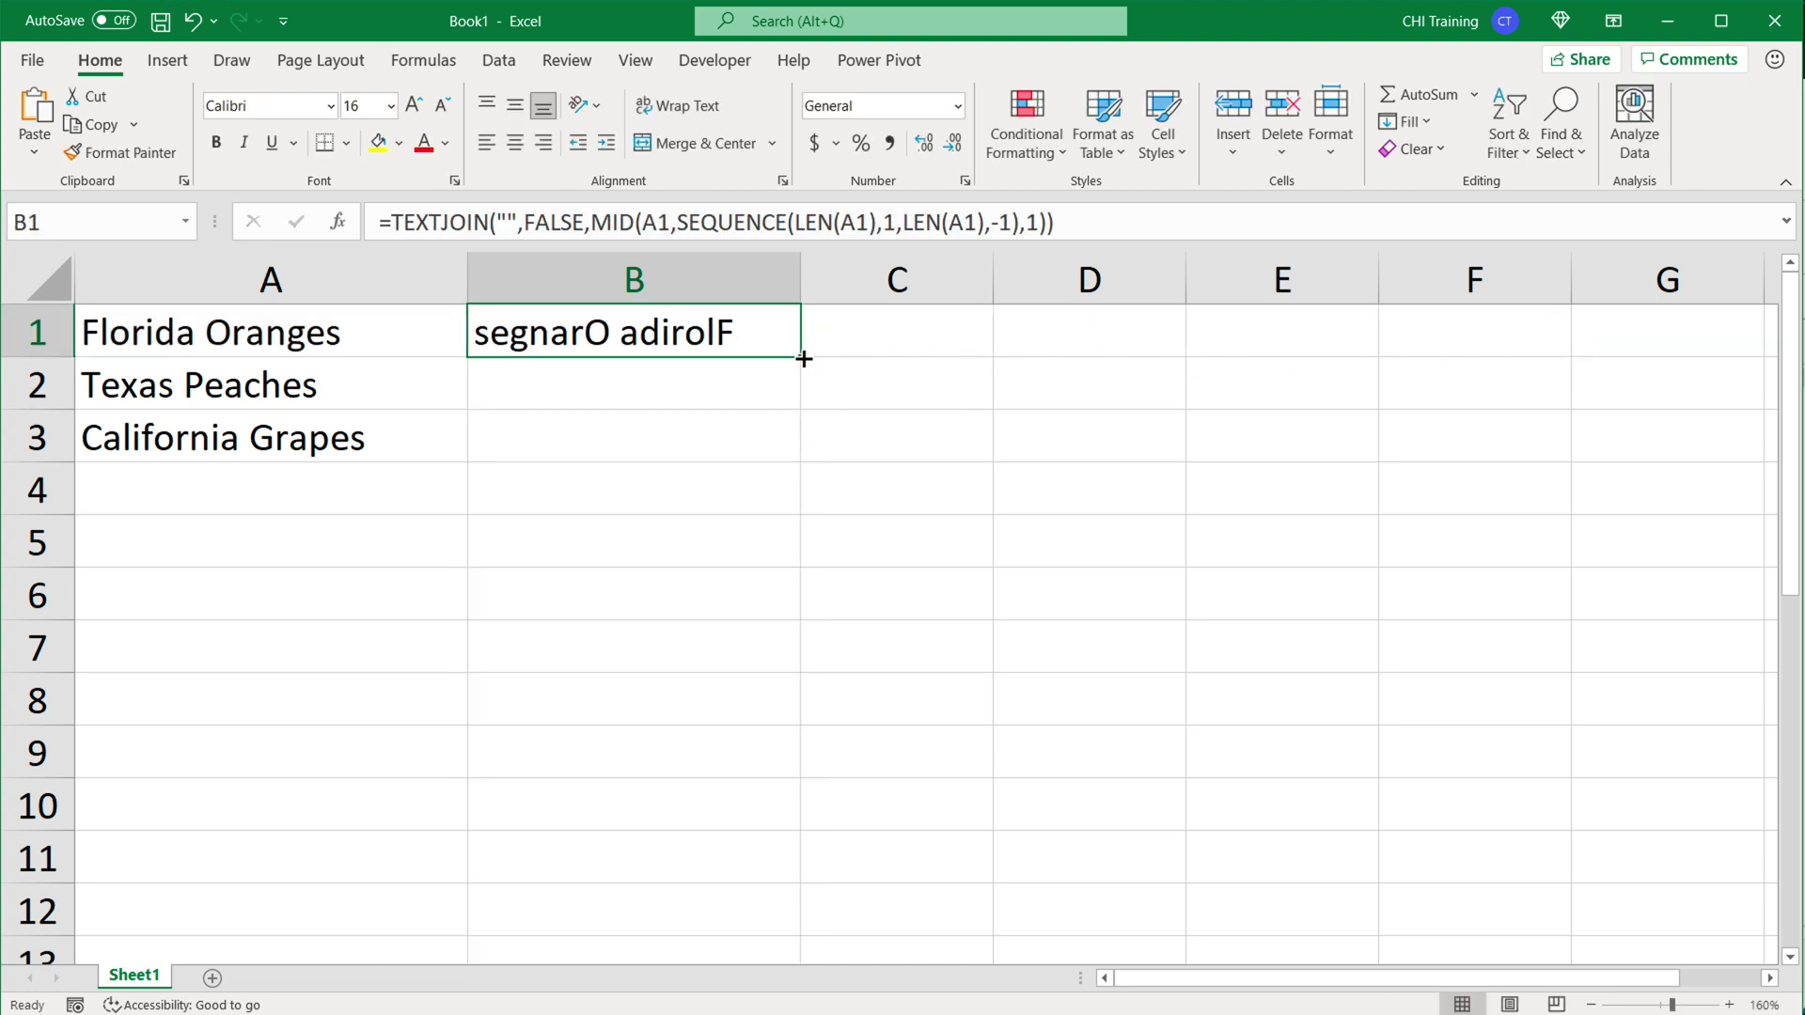
{"action": "left_click_drag", "start_coordinate": [803, 359], "coordinate": [858, 451]}
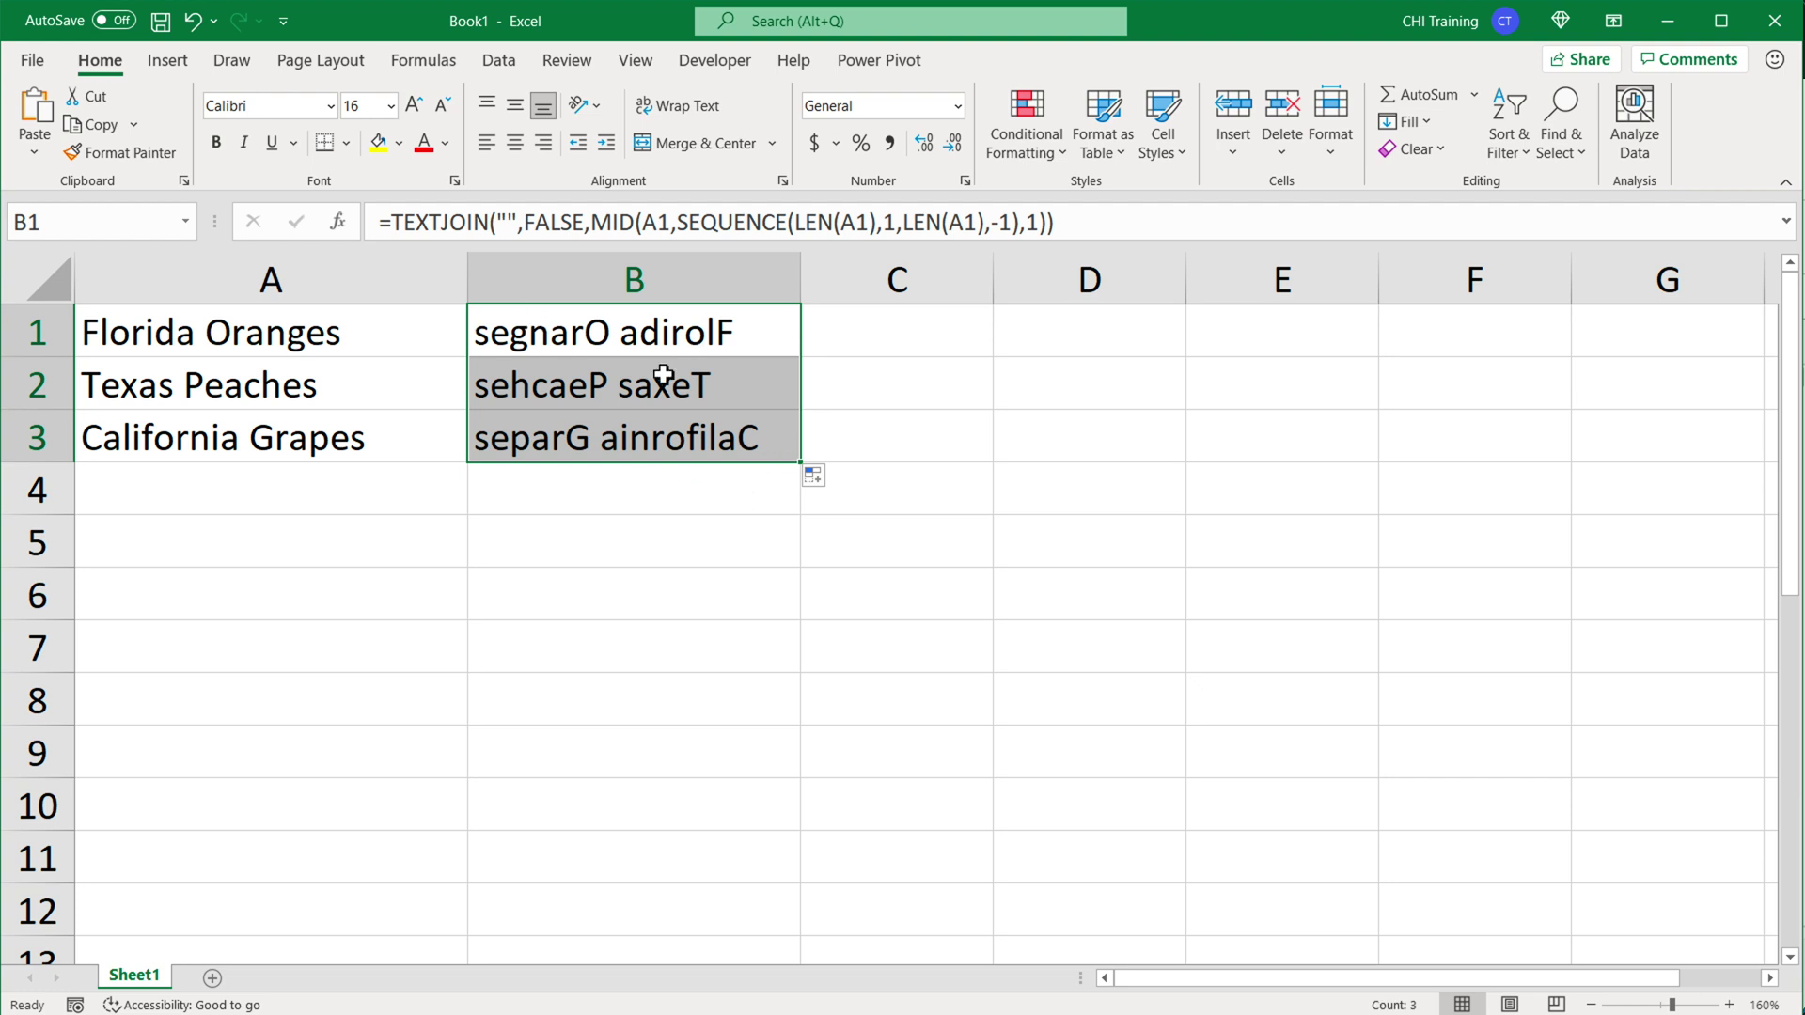
{"action": "left_click", "coordinate": [740, 447]}
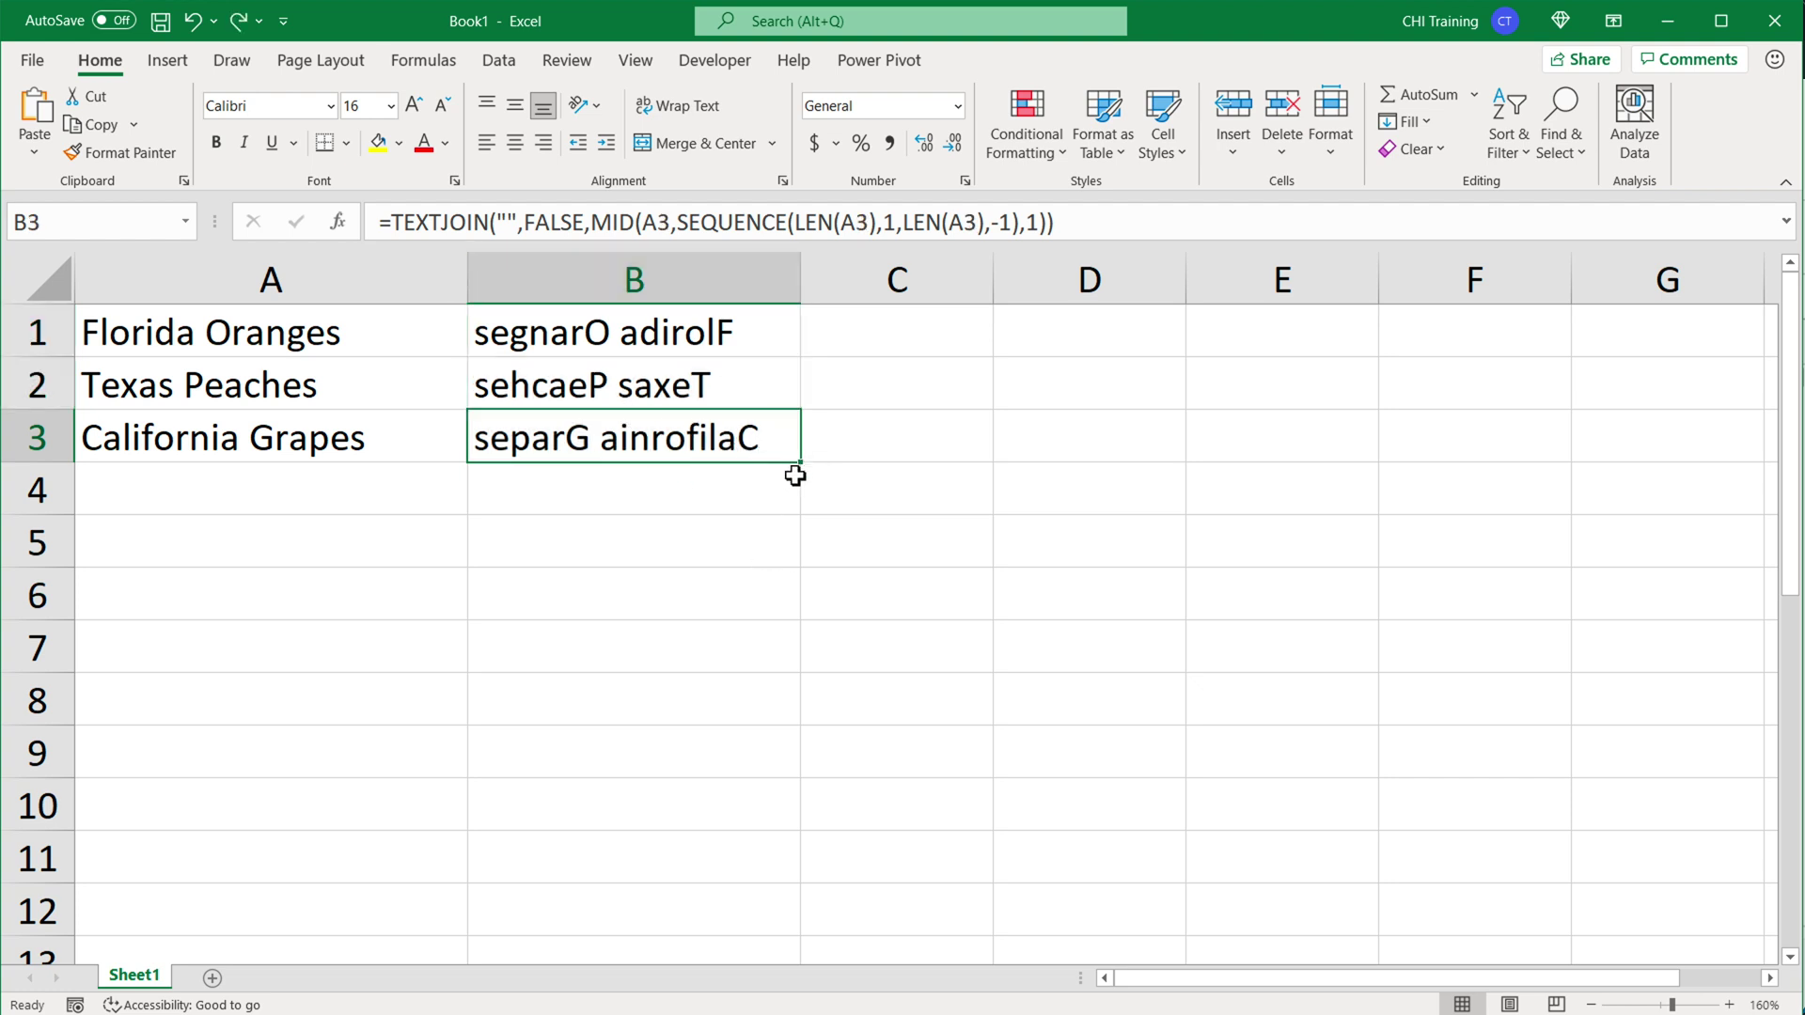
{"action": "left_click_drag", "start_coordinate": [804, 470], "coordinate": [790, 677]}
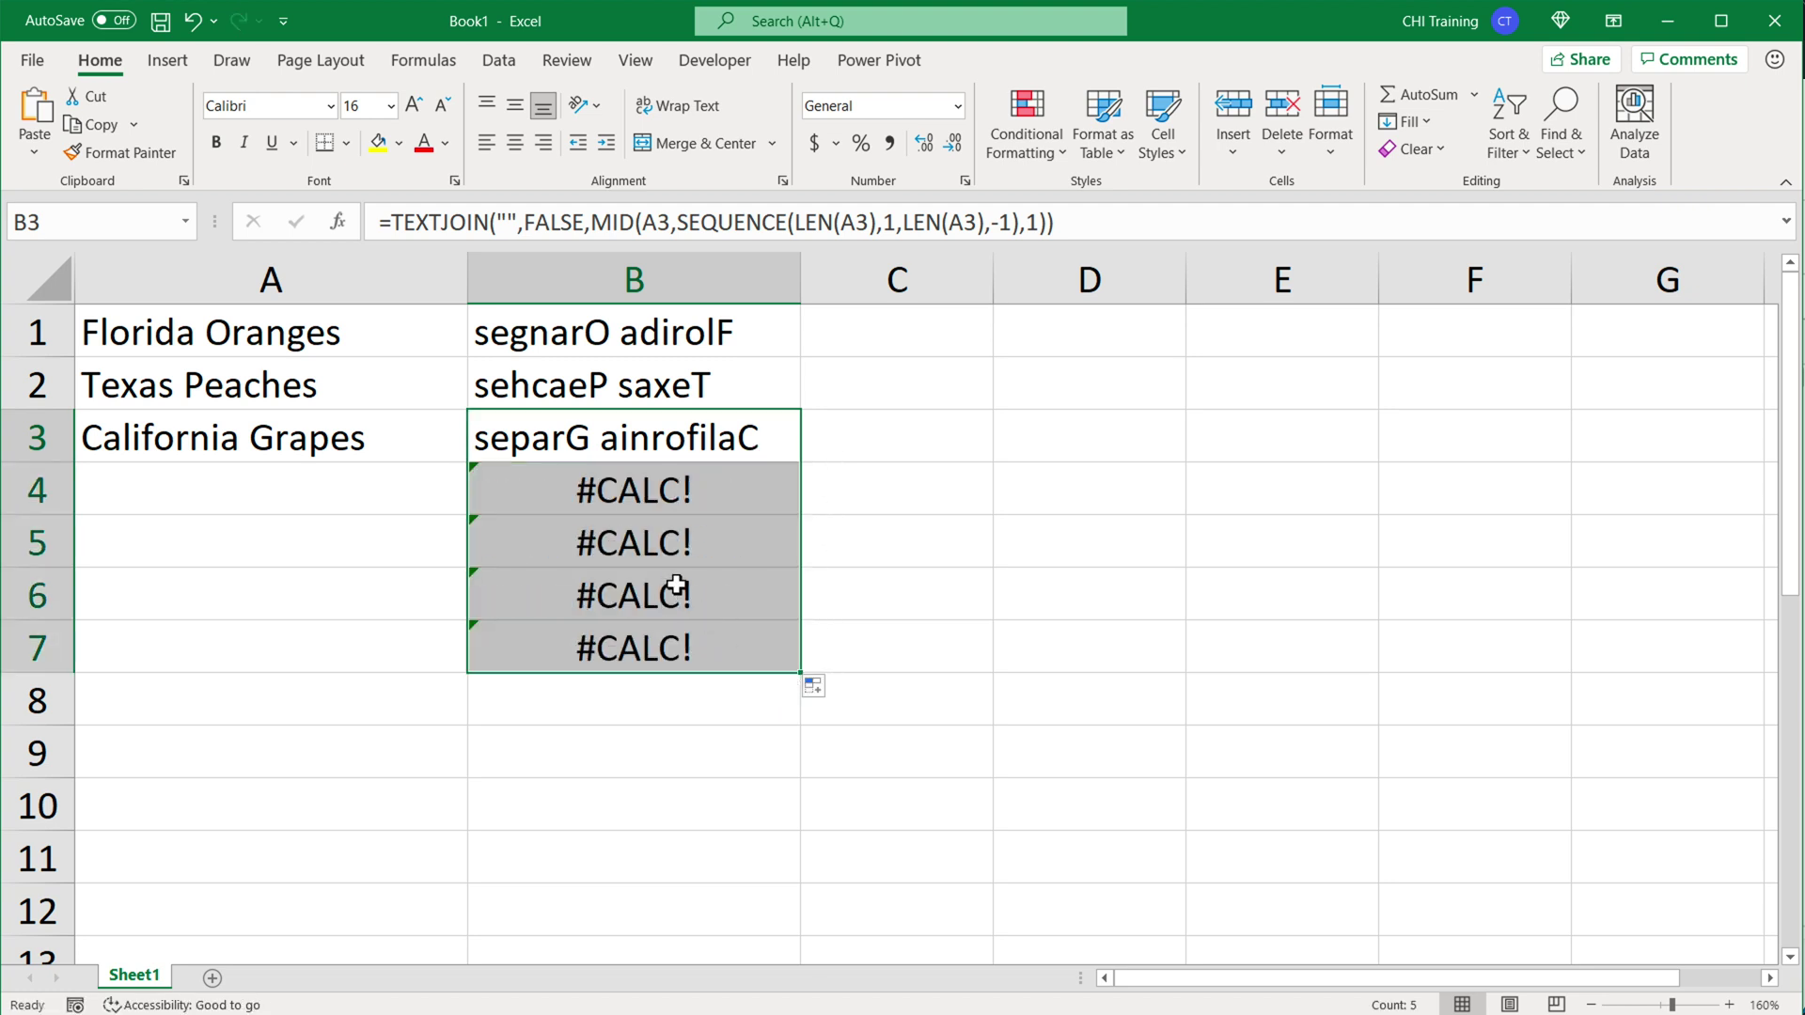
{"action": "left_click_drag", "start_coordinate": [269, 486], "coordinate": [297, 699]}
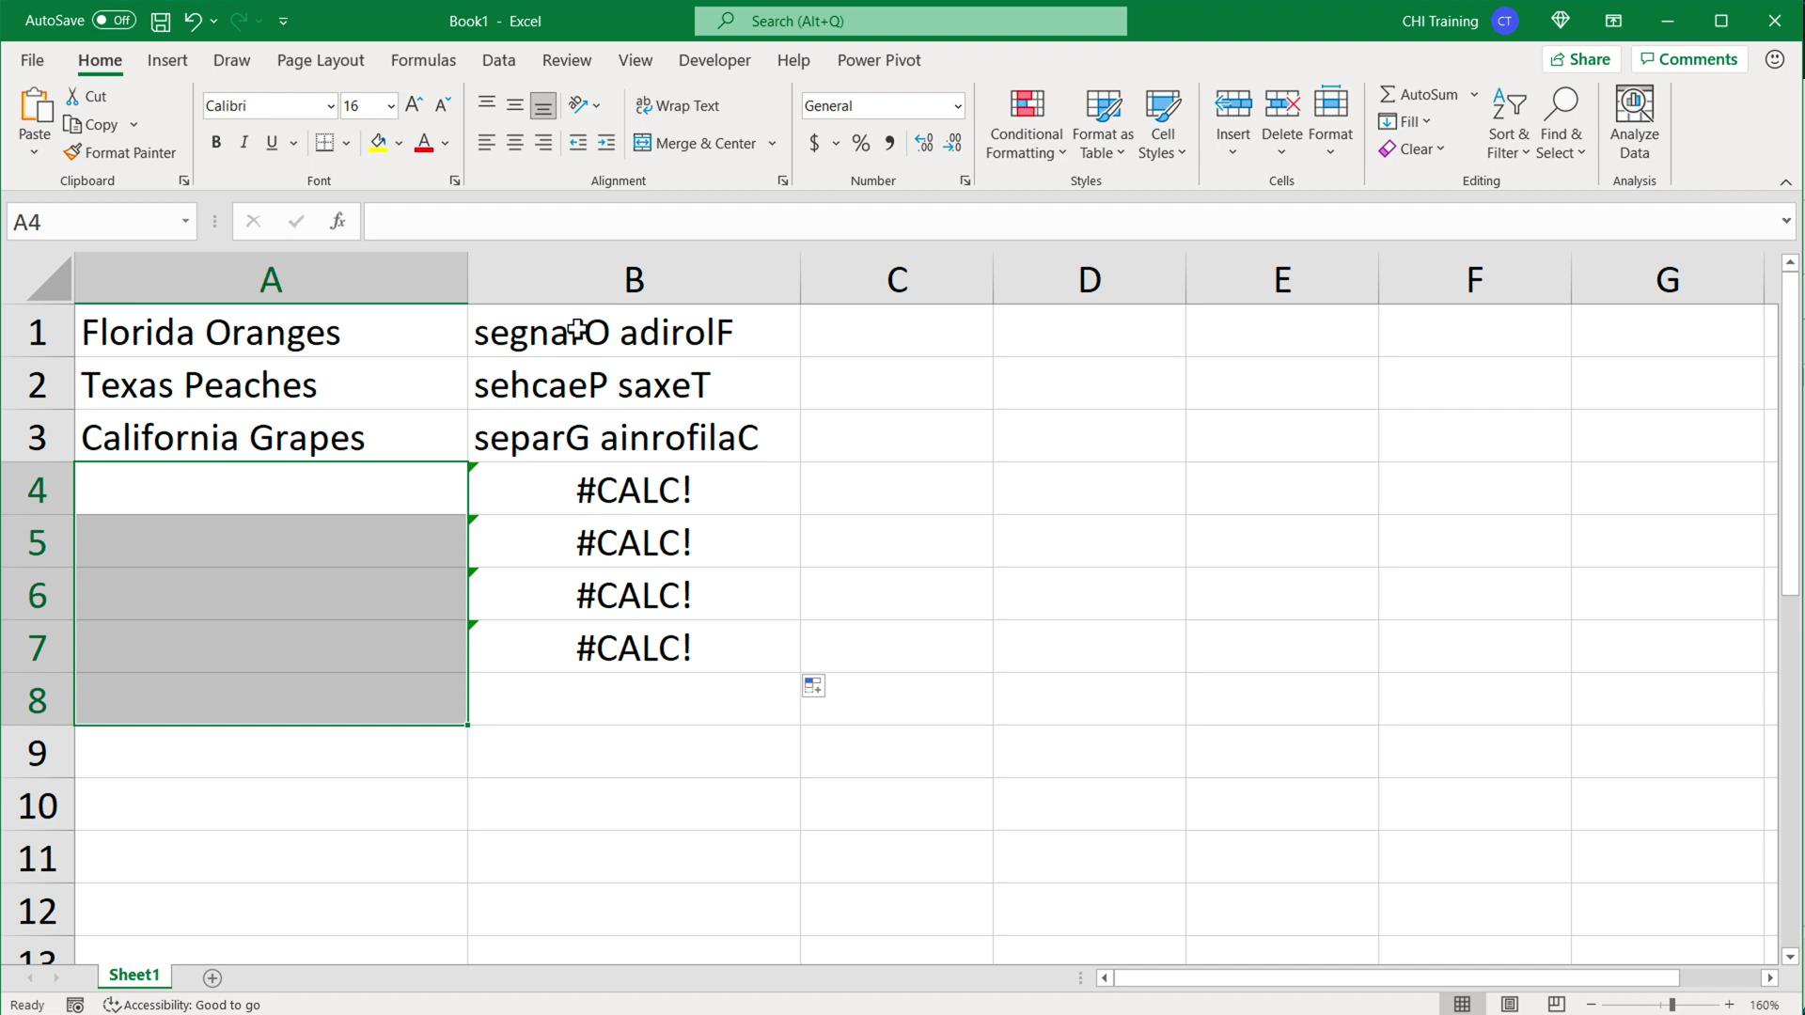
Wrap B1's TEXTJOIN formula in IF(A1="","",…) so empty A cells return blank.
{"action": "left_click", "coordinate": [521, 331]}
{"action": "double_click", "coordinate": [506, 333]}
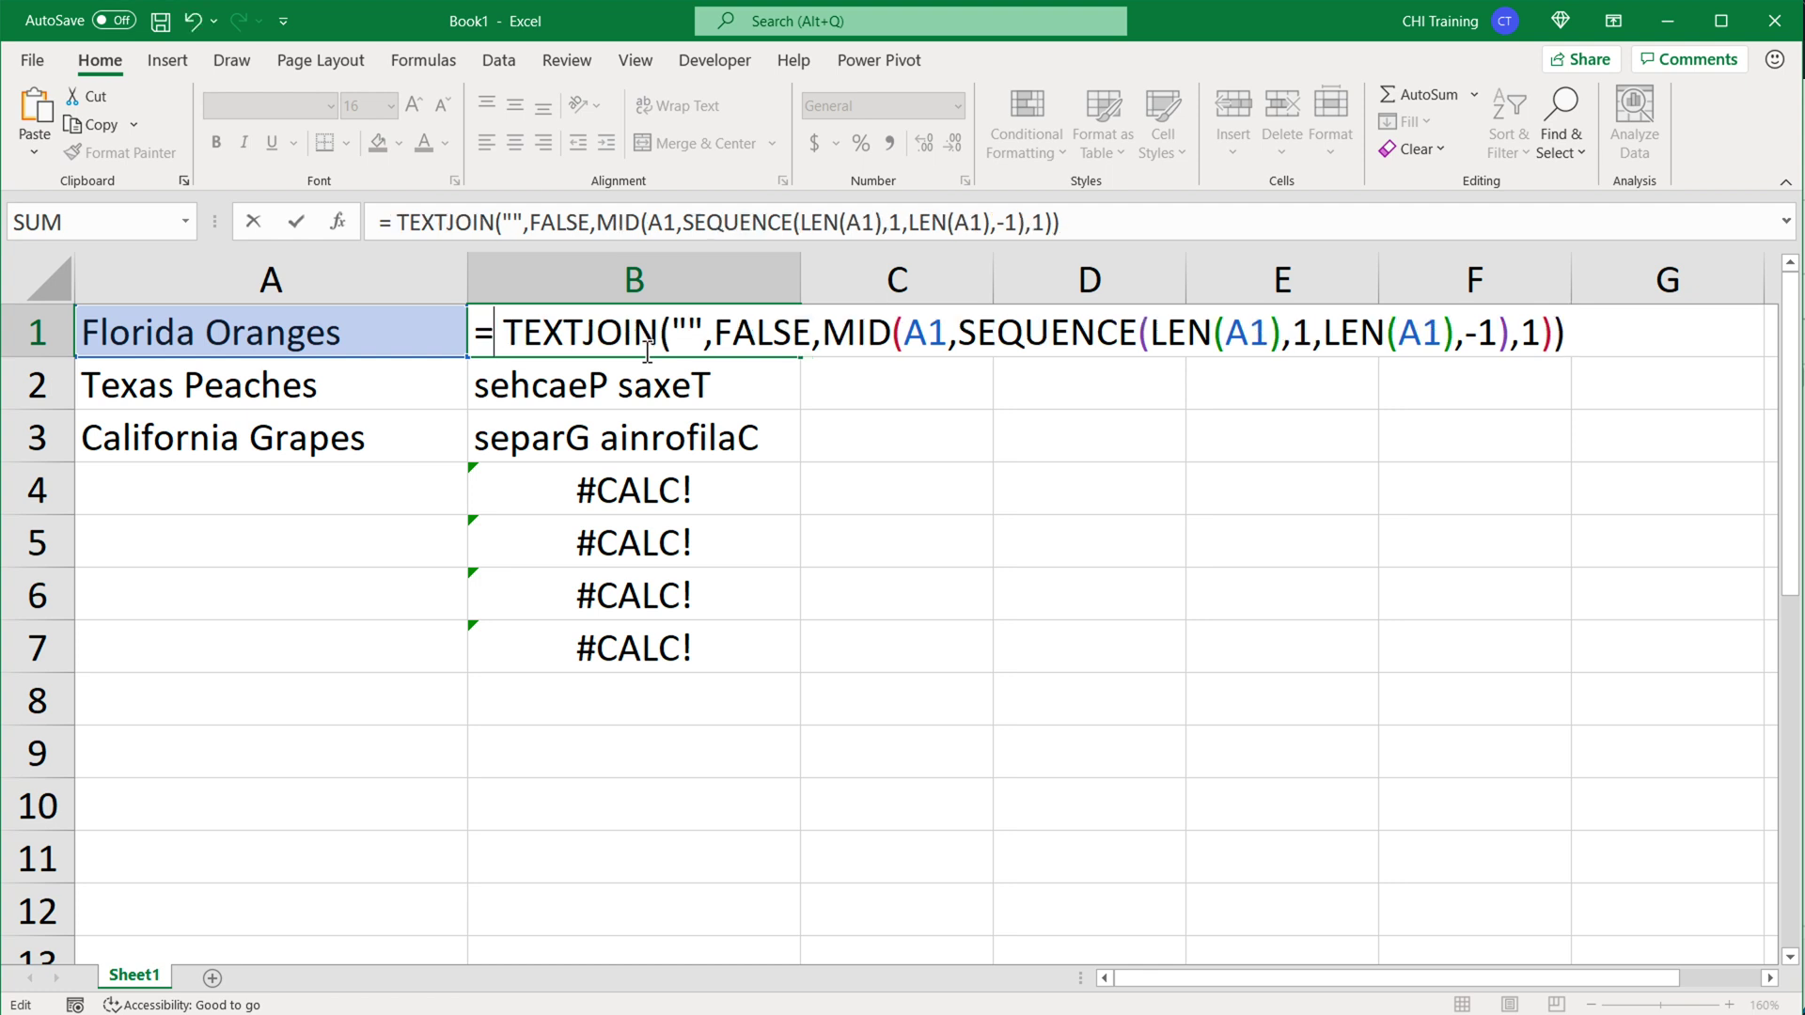
{"action": "type", "text": "IF("}
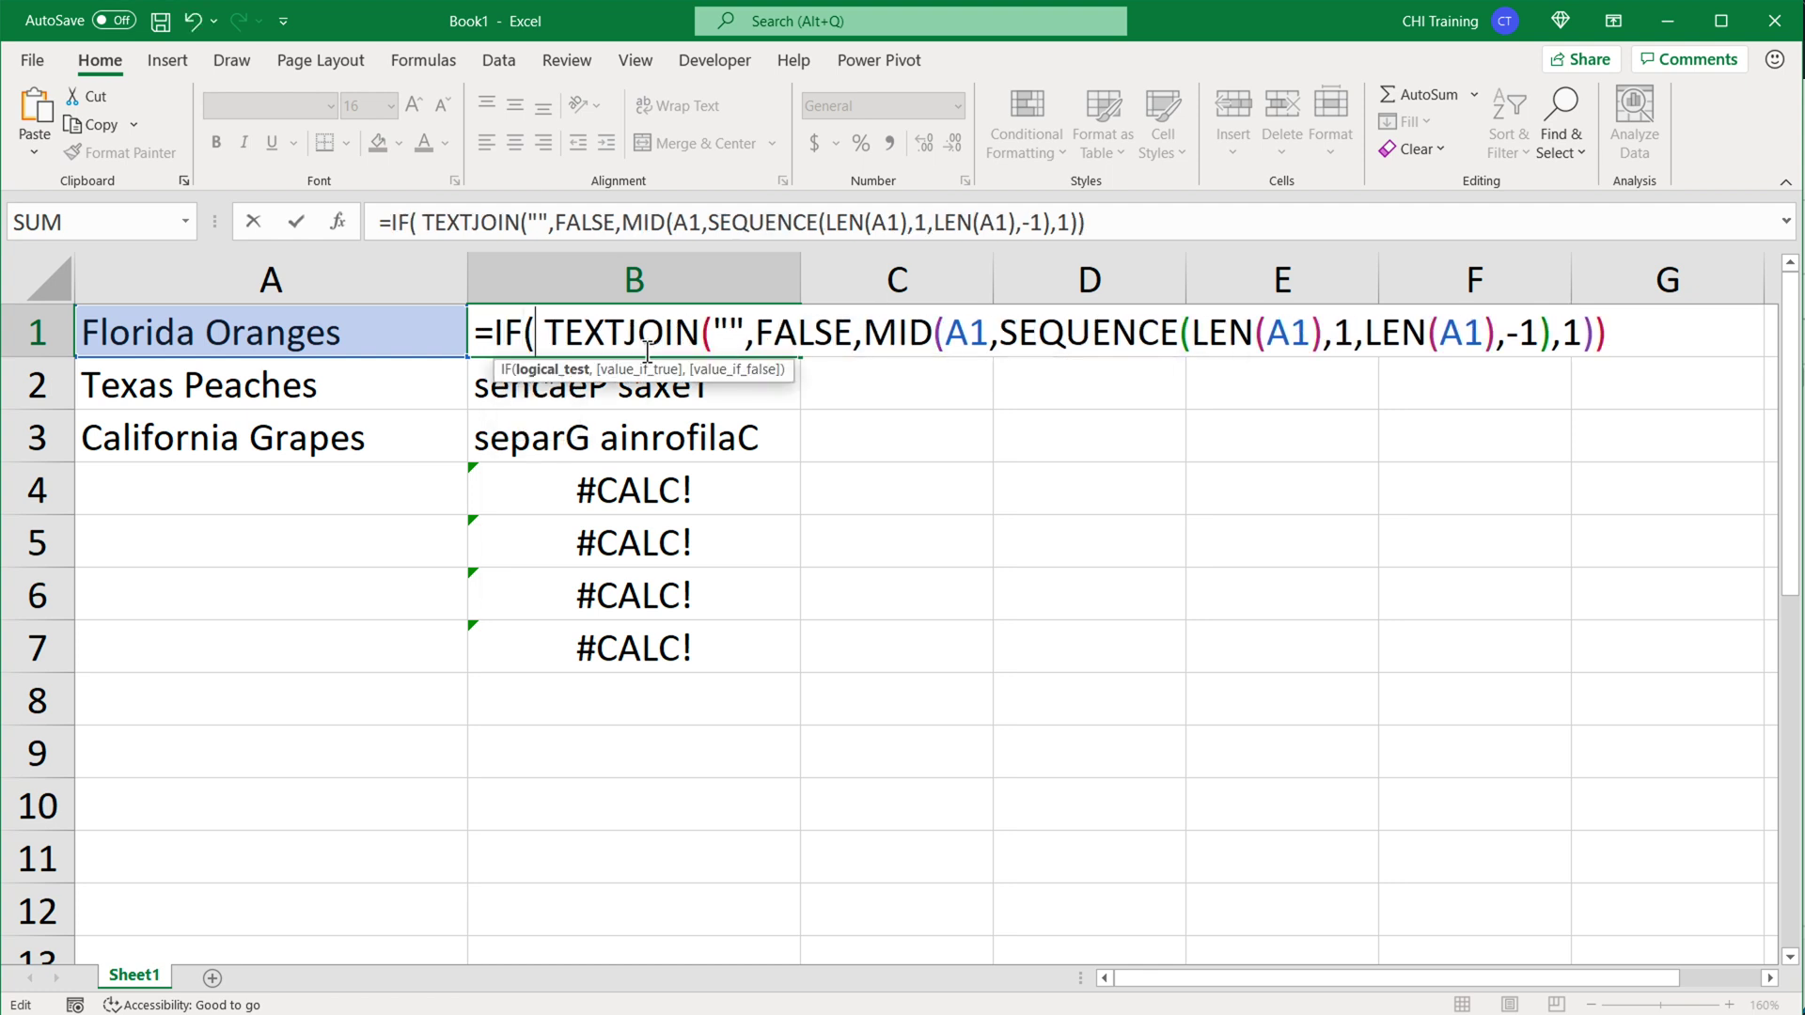
{"action": "type", "text": "A1="}
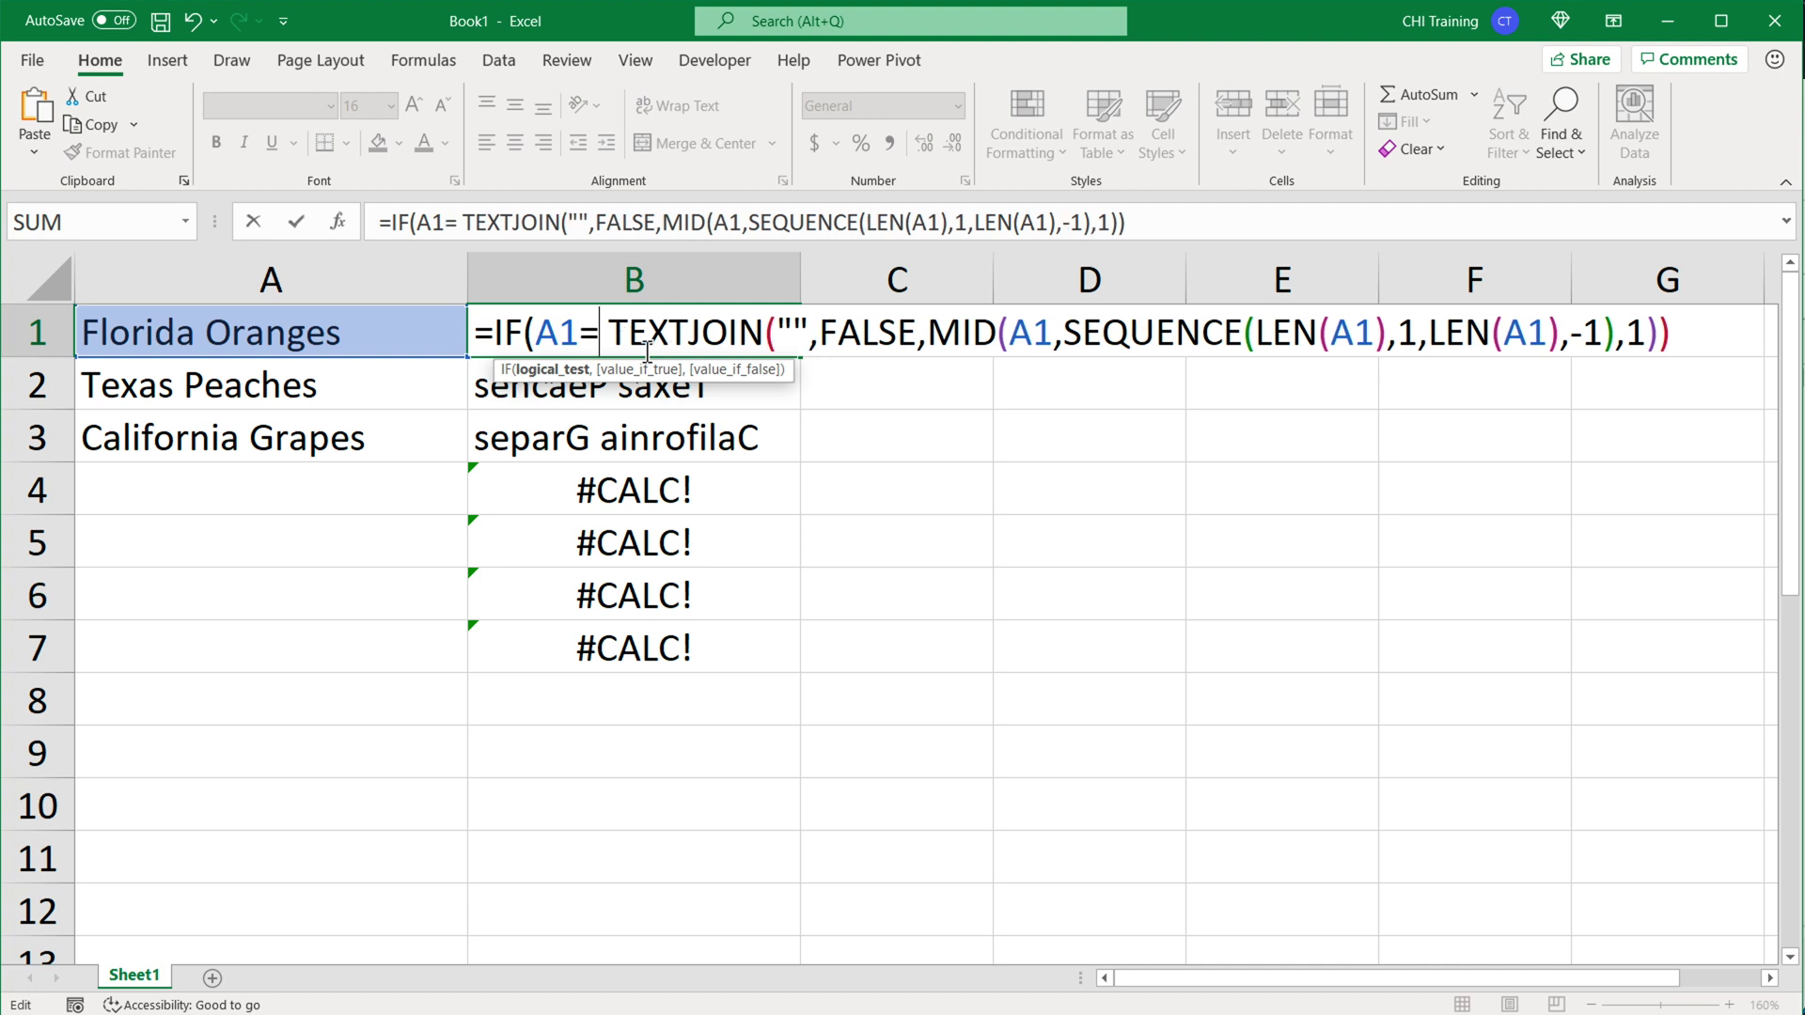
{"action": "type", "text": "\"\",\"\""}
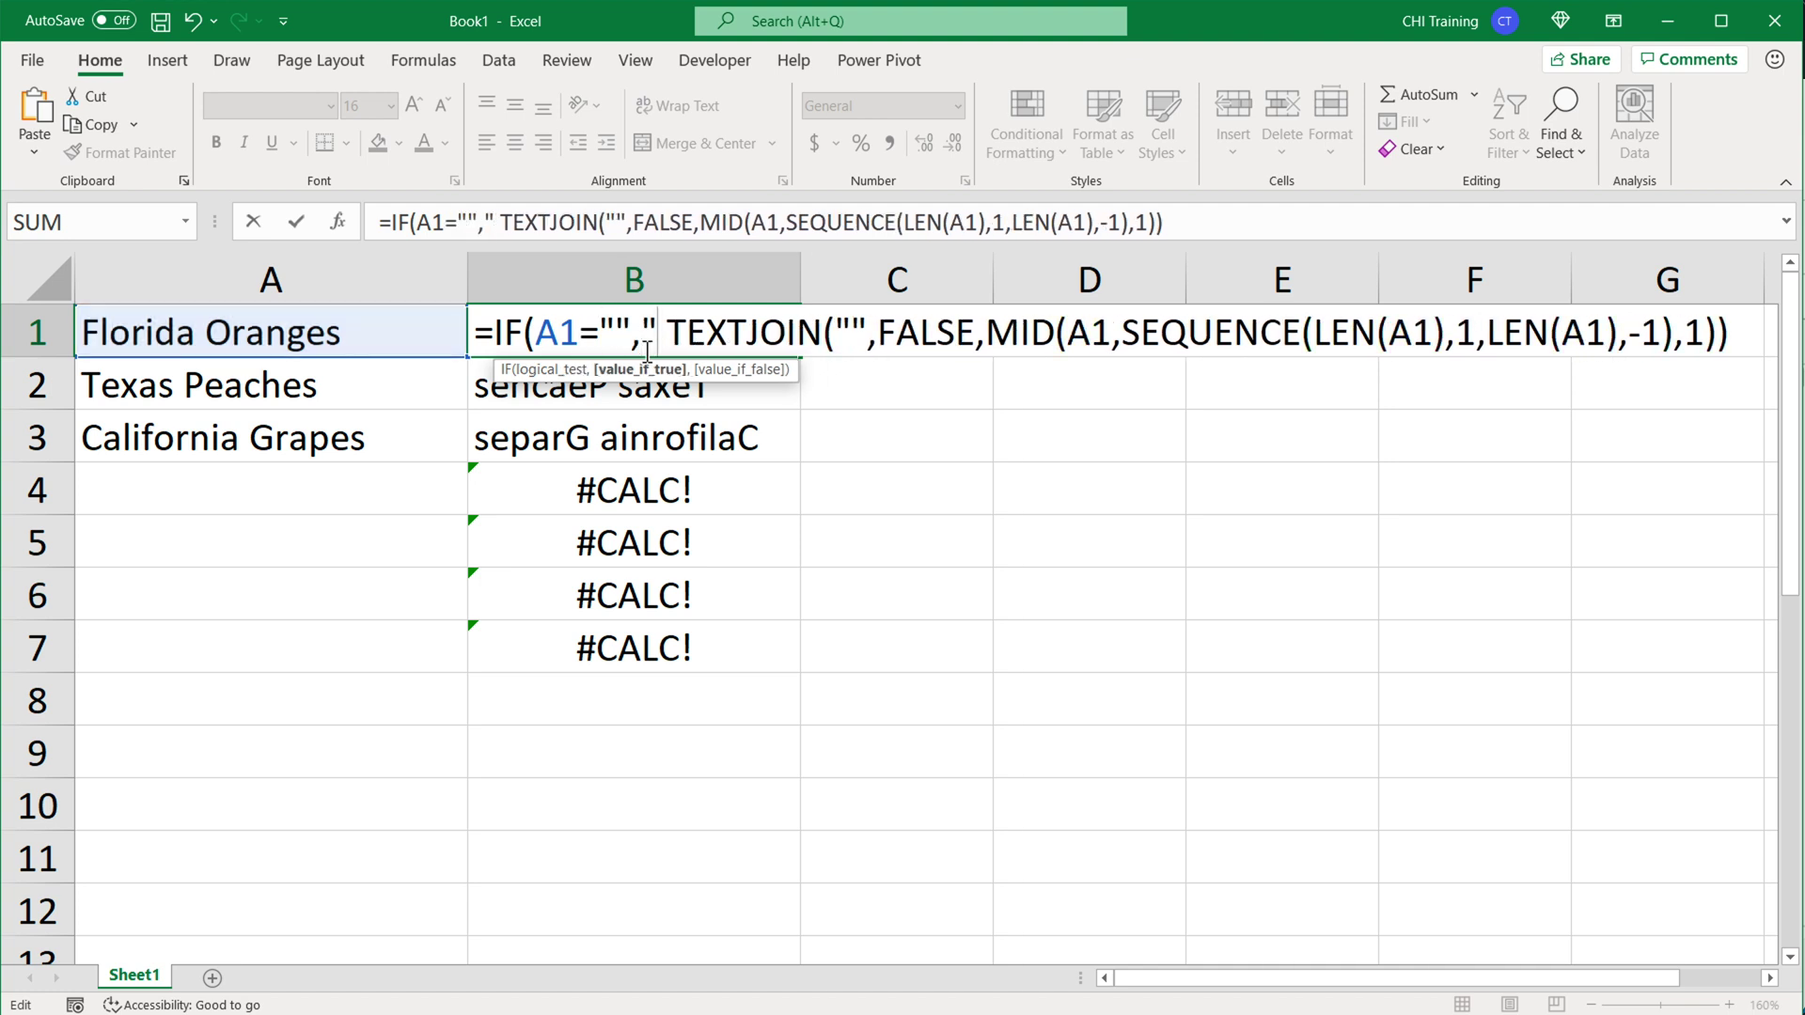
{"action": "type", "text": ","}
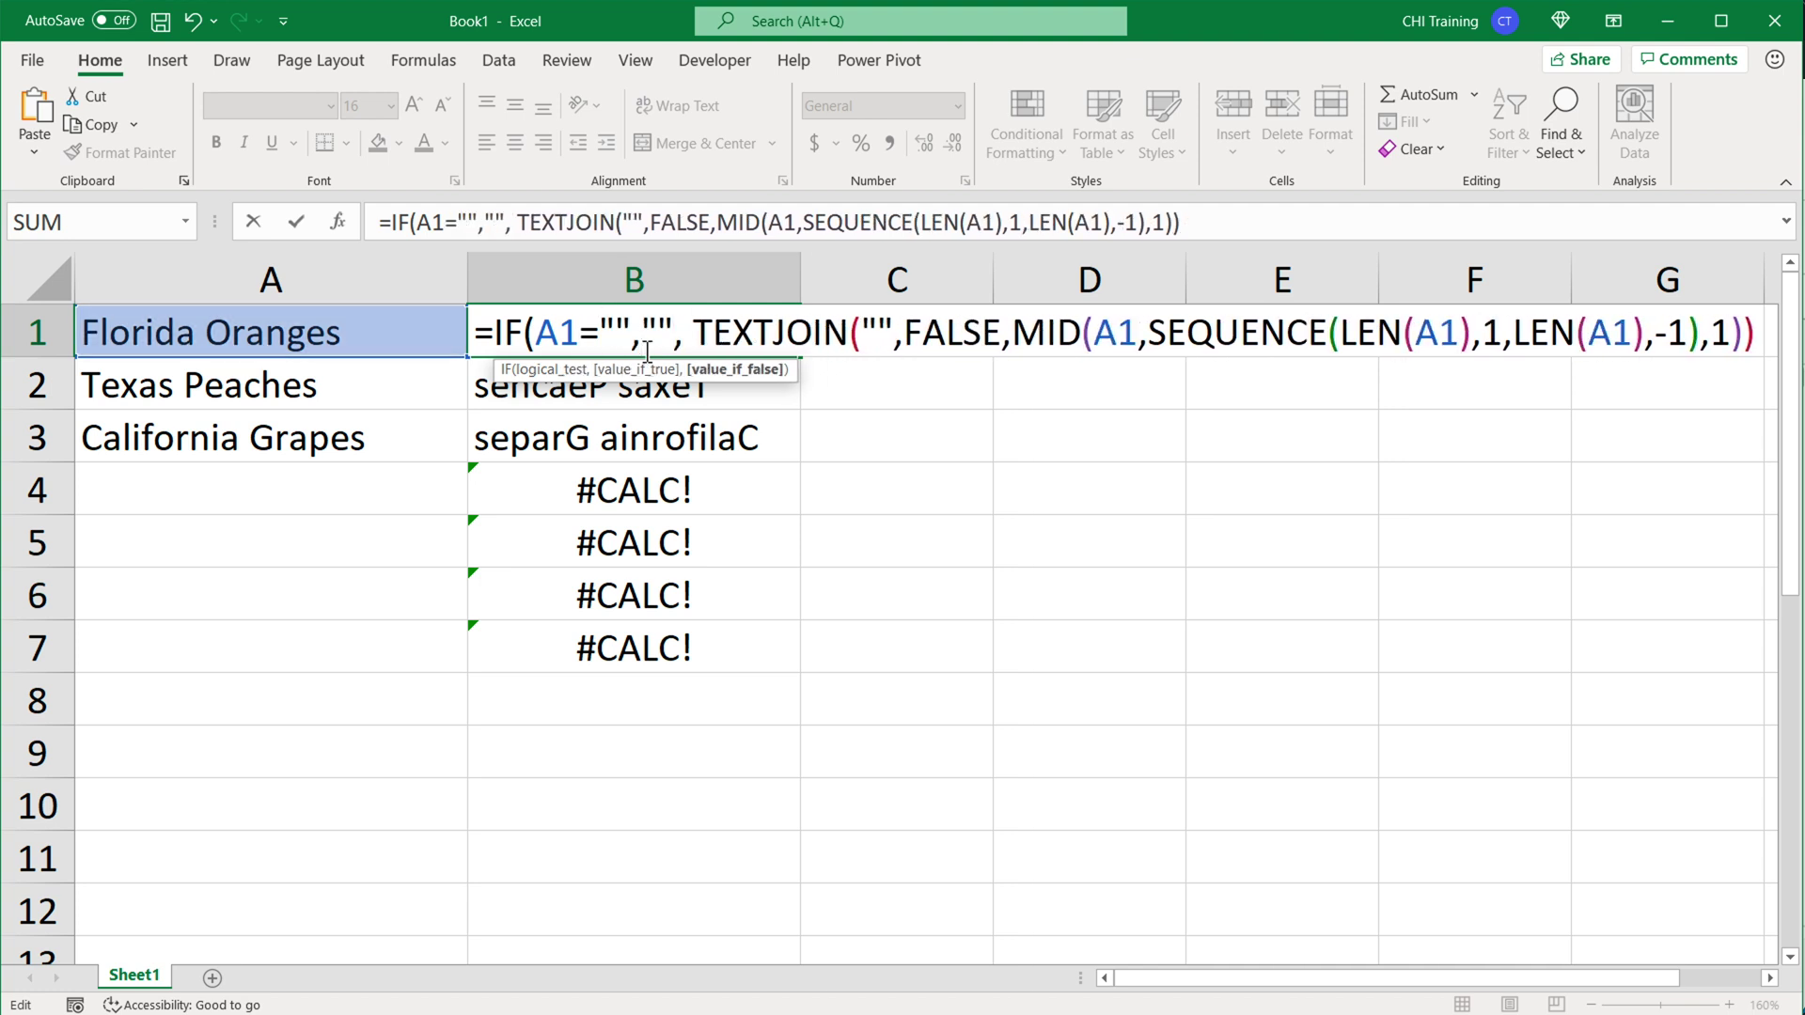
{"action": "key", "text": "BackSpace"}
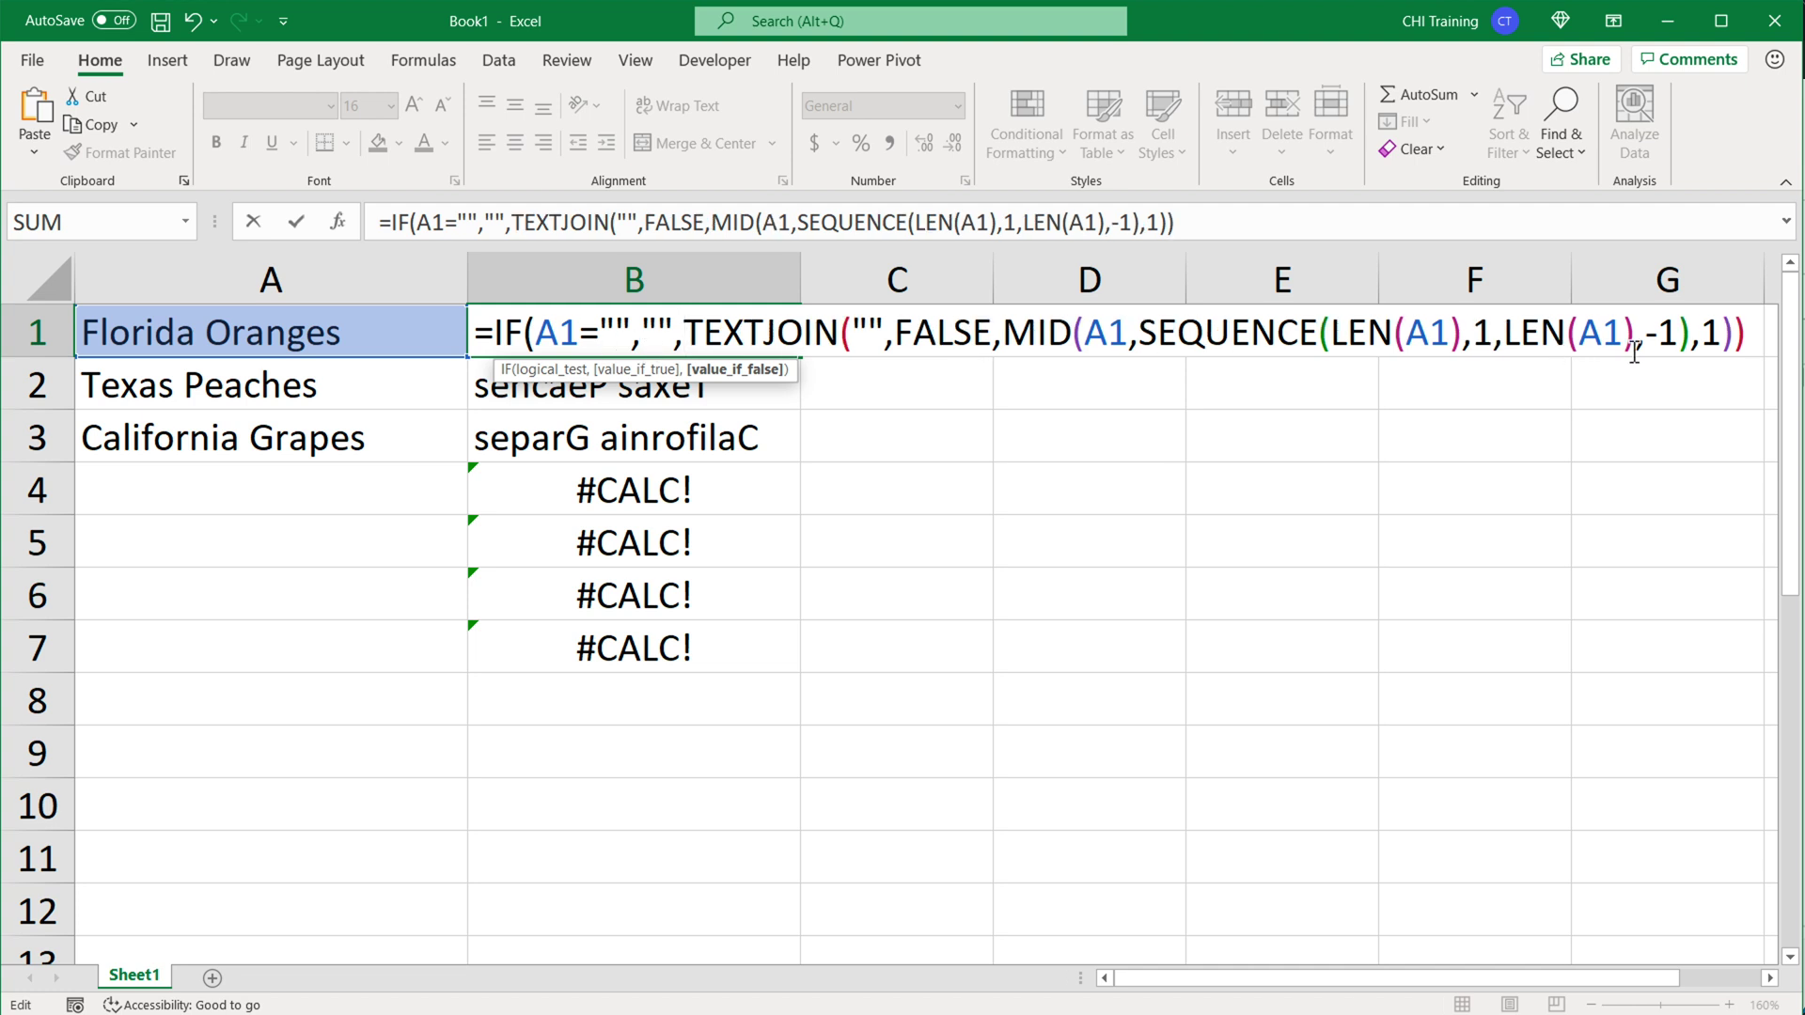
{"action": "left_click", "coordinate": [1758, 335]}
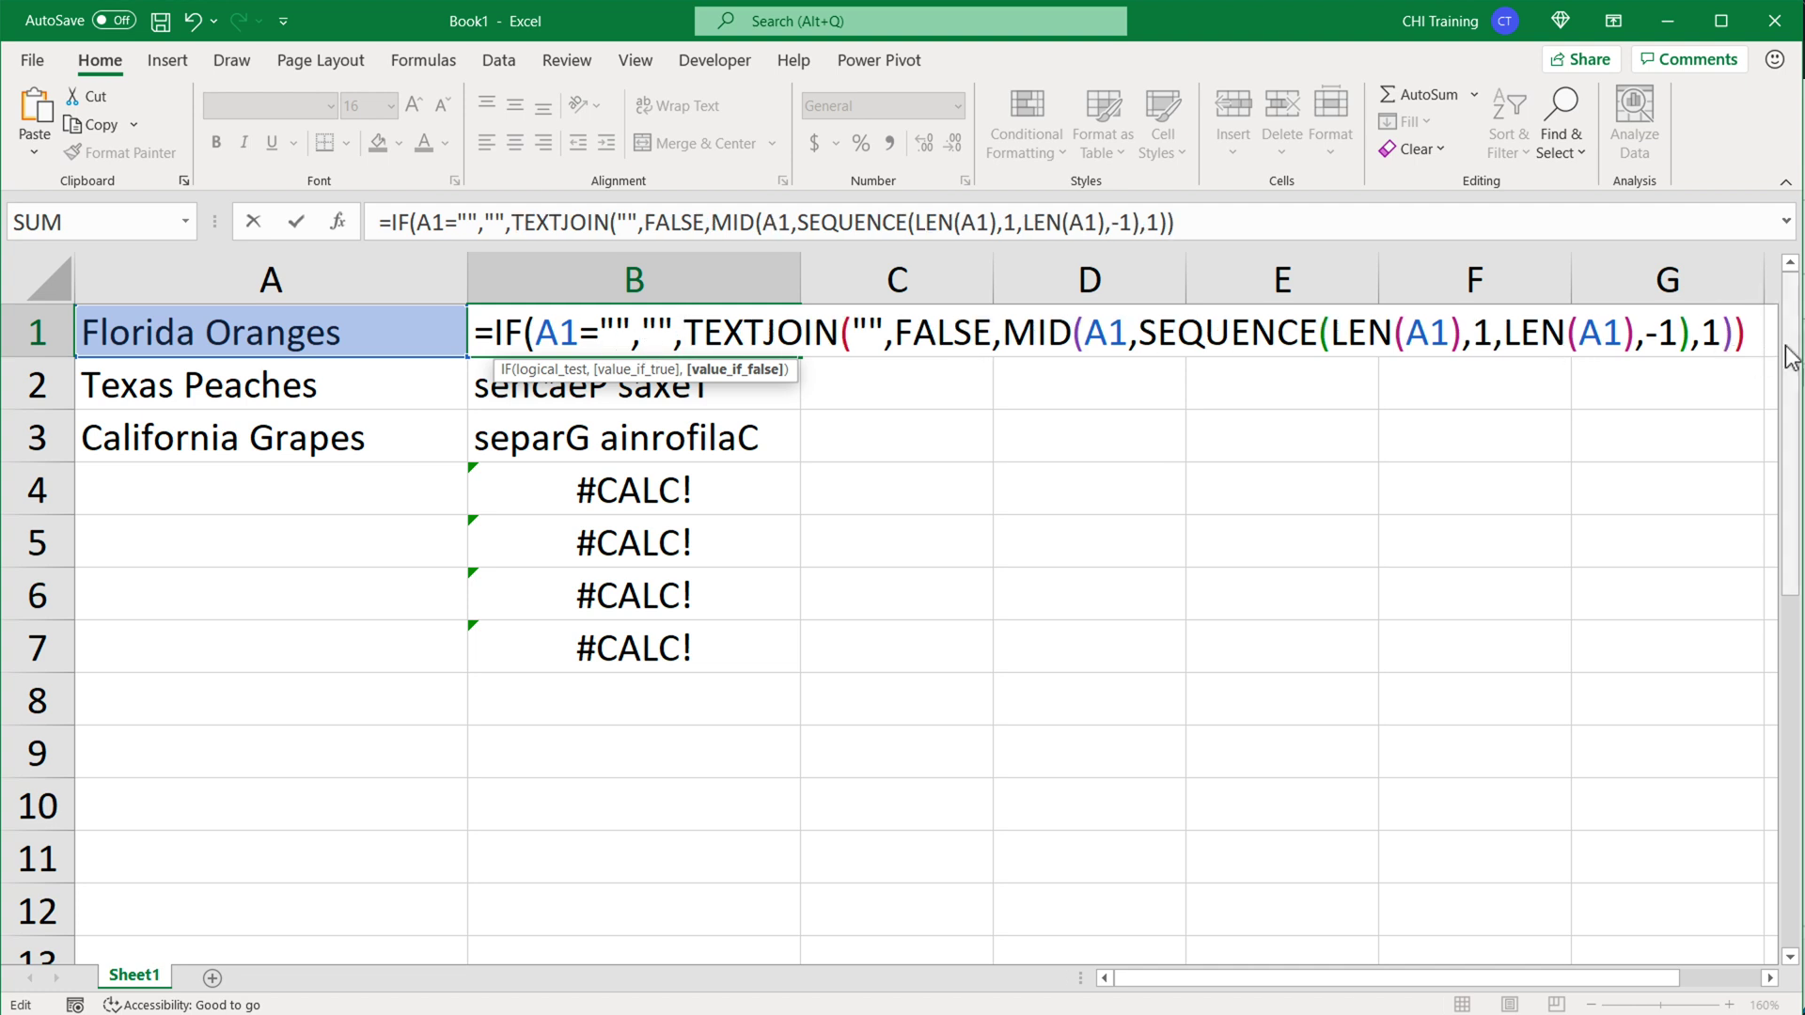
{"action": "type", "text": ")"}
{"action": "key", "text": "Return"}
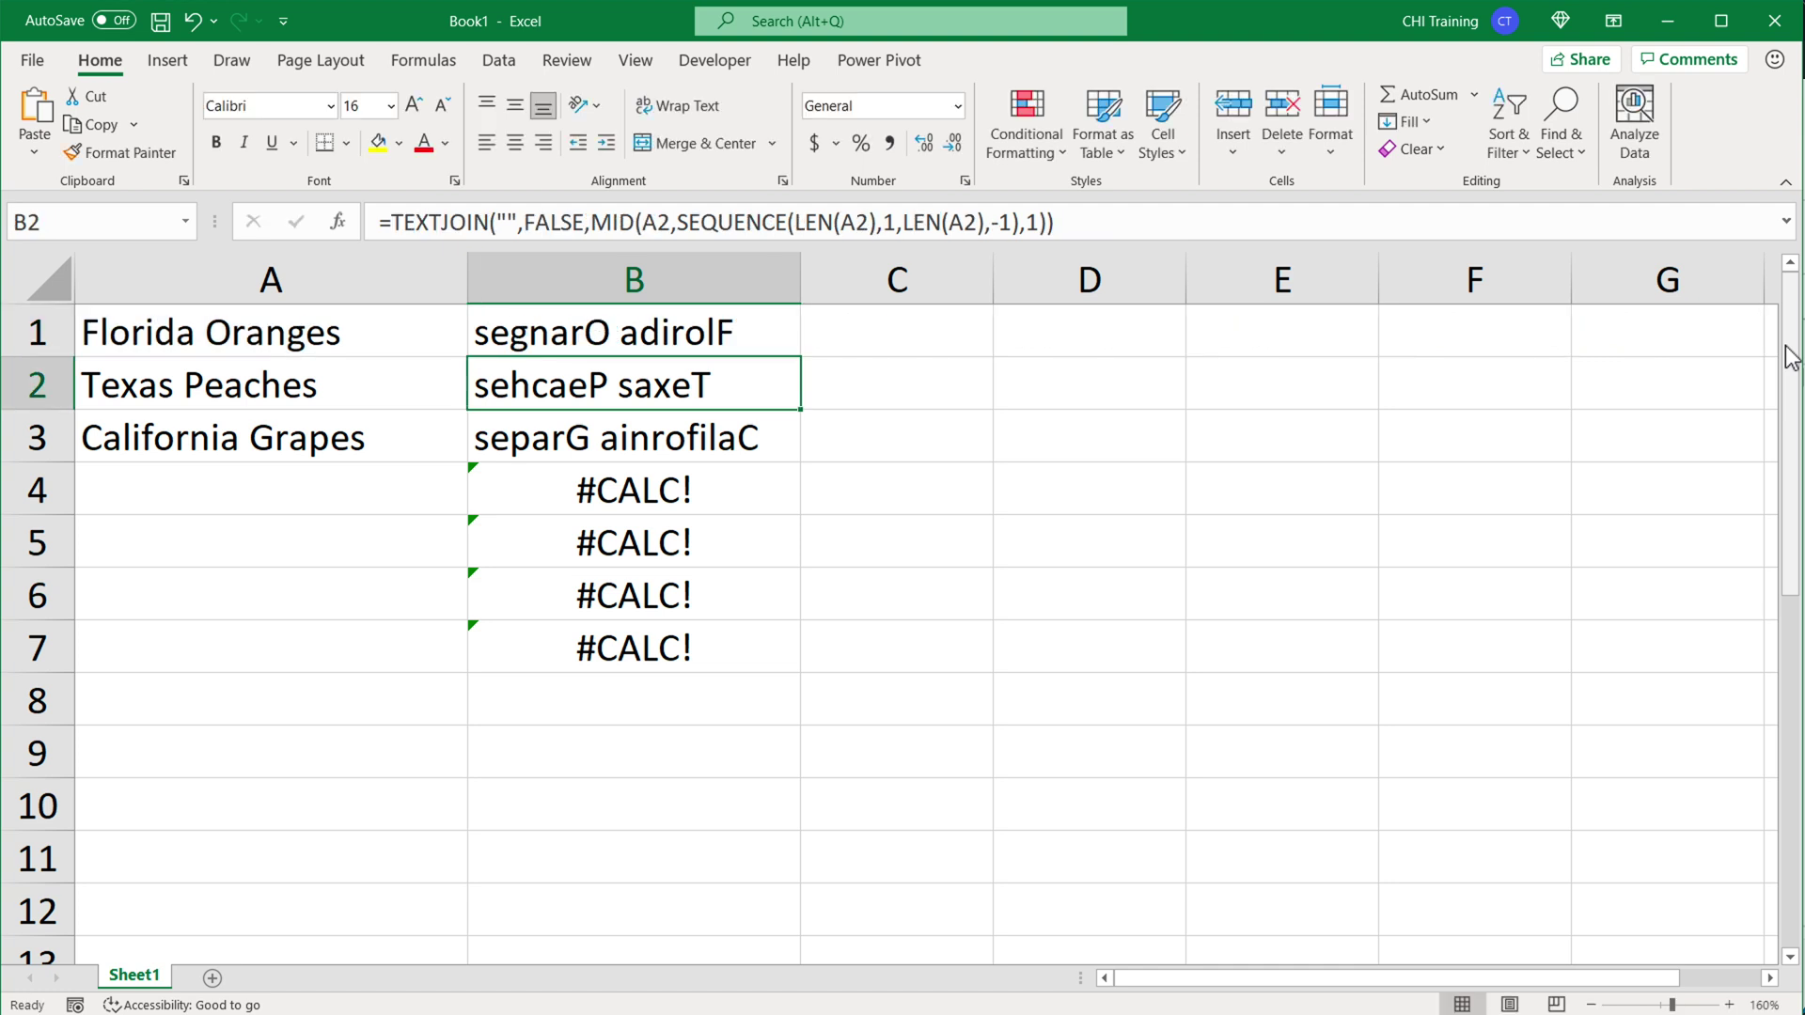
Fill the IF formula from B1 down to B9, clearing the #CALC! errors.
{"action": "left_click", "coordinate": [784, 339]}
{"action": "left_click_drag", "start_coordinate": [807, 361], "coordinate": [781, 792]}
{"action": "left_click", "coordinate": [272, 338]}
{"action": "scroll", "coordinate": [854, 353], "scroll_direction": "up", "scroll_amount": 2}
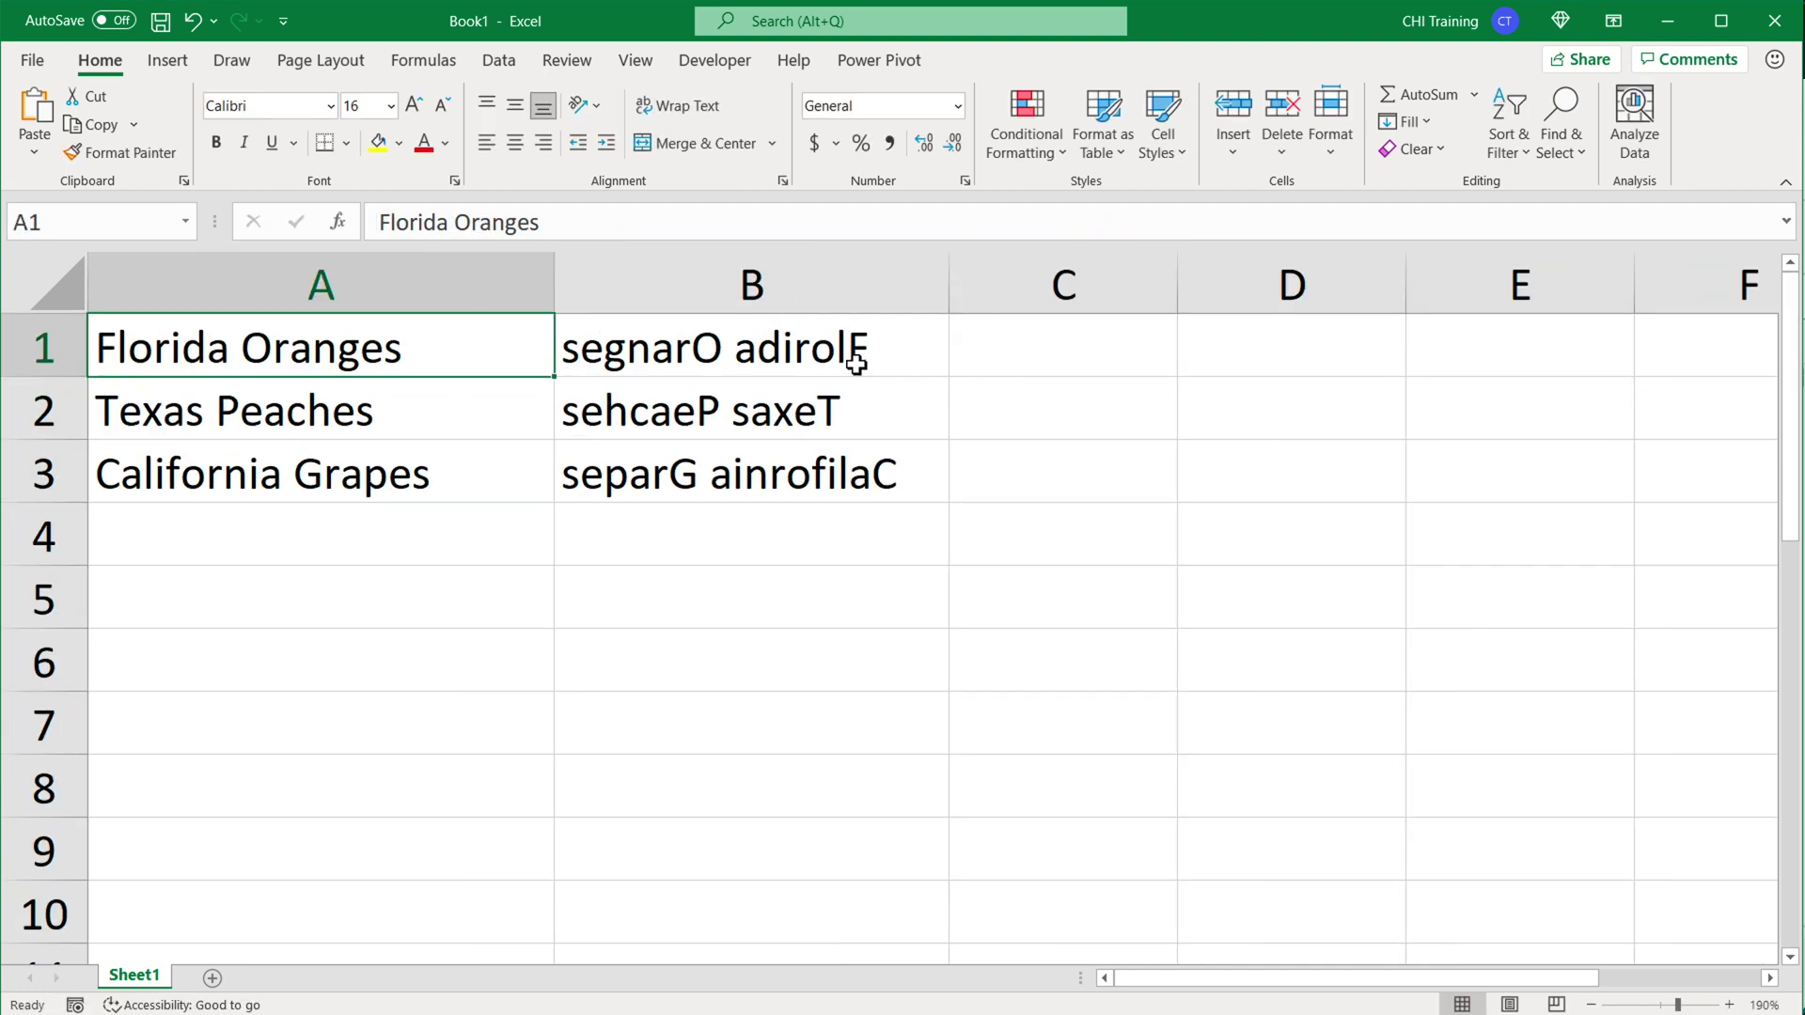
Copy B1's full IF/TEXTJOIN formula and select B1 in the Google Sheets file.
{"action": "double_click", "coordinate": [658, 355]}
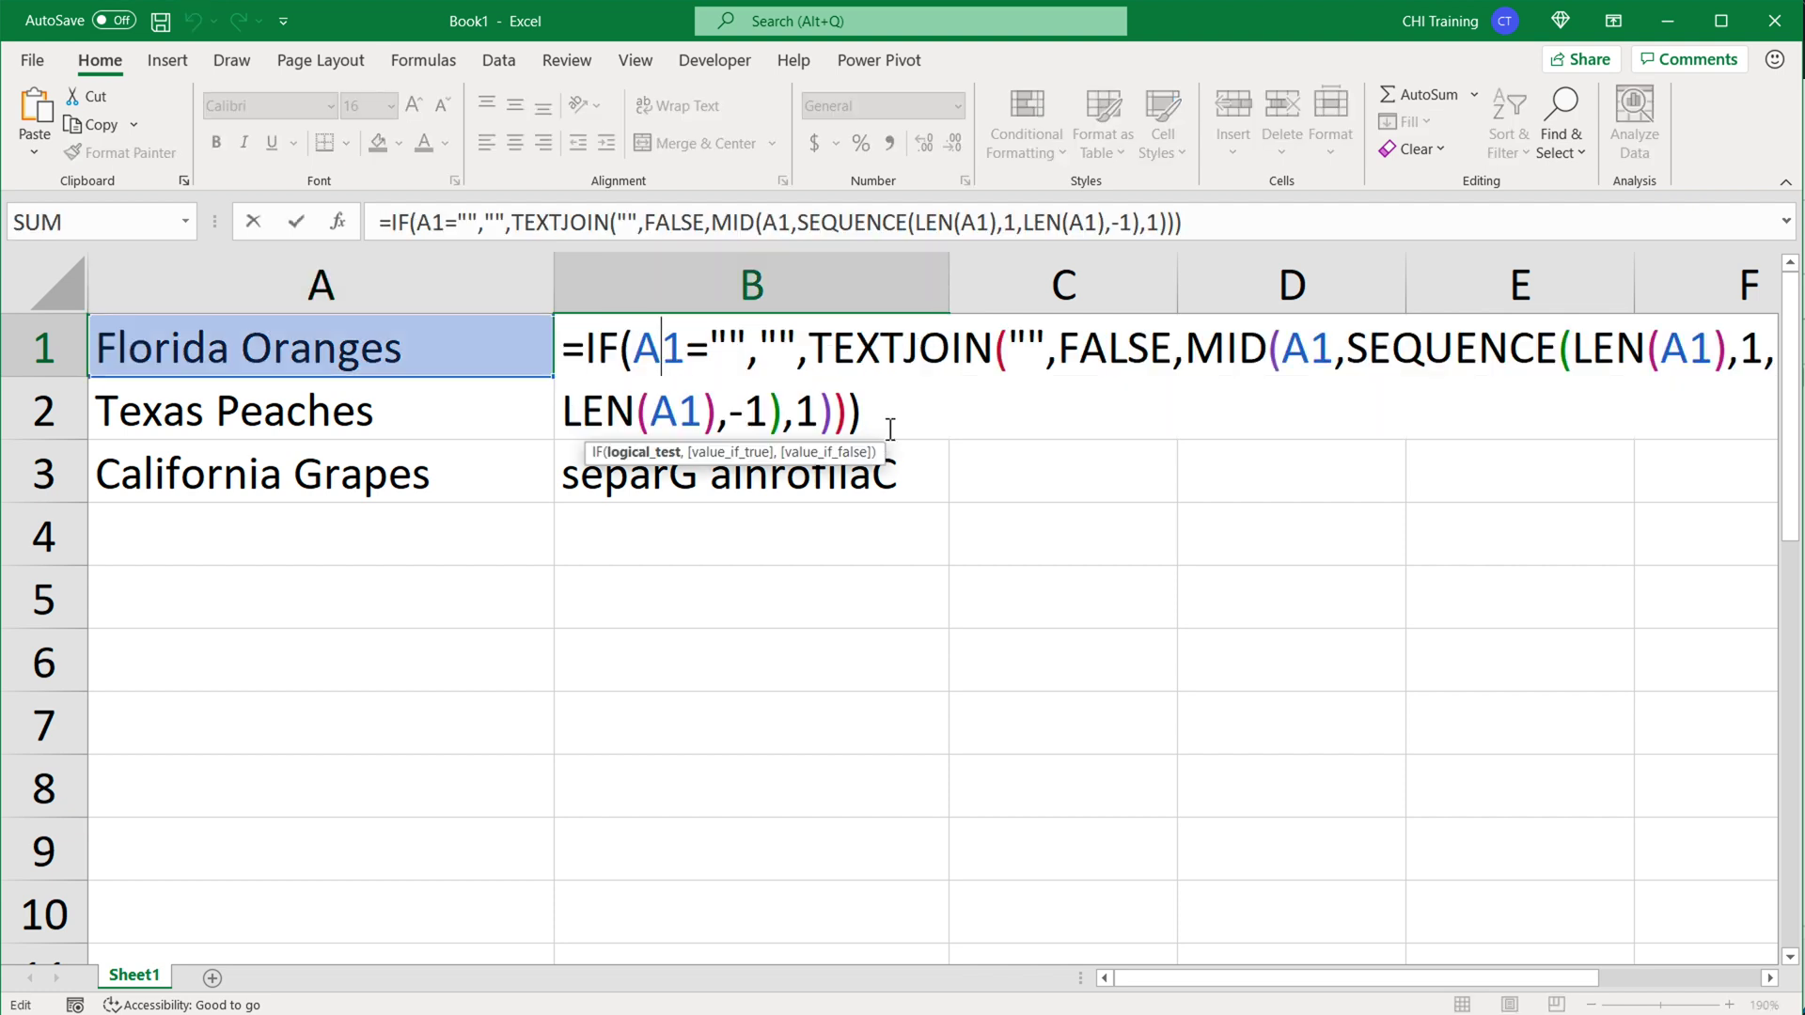
{"action": "left_click_drag", "start_coordinate": [859, 418], "coordinate": [464, 325]}
{"action": "key", "text": "super+c"}
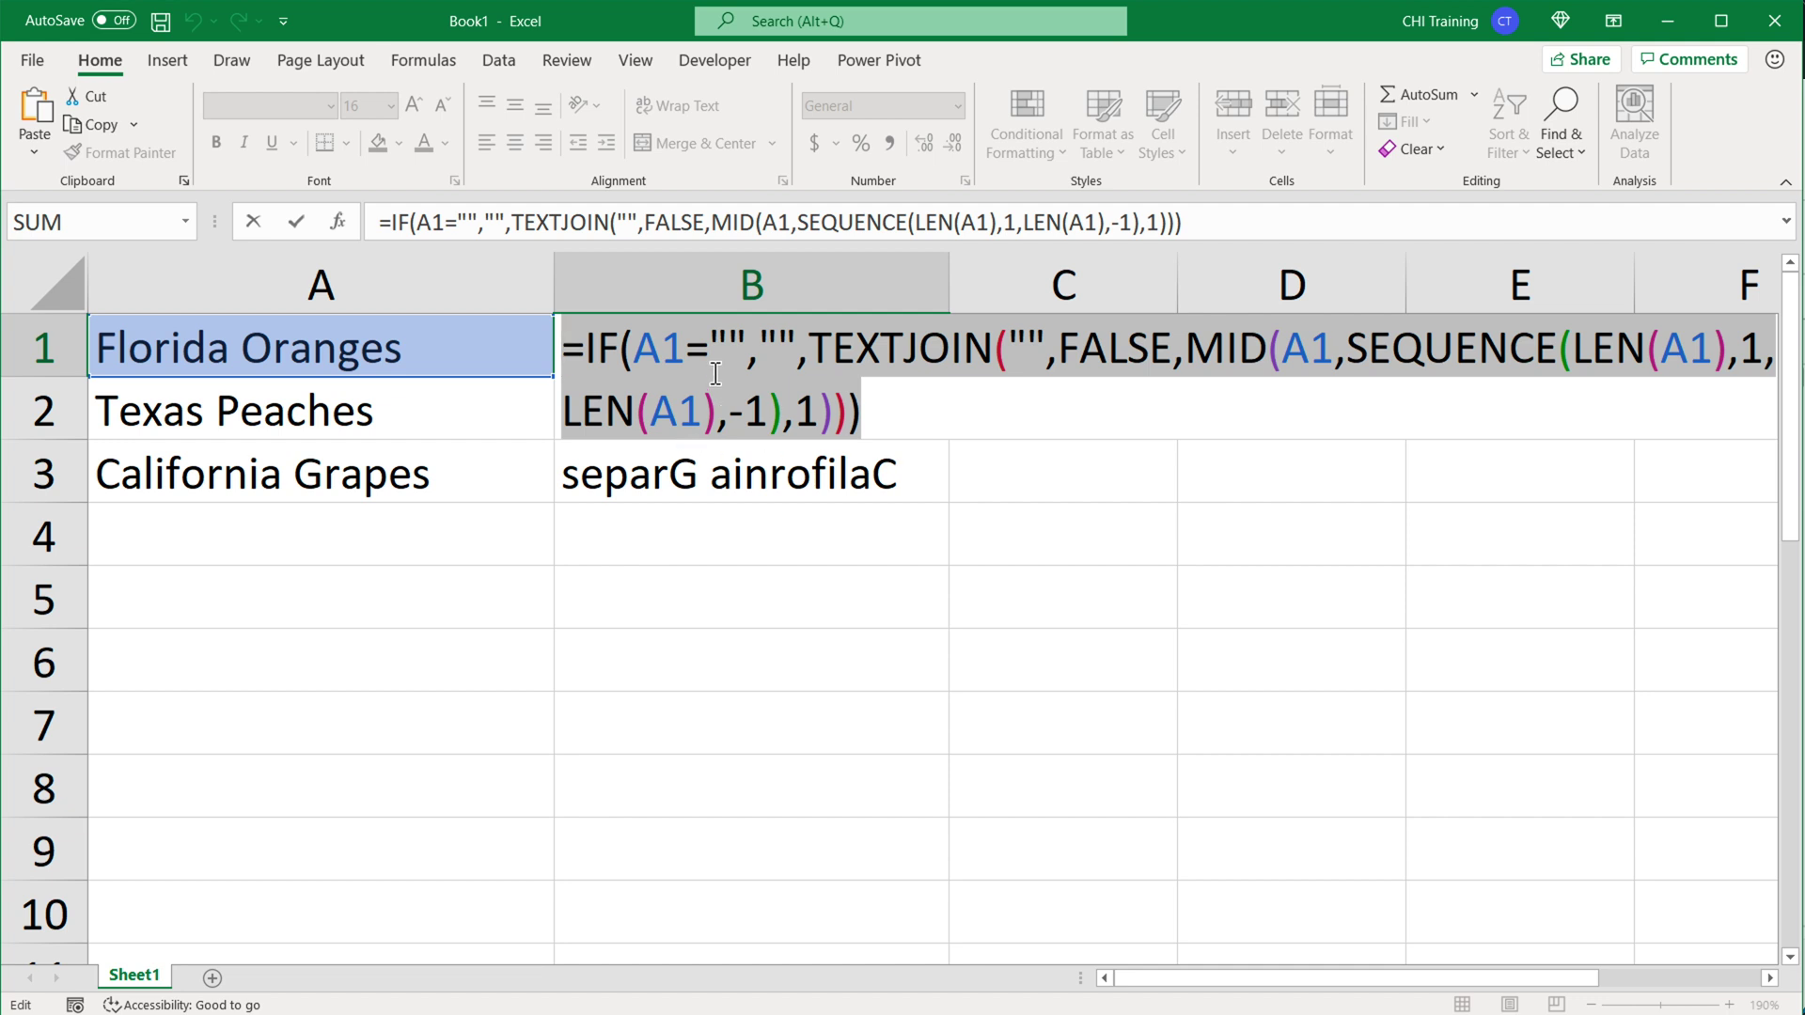
{"action": "key", "text": "ctrl+Return"}
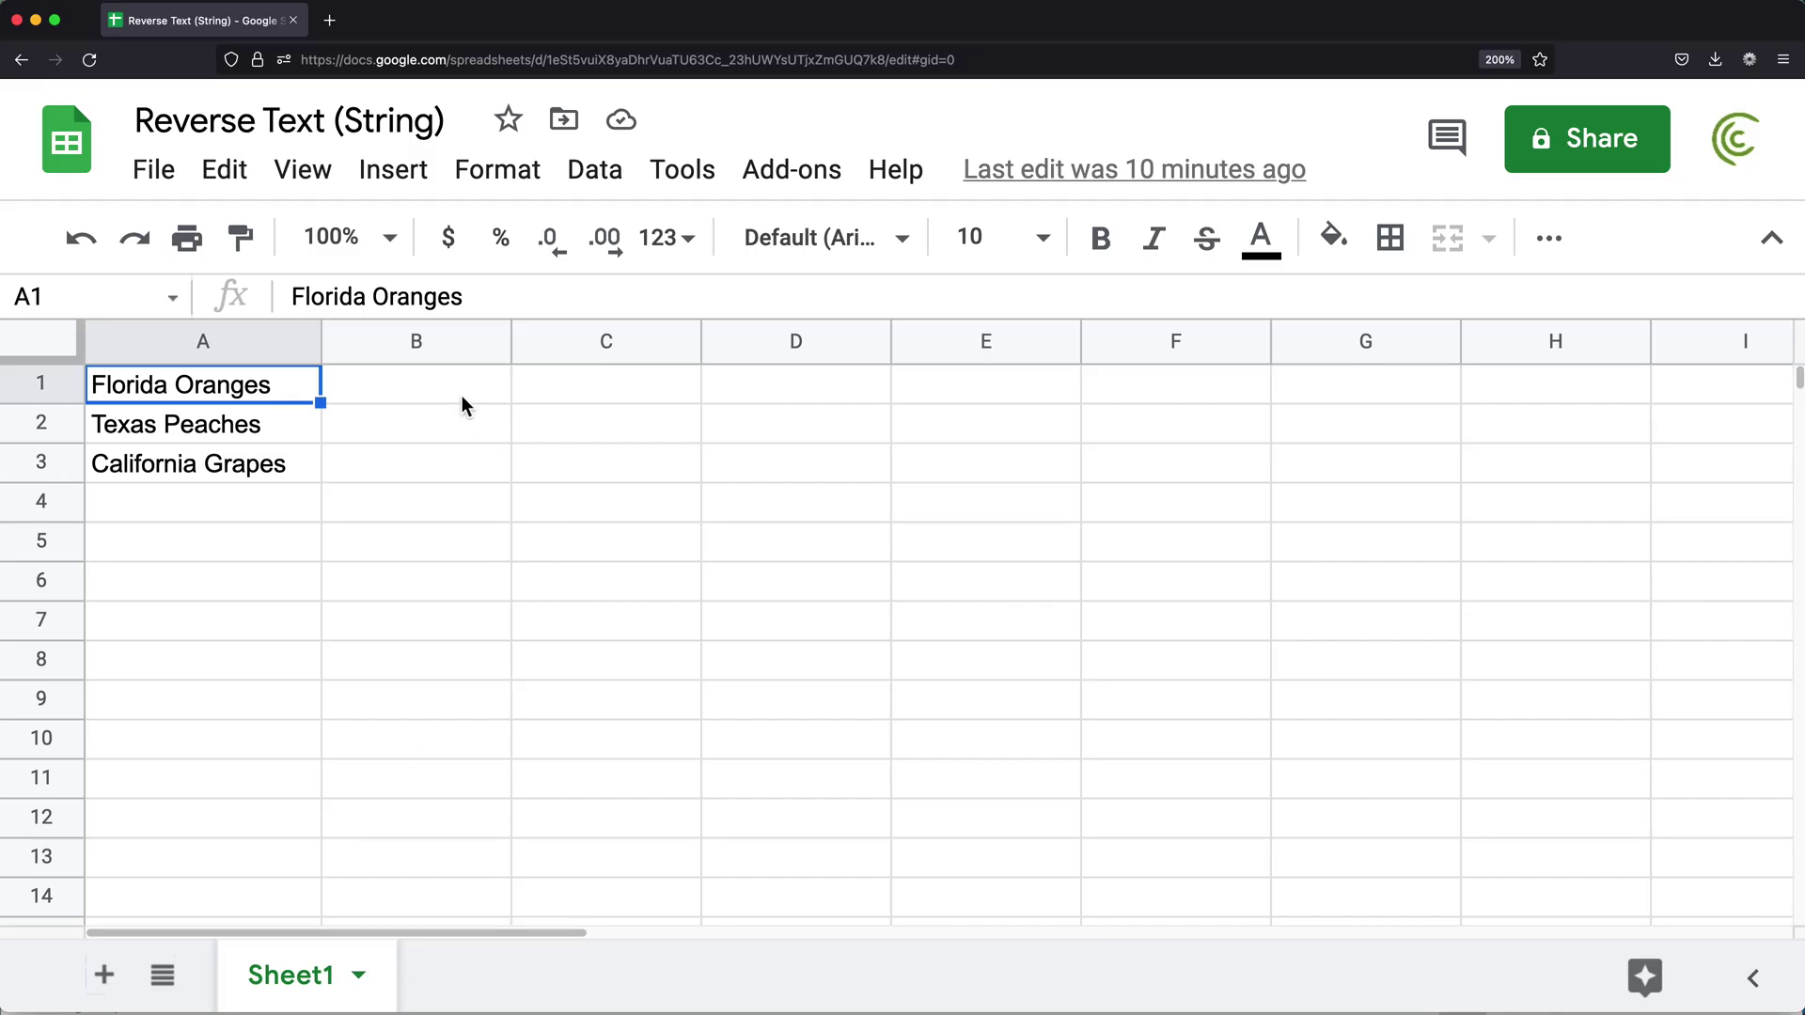
{"action": "left_click", "coordinate": [439, 388]}
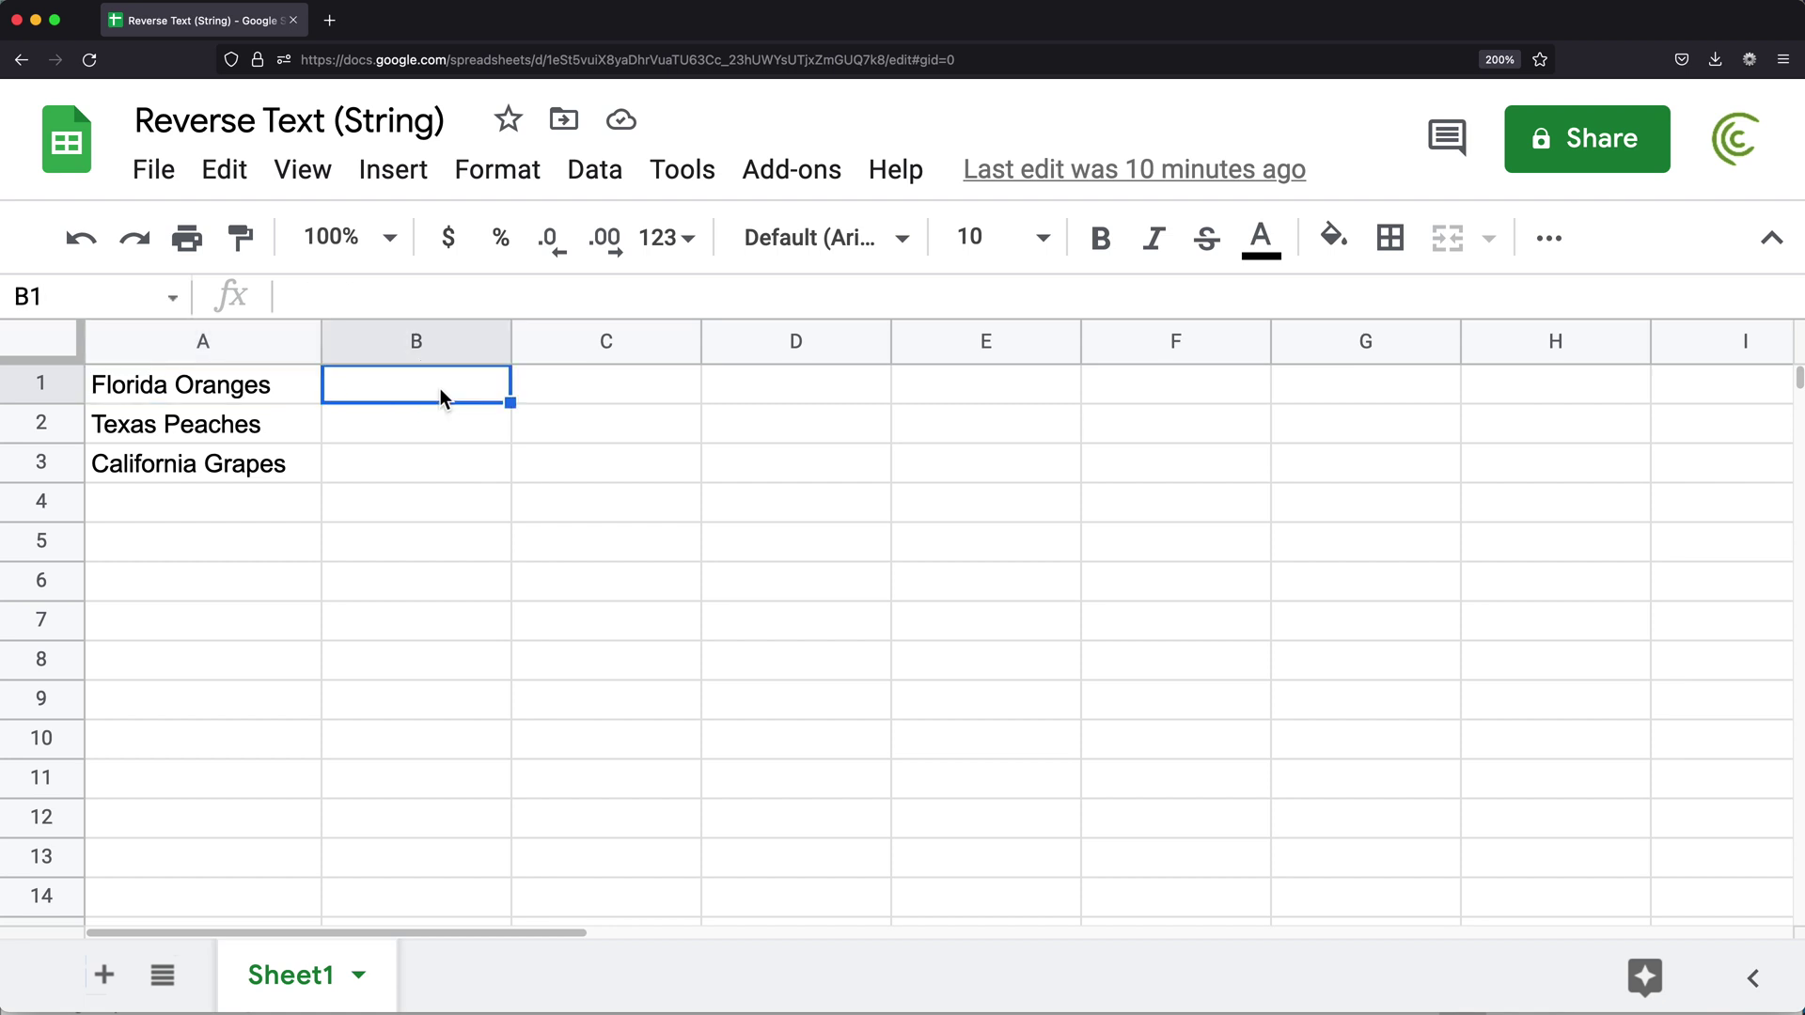
Paste the formula into B1 wrapped in ArrayFormula and accept the autofill for B2:B3.
{"action": "double_click", "coordinate": [440, 387]}
{"action": "key", "text": "super+v"}
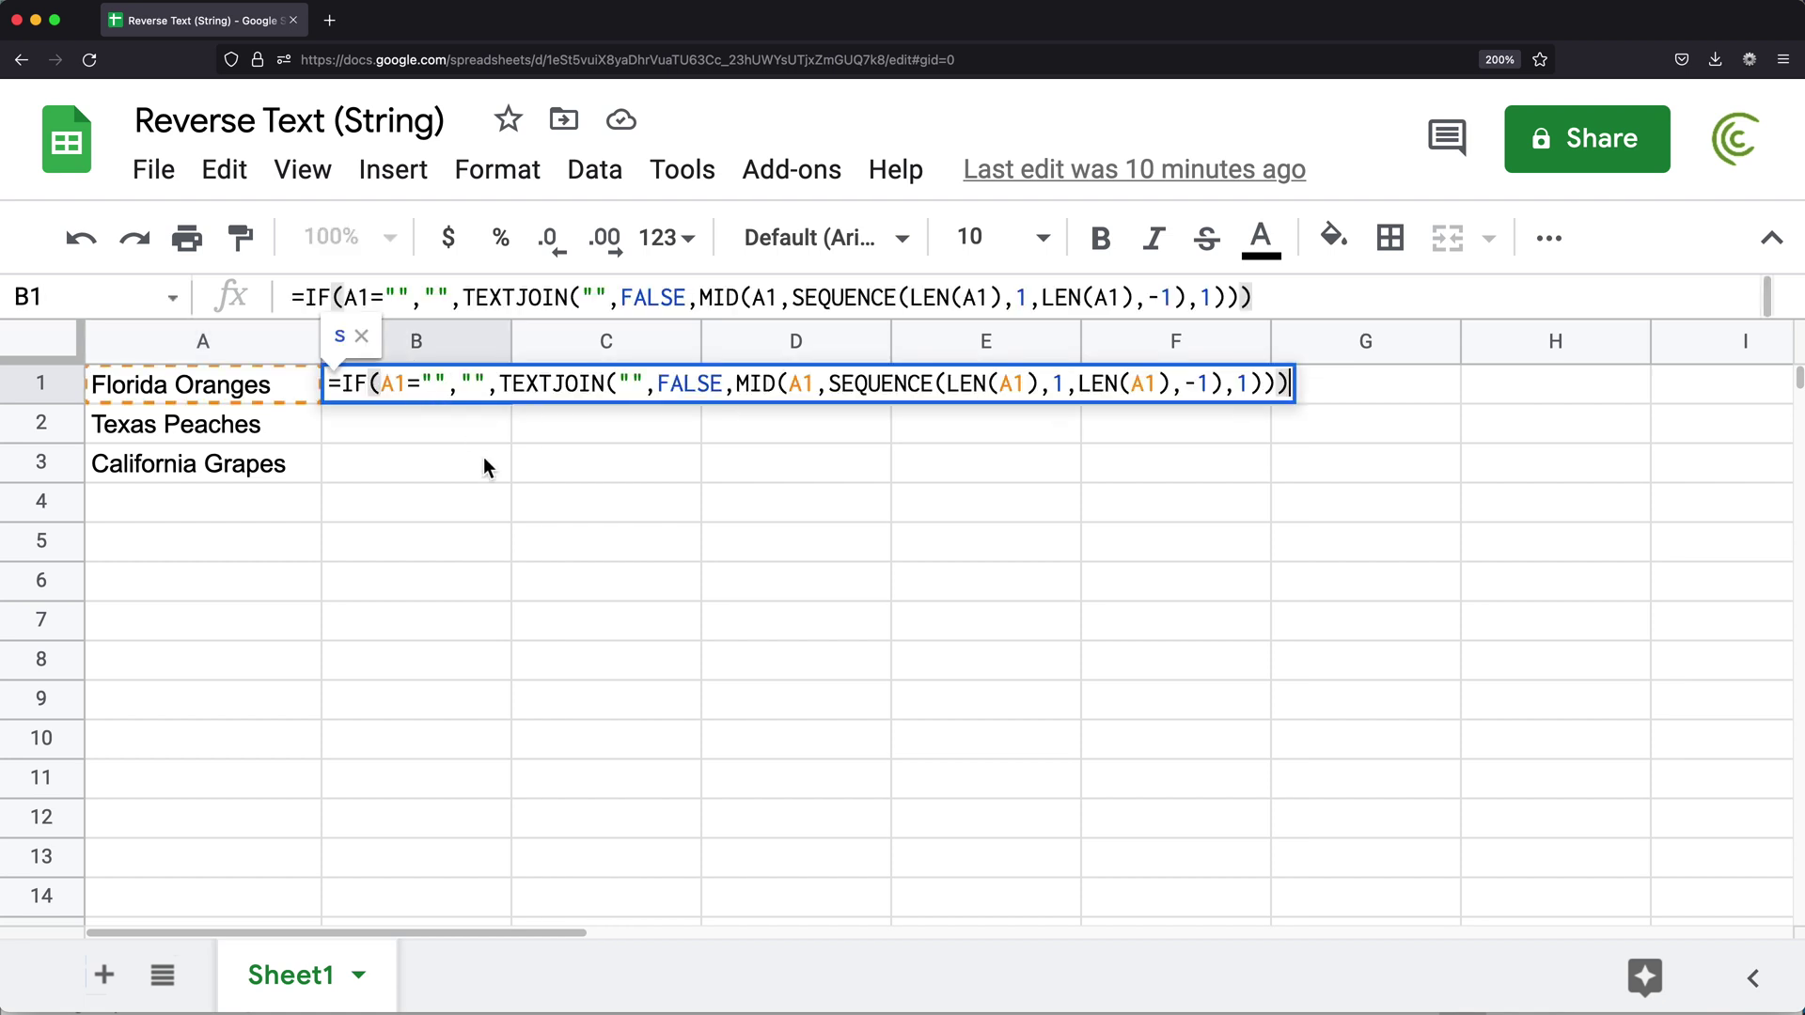
{"action": "left_click", "coordinate": [345, 385]}
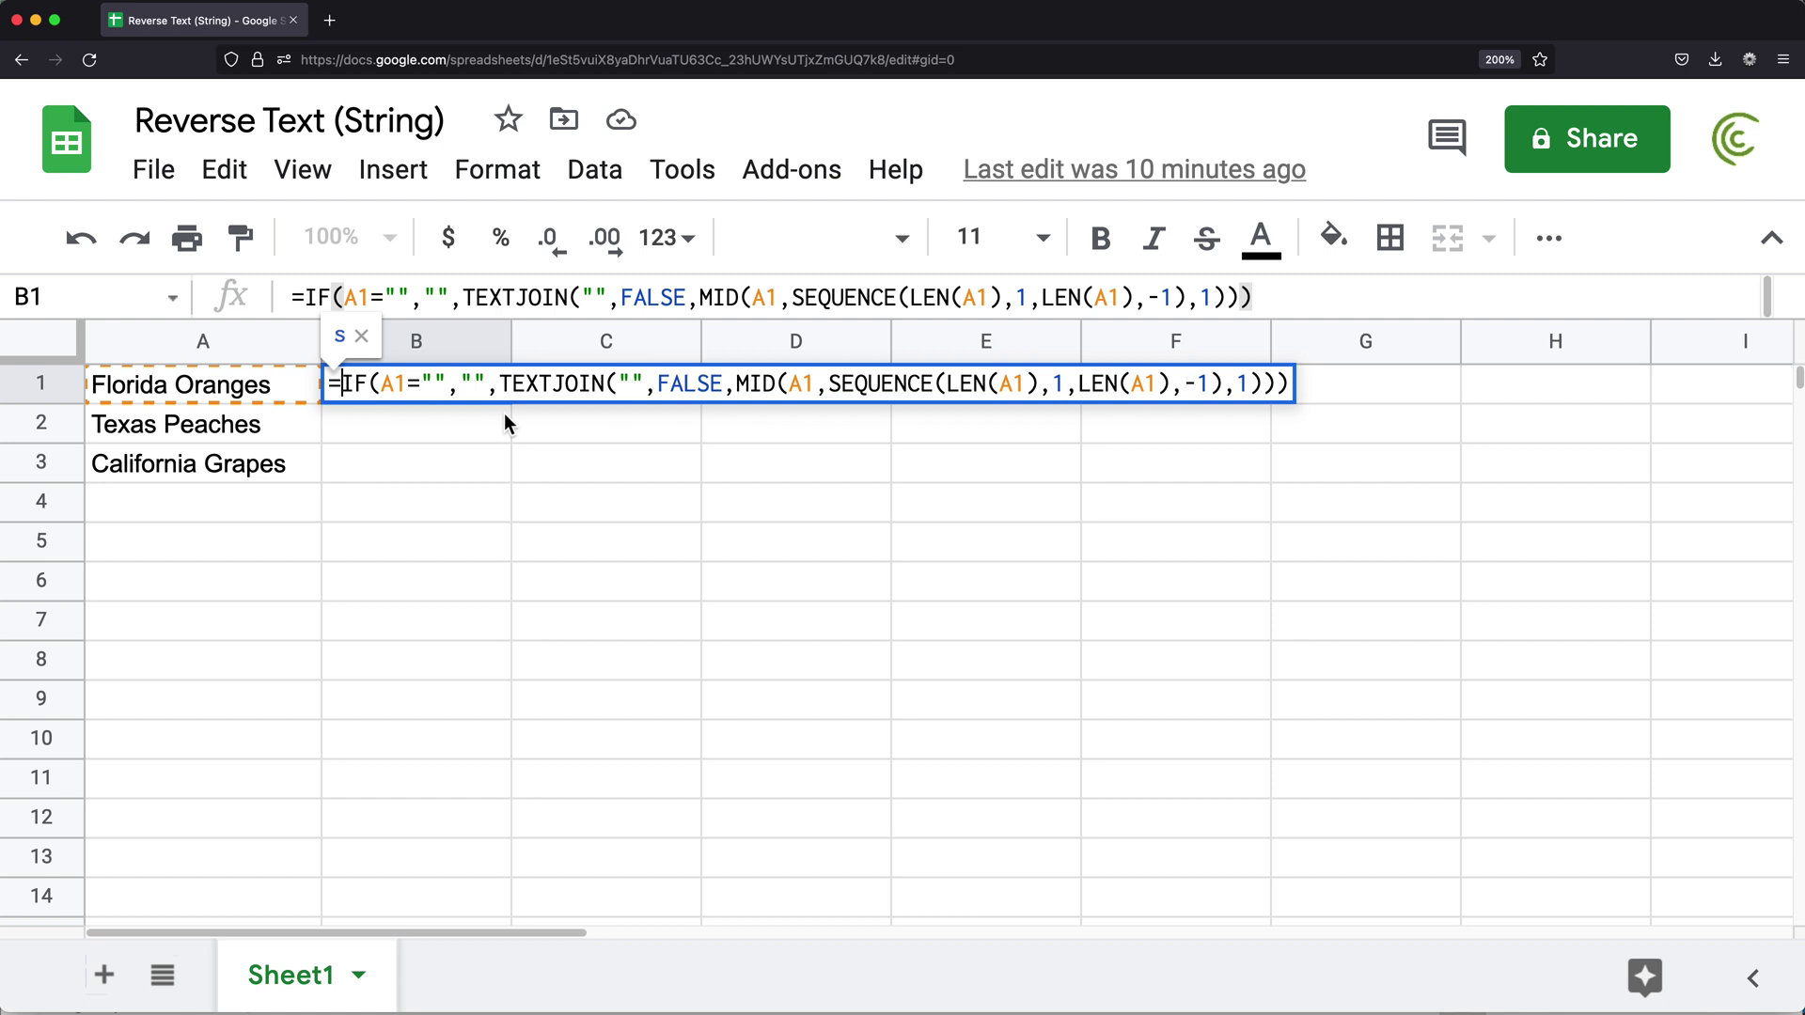
{"action": "key", "text": "super+shift+Return"}
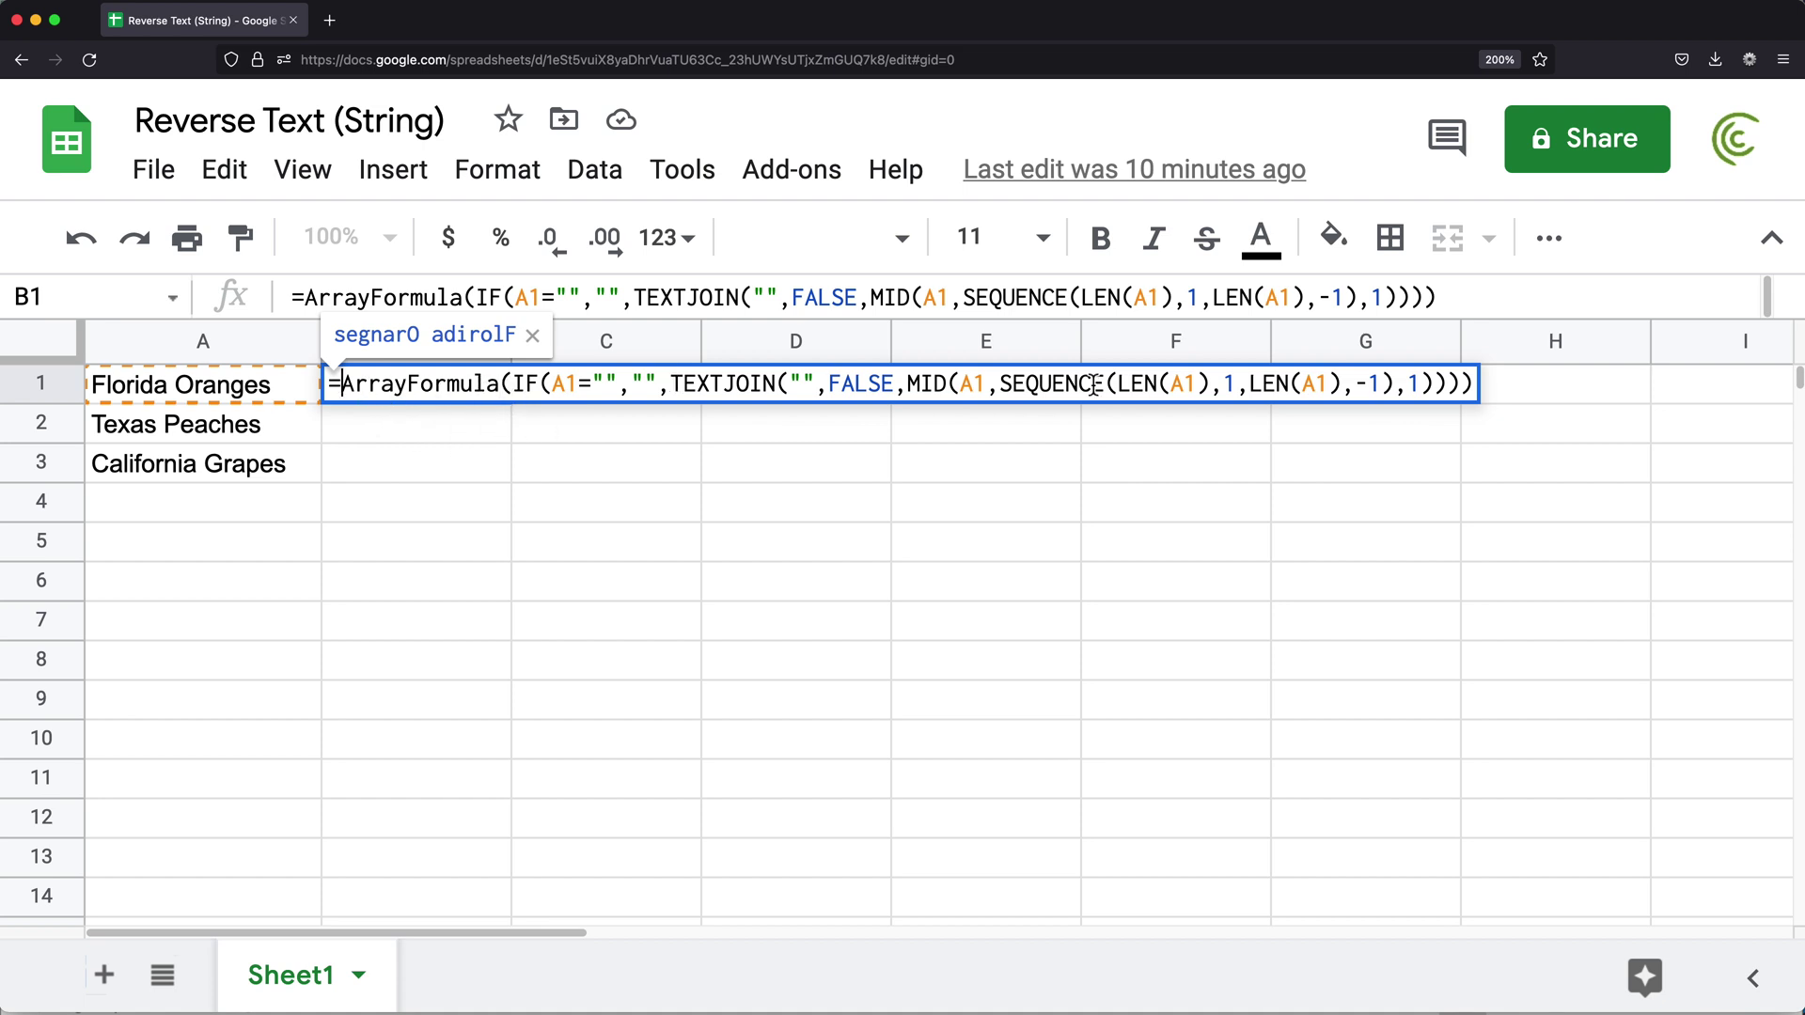
{"action": "key", "text": "Return"}
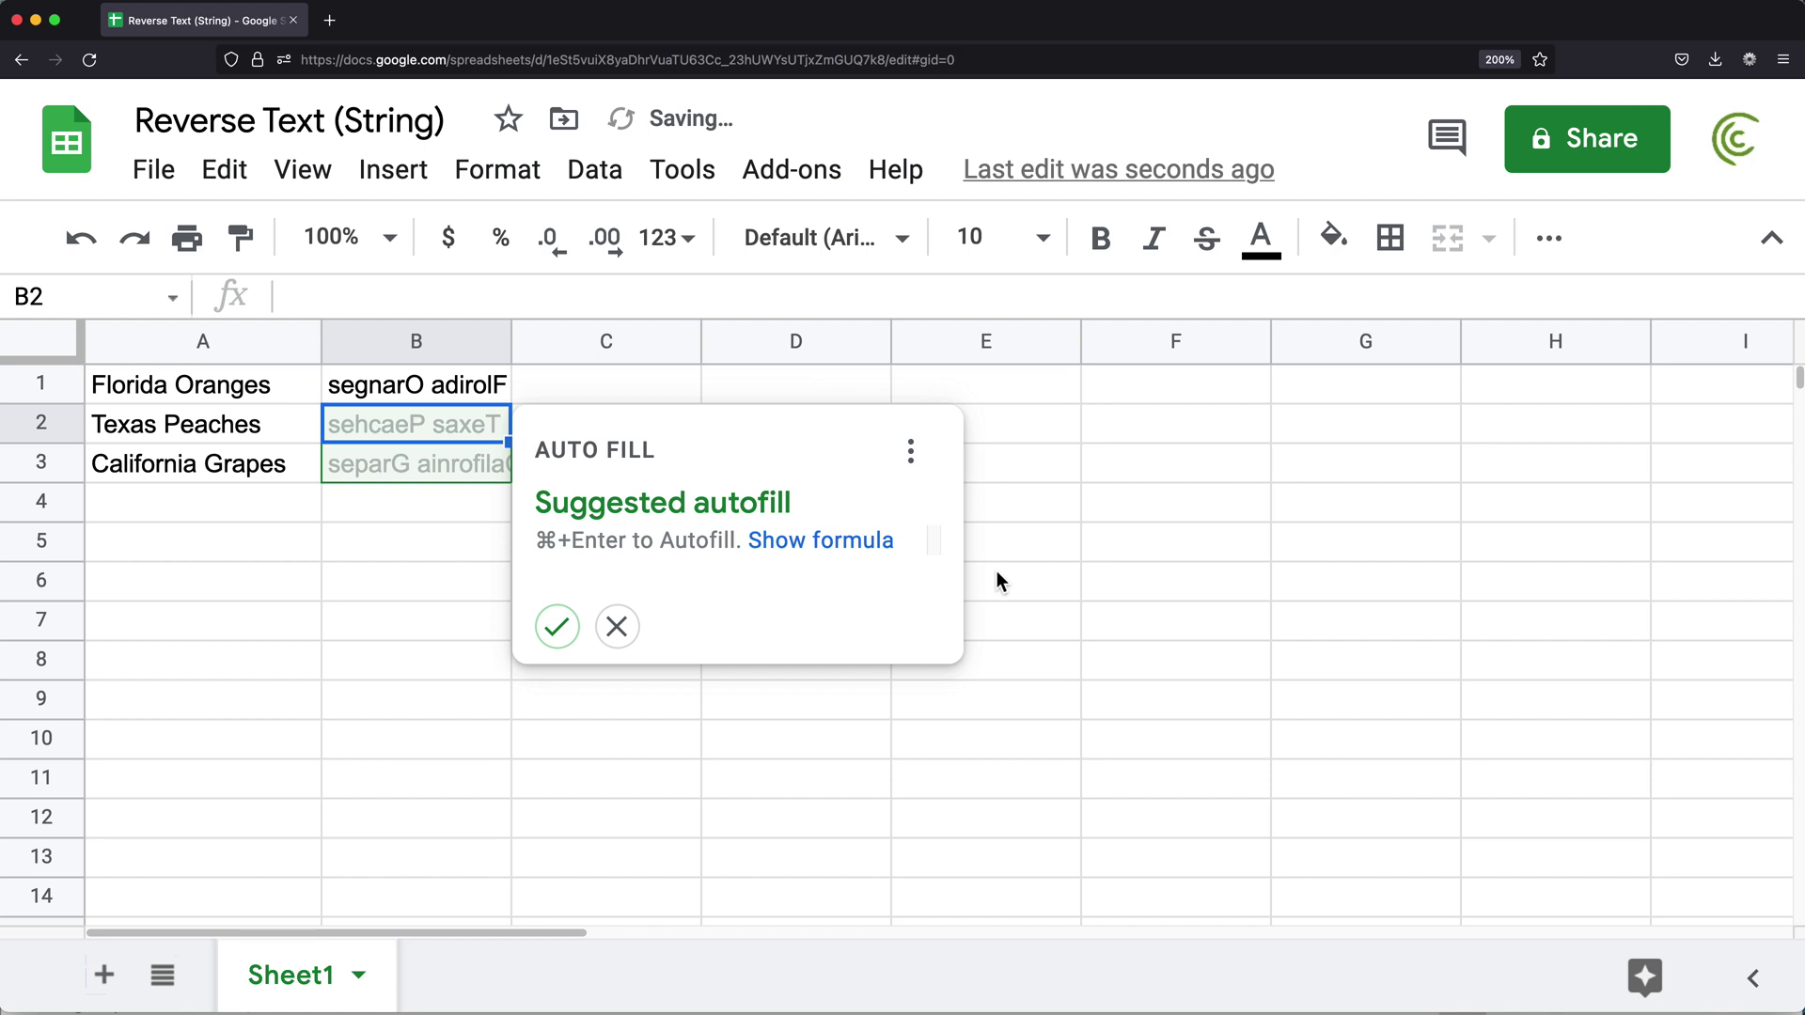
{"action": "left_click", "coordinate": [558, 628]}
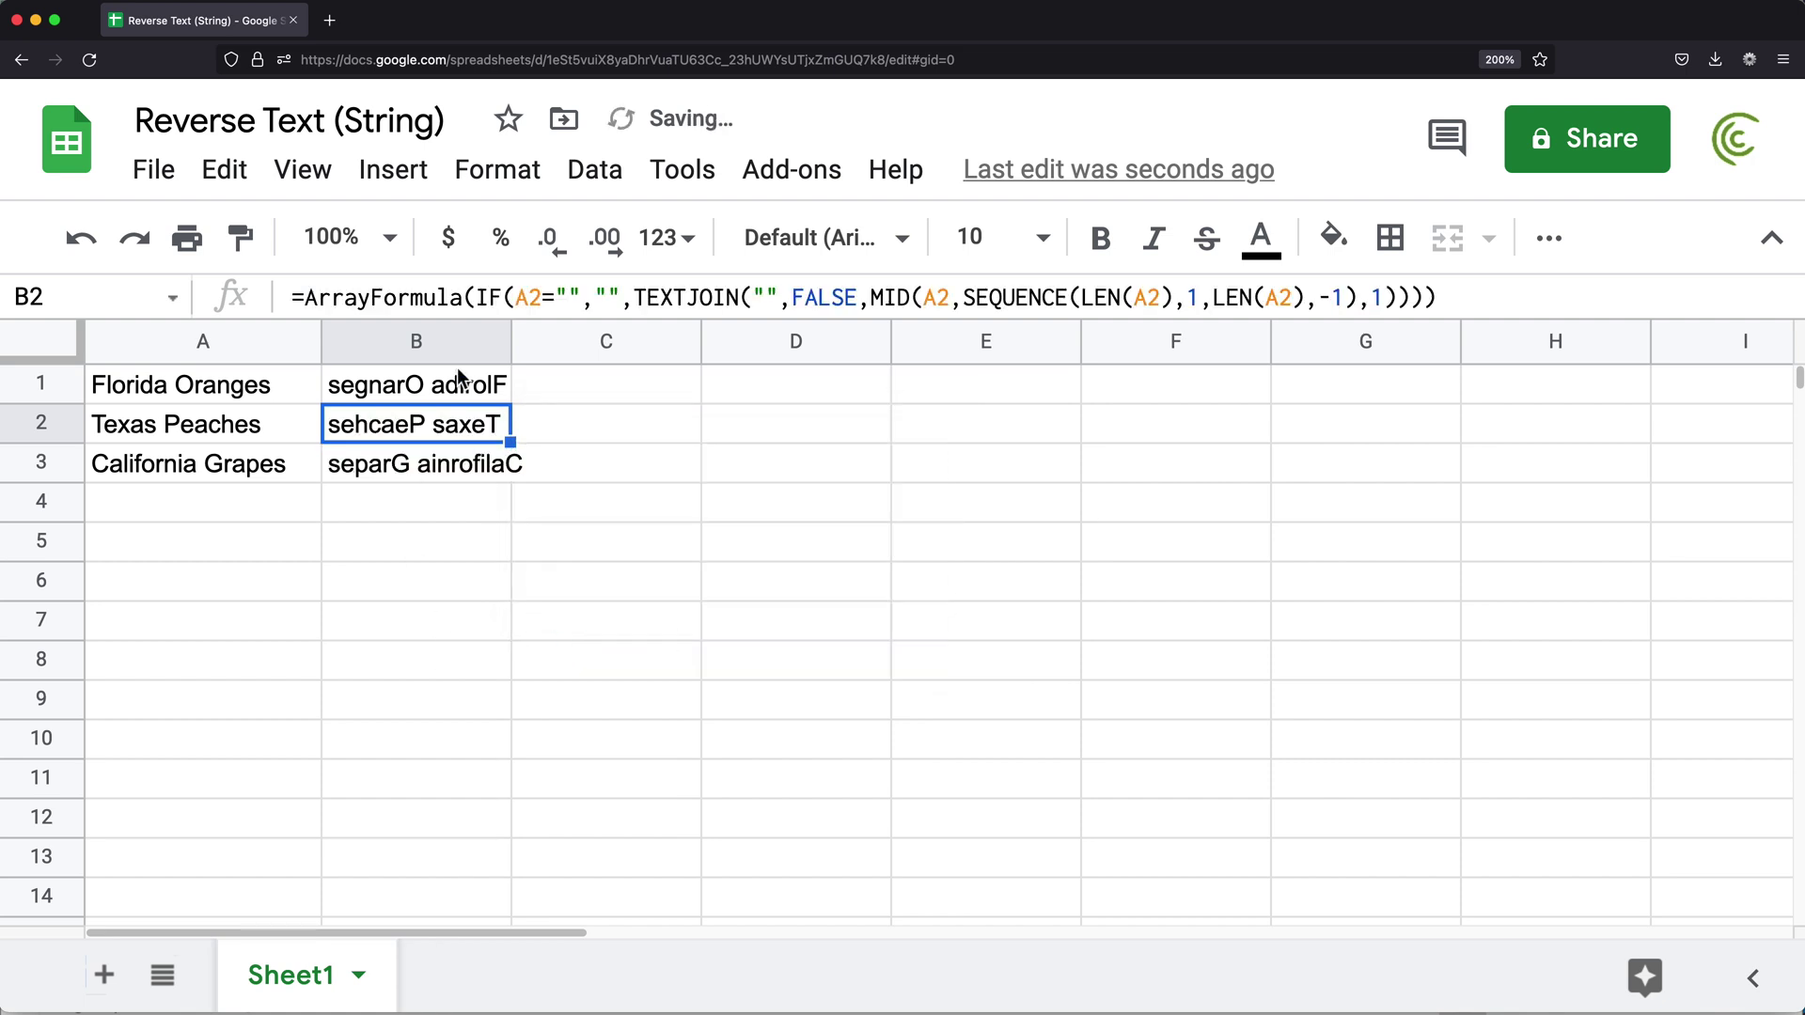
Widen column B and extend the formula down to B10.
{"action": "left_click_drag", "start_coordinate": [516, 347], "coordinate": [611, 344]}
{"action": "left_click", "coordinate": [583, 470]}
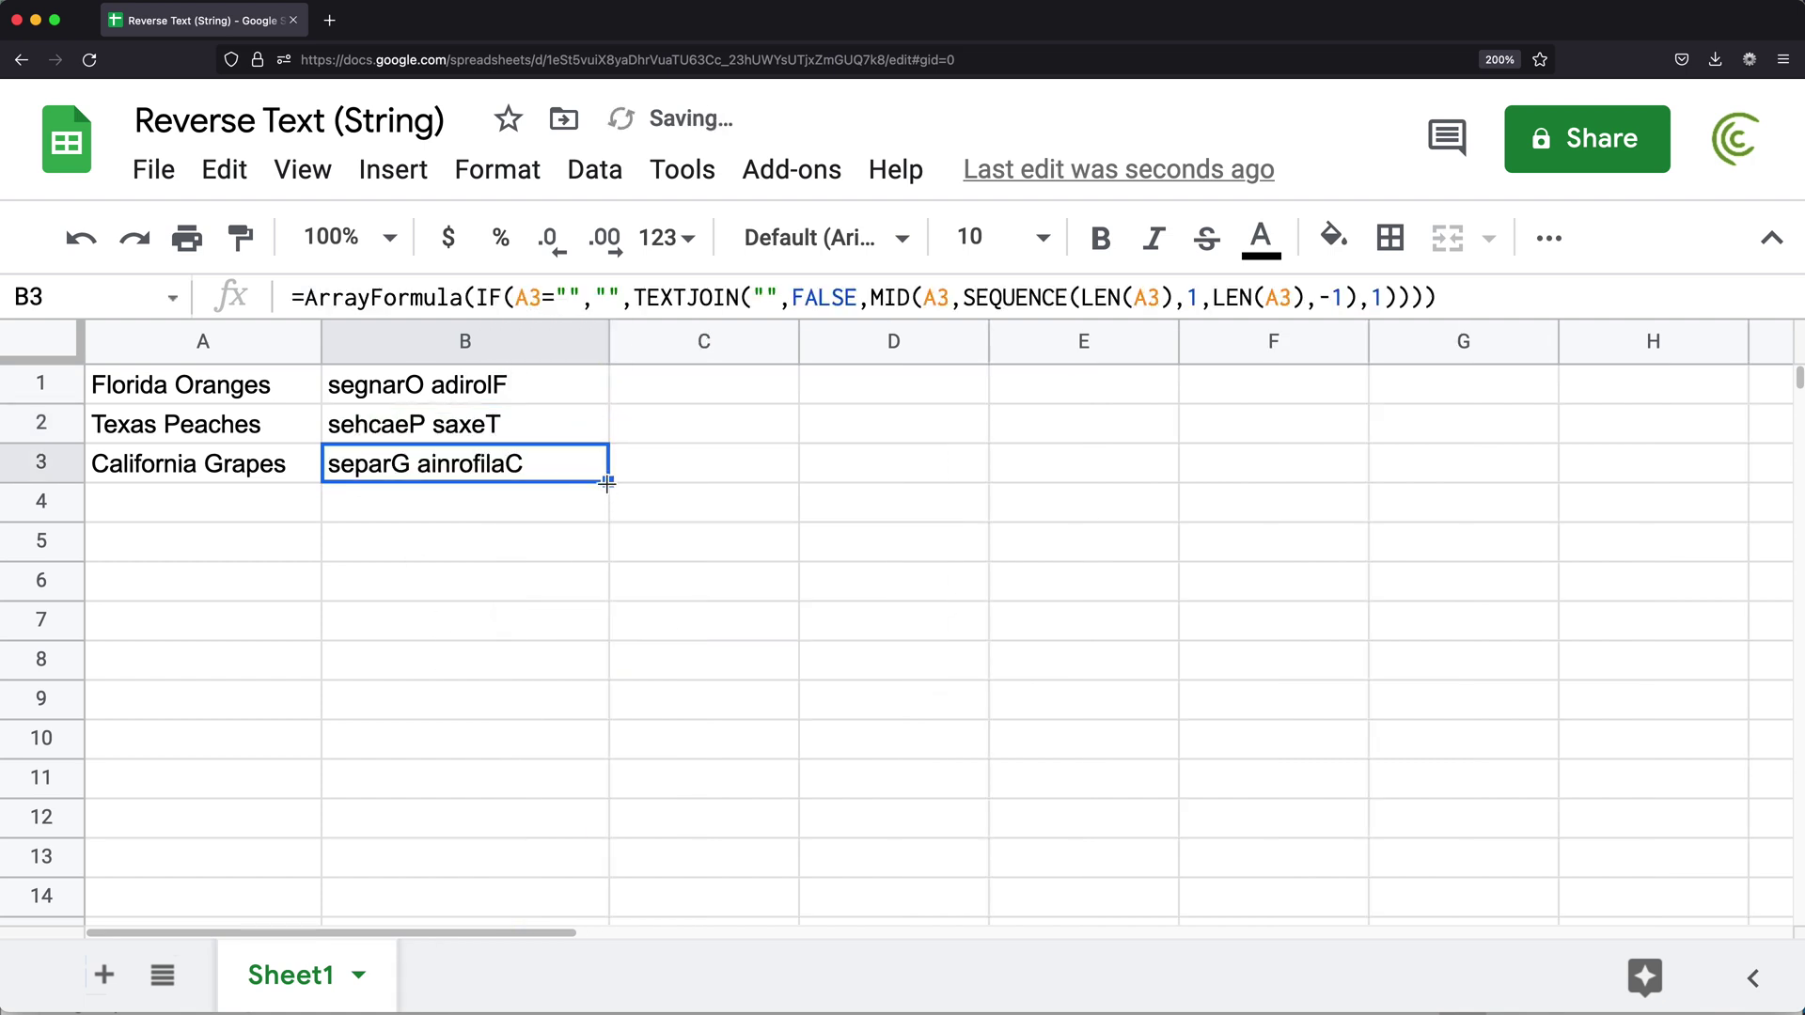
{"action": "left_click_drag", "start_coordinate": [608, 481], "coordinate": [603, 742]}
{"action": "left_click", "coordinate": [306, 512]}
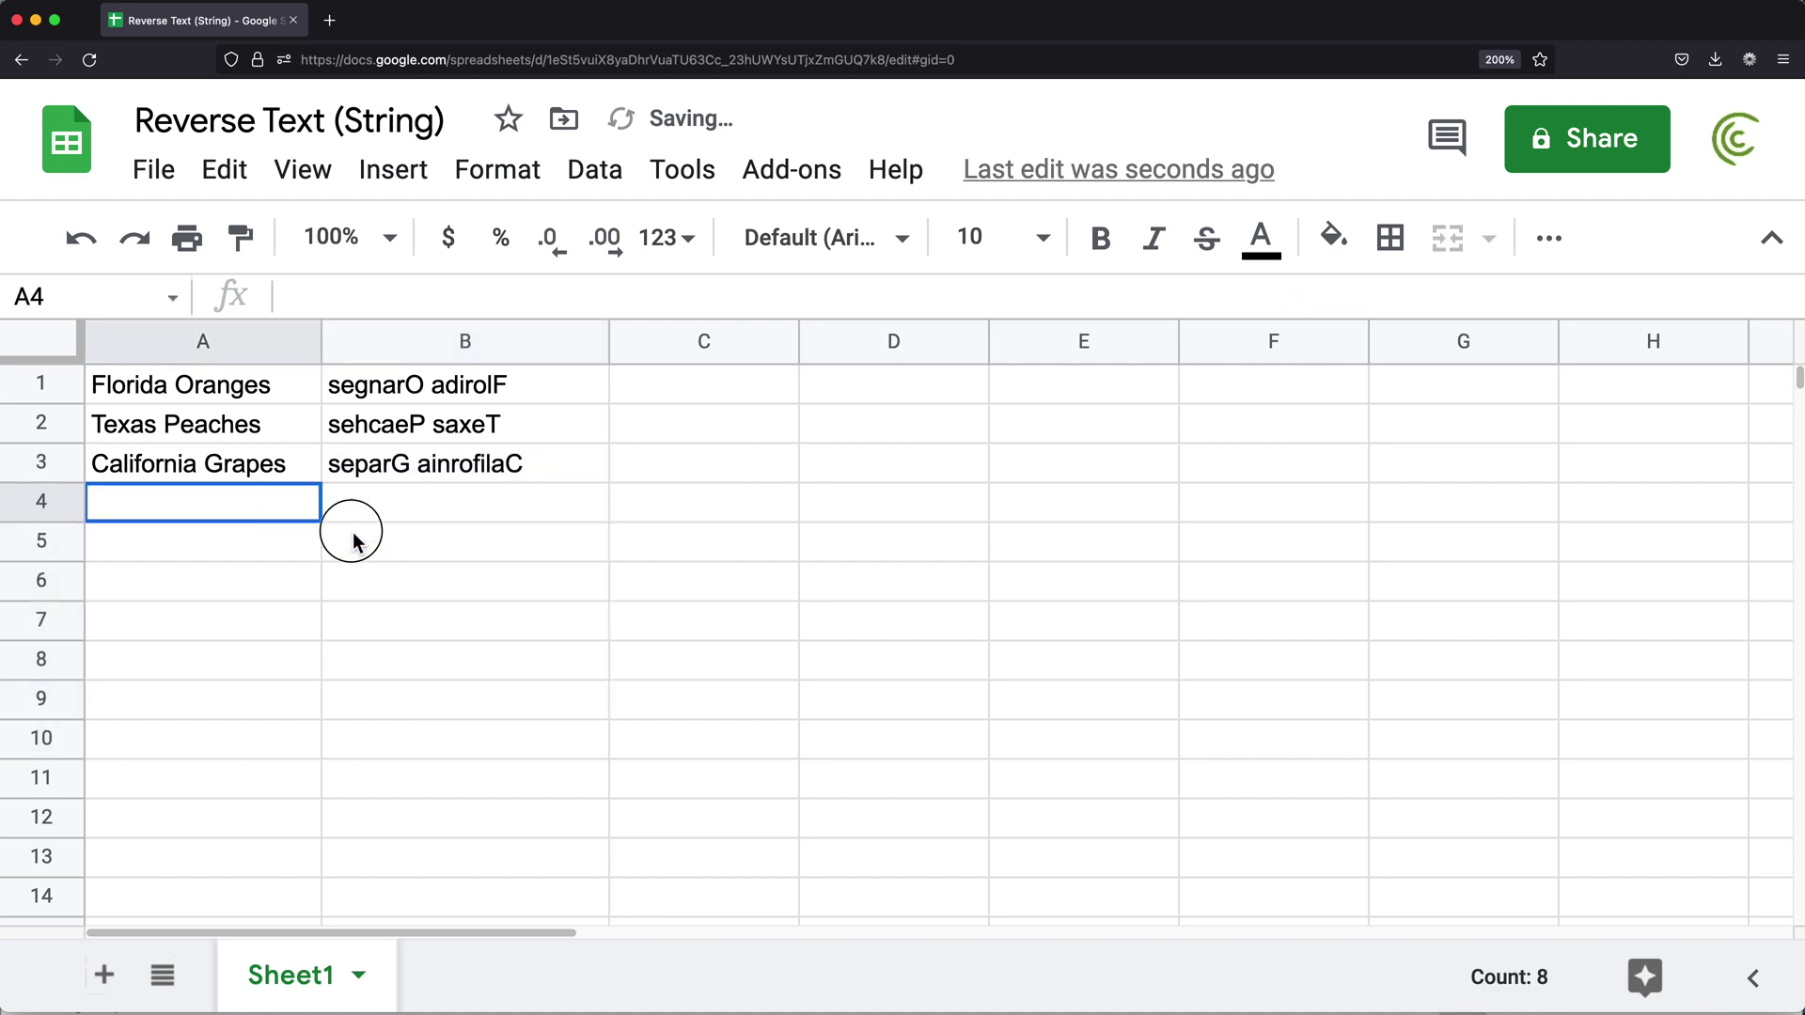
{"action": "left_click", "coordinate": [527, 780], "text": "shift"}
{"action": "double_click", "coordinate": [463, 391]}
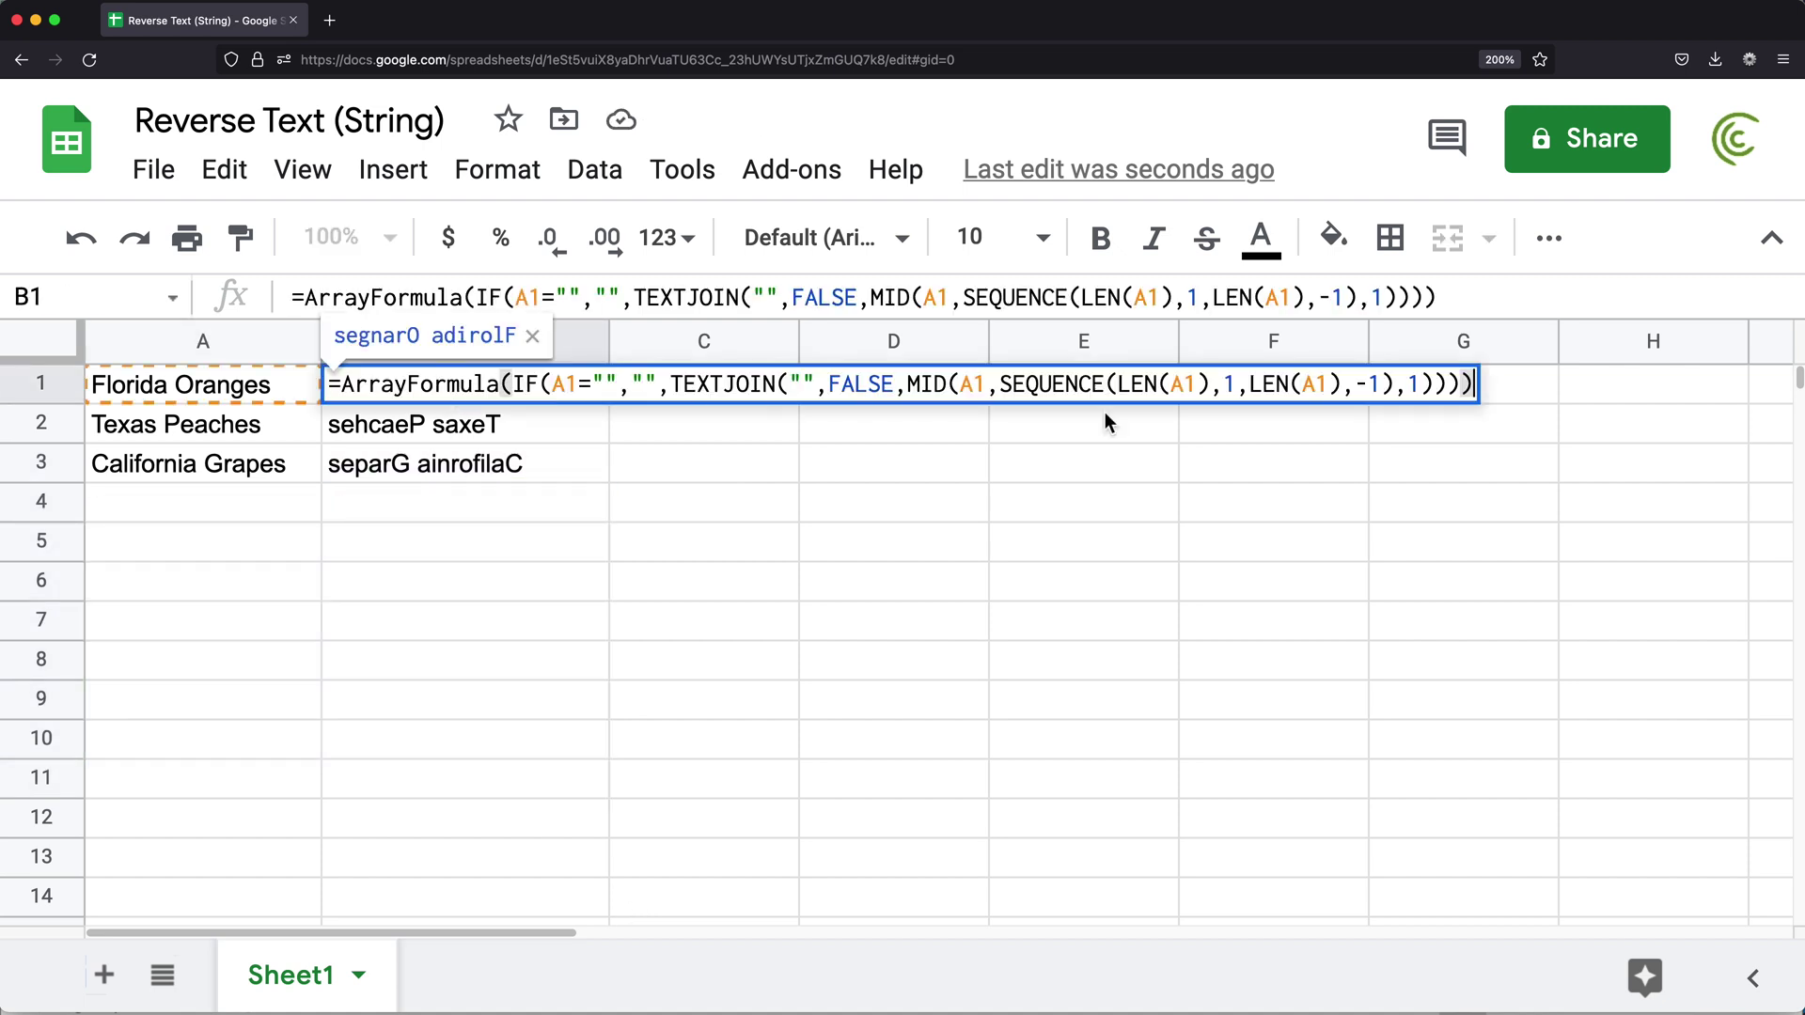